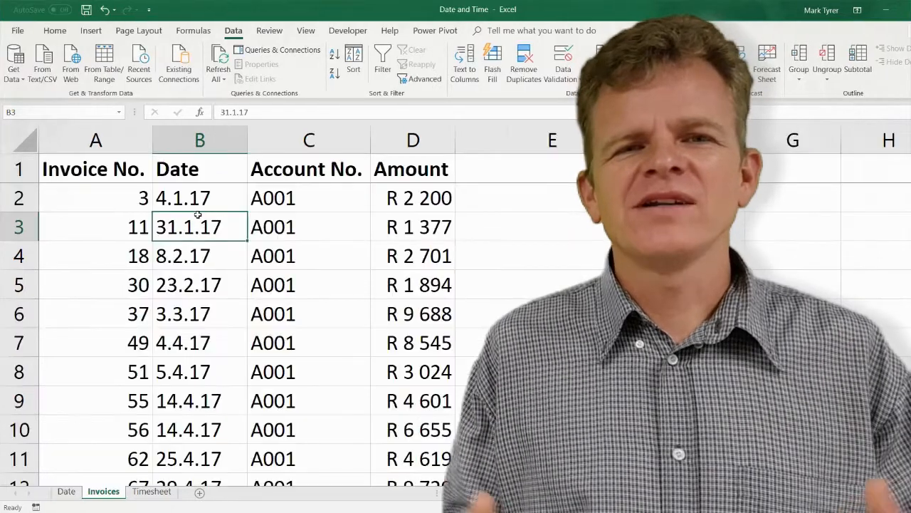
left_click(336, 57)
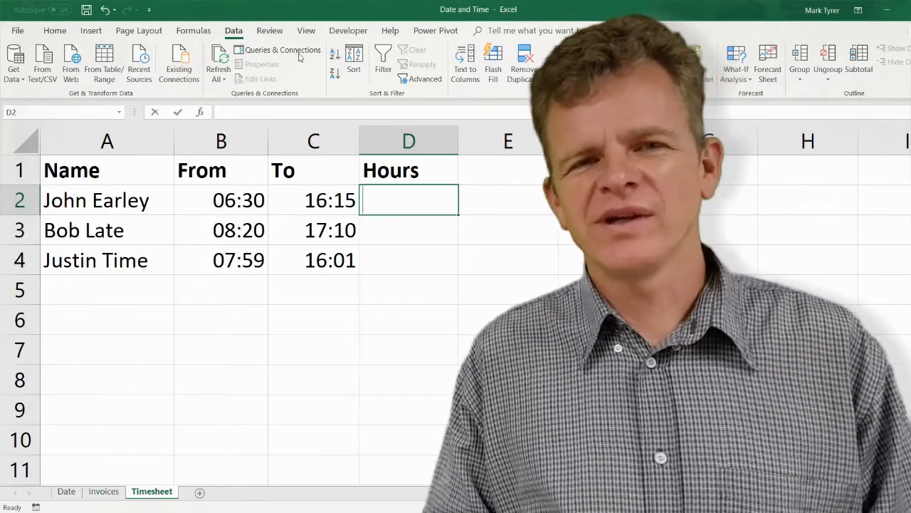
Calculate the hours in D2 with =C2-B2 and fill the formula down the Hours column.
type("=")
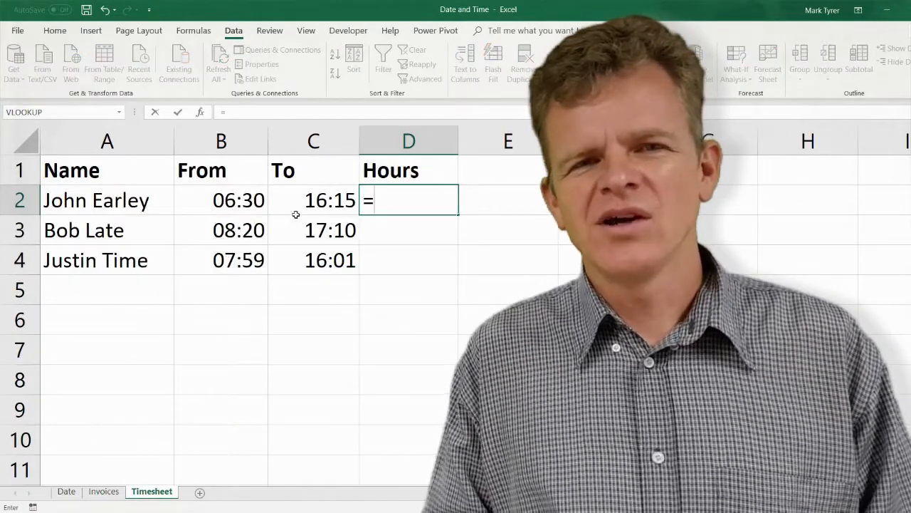
left_click(295, 212)
type("-")
left_click(245, 202)
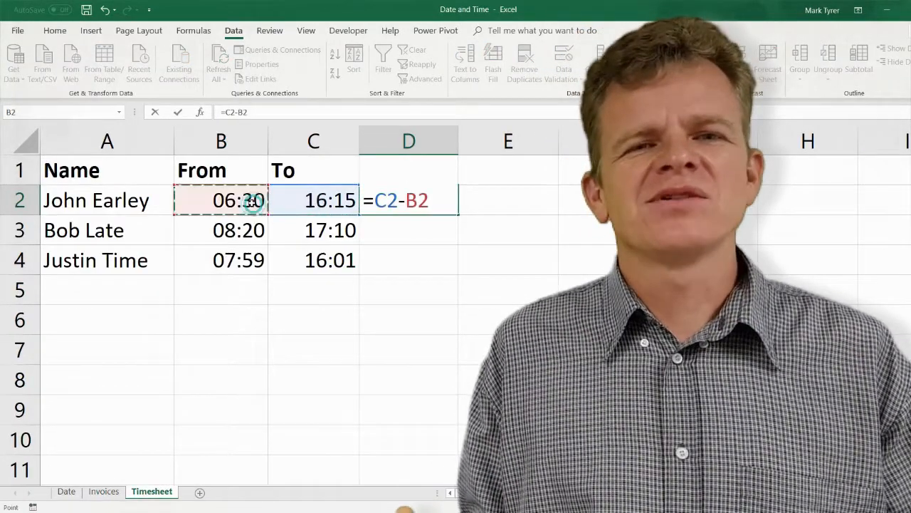
key("Return")
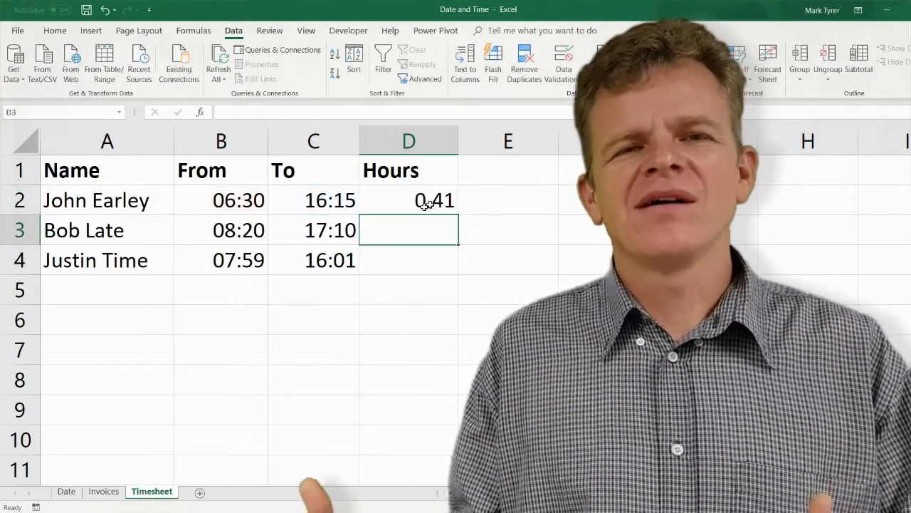
left_click(436, 200)
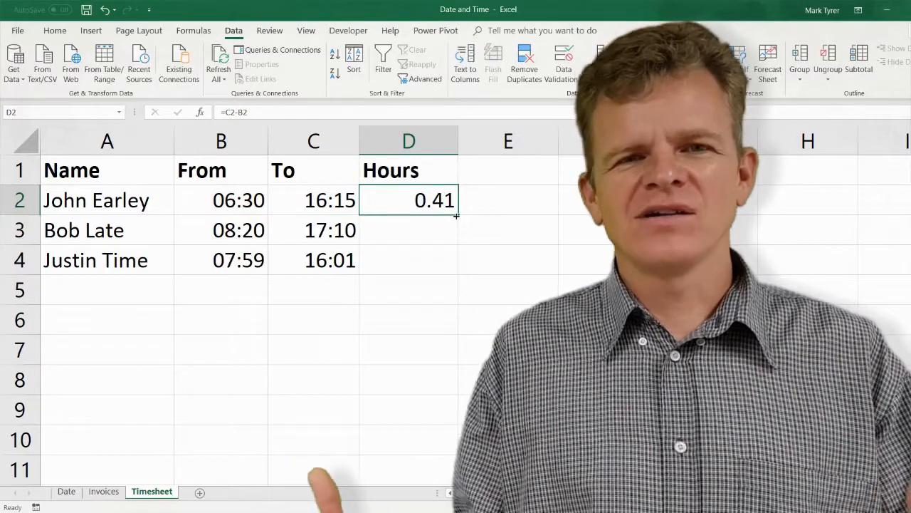
double_click(457, 215)
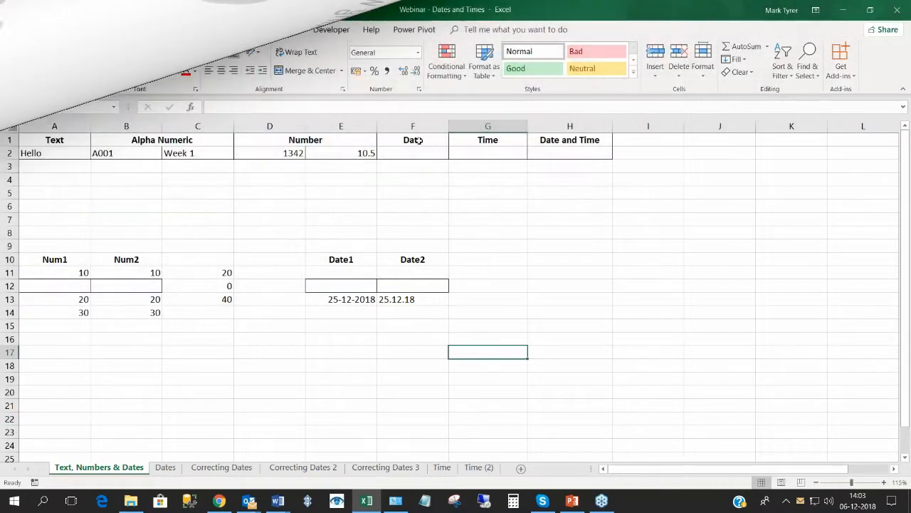
left_click(722, 51)
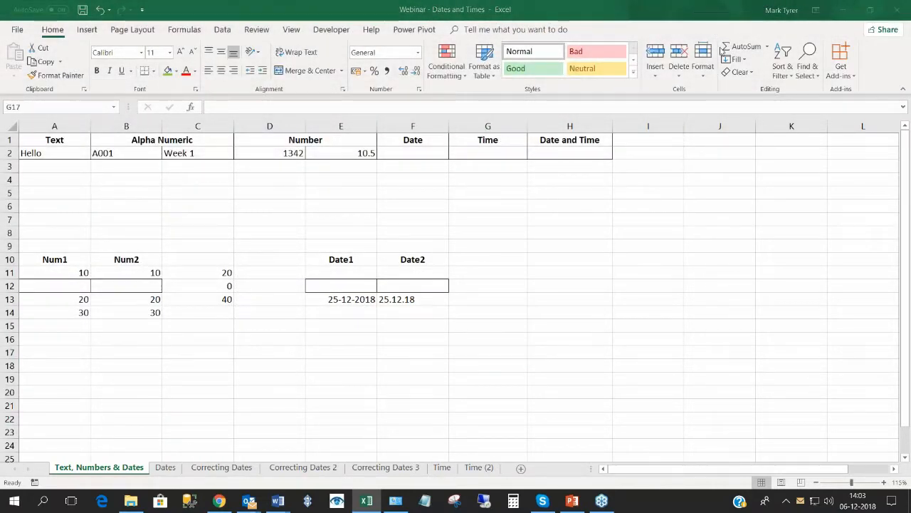
left_click(722, 51)
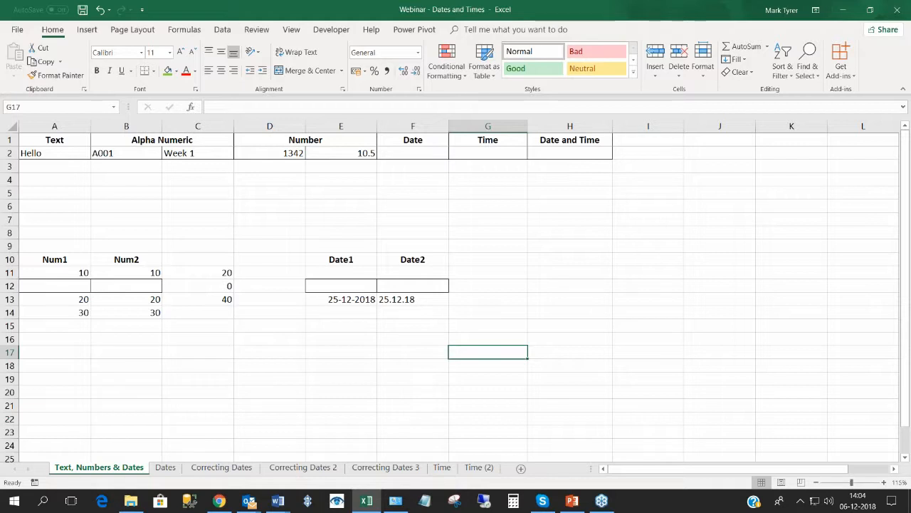
Examine how the text, alphanumeric and number examples in A2:E2 are entered and aligned.
left_click(48, 141)
left_click(46, 152)
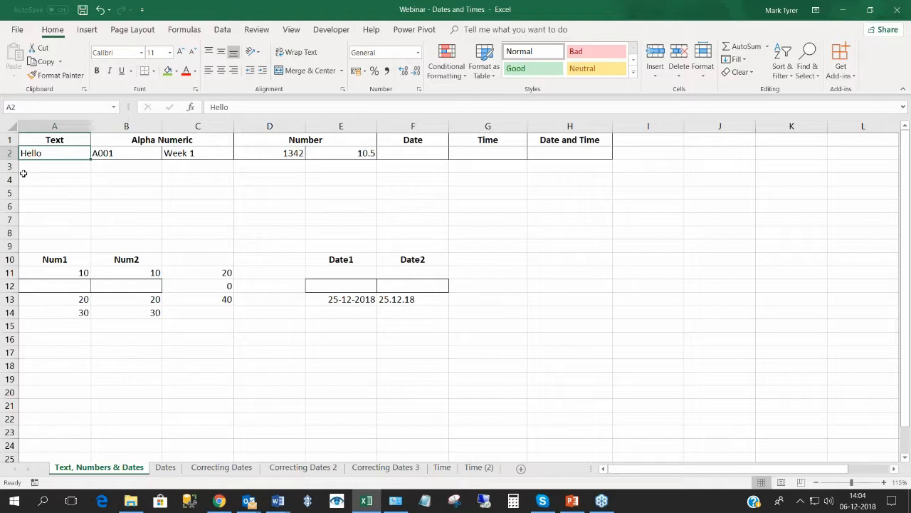
left_click(66, 128)
left_click_drag(65, 128, 198, 129)
left_click(128, 186)
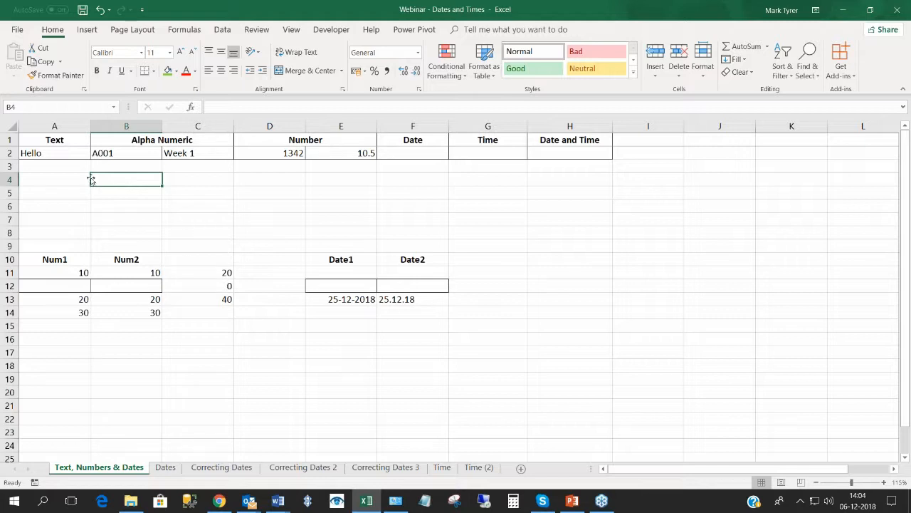
left_click(26, 155)
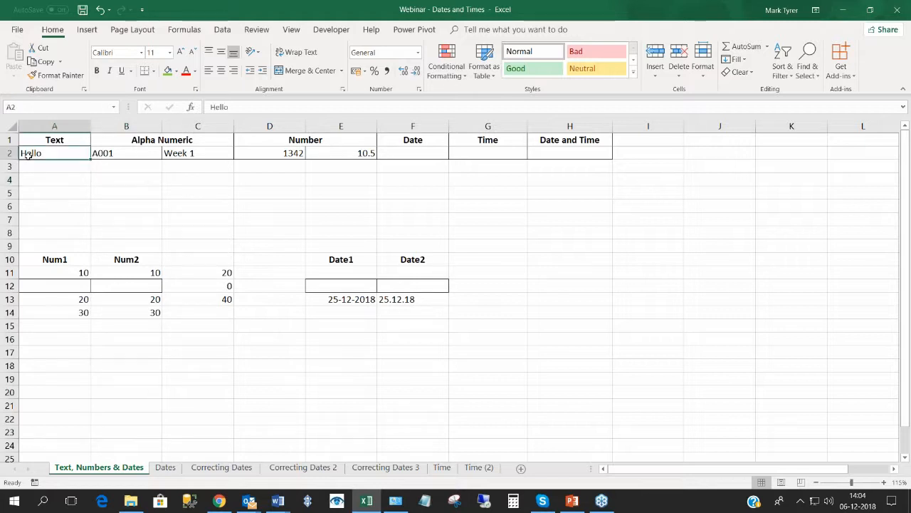
left_click(126, 152)
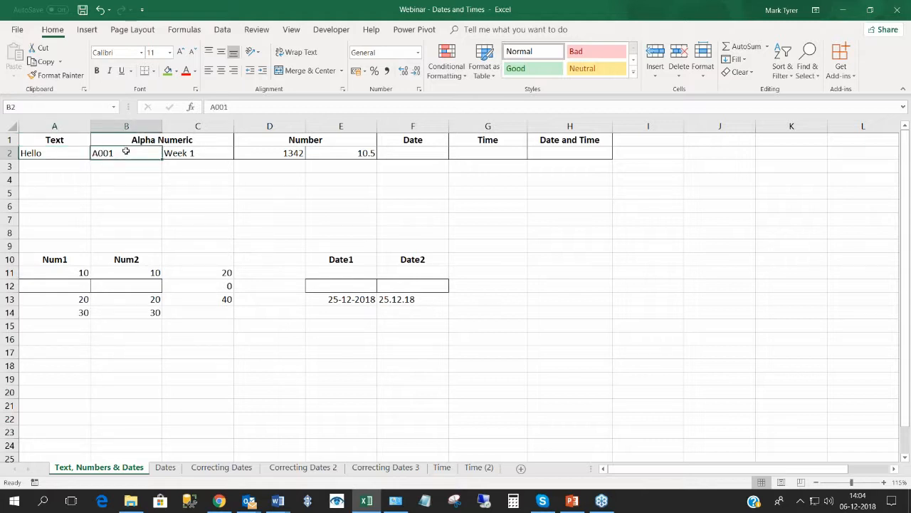
left_click(190, 154)
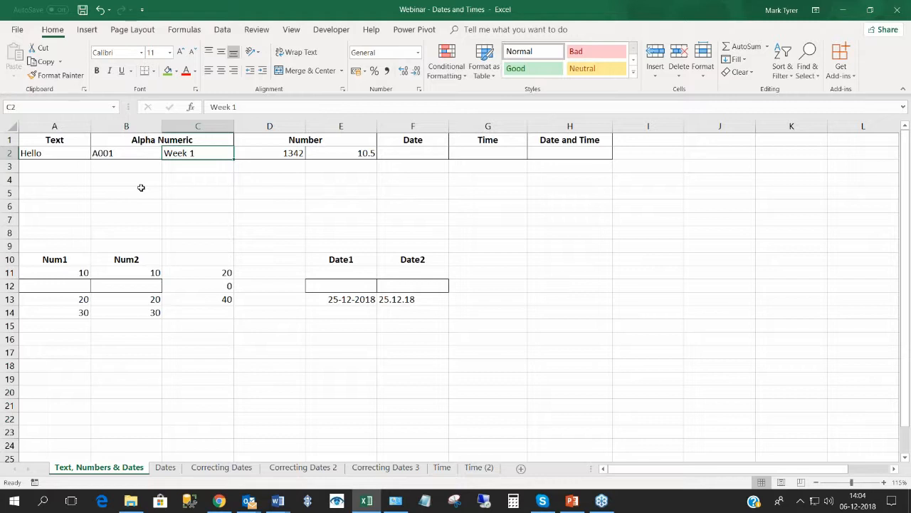
left_click_drag(202, 154, 170, 153)
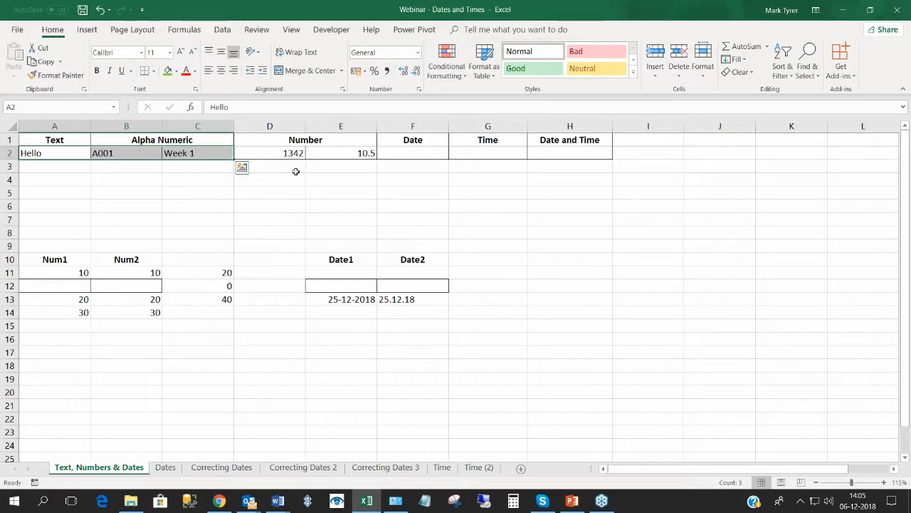
left_click_drag(36, 153, 196, 154)
left_click_drag(293, 130, 261, 134)
left_click(260, 155)
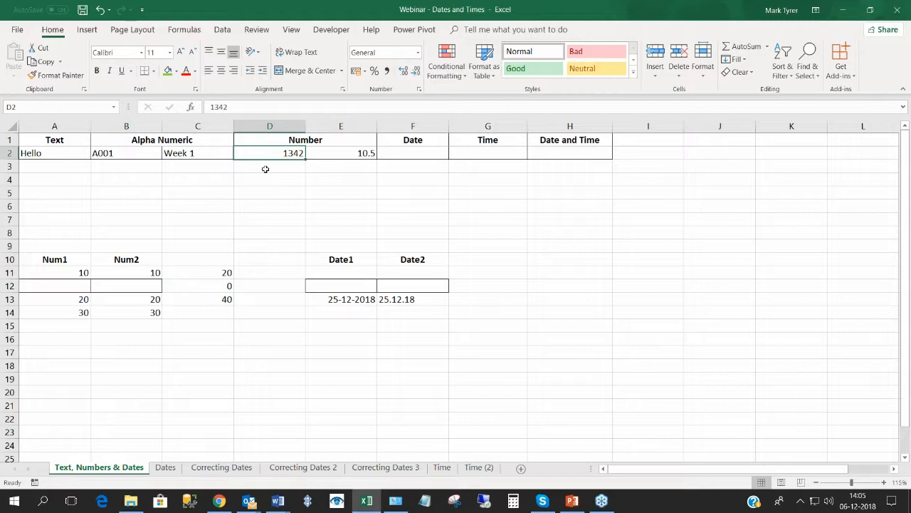
left_click(346, 157)
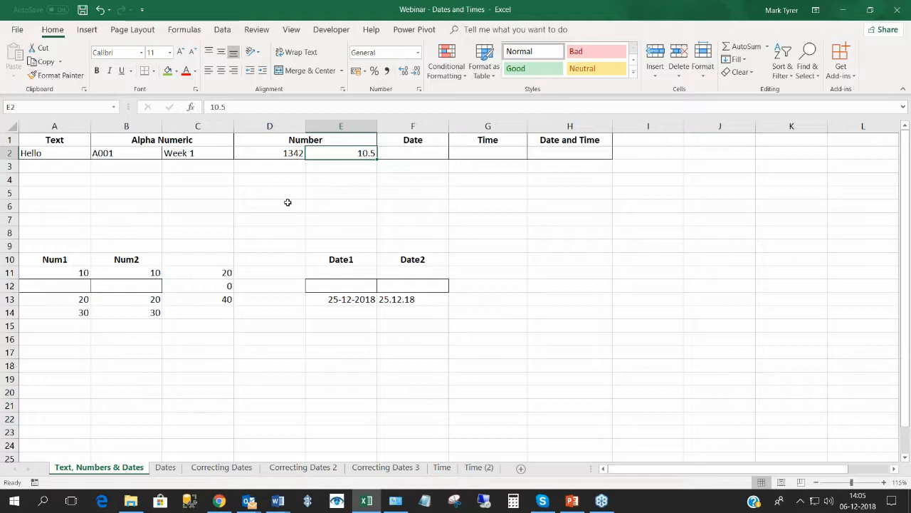
Enter 10.5 under Num1 in A12 and 10,5 under Num2 in B12.
left_click(62, 289)
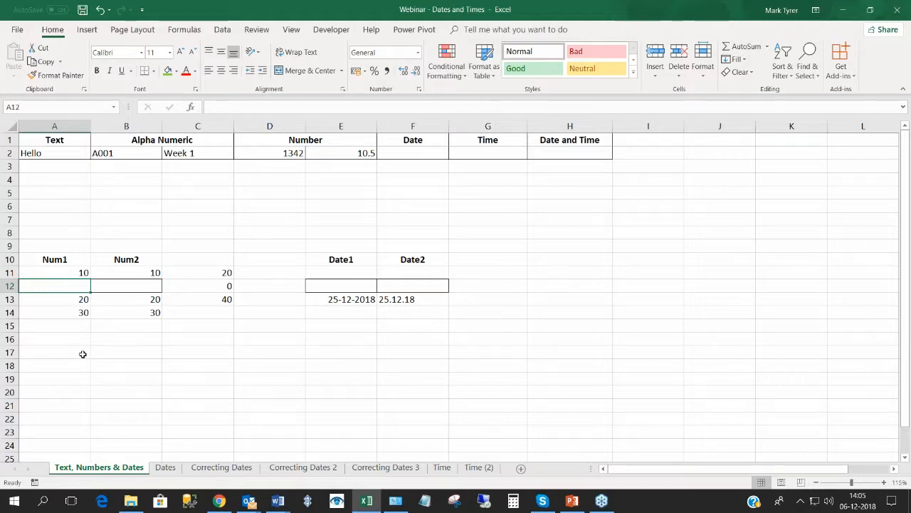
type("10.5")
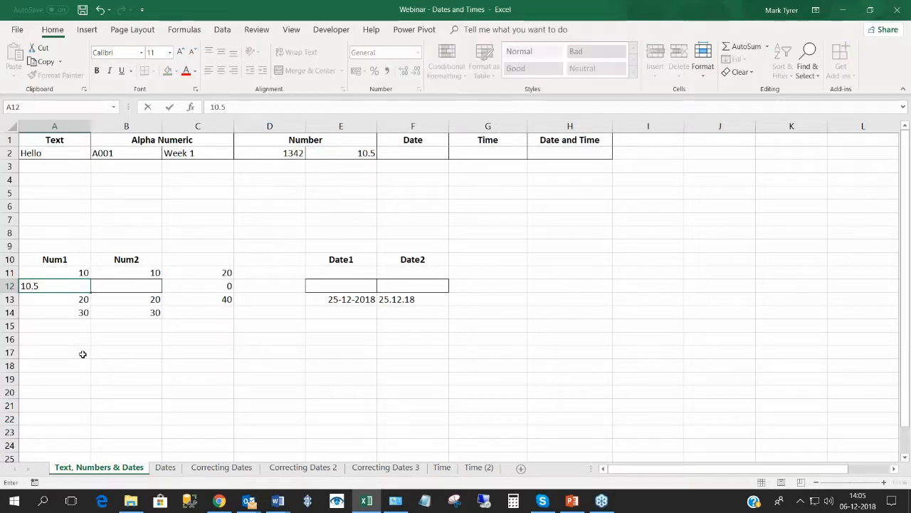
key("Tab")
type("1")
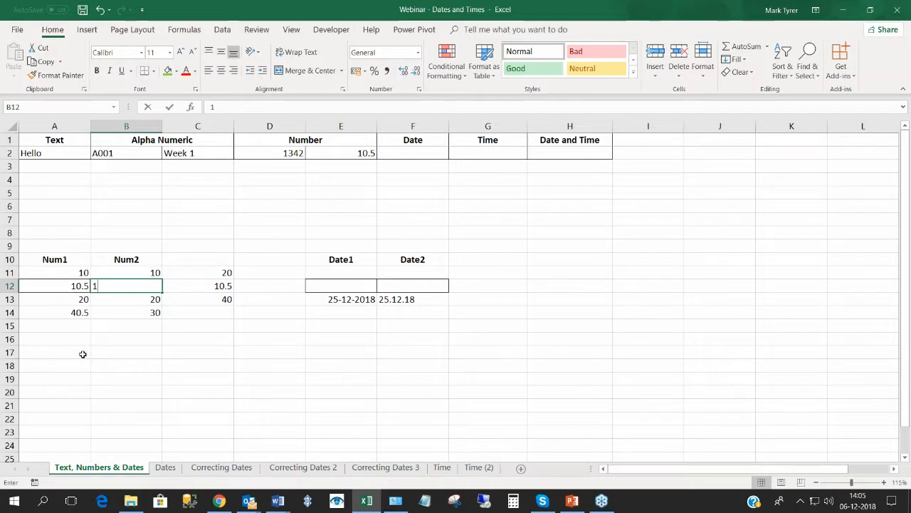
type("0, 5")
key("Return")
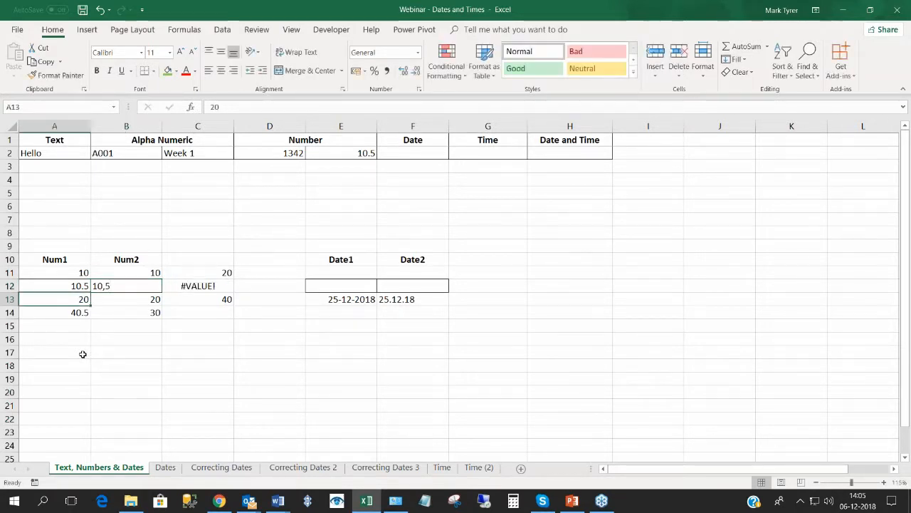
Inspect the entries in A12 and B12, the addition formula in C12, and the SUM formulas in A14 and B14.
left_click(59, 283)
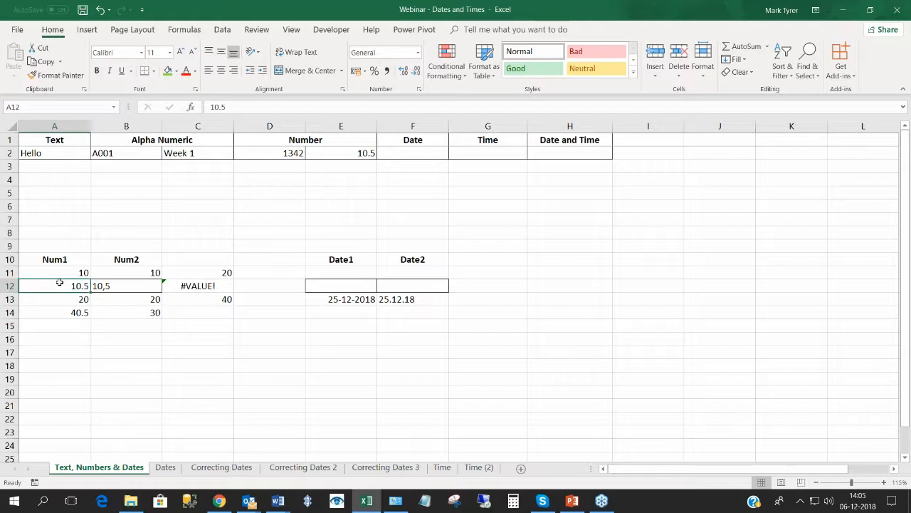
left_click(130, 292)
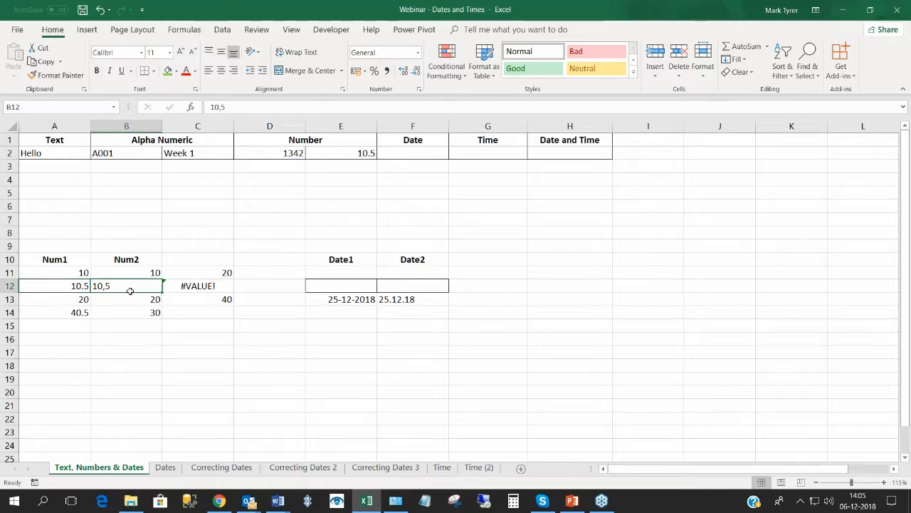
left_click(193, 290)
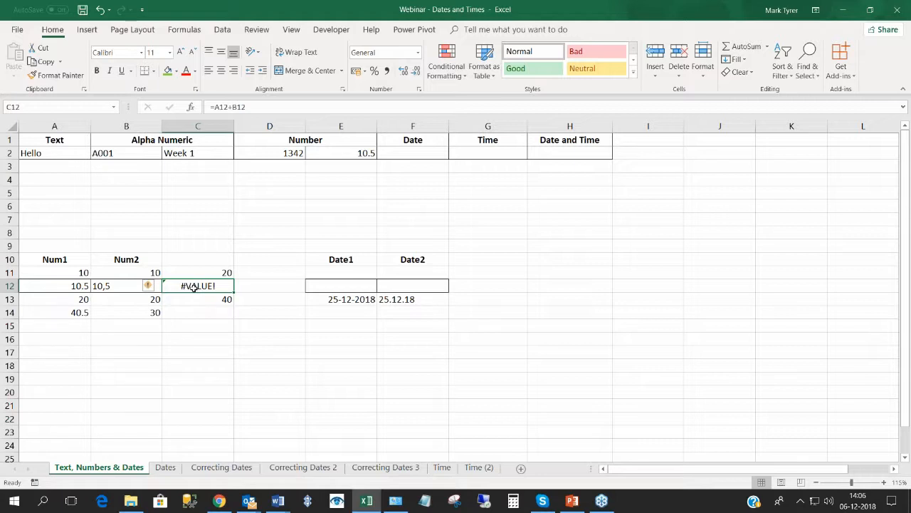
left_click(66, 287)
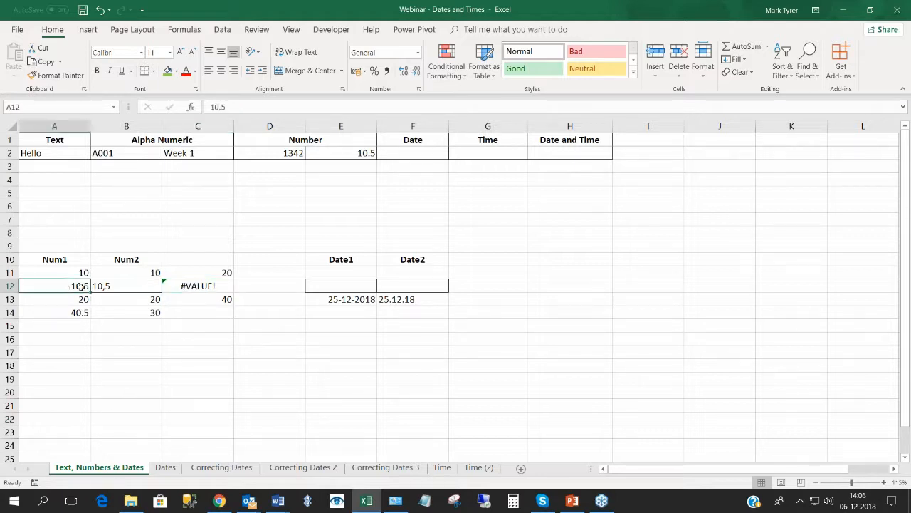
left_click(126, 287)
left_click(65, 313)
key("alt+equal")
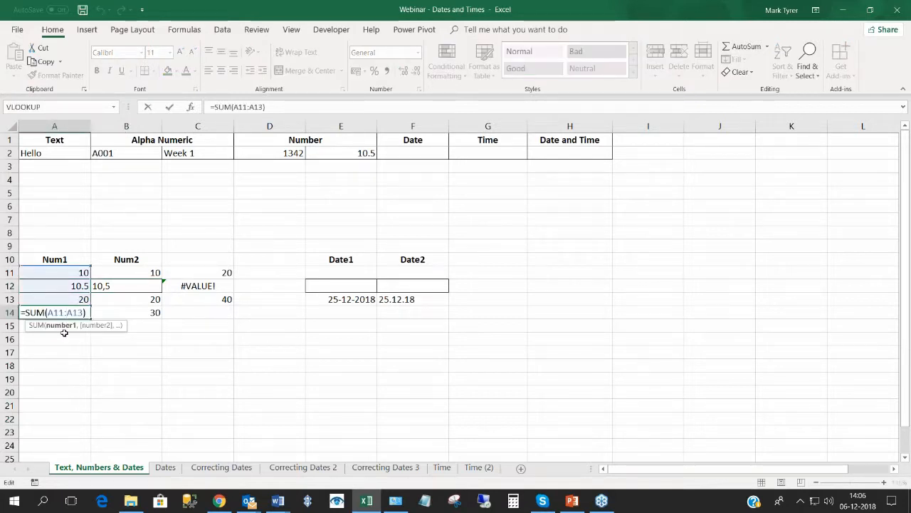
key("Return")
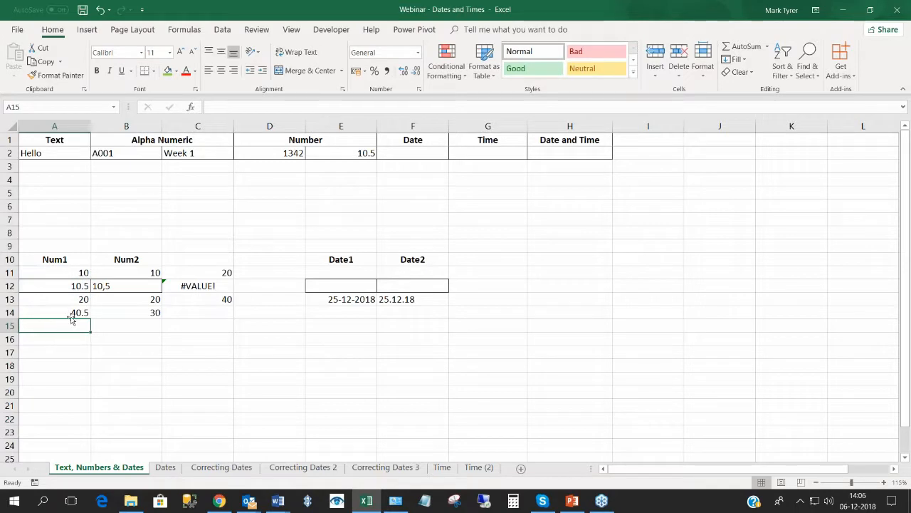
left_click(71, 314)
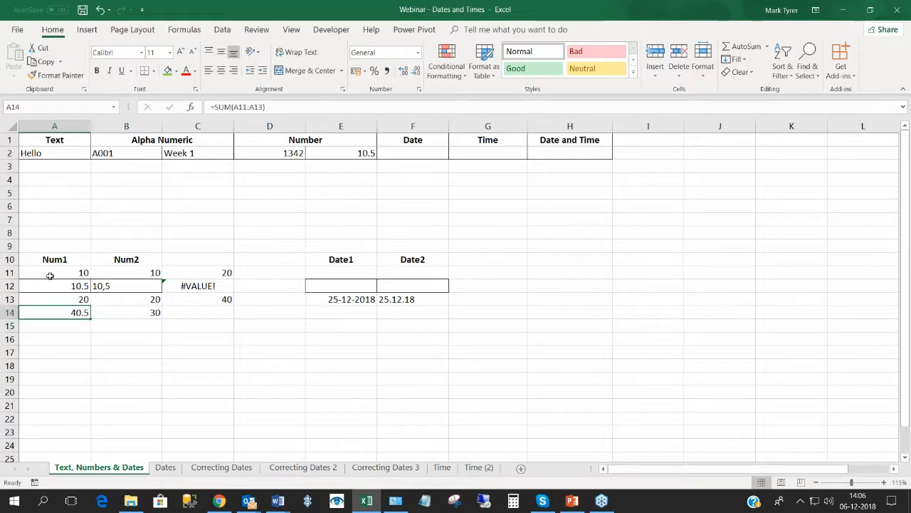
left_click(132, 313)
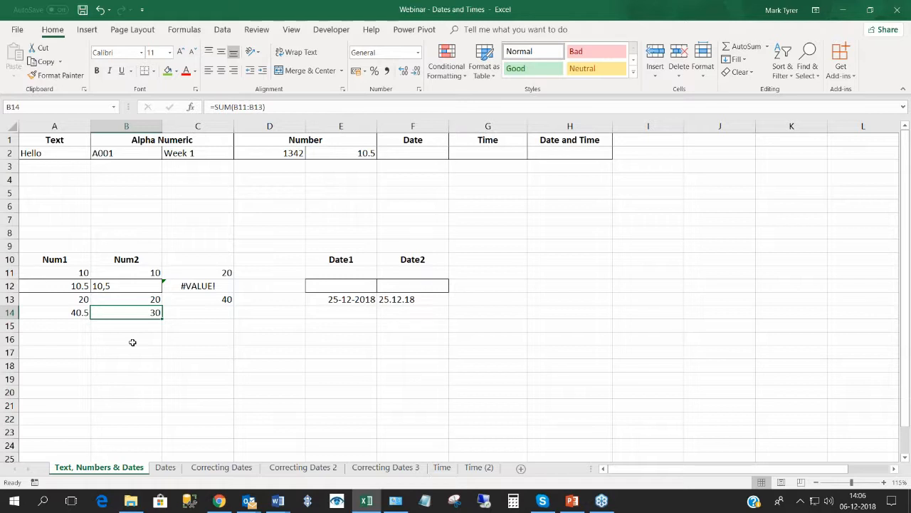
Right-align cell B12 and try a different number format on it, undoing the format change.
left_click(135, 288)
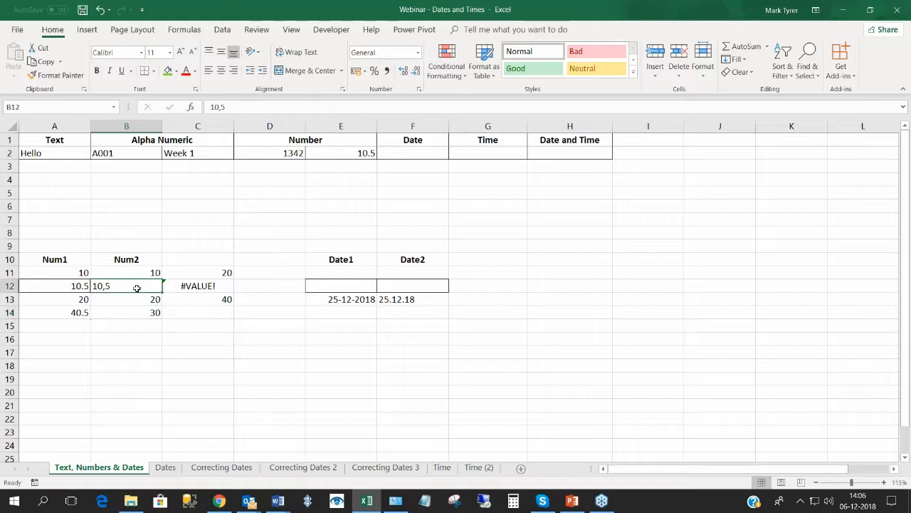
left_click(233, 70)
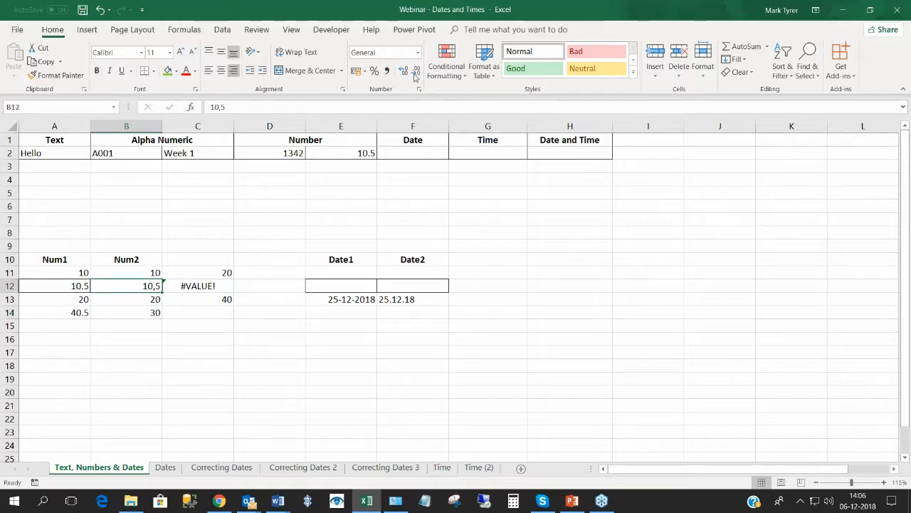
left_click(419, 53)
left_click(387, 93)
key("ctrl+z")
Correct the decimal separator in B12 so the entry reads 10.5, and reselect the cell.
double_click(148, 286)
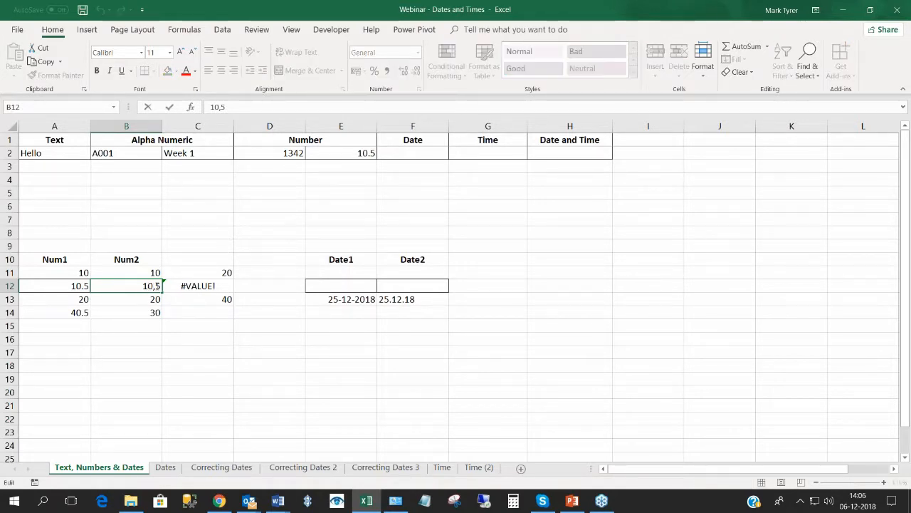
key("BackSpace")
type(".")
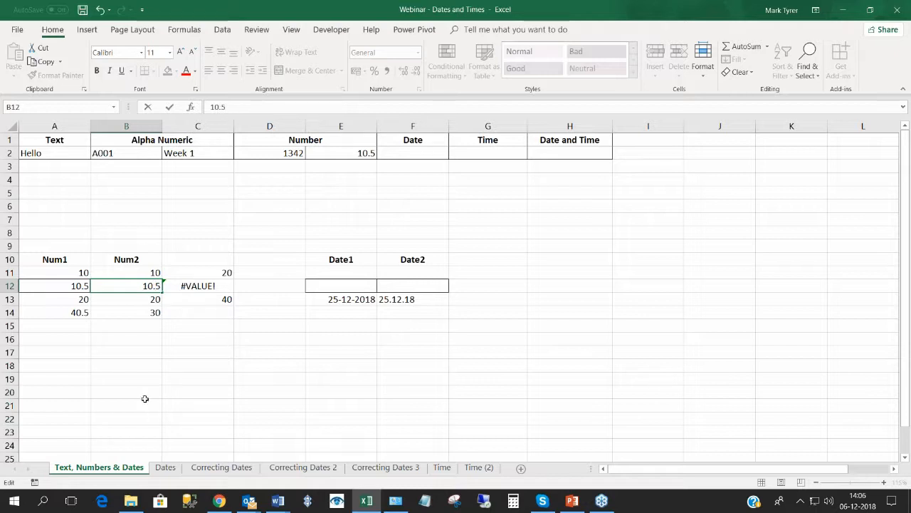
key("Return")
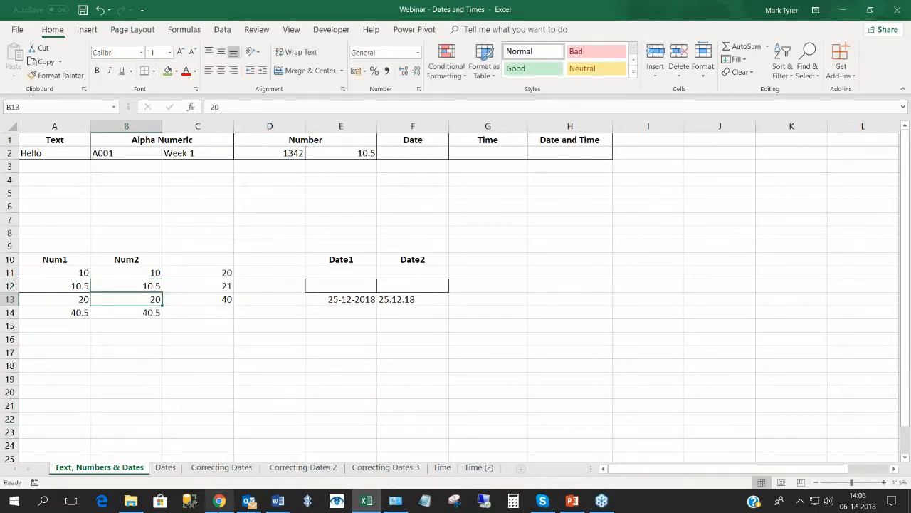
left_click(138, 286)
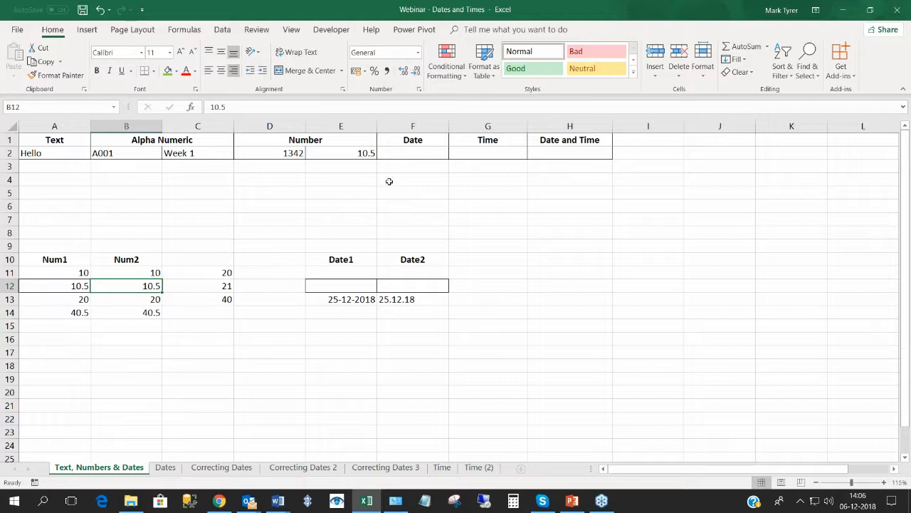
Enter the current date, 06-12-2018, in F2 under Date, widening column F slightly, and compare the entry with D2 and B2.
left_click(415, 153)
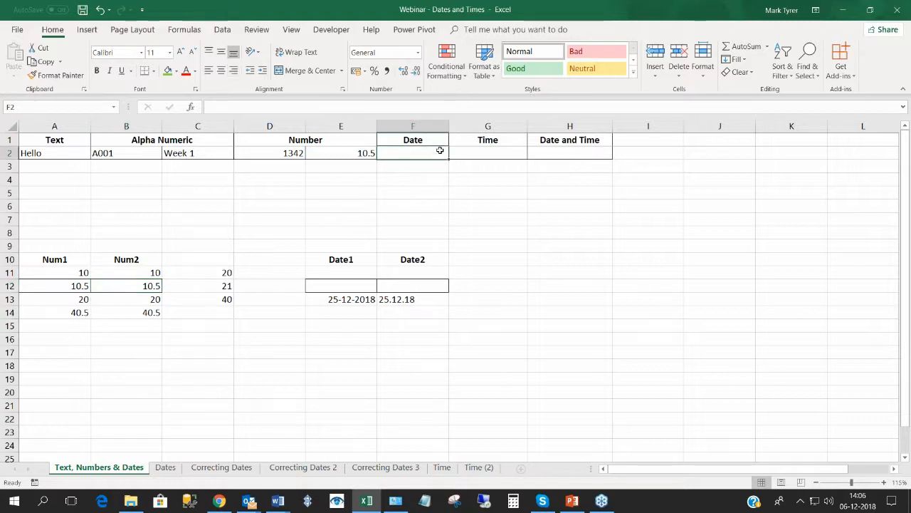
left_click_drag(449, 127, 454, 127)
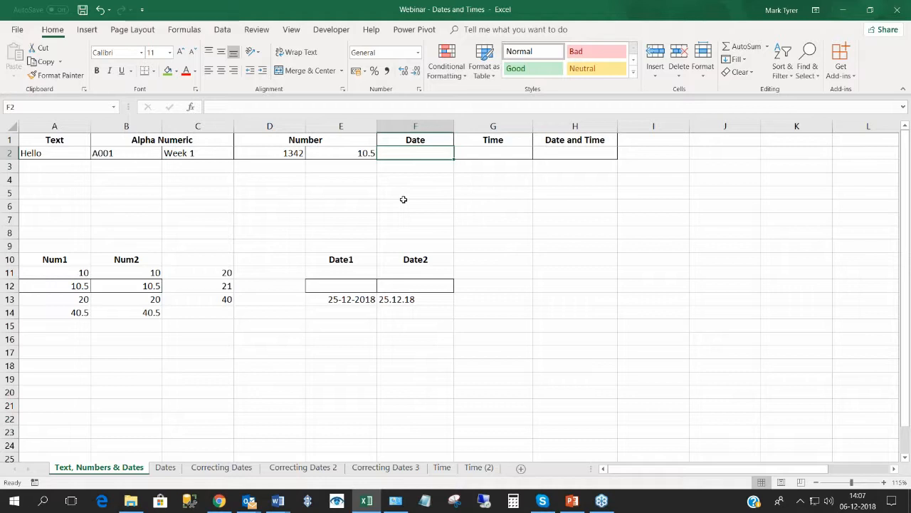
key("ctrl+semicolon")
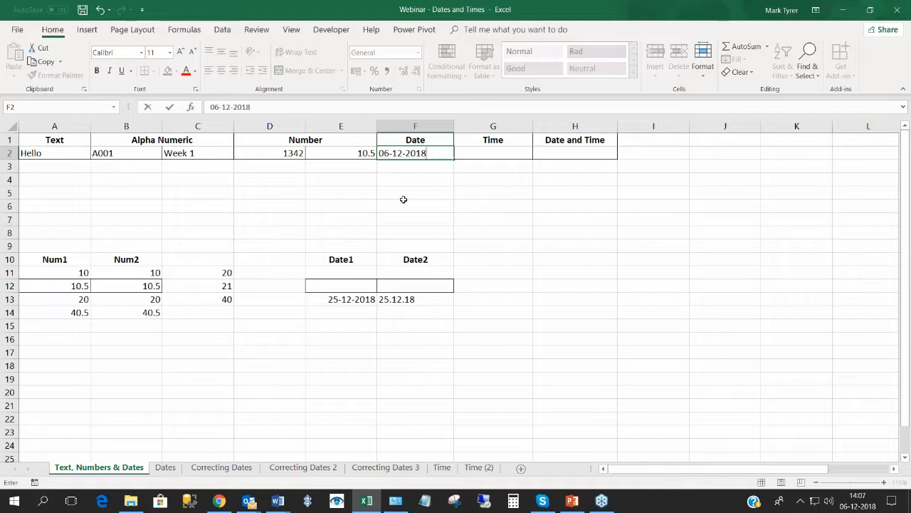
key("Return")
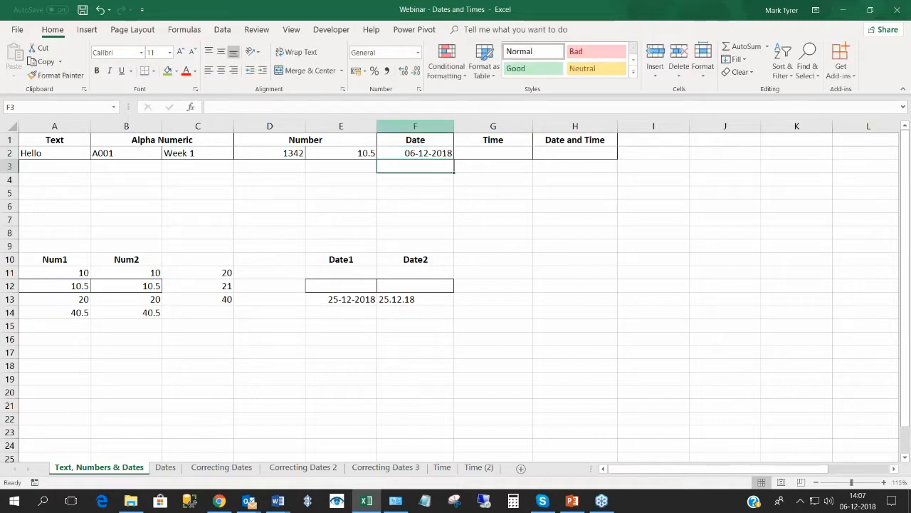
left_click_drag(454, 130, 460, 128)
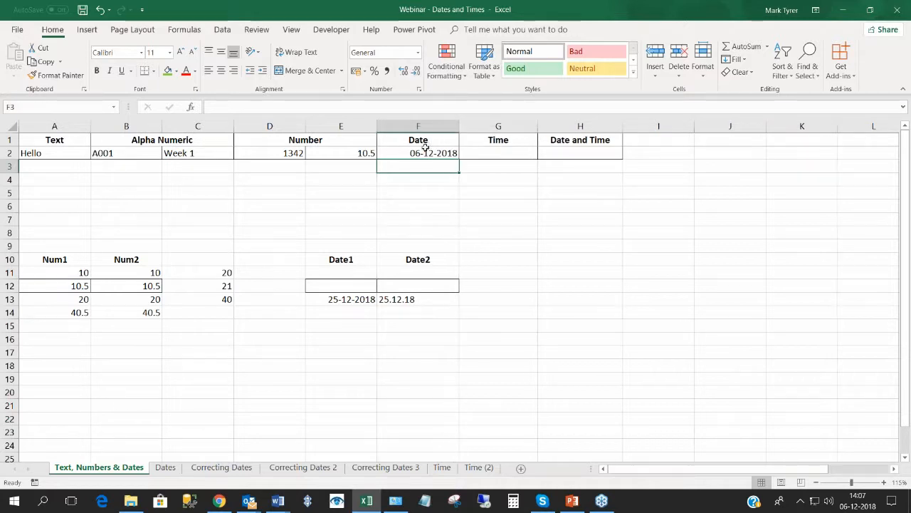
left_click(420, 151)
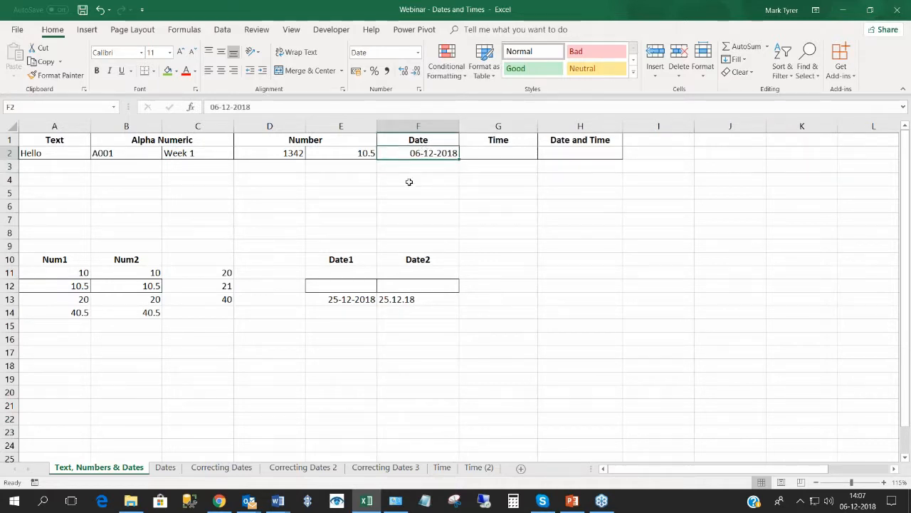
left_click(286, 154)
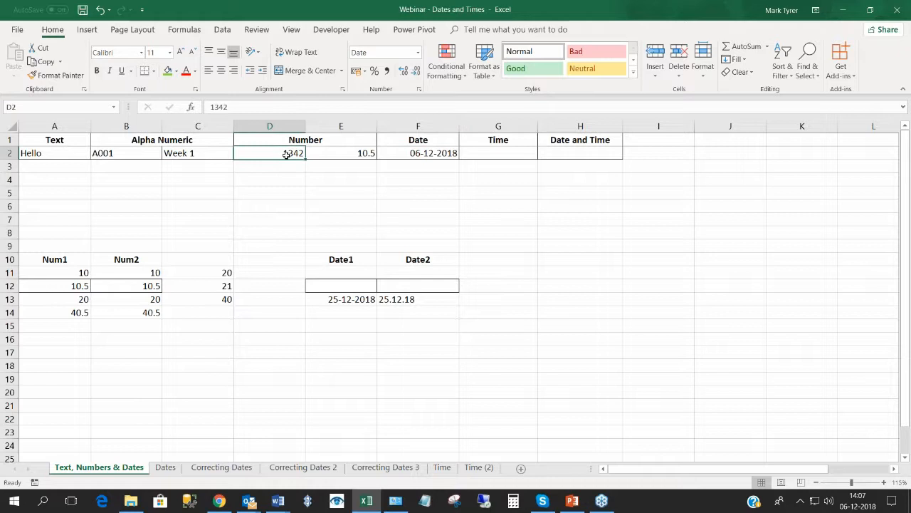
left_click(143, 154)
left_click(256, 151)
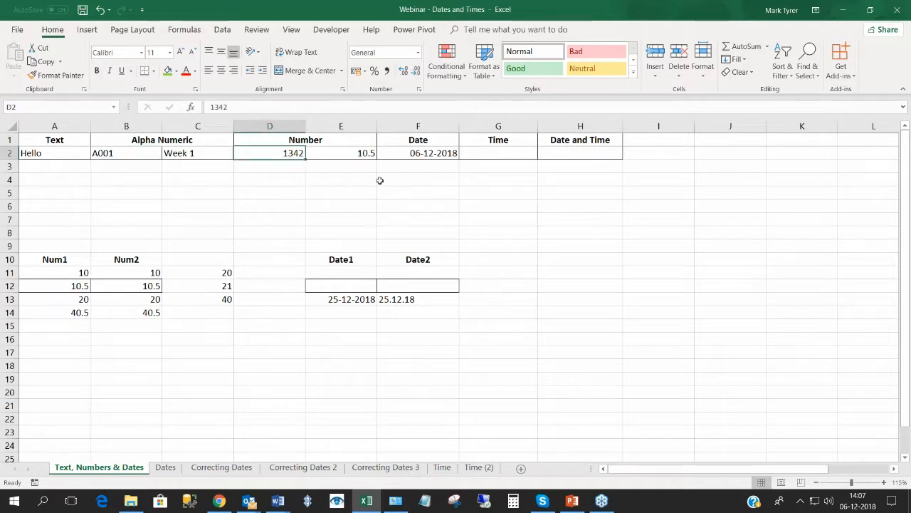
Try the Number format on the date in F2 and set it back to Short Date.
left_click(424, 155)
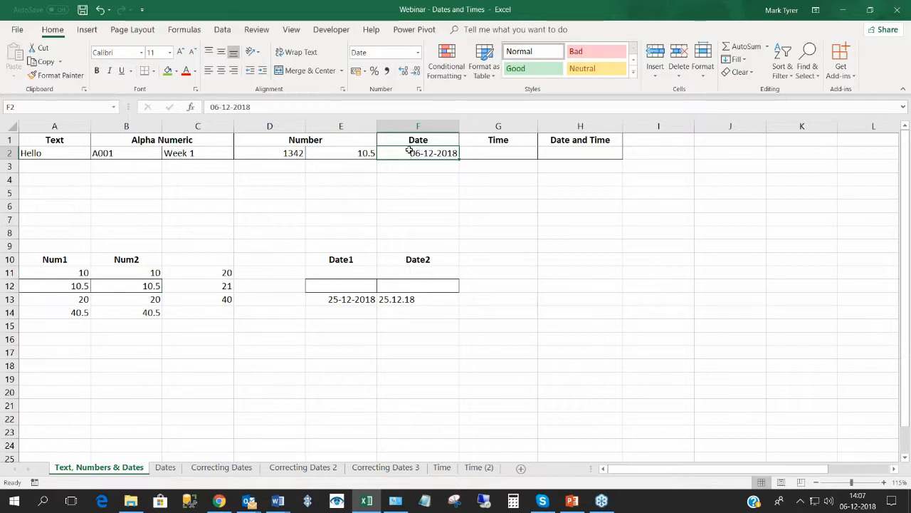
left_click(419, 56)
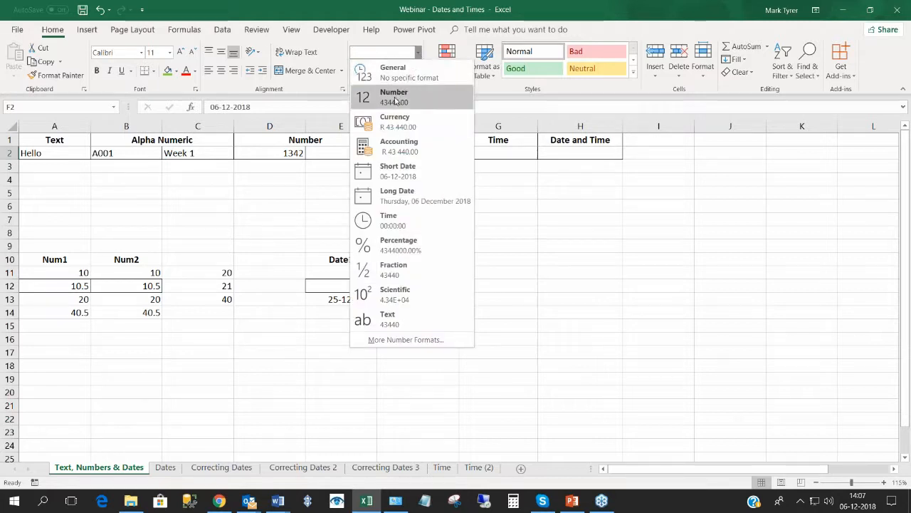
left_click(397, 97)
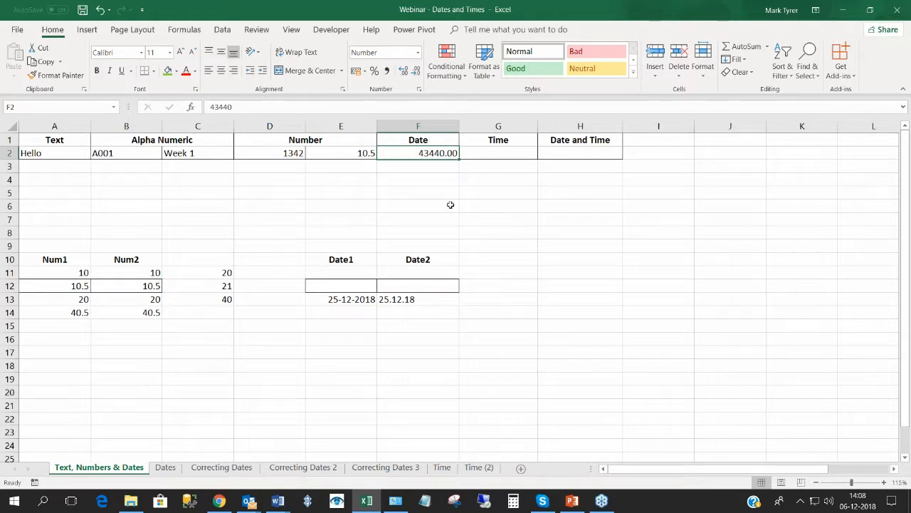
left_click(504, 155)
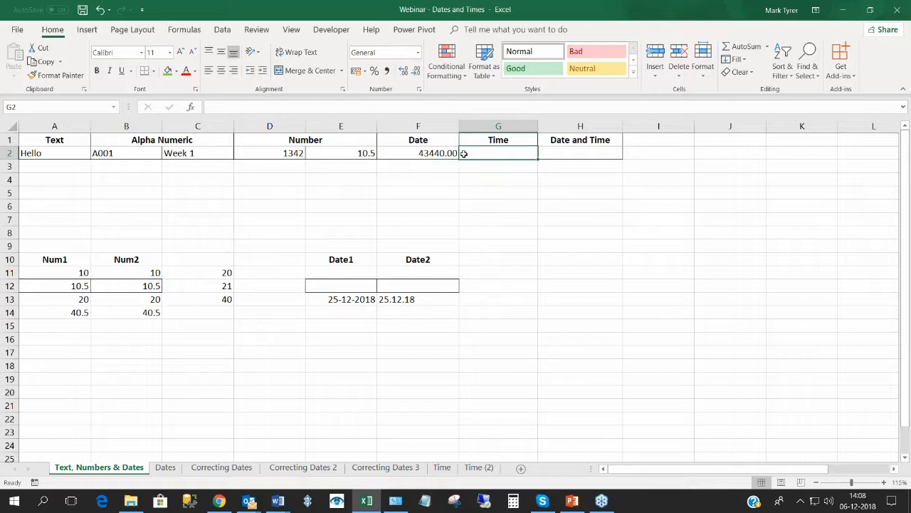
left_click(431, 154)
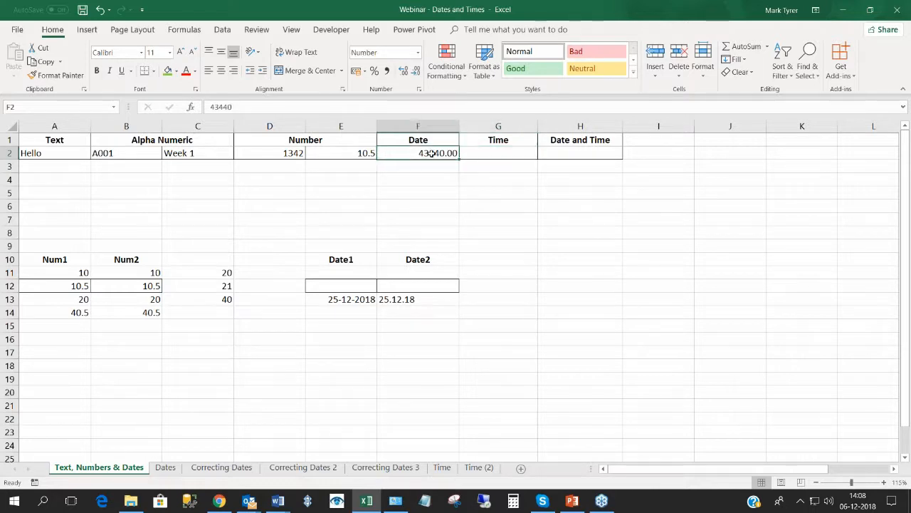
left_click(419, 54)
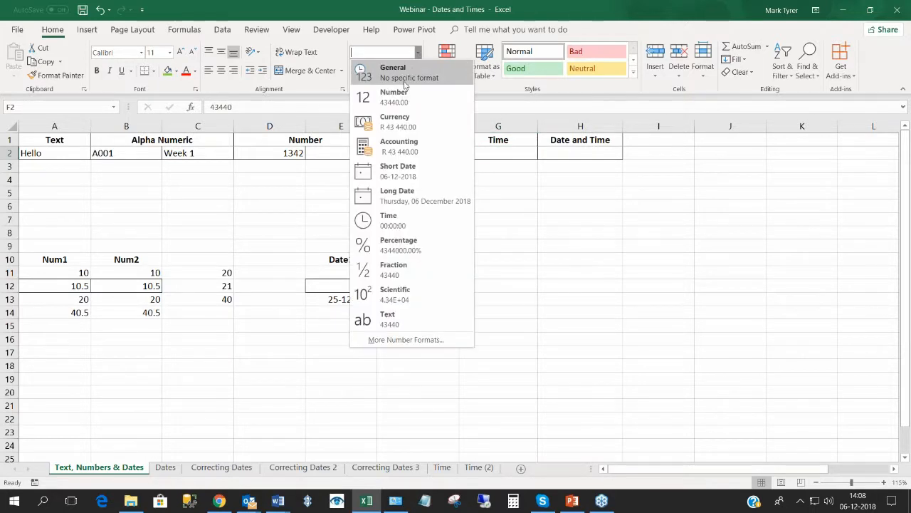
left_click(400, 173)
Enter the current time, 14:08, in G2 under Time.
left_click(514, 154)
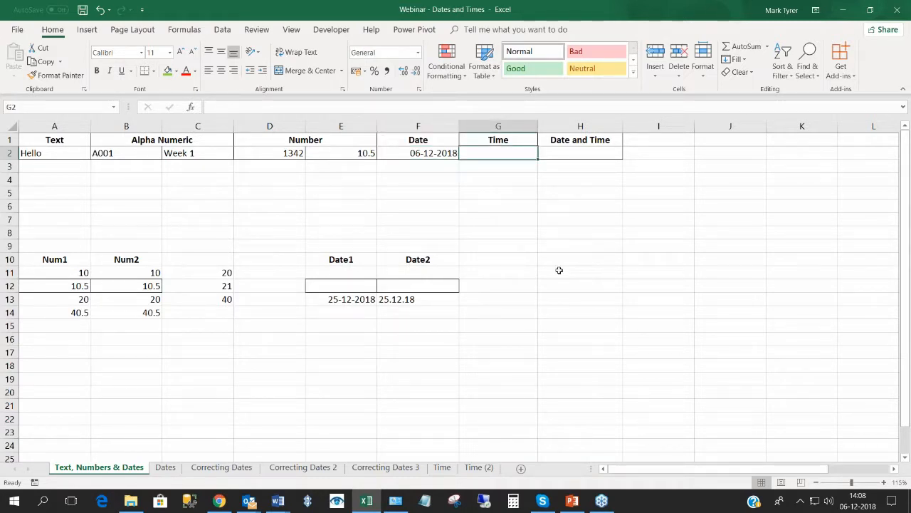
key("ctrl+shift+semicolon")
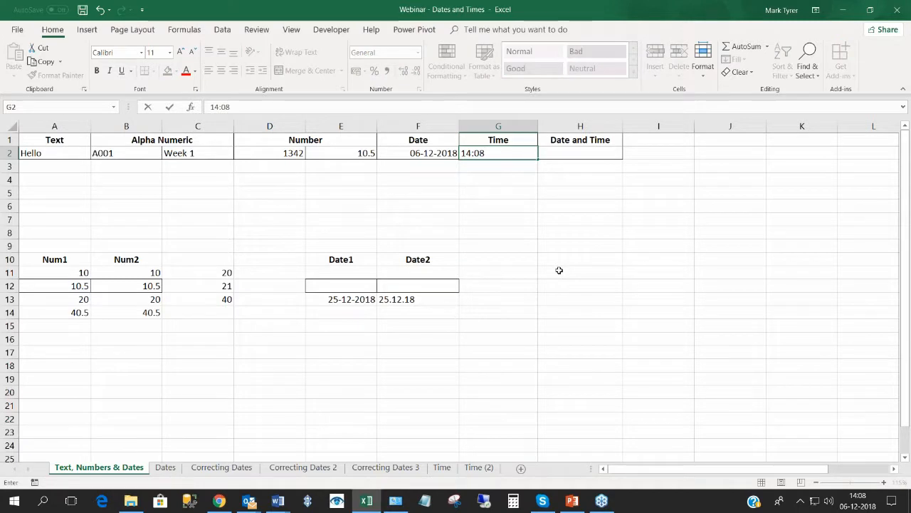
key("Return")
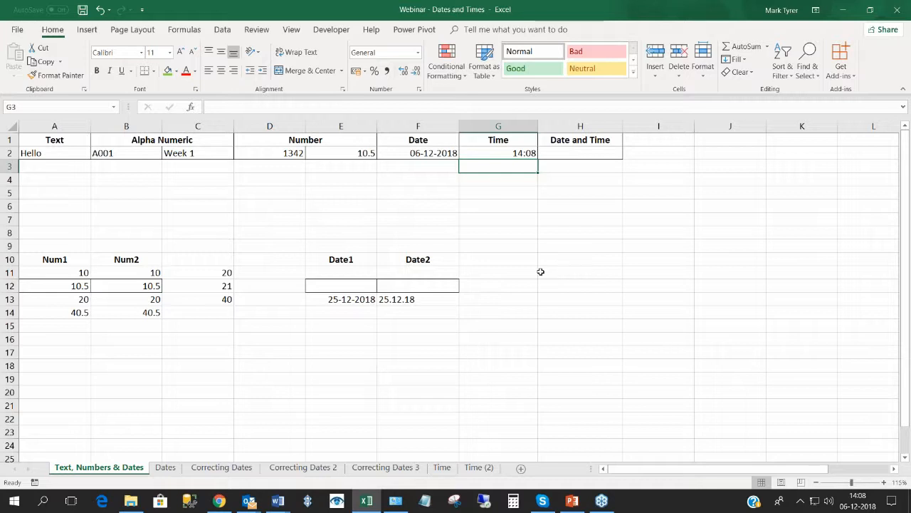
Format the time in G2 as Number and compare it with the date in F2.
left_click(498, 152)
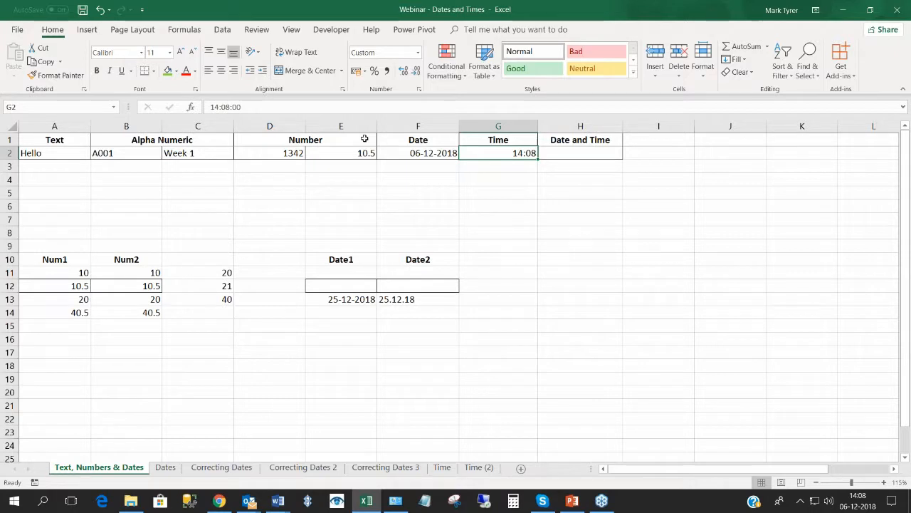
left_click(418, 57)
left_click(381, 100)
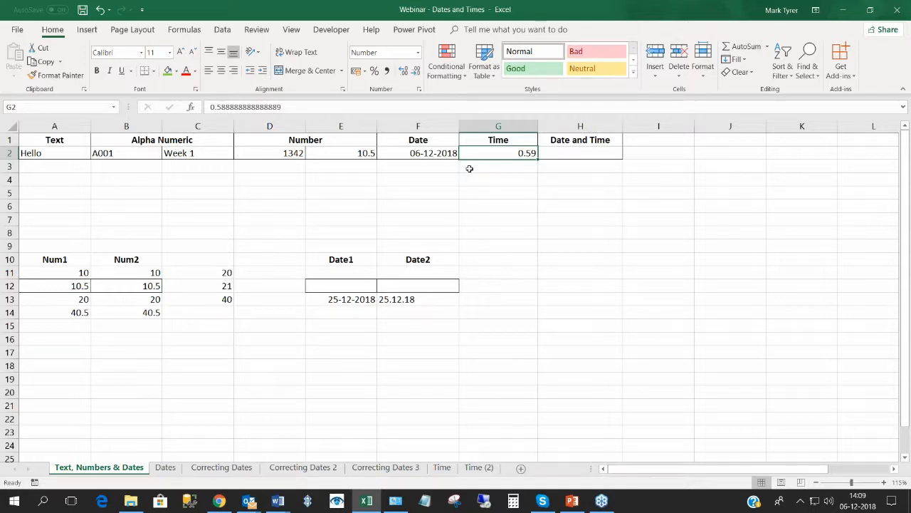
left_click(436, 154)
left_click(495, 156)
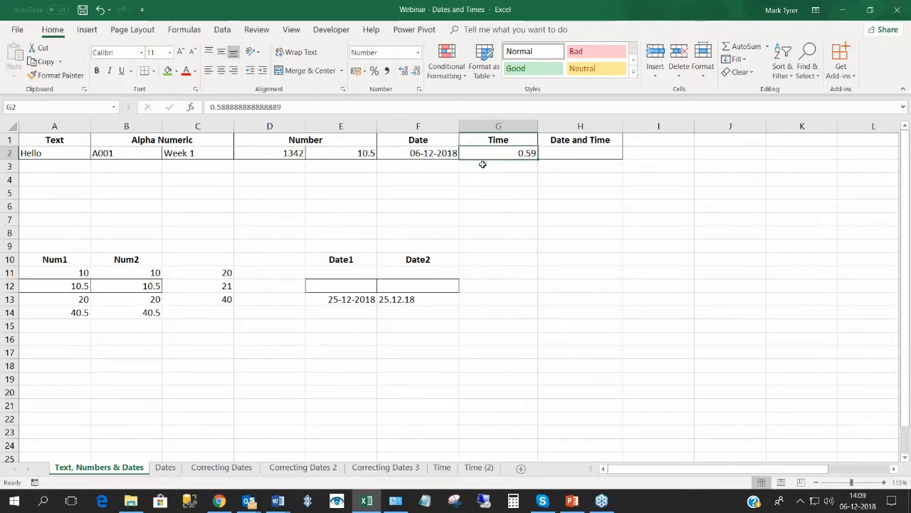
left_click(423, 149)
left_click(499, 154)
left_click_drag(623, 130, 682, 129)
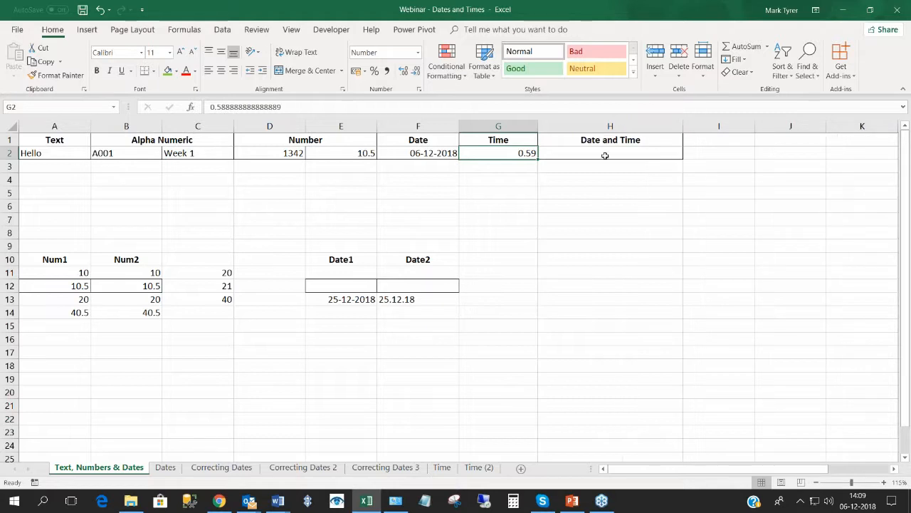
left_click(603, 155)
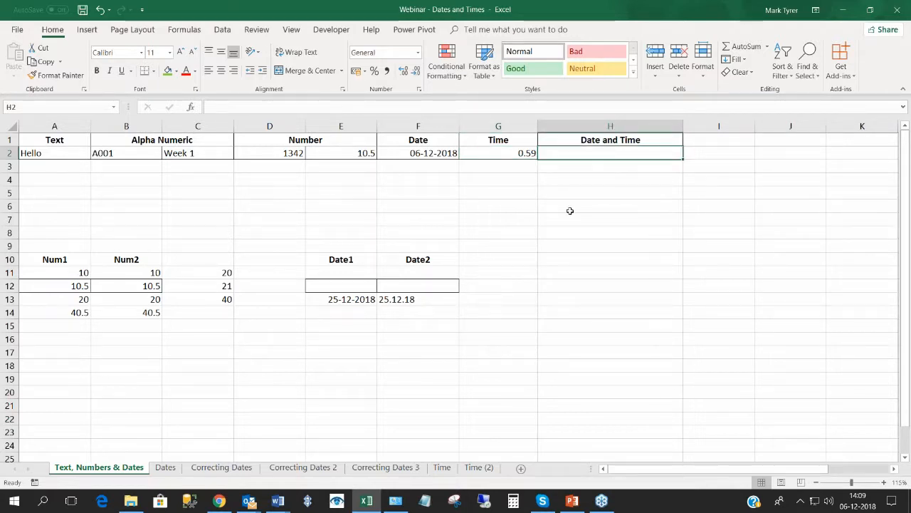
key("ctrl+semicolon")
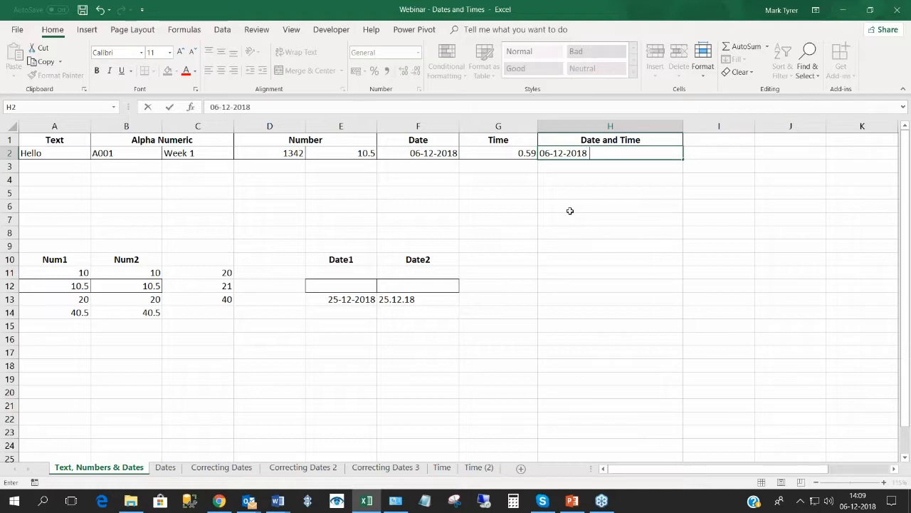
key("ctrl+shift+semicolon")
key("Return")
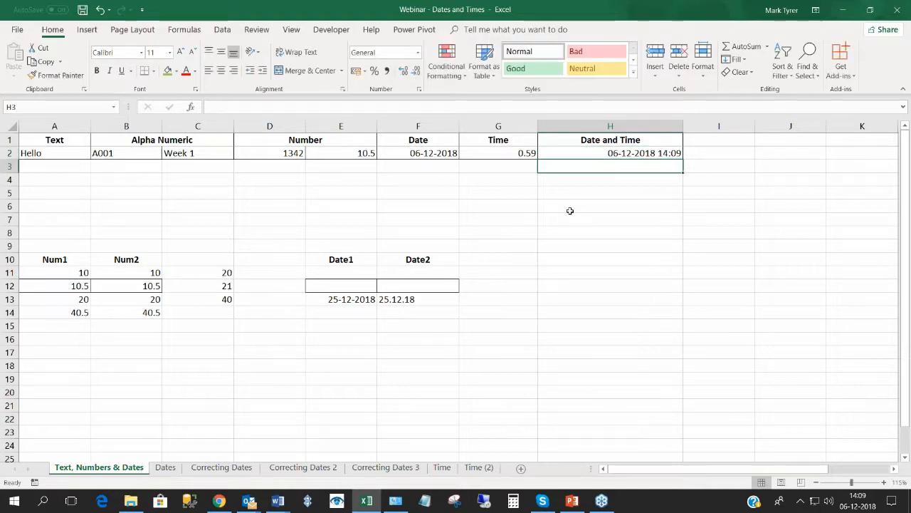
Format the combined date and time in H2 as Number.
left_click(607, 153)
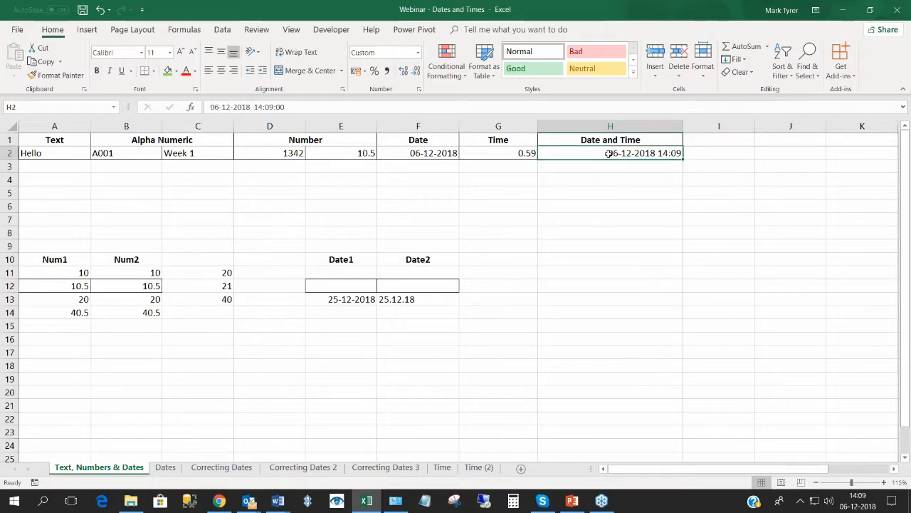
left_click(580, 168)
left_click(583, 151)
left_click(418, 54)
left_click(402, 100)
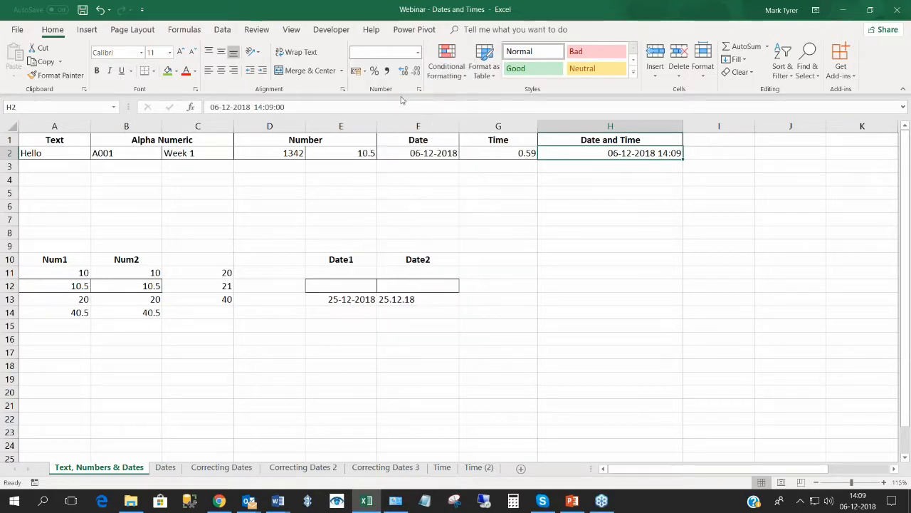
Format the date in F2 as Number and compare the underlying values in F2, G2 and H2.
left_click(431, 155)
left_click(417, 57)
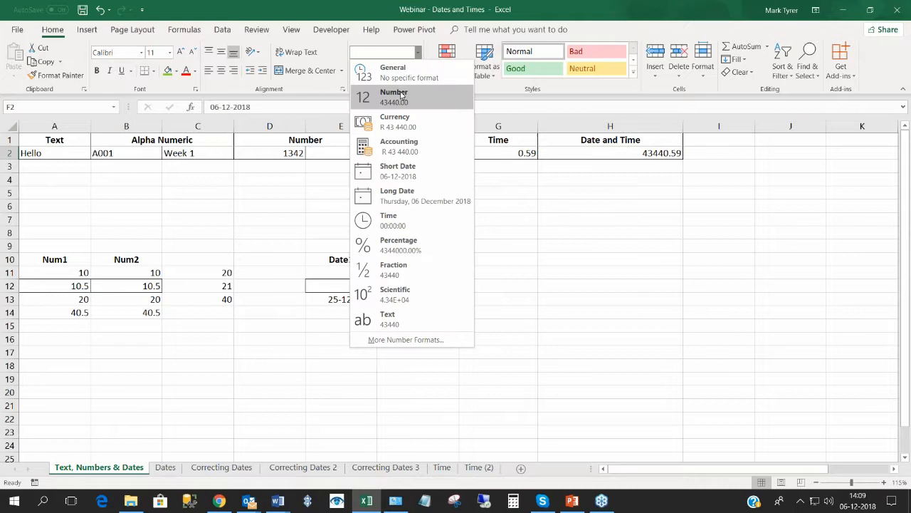
left_click(402, 99)
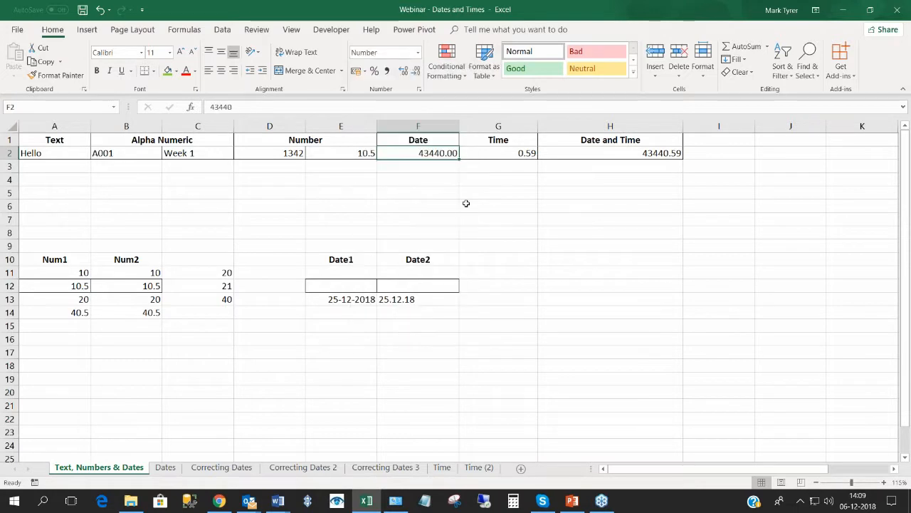
left_click(492, 155)
left_click(609, 155)
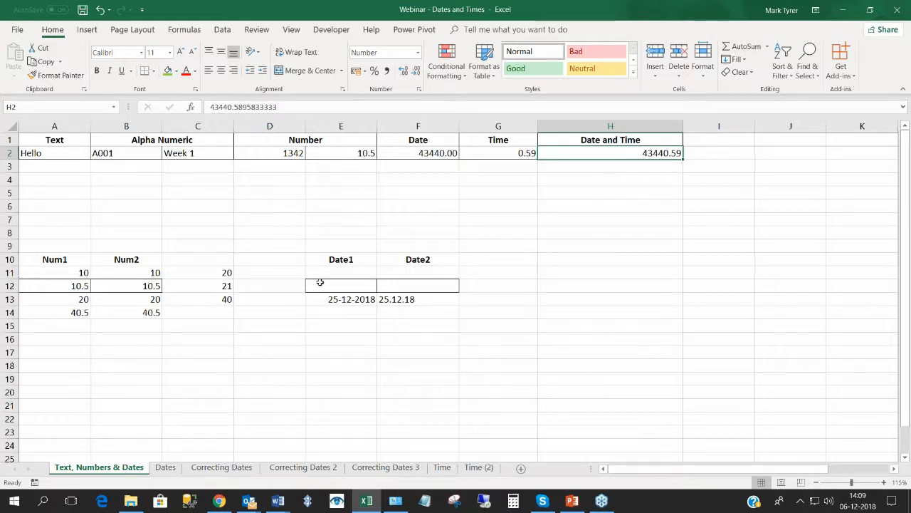
Enter 0 in F4, format it as Short Date, and reselect F2 for comparison.
left_click(423, 183)
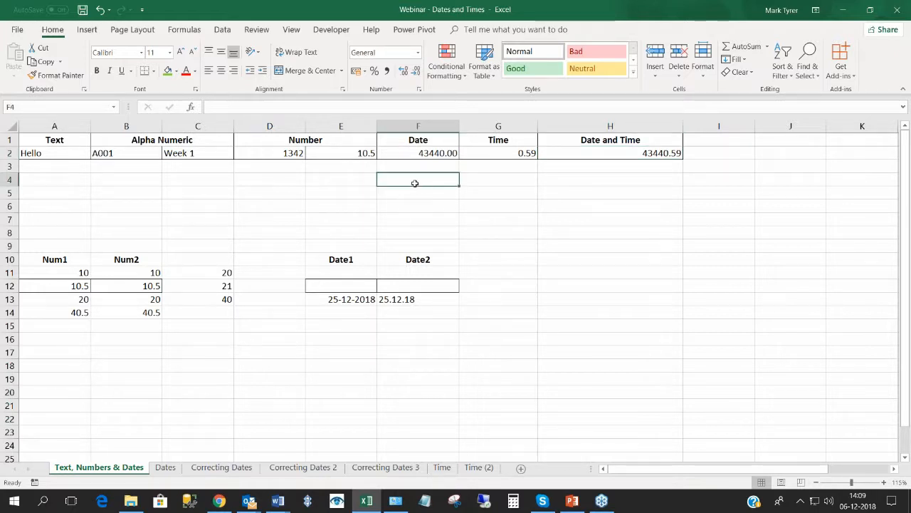
type("0")
key("Return")
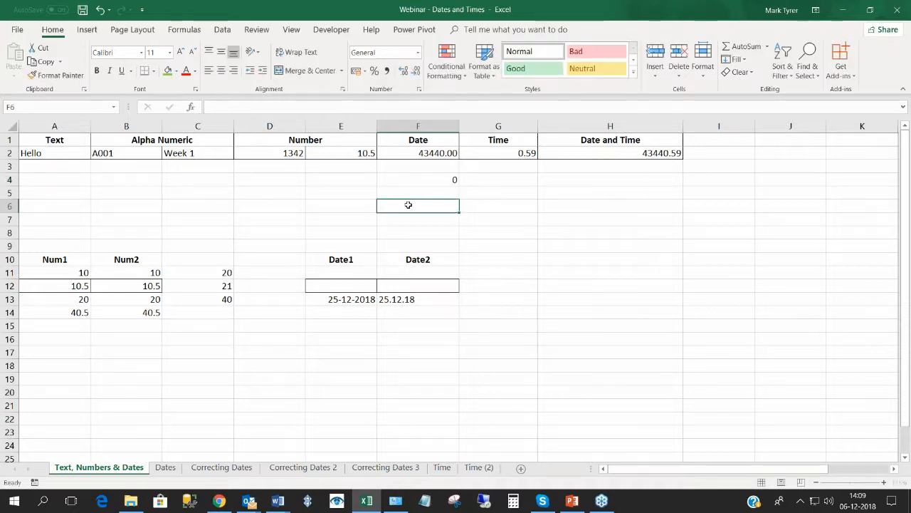
left_click(424, 179)
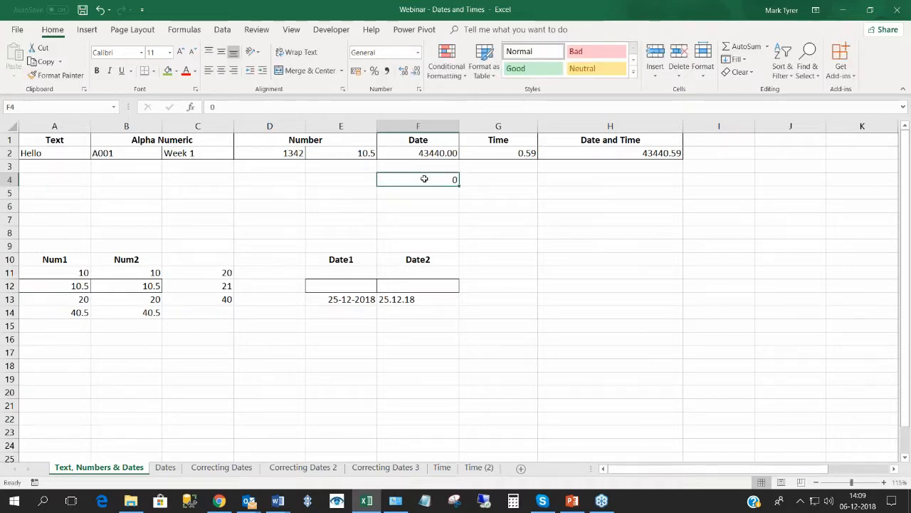
left_click(418, 53)
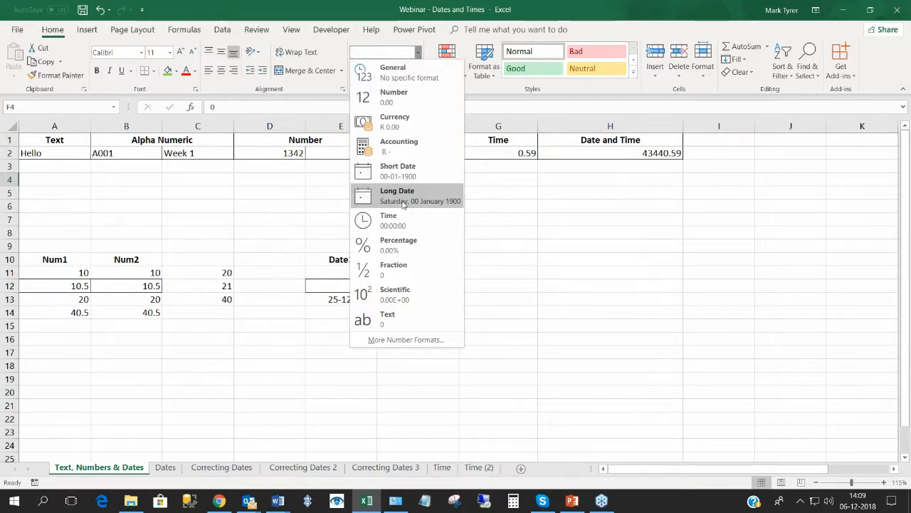
left_click(397, 178)
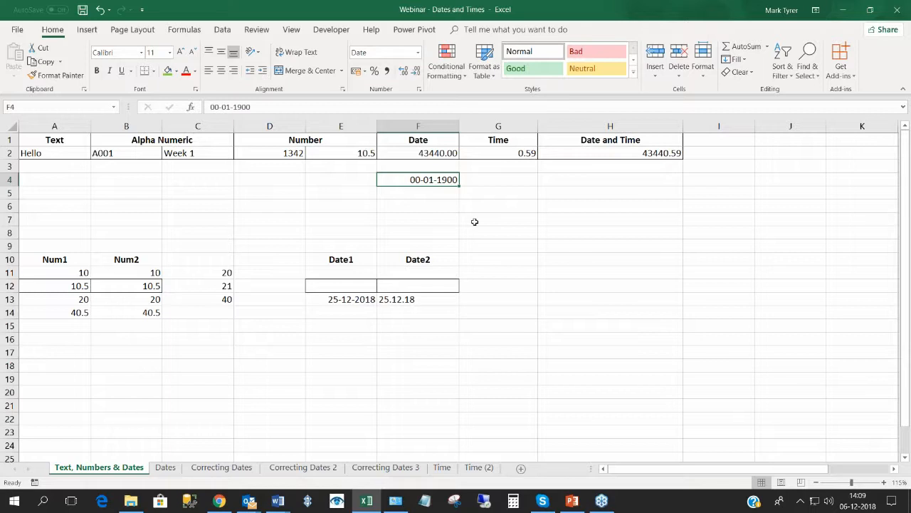
left_click(410, 152)
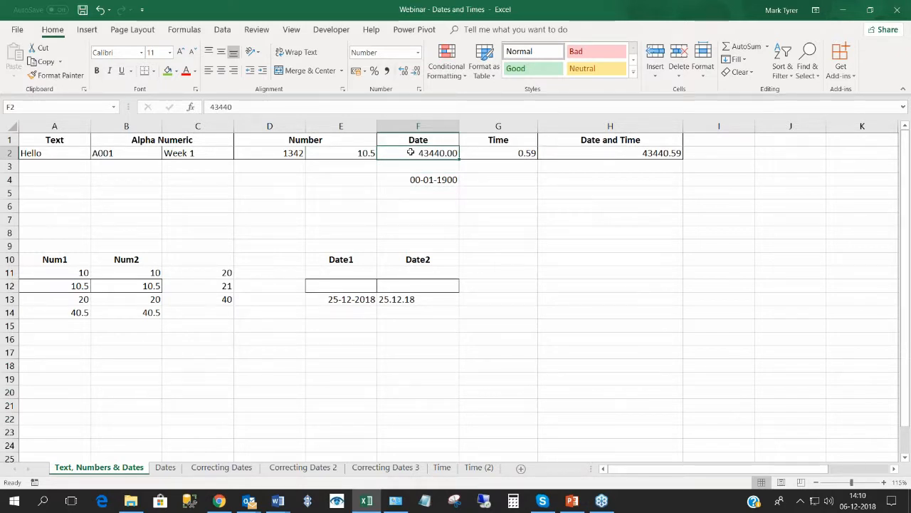
Clear the zero date from F4 and reselect the serial number in F2.
left_click(419, 184)
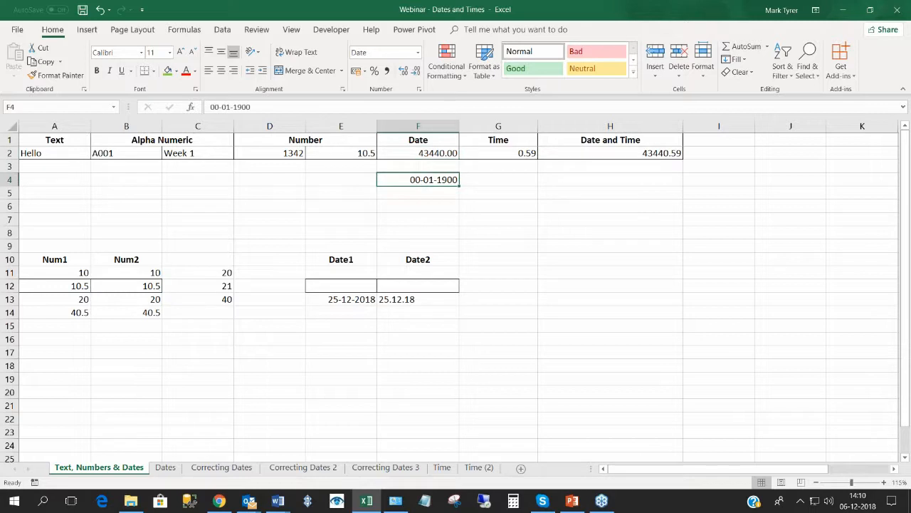
key("Delete")
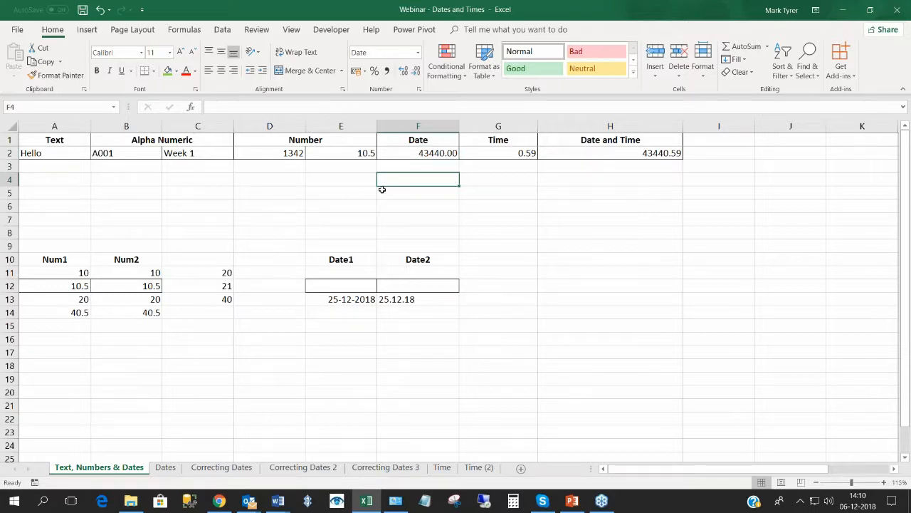
left_click(403, 151)
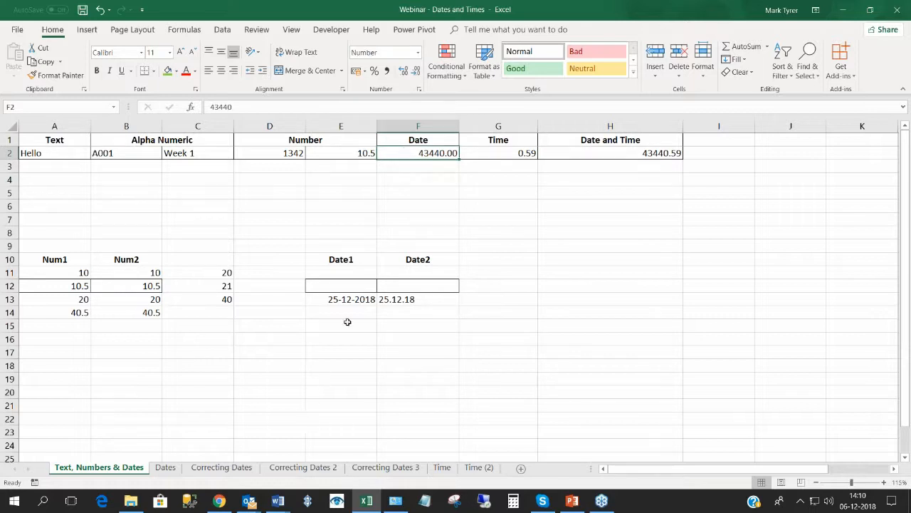
Enter the current date, 06-12-2018, in E12 under Date1.
left_click(357, 287)
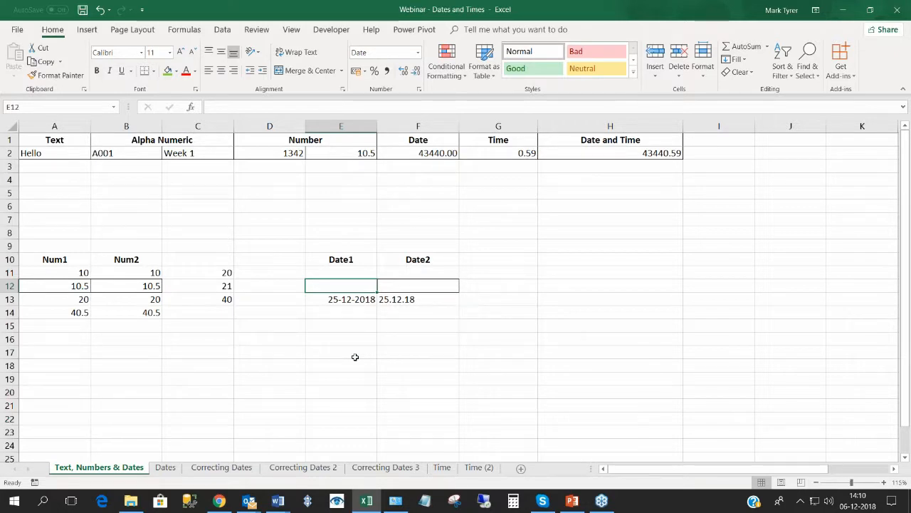
key("ctrl+semicolon")
key("Return")
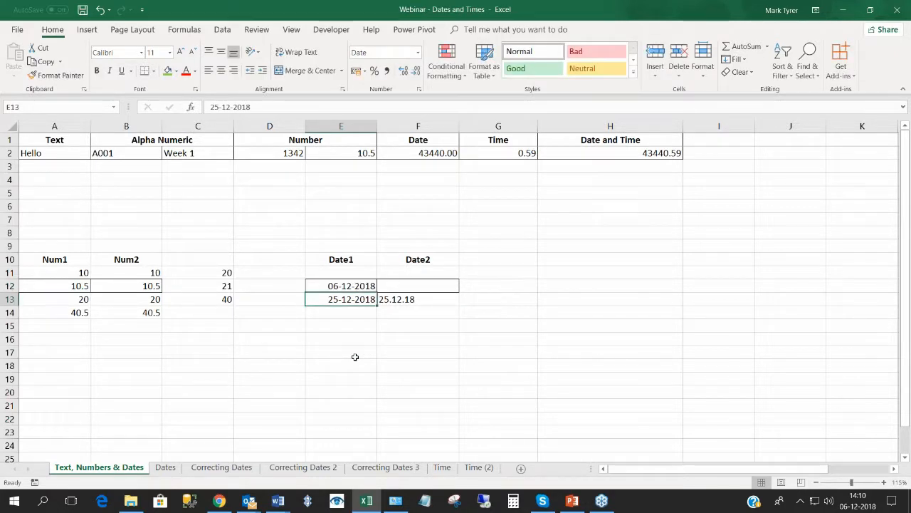
Calculate the days between the two Date1 dates in E14 with the formula =E13-E12.
left_click(347, 314)
left_click(348, 301)
left_click(347, 314)
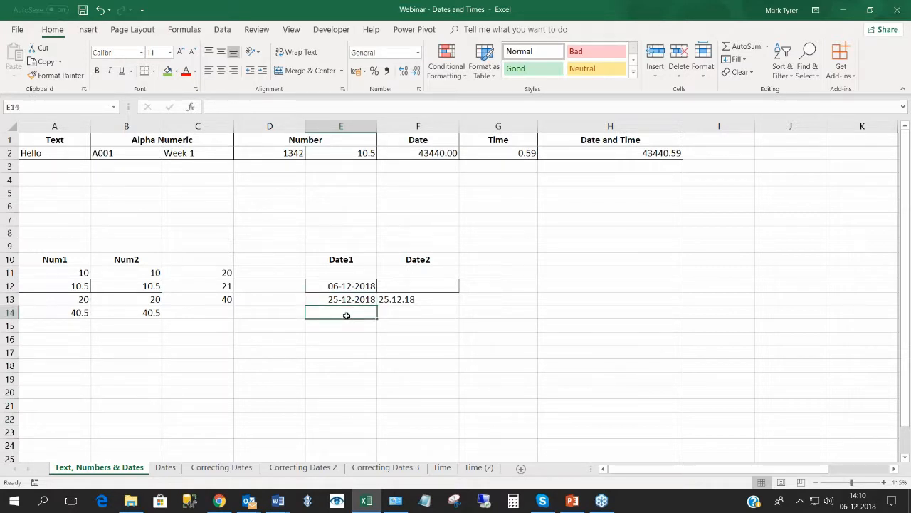
left_click(343, 289)
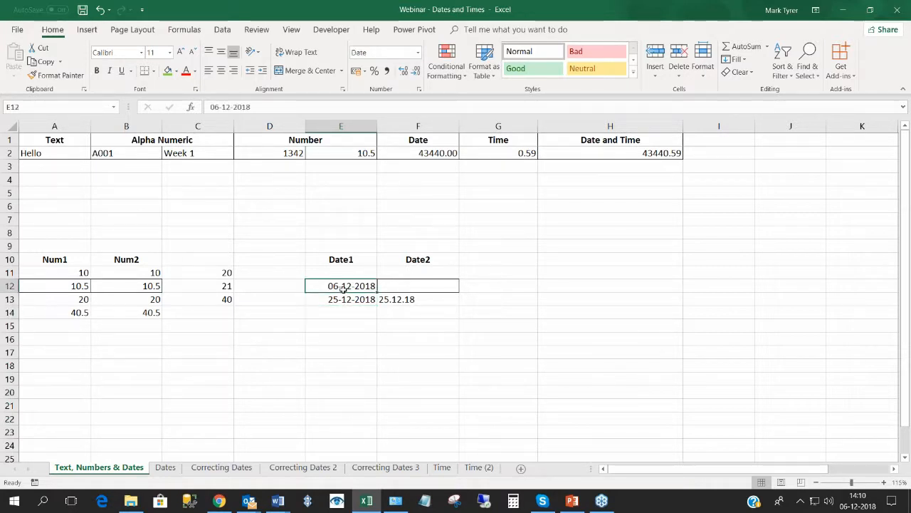
left_click(343, 301)
left_click(342, 312)
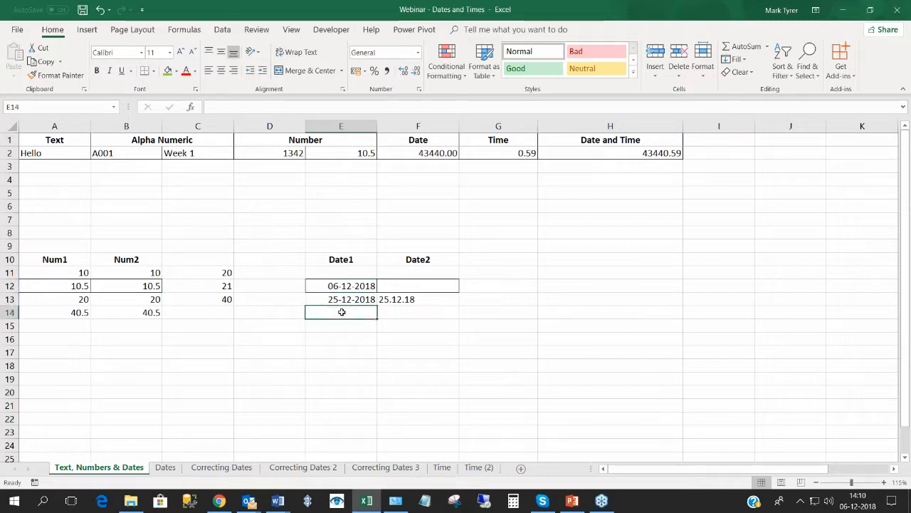
type("=")
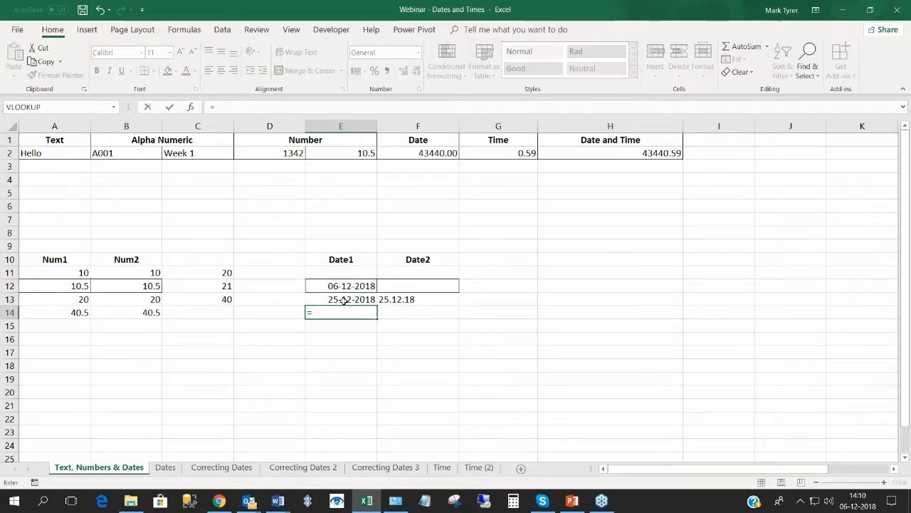
left_click(343, 299)
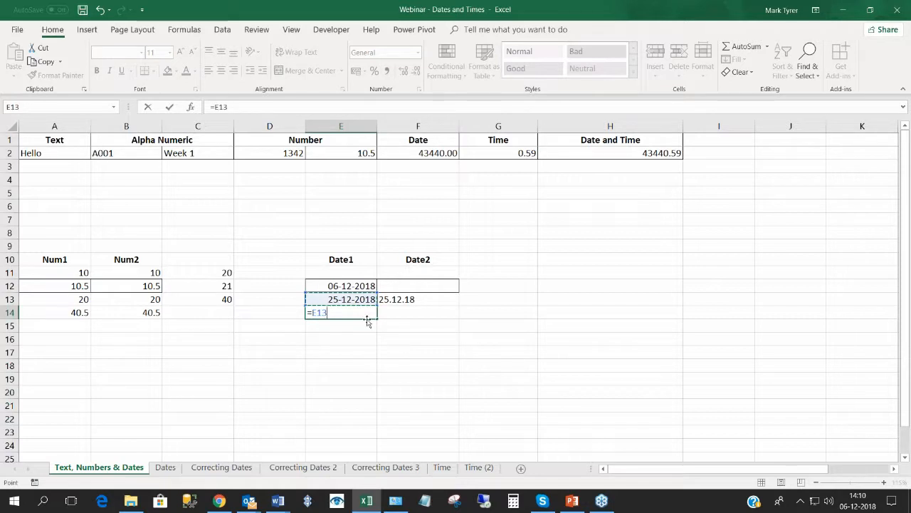
type("-")
left_click(329, 286)
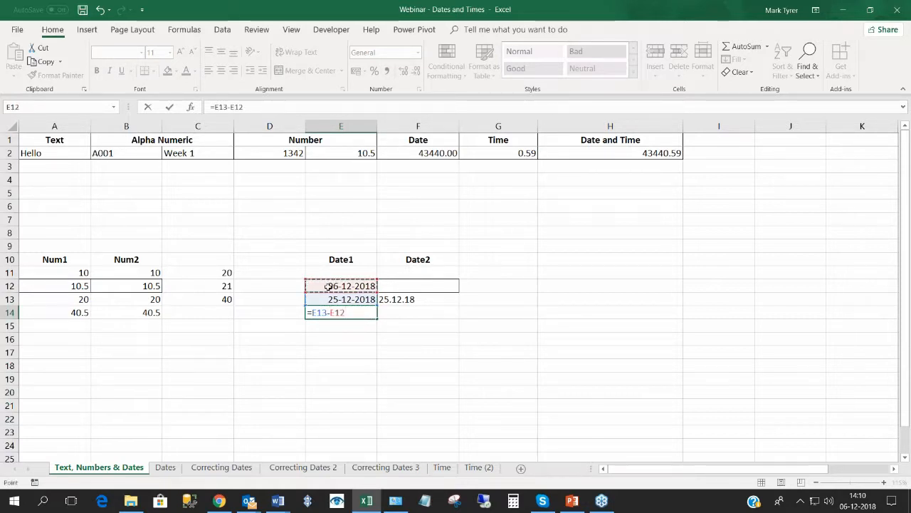
key("Return")
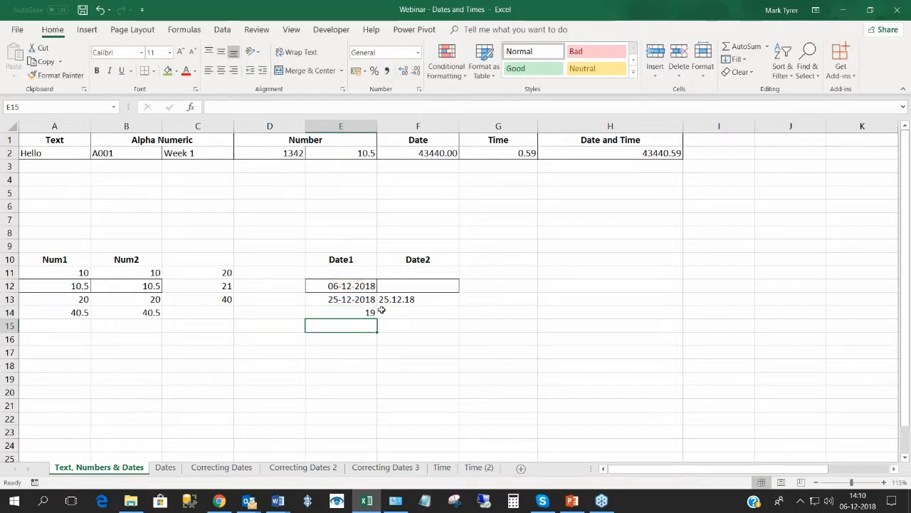
Enter the dot-separated date 06.12.18 in F12 under Date2.
left_click(392, 291)
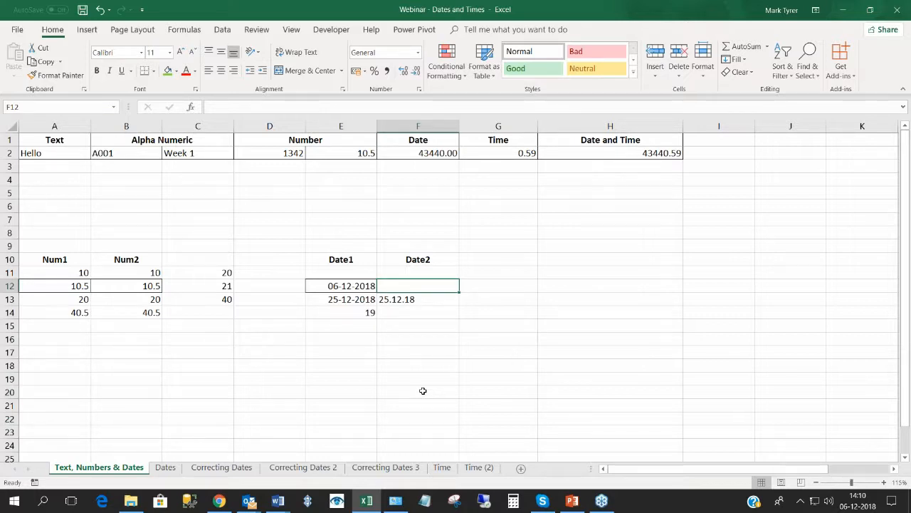
type("06.12.")
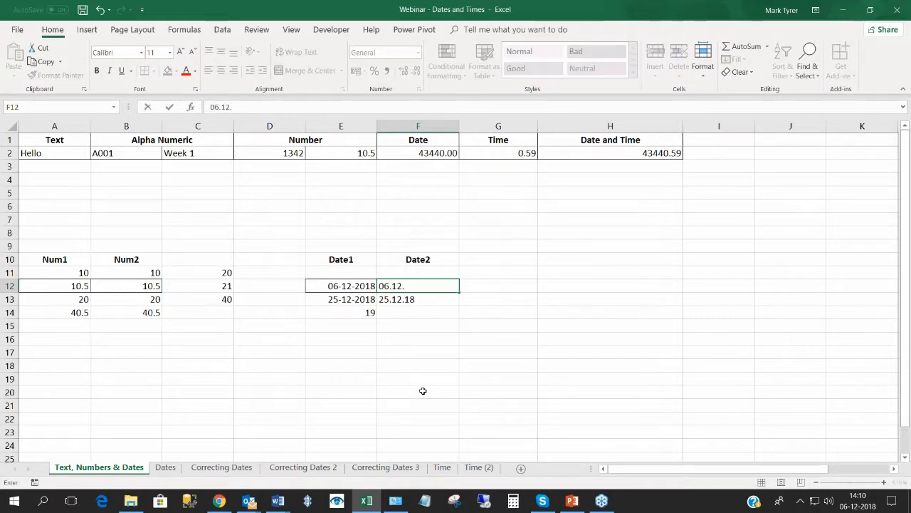
type("18")
key("Return")
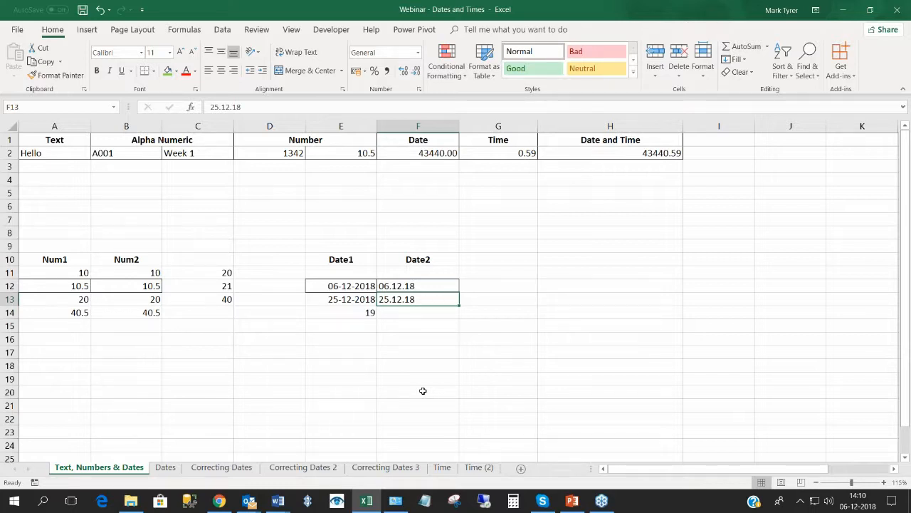
Subtract the two dot-separated Date2 entries in F14 with the formula =F13-F12.
left_click(422, 287)
left_click(413, 300)
left_click(403, 313)
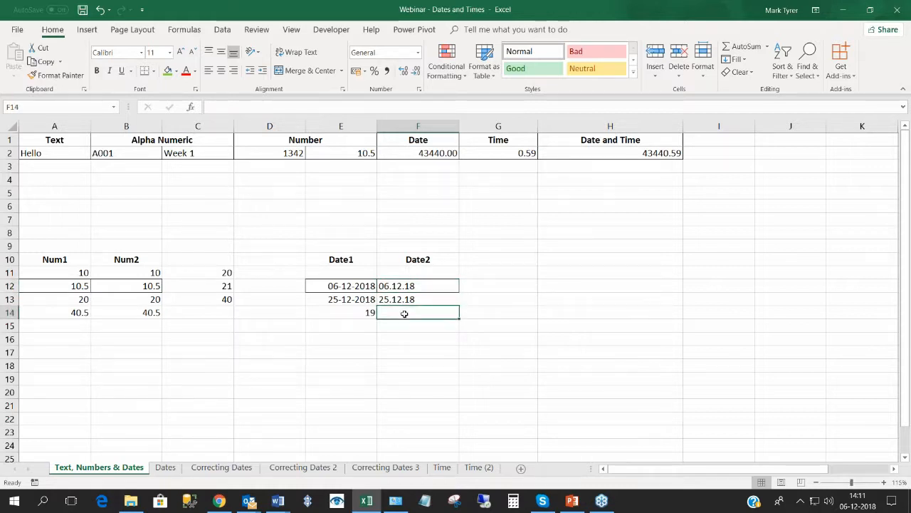
type("=")
left_click(413, 300)
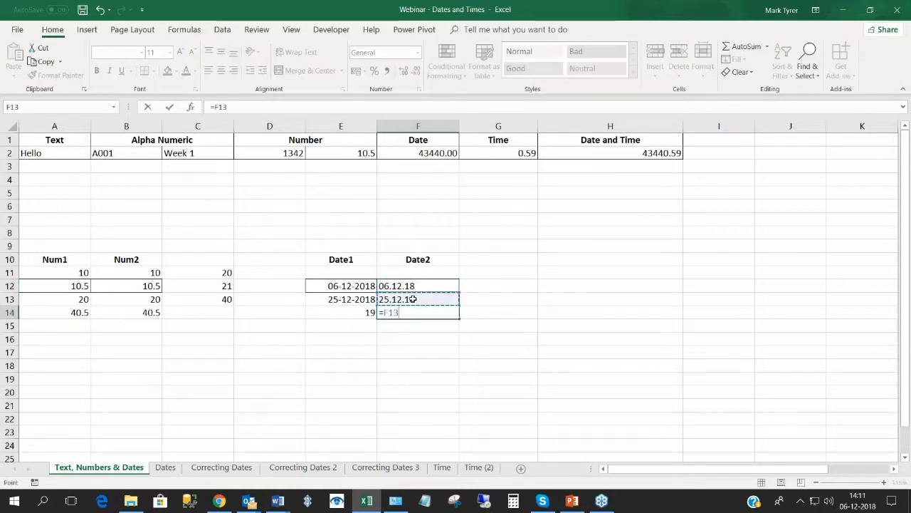
type("-")
left_click(418, 287)
key("ctrl+Return")
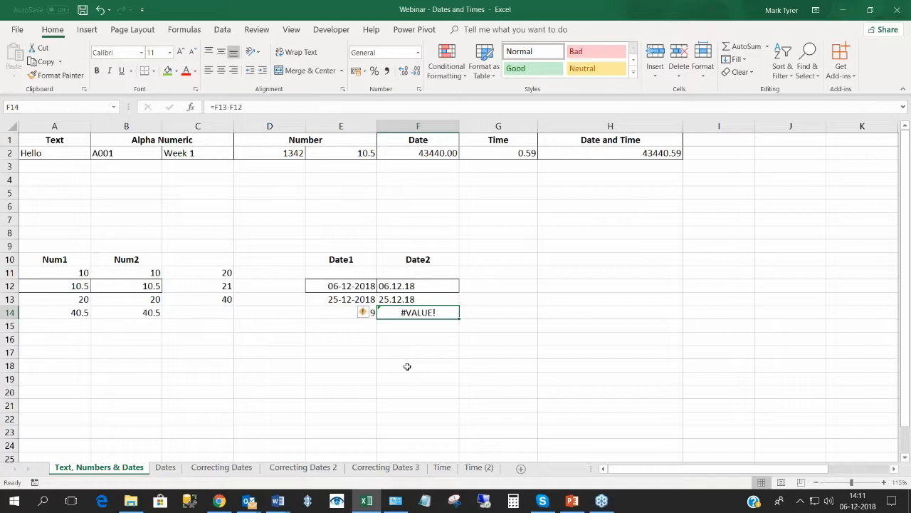
Inspect the dot-separated entries in F12 and F13 that the Date2 subtraction uses.
left_click_drag(393, 289, 393, 294)
left_click(401, 285)
left_click(386, 301)
left_click(394, 289)
left_click(397, 298)
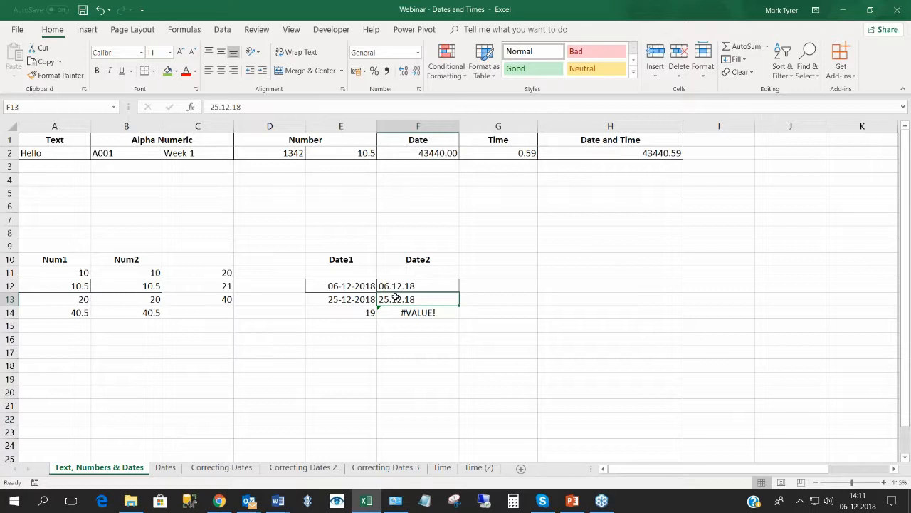
Switch to the Dates sheet and enter the current date, 06-12-2018, in A2.
left_click(165, 467)
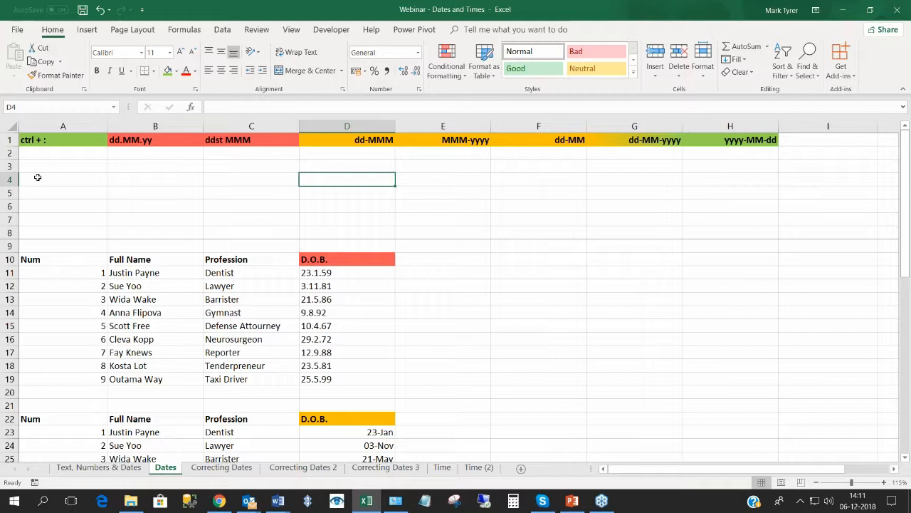
left_click(49, 155)
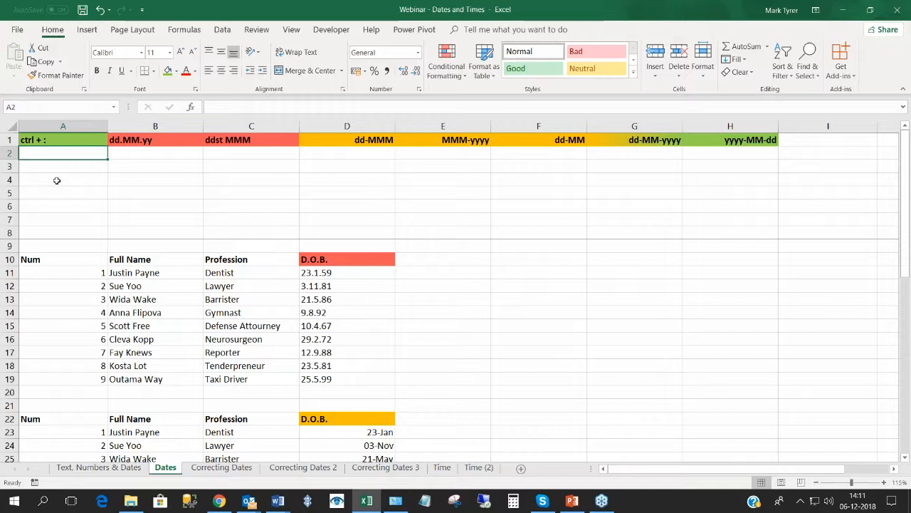
key("ctrl+semicolon")
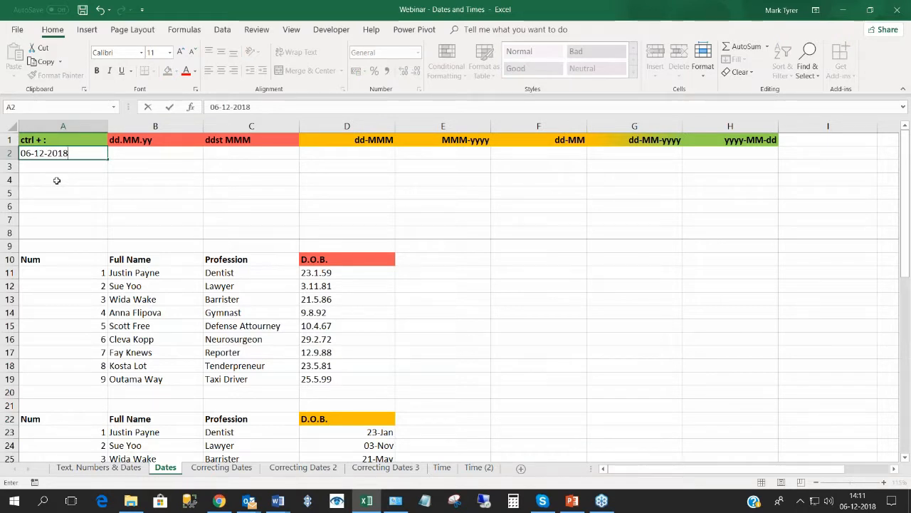
key("Return")
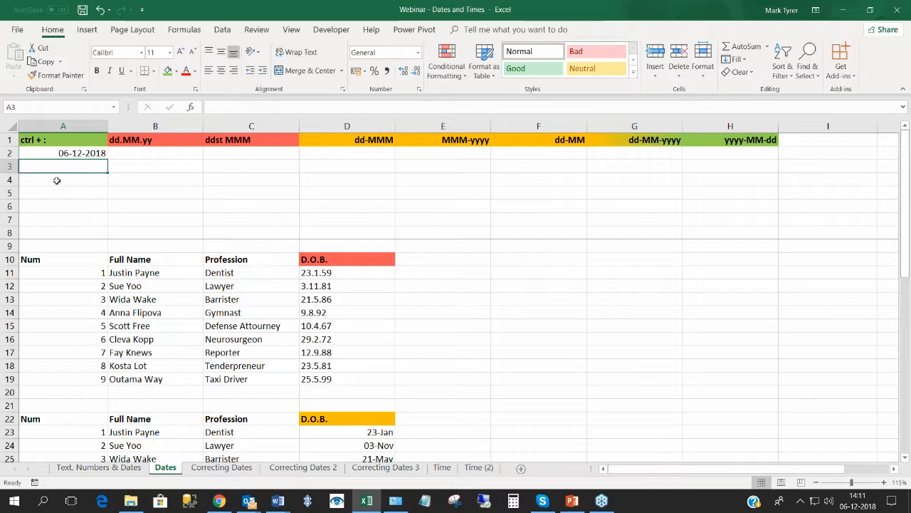
left_click(59, 138)
left_click(56, 152)
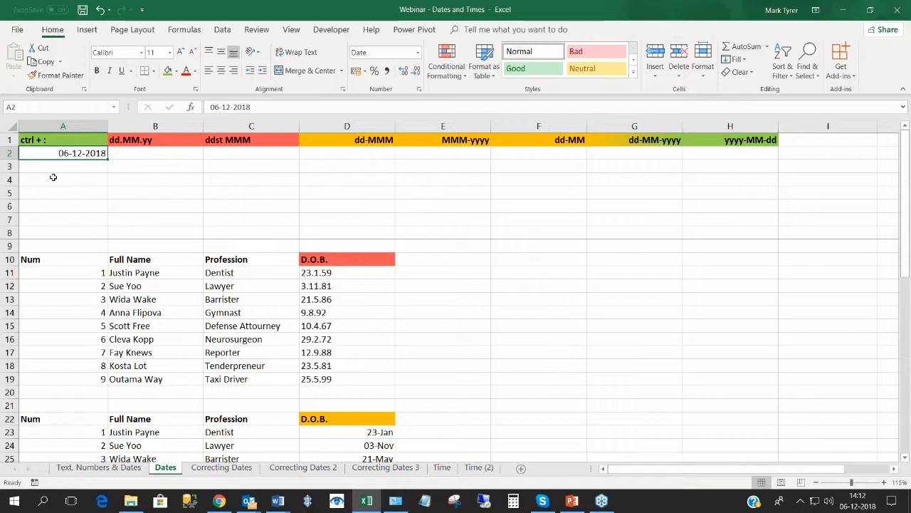
Widen column A slightly and fill the date in A2 down through A7 as a daily series.
left_click(71, 163)
left_click(75, 152)
left_click_drag(106, 131, 112, 131)
left_click(75, 167)
left_click(85, 155)
left_click_drag(112, 158, 111, 228)
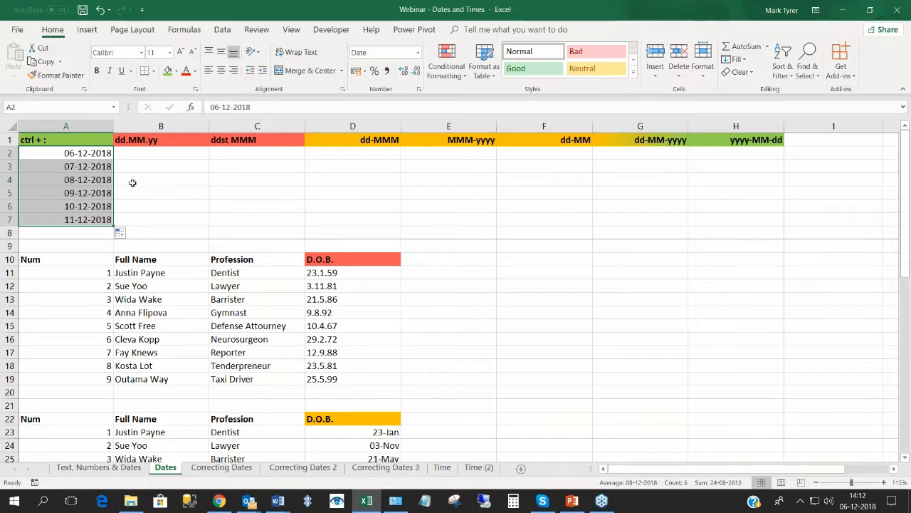
Enter 06.12.18 in B2 under dd.MM.yy and fill it down through B7.
left_click(144, 157)
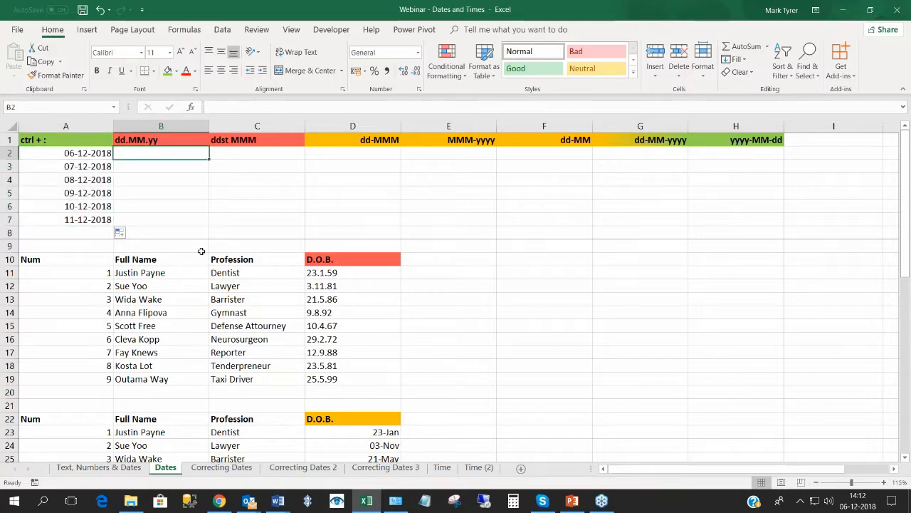
type("06.")
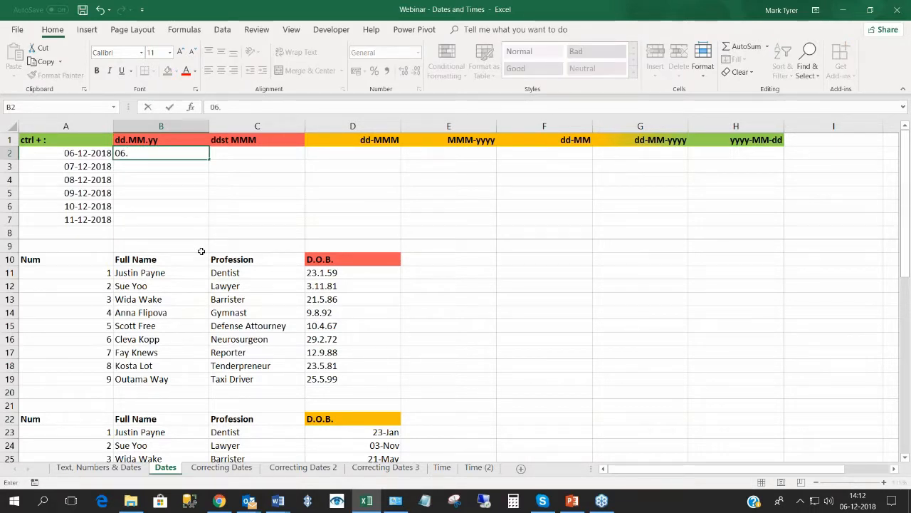
type(" 12.18")
key("Return")
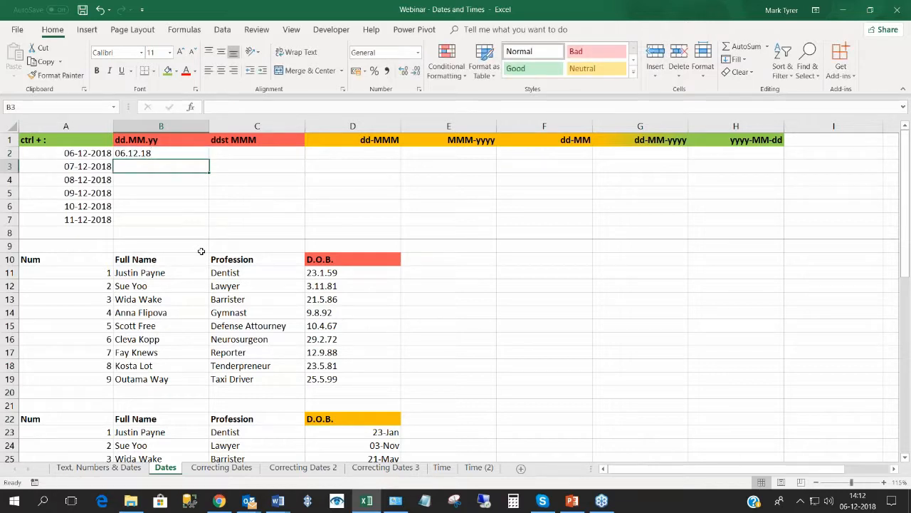
left_click(121, 153)
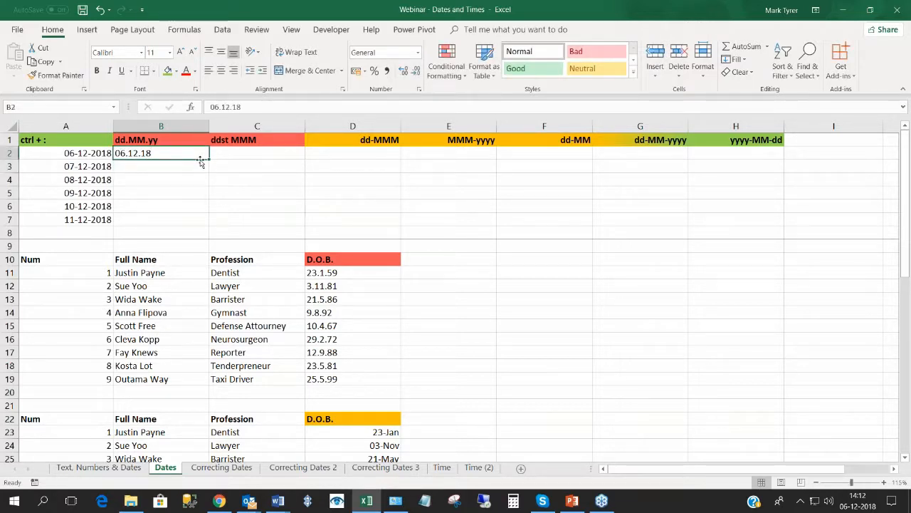
left_click_drag(209, 158, 187, 219)
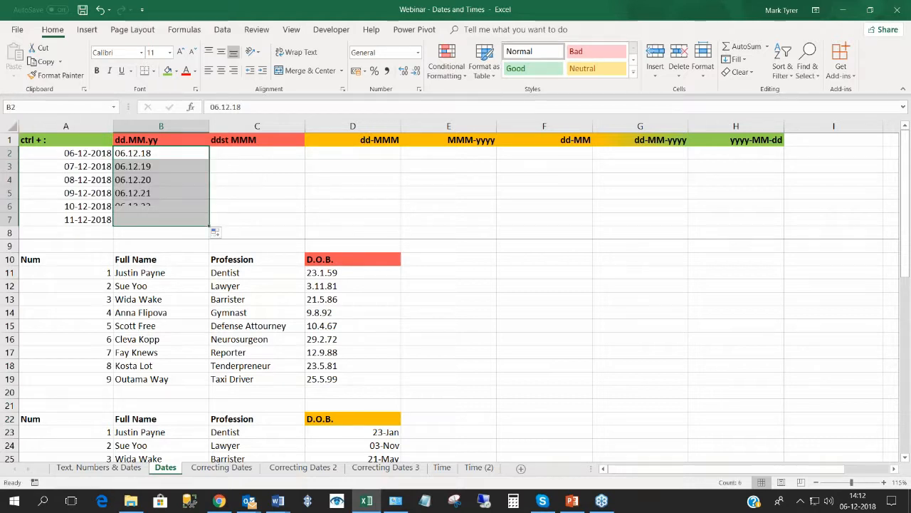
Examine the filled dd.MM.yy entries in B2 to B4 and how they are aligned and incremented.
left_click(146, 153)
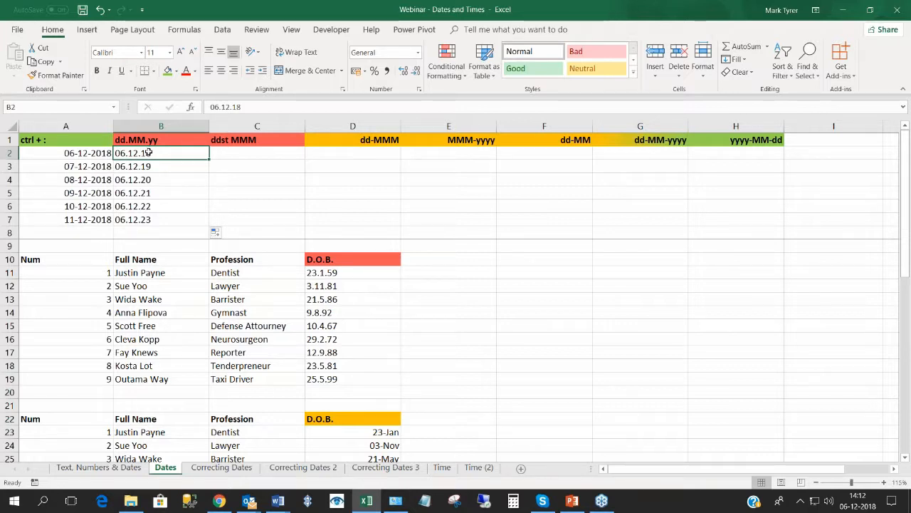
key("Down")
key("Down")
left_click(152, 157)
left_click(151, 168)
left_click(147, 181)
left_click(124, 154)
left_click(153, 167)
Right-align the entry in B2 and clear the filled cells B3:B7.
left_click(151, 153)
left_click(230, 71)
left_click_drag(175, 168, 165, 224)
key("Delete")
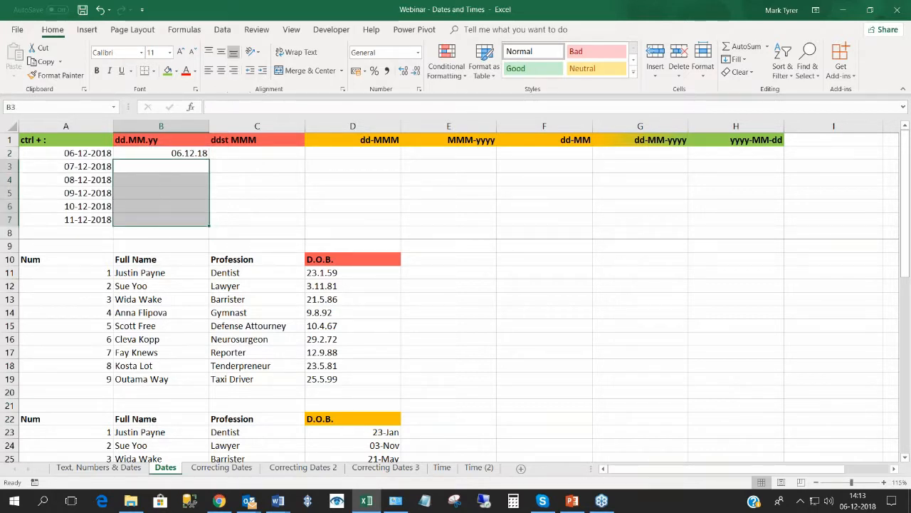
Fill the right-aligned entry in B2 down through B7 and select the real dates in A2:A7 for comparison.
left_click(172, 153)
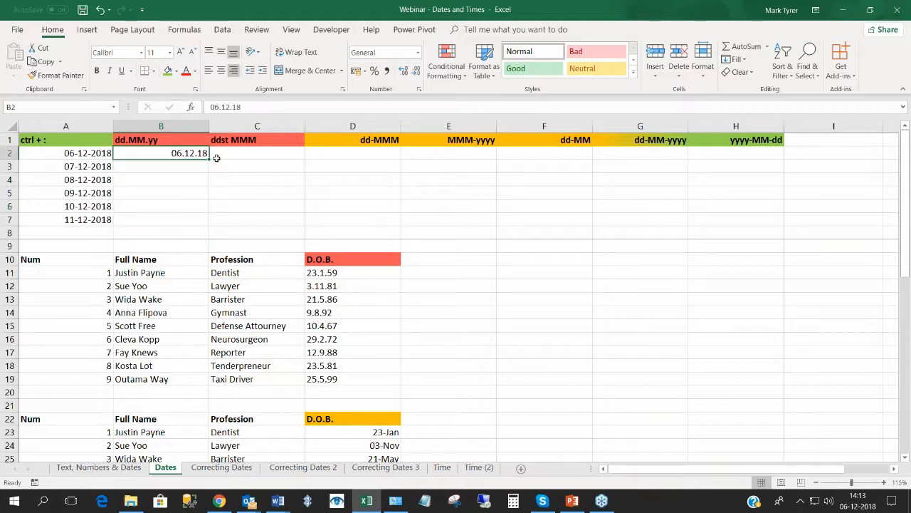
left_click_drag(207, 159, 206, 222)
left_click(184, 178)
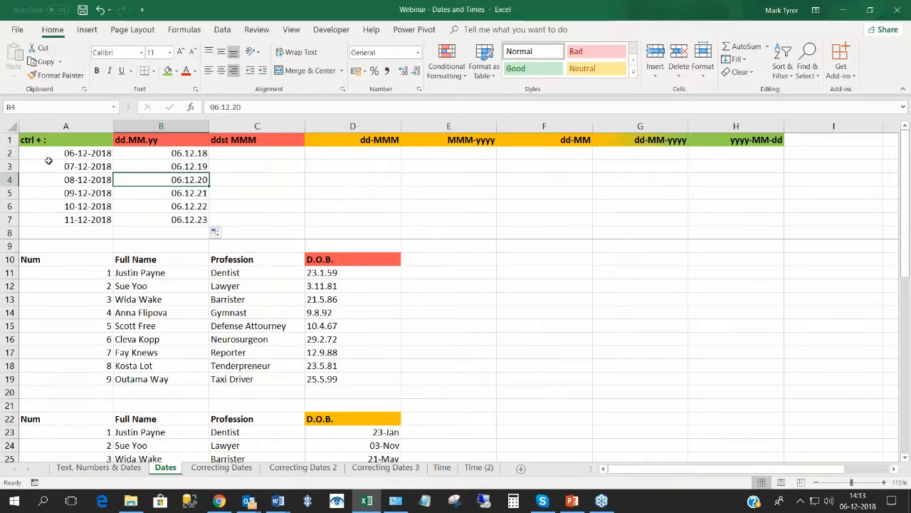
left_click_drag(65, 153, 63, 220)
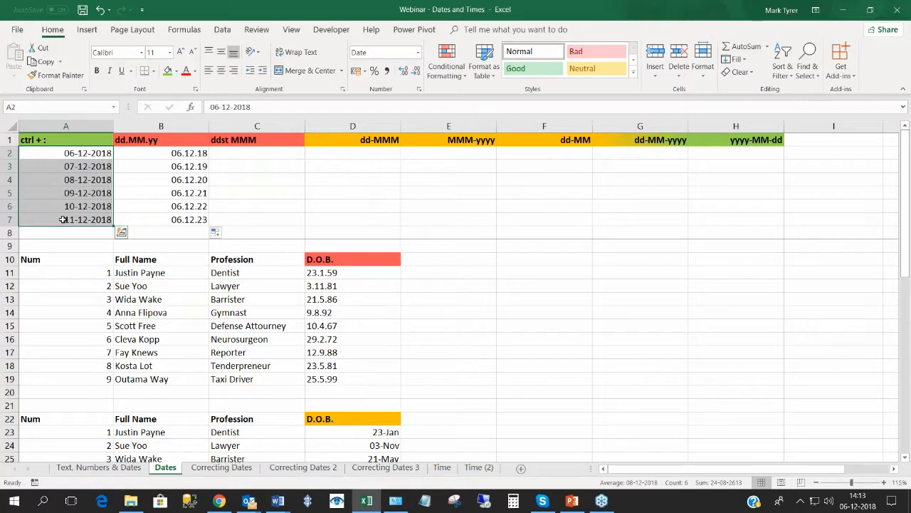
Enter 6th Dec in C2 under ddst MMM, fill it down through C6, and select the real dates in A2:A4 for comparison.
left_click(246, 154)
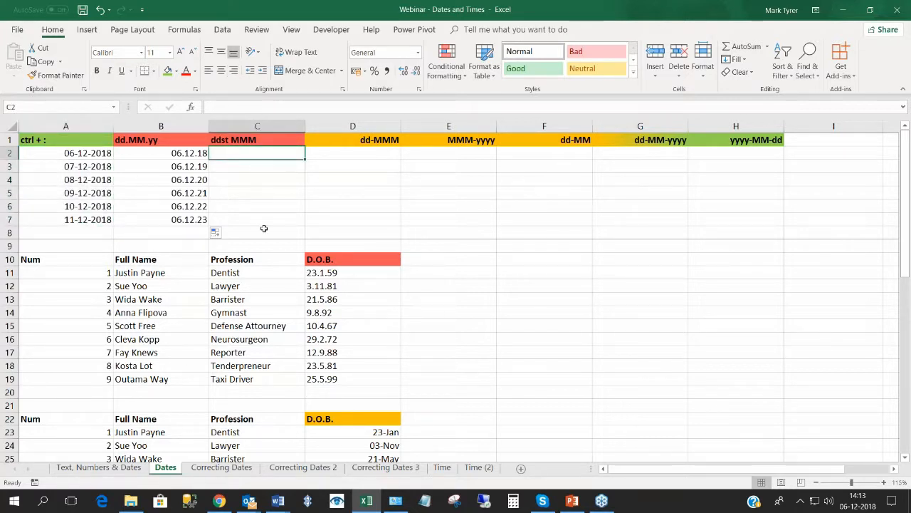
type("6th Dec")
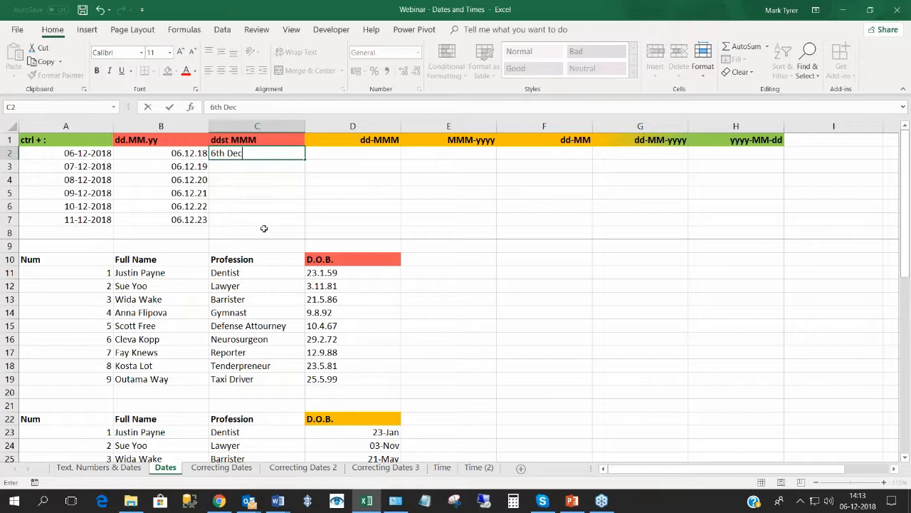
key("Return")
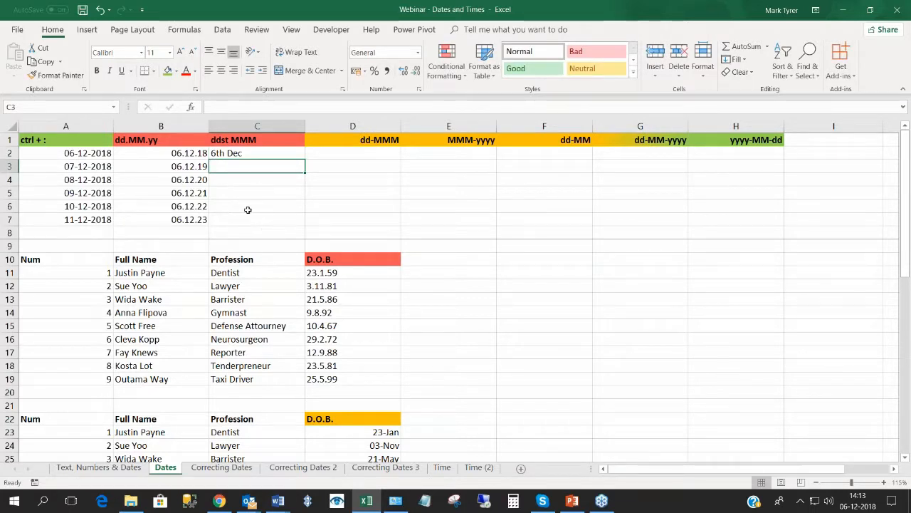
left_click(267, 153)
left_click_drag(299, 159, 297, 208)
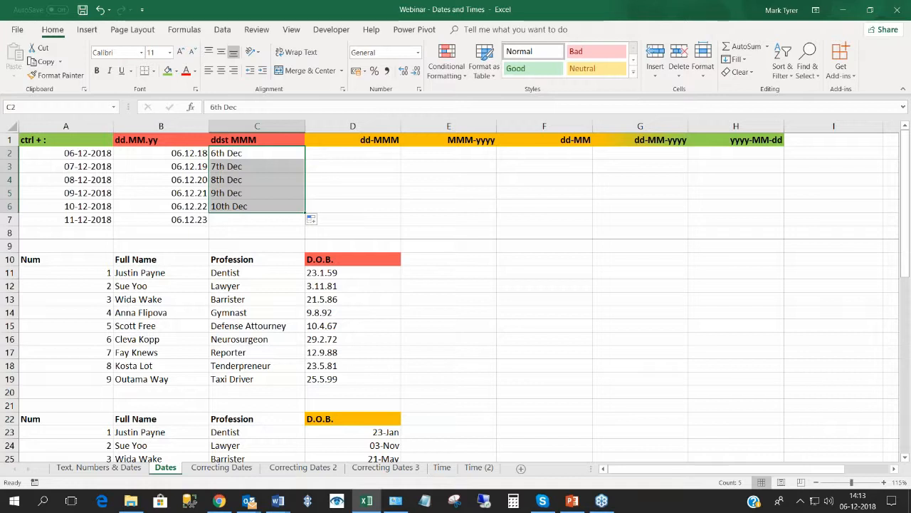
left_click_drag(83, 156, 82, 177)
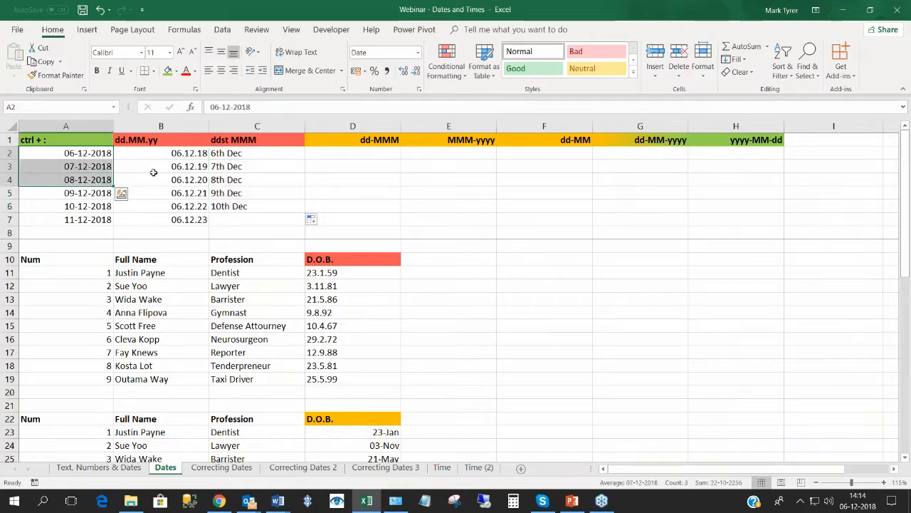
Change the entry in C2 to 29th Dec and fill it down through C7.
double_click(215, 153)
key("BackSpace")
type("29")
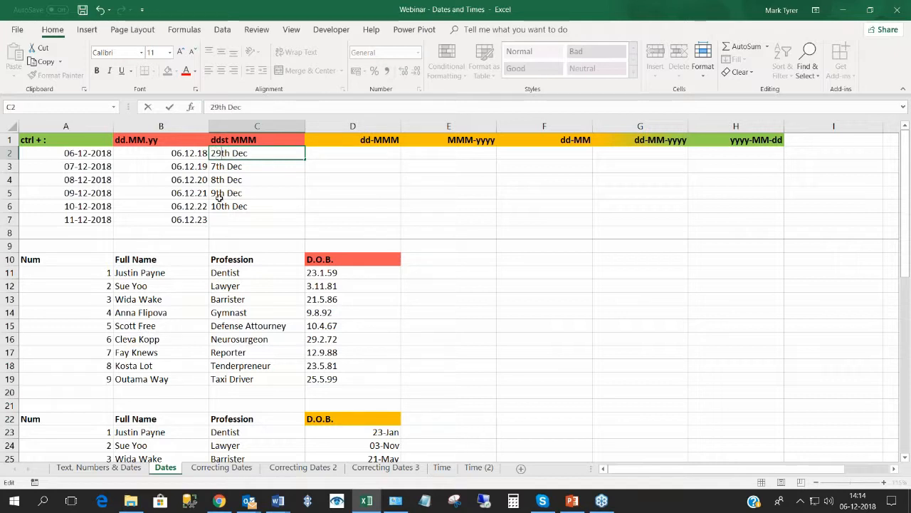
left_click(217, 195)
left_click(266, 152)
left_click_drag(306, 158, 306, 223)
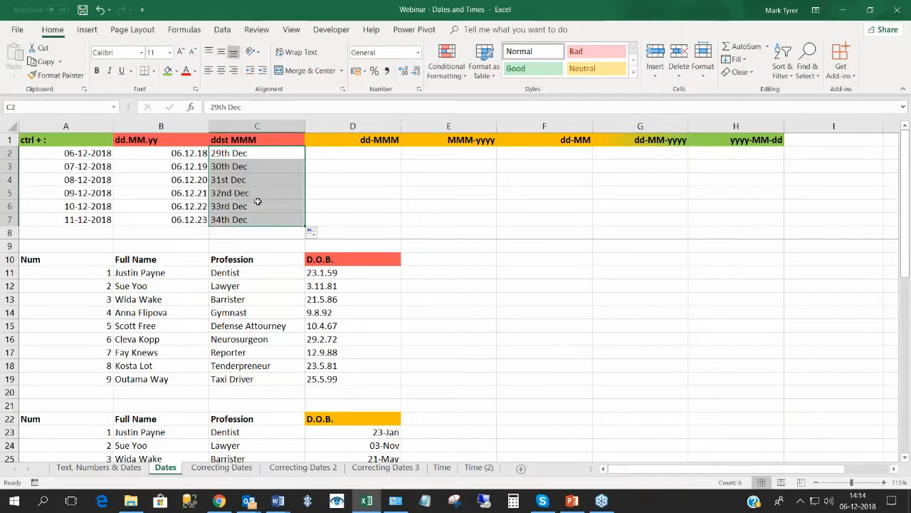
Examine the filled ordinal entries in C4 to C7 and compare the dd.MM.yy and ddst MMM columns.
left_click(231, 180)
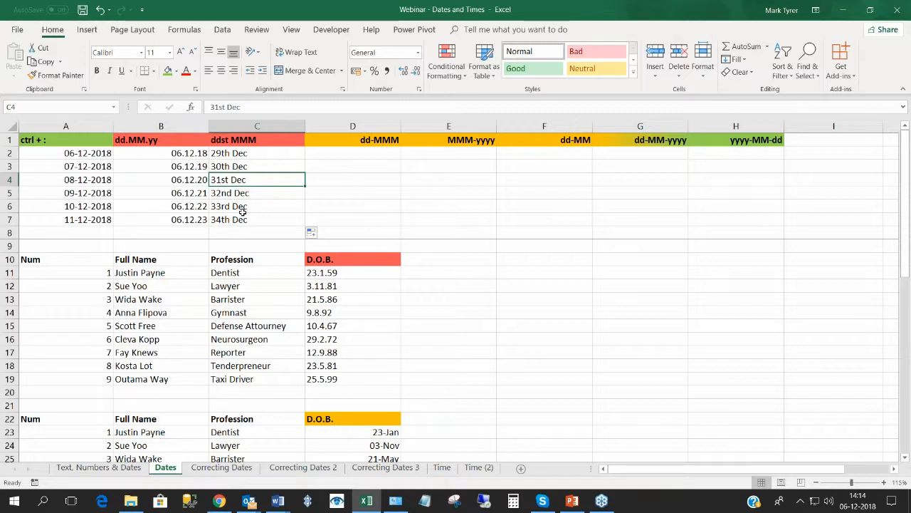
left_click(232, 195)
left_click(232, 206)
left_click(232, 219)
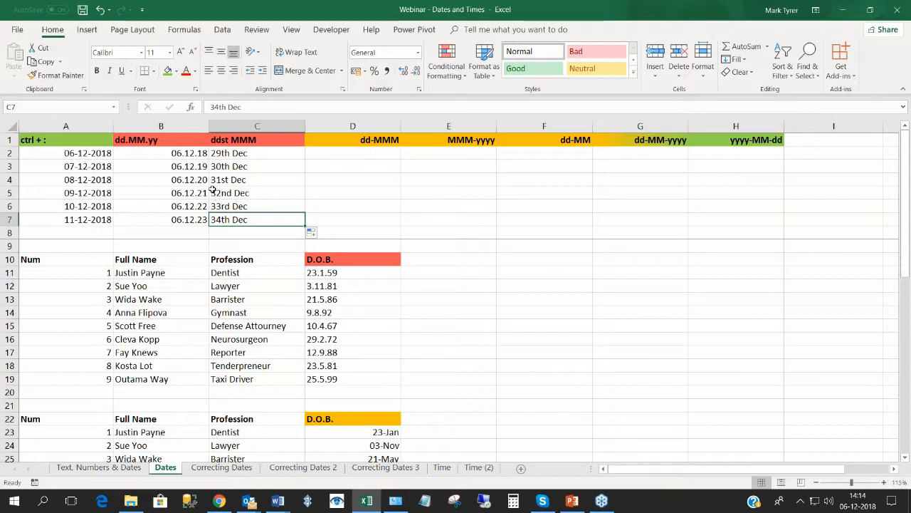
left_click_drag(168, 145, 249, 145)
left_click(243, 153)
left_click_drag(174, 143, 257, 142)
left_click(242, 162)
left_click(174, 155)
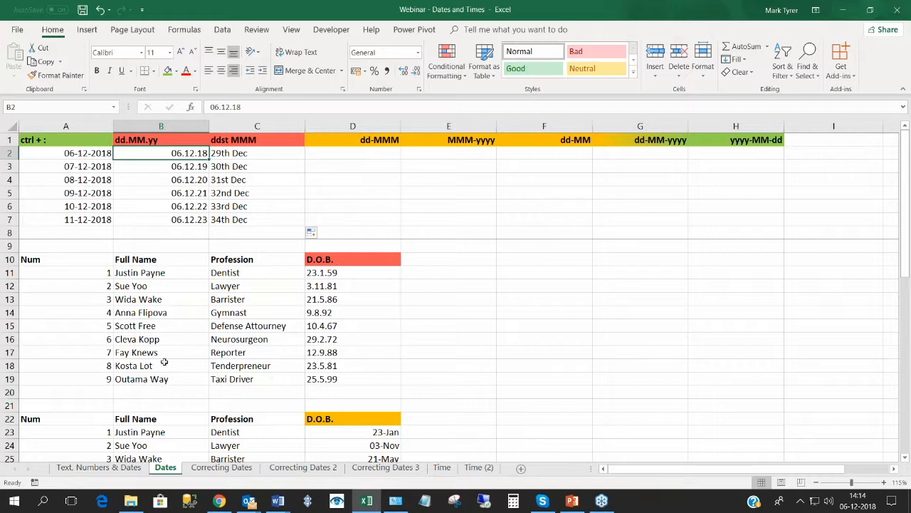
Sort the first people table, A10:D19, in ascending order by its dot-separated D.O.B. column and check the last entry.
left_click_drag(22, 263, 249, 378)
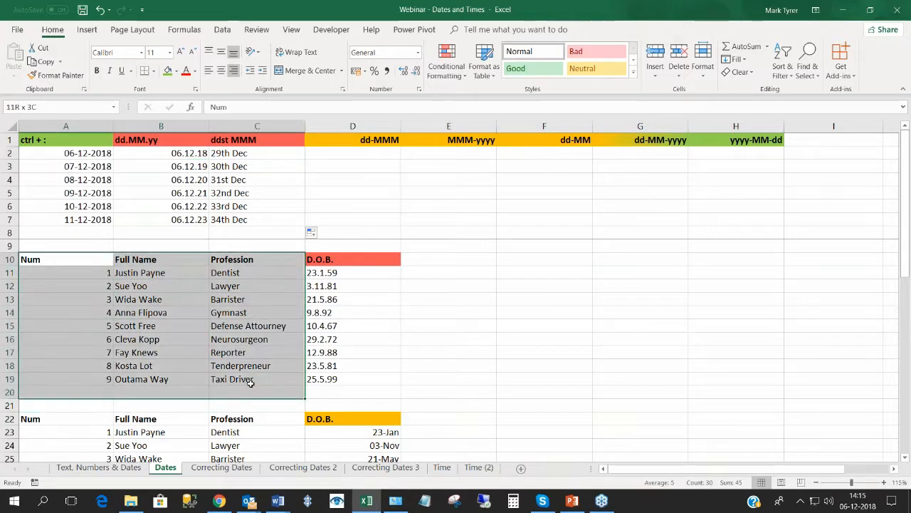
left_click(233, 320)
left_click(336, 273)
left_click(329, 300)
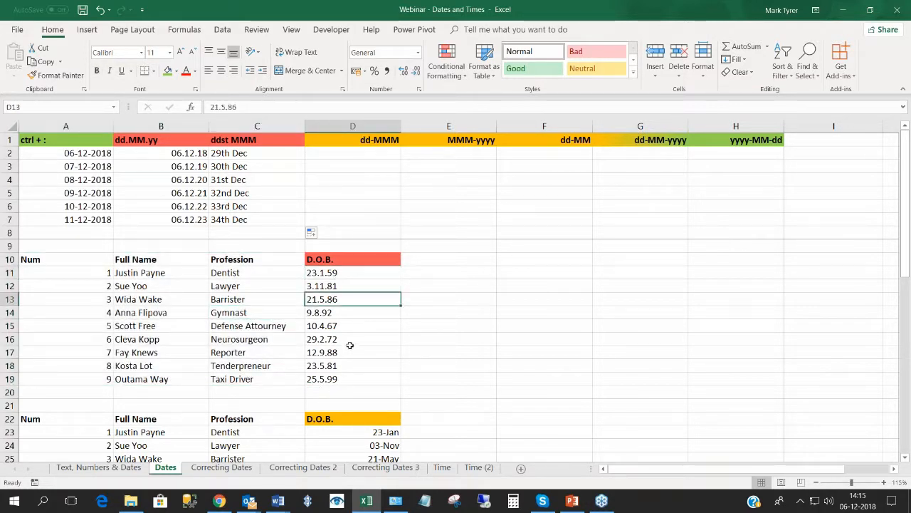
left_click(340, 288)
left_click(339, 314)
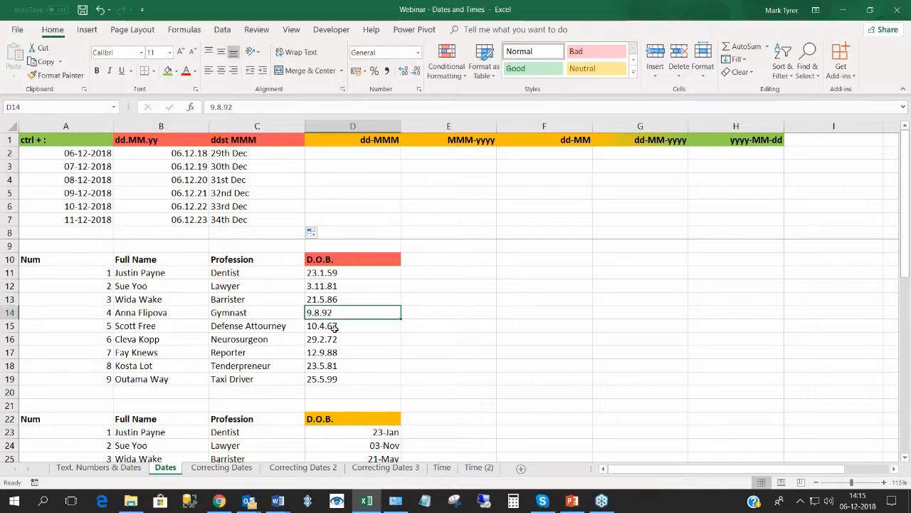
key("Up")
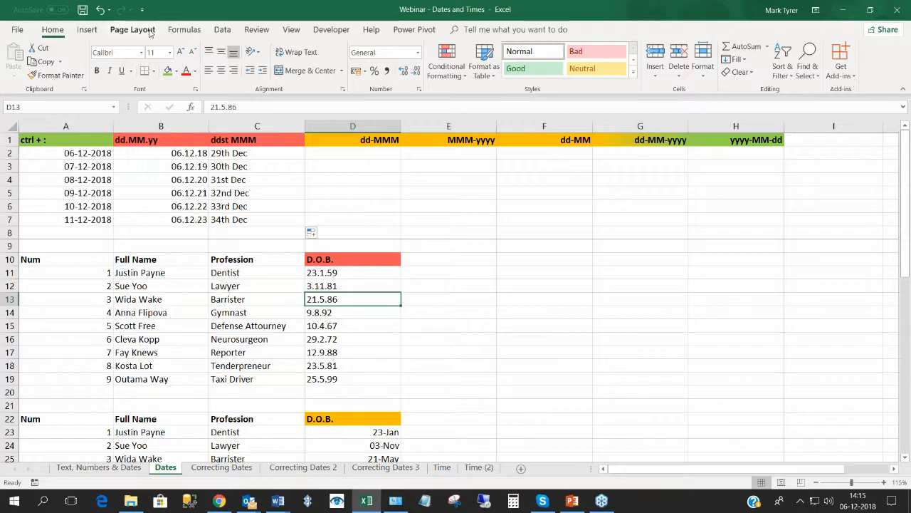
left_click(221, 30)
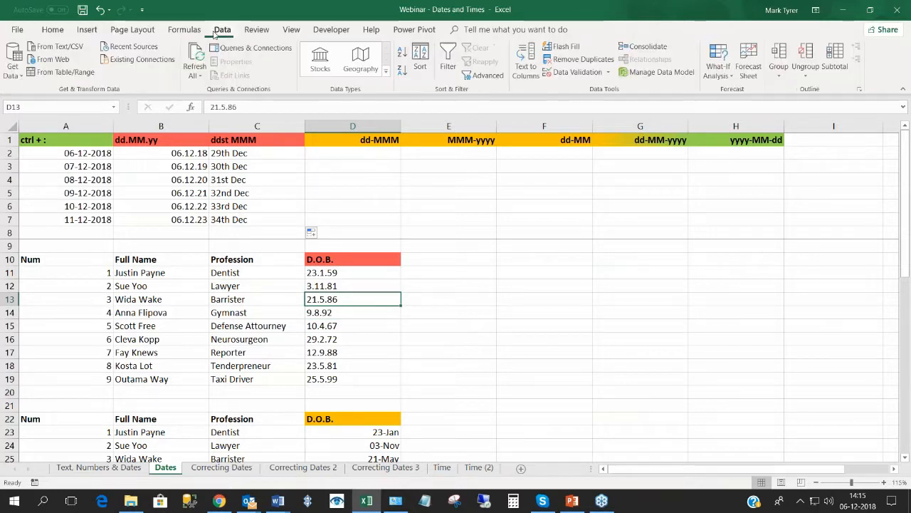
left_click(403, 52)
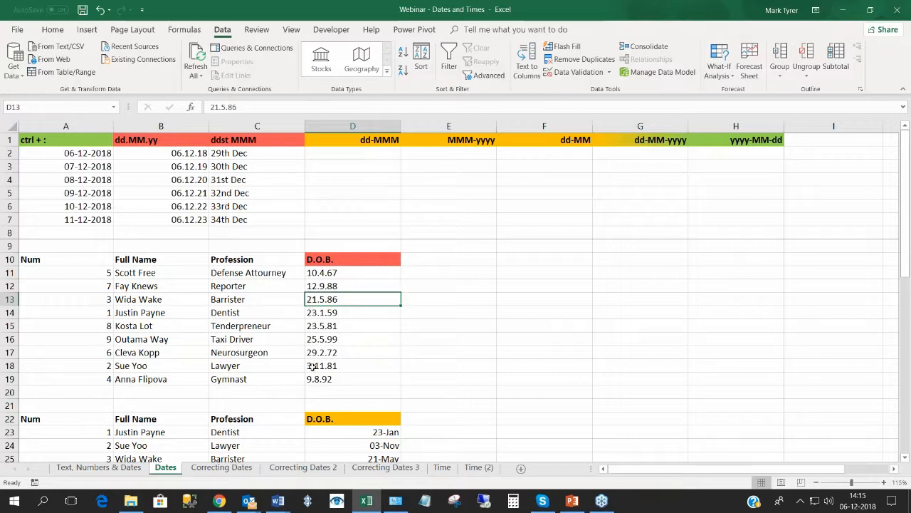
left_click(311, 381)
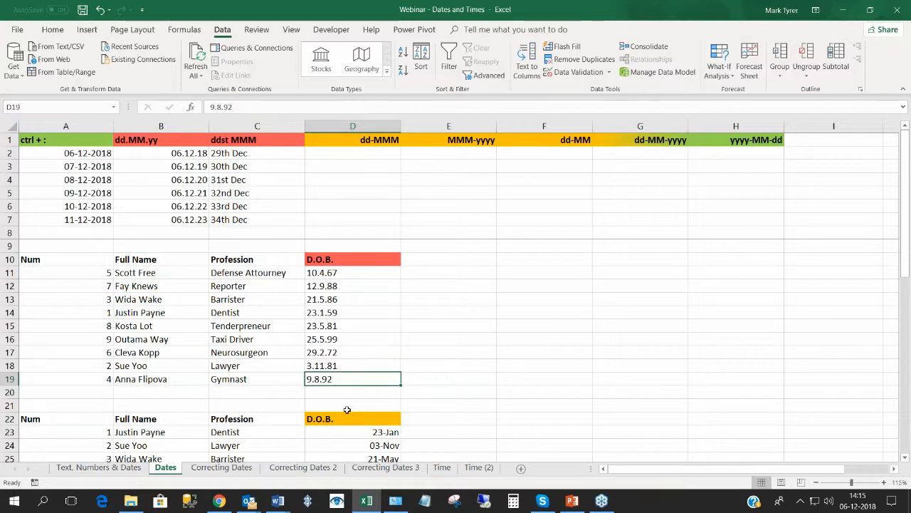
Enter 06-Dec in D2 under the dd-MMM heading.
left_click(370, 152)
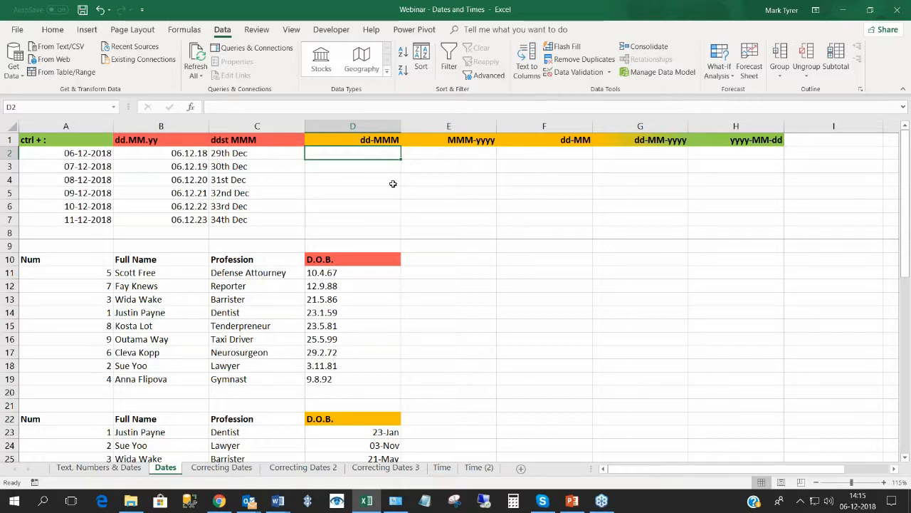
type("06")
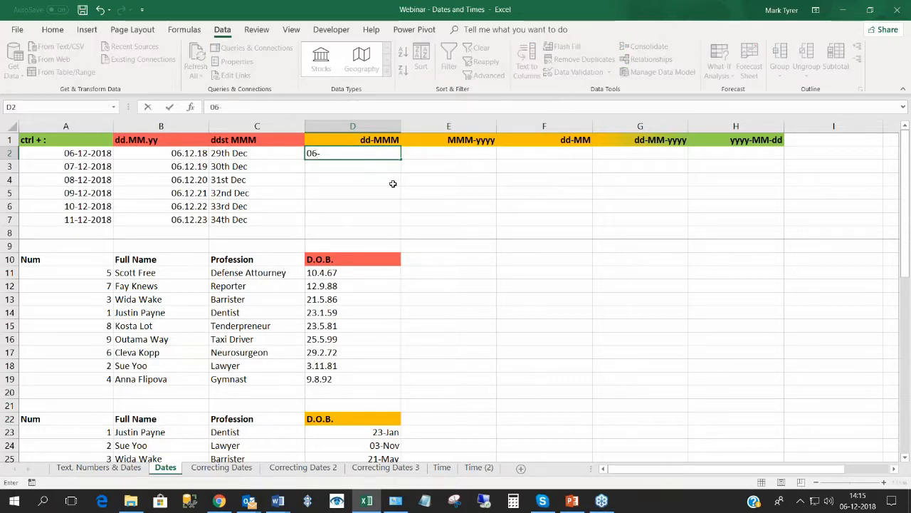
type("-D")
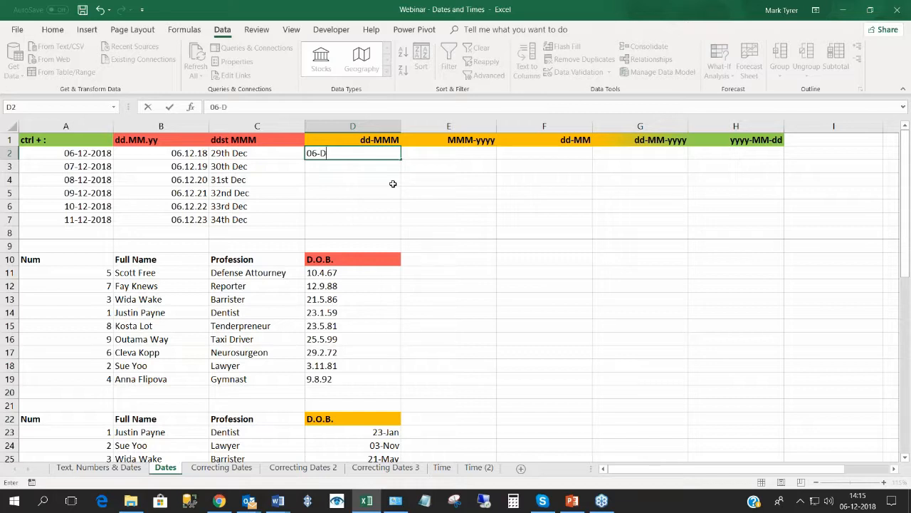
type("ec")
key("Return")
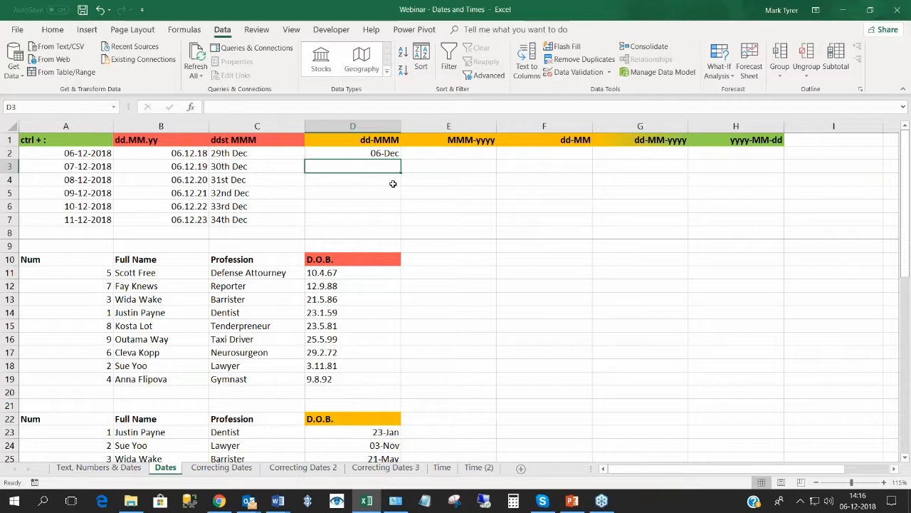
Examine the number format of D2 and the full date stored behind its day-month display.
left_click(374, 153)
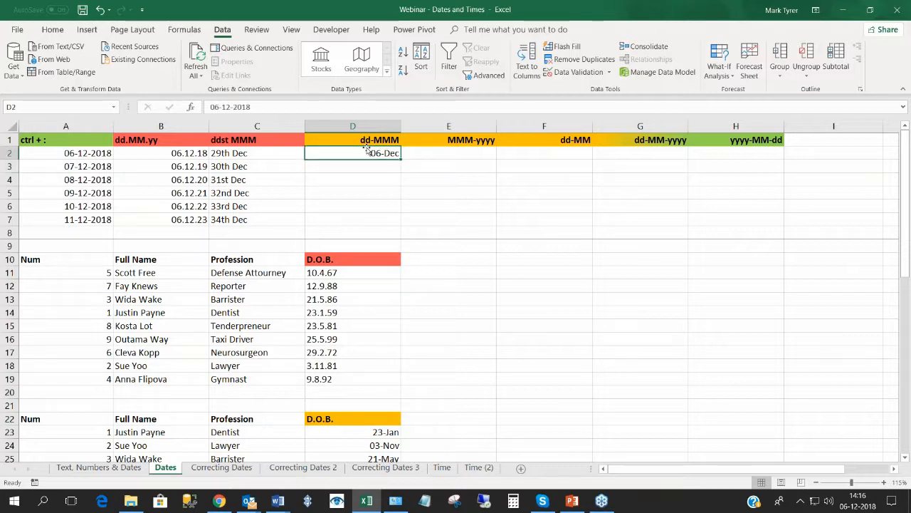
left_click(52, 29)
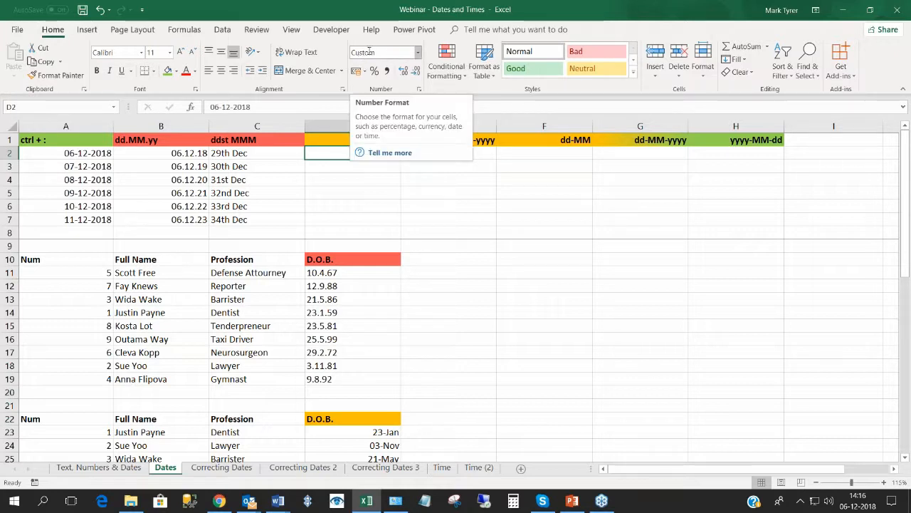
left_click(340, 167)
left_click(349, 153)
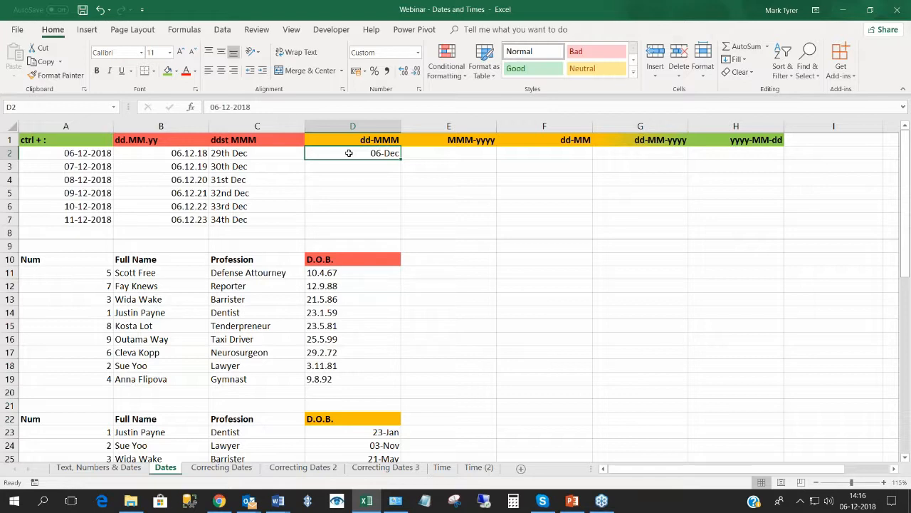
left_click(354, 168)
left_click(359, 154)
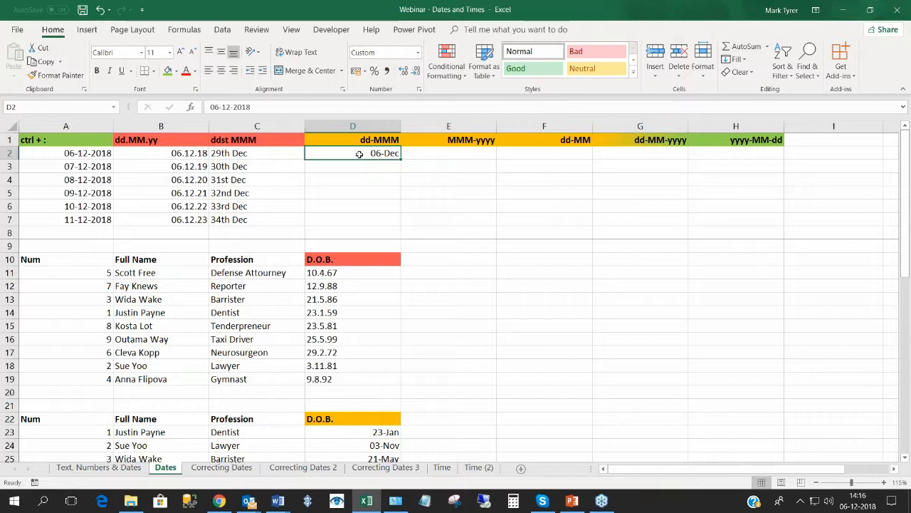
left_click(358, 171)
left_click(363, 155)
left_click(341, 167)
left_click(348, 153)
left_click(362, 173)
left_click(362, 152)
Examine the second people table's D.O.B. entries and the years stored behind their day-month display.
scroll(363, 154, "down", 4)
left_click(63, 272)
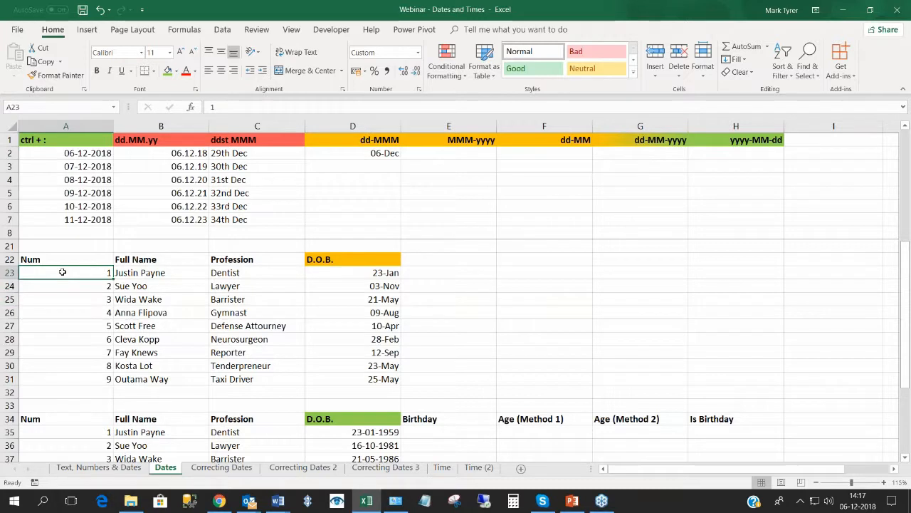
left_click(363, 272)
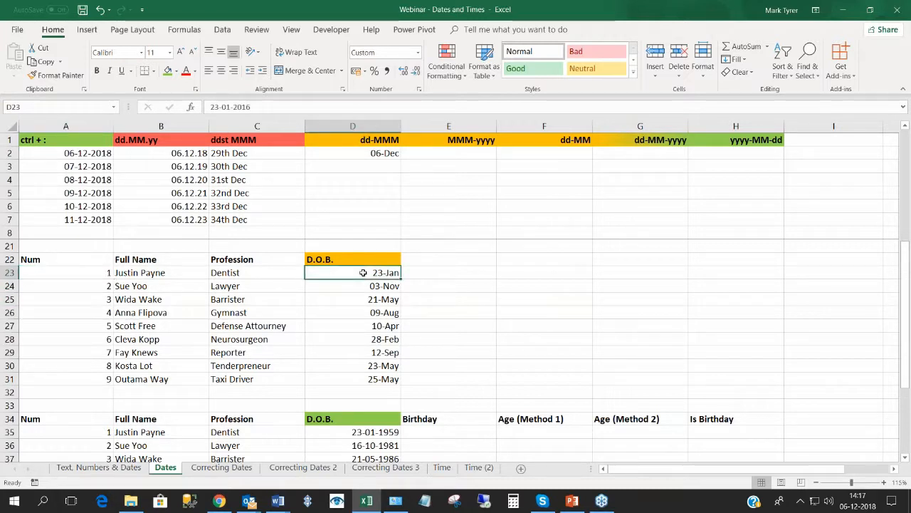
left_click_drag(82, 272, 254, 271)
left_click(71, 272)
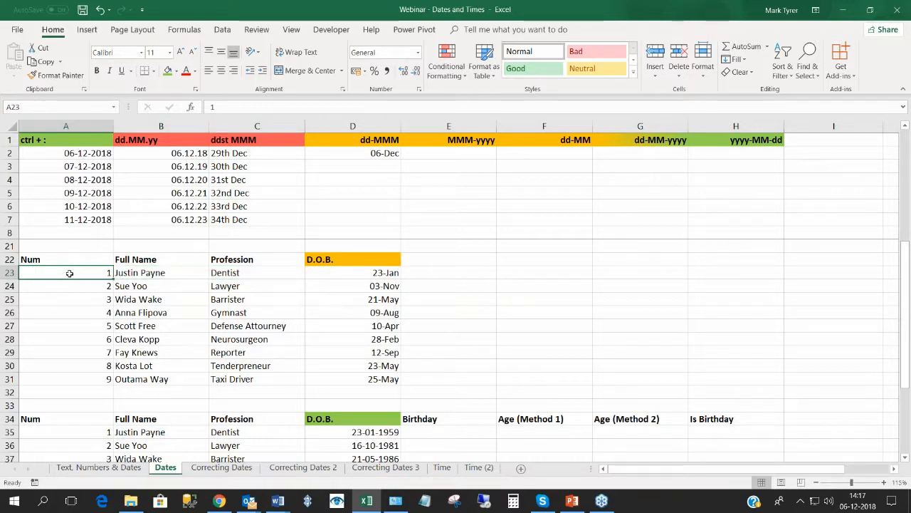
left_click(352, 273)
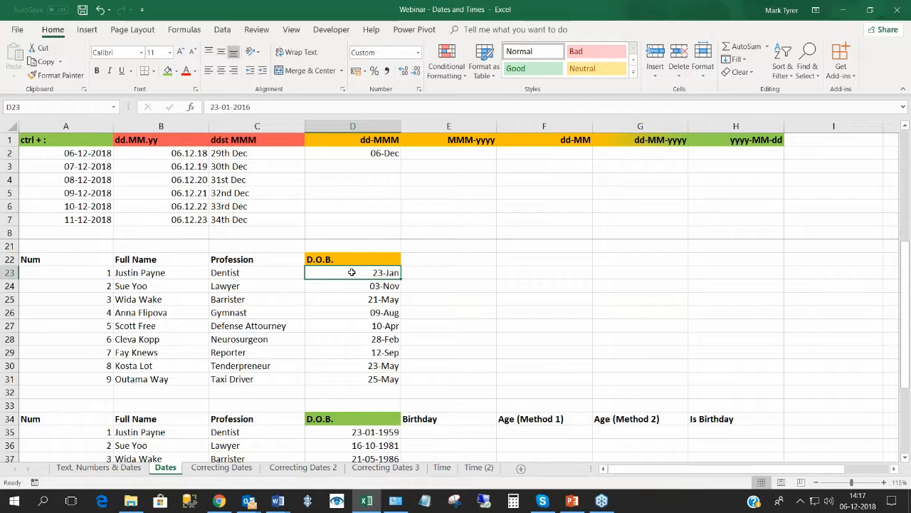
left_click(333, 286)
left_click(348, 274)
left_click(361, 299)
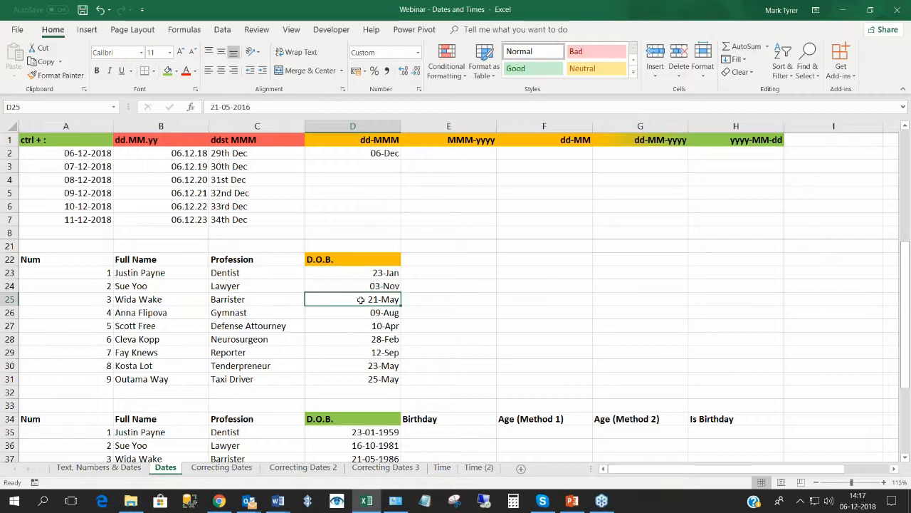
Sort the second people table, A22:D31, in ascending order by its day-month D.O.B. column.
left_click(346, 313)
left_click(347, 300)
left_click(222, 29)
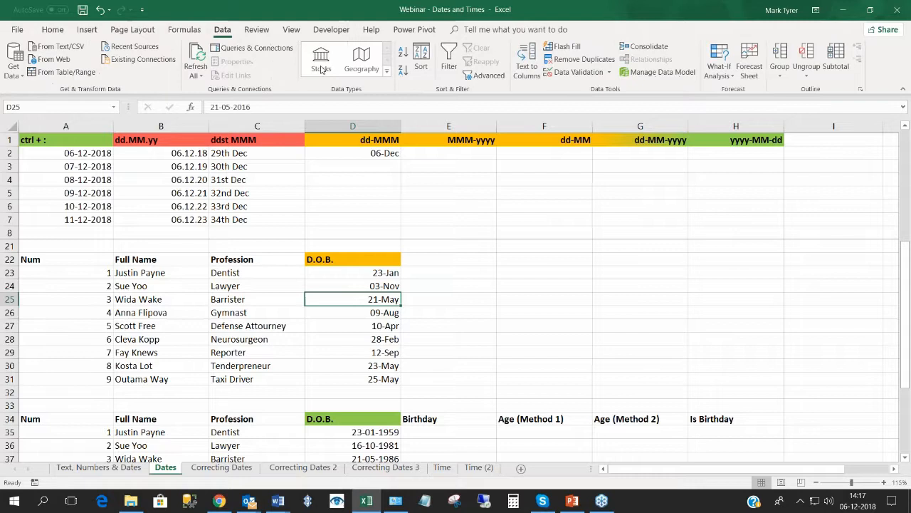
left_click(402, 52)
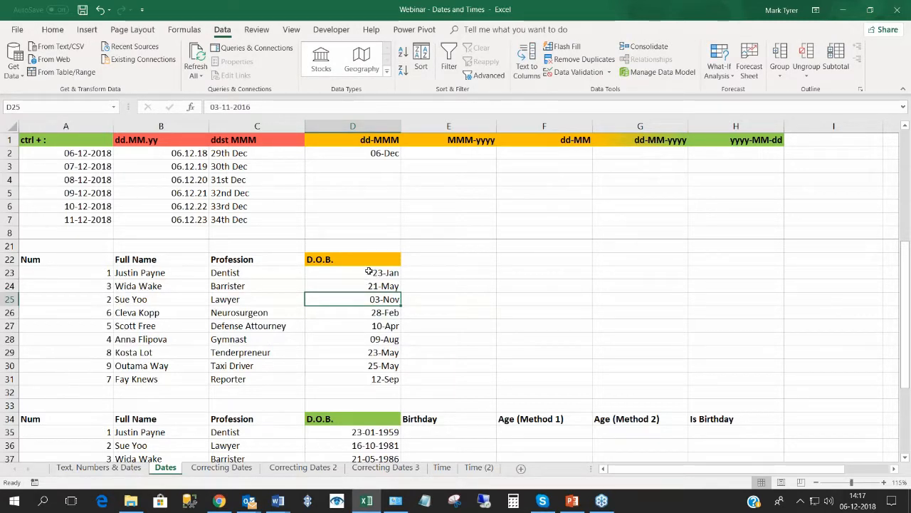
Check the stored years behind the sorted D.O.B. entries in D25 to D31 to explain their order.
left_click(358, 312)
left_click(357, 301)
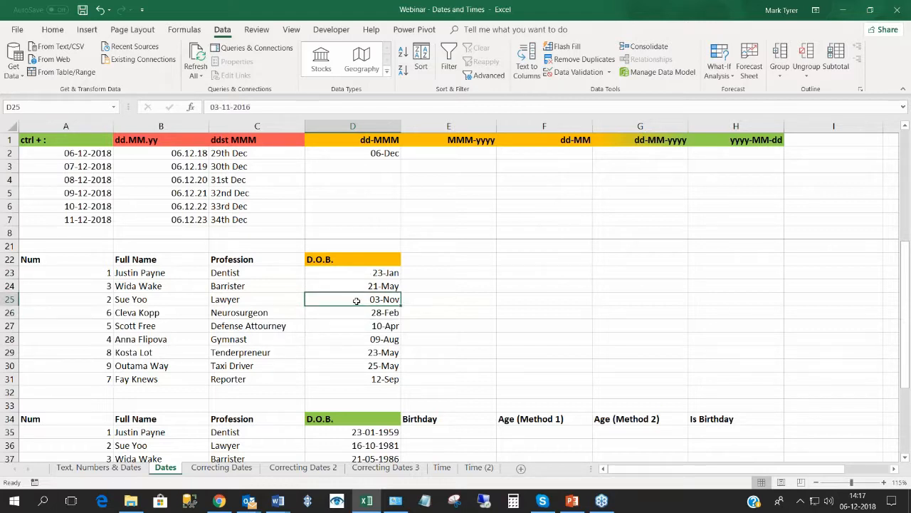
left_click(356, 354)
left_click(354, 366)
left_click(351, 385)
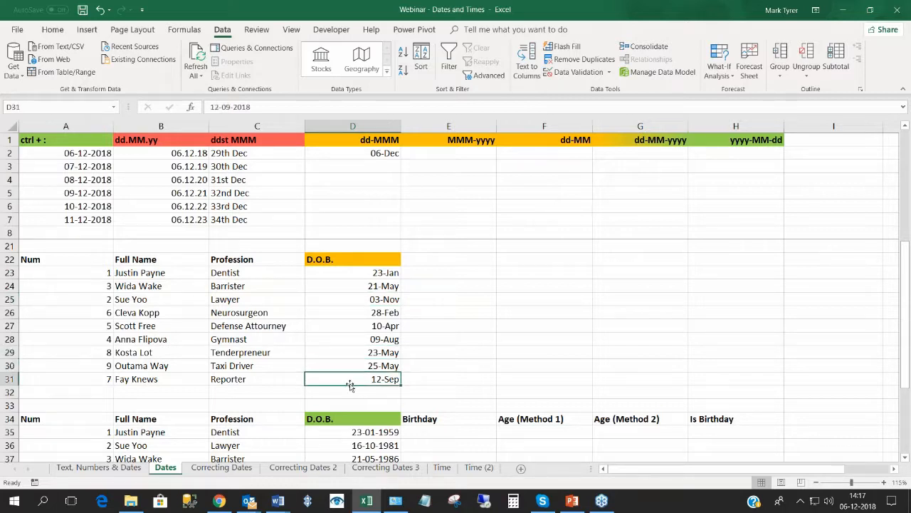
left_click(354, 316)
left_click(355, 299)
left_click(354, 314)
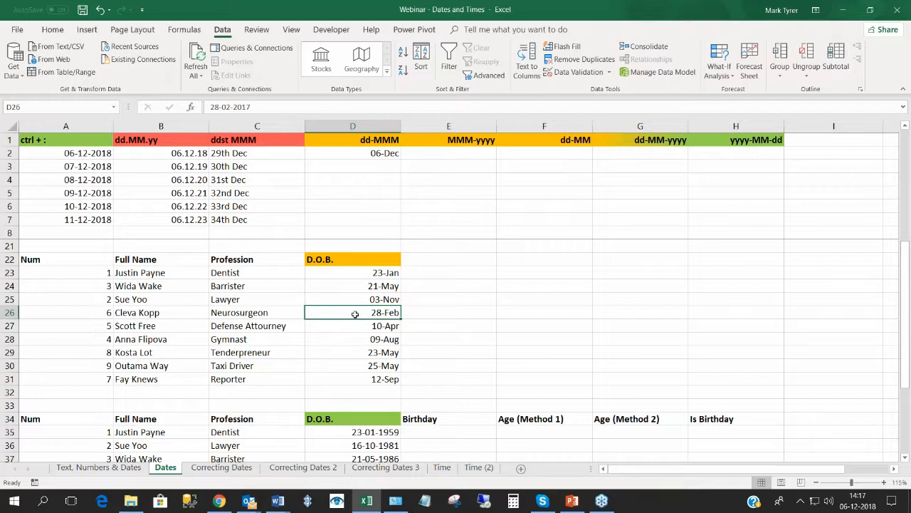
Compare the full dates stored behind D23, D25 and D29 with their day-month display, and review the dd-MMM example in D1:D2.
left_click(369, 273)
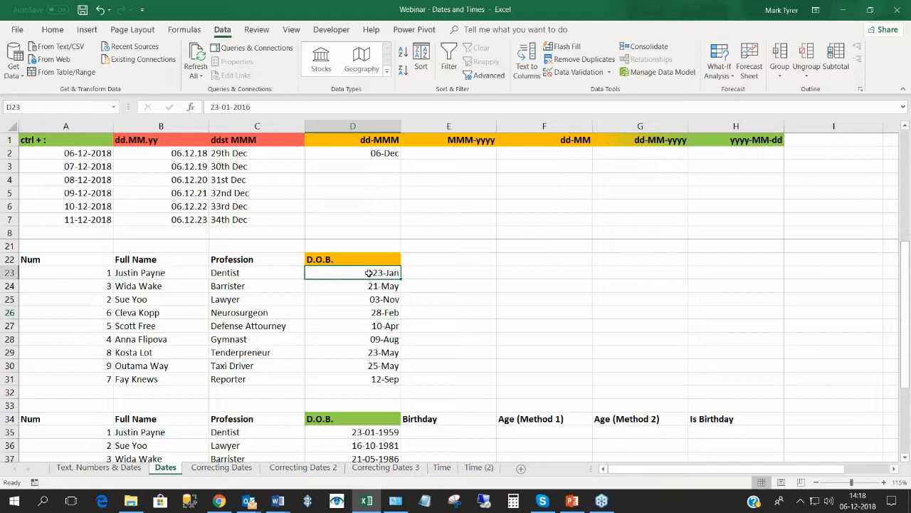
left_click(364, 300)
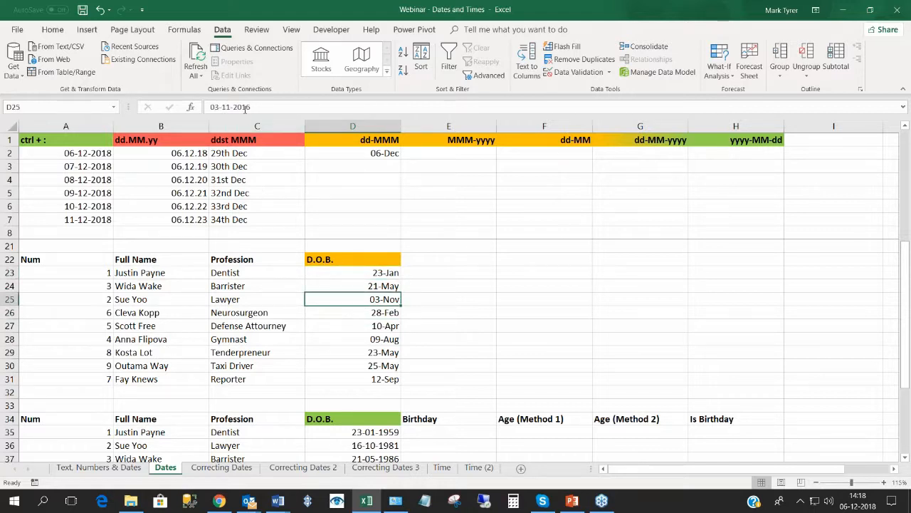
left_click(365, 352)
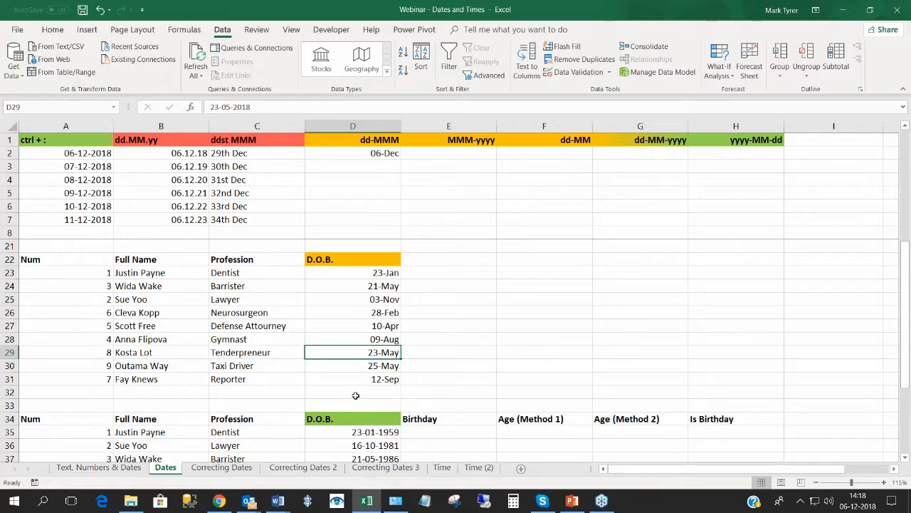
scroll(355, 395, "up", 3)
scroll(332, 333, "down", 2)
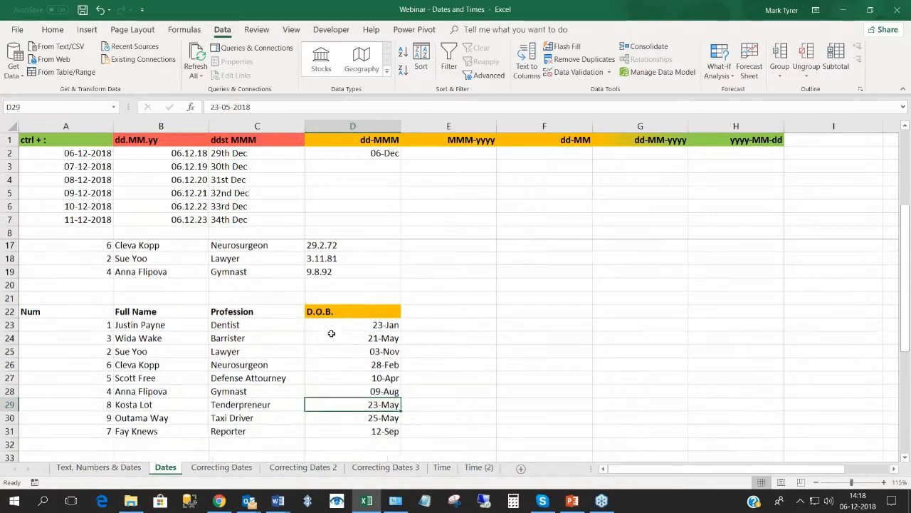
scroll(331, 333, "down", 1)
left_click(360, 154)
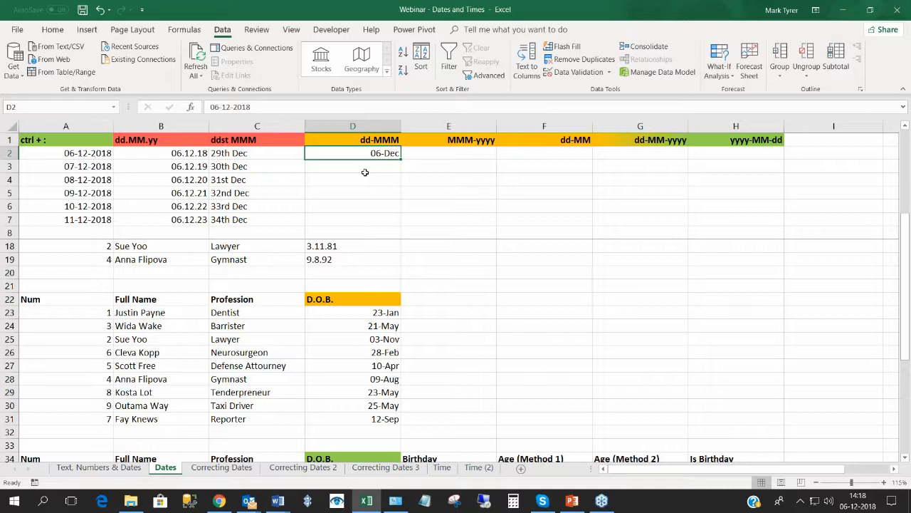
left_click(351, 140)
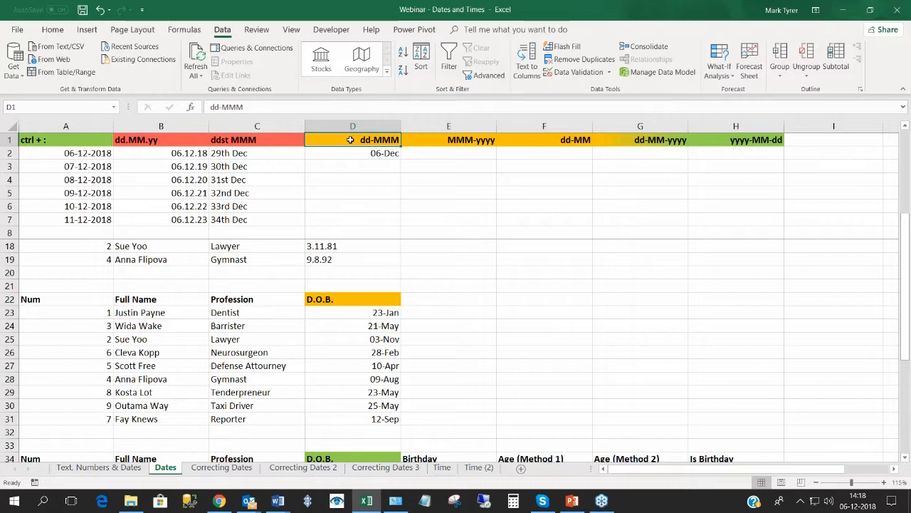
Enter Dec-2018 in E2 under the MMM-yyyy heading and check the full date stored behind it.
left_click(467, 156)
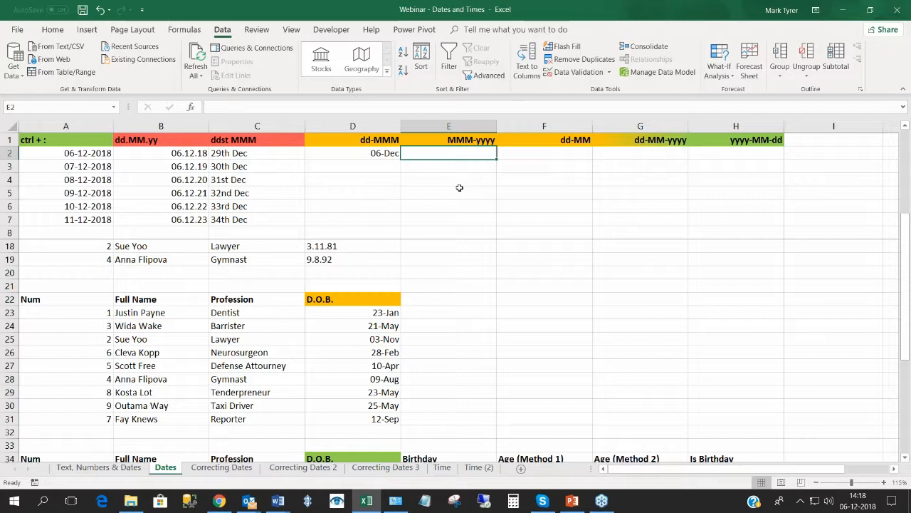
type("Dec-")
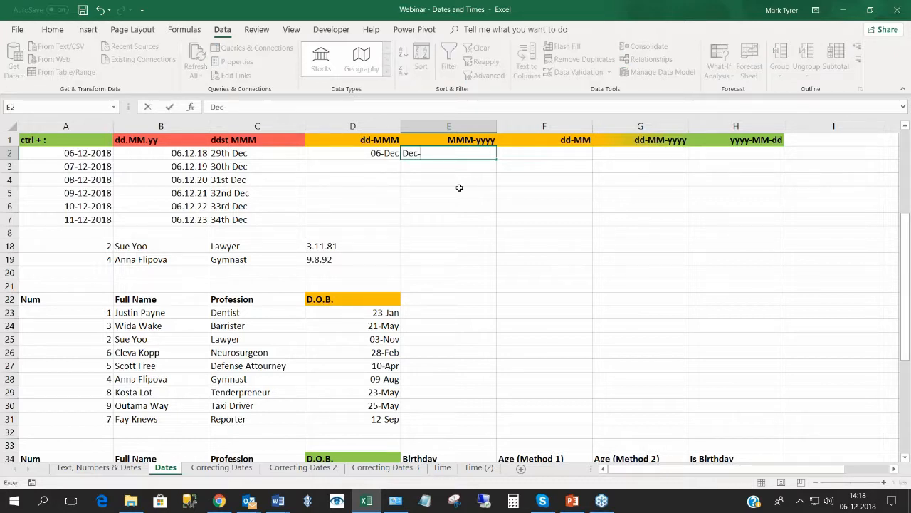
type("2018")
key("Return")
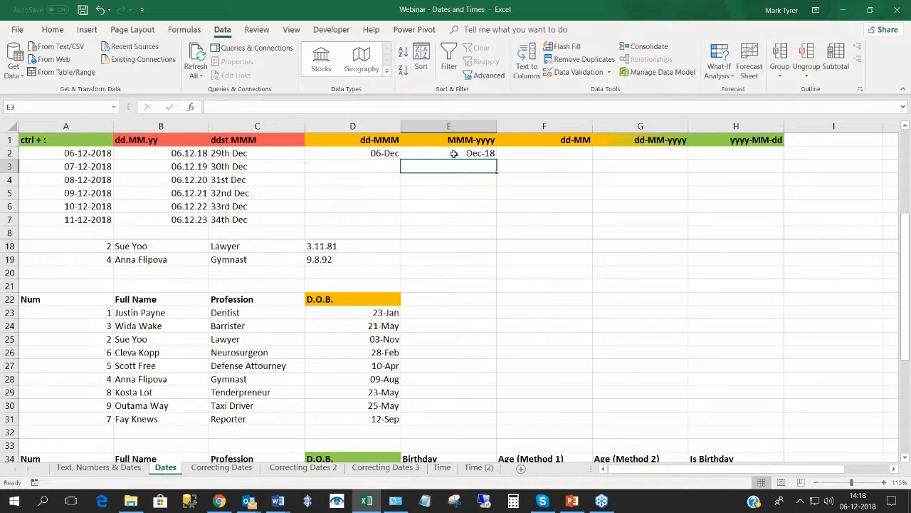
left_click(454, 154)
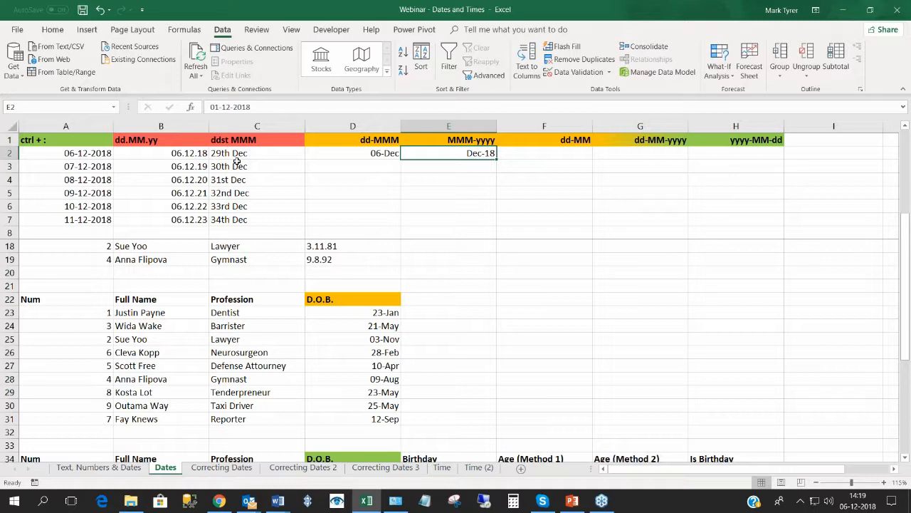
Enter 06-12 in F2 under the dd-MM heading and check the full date stored behind it.
left_click(571, 152)
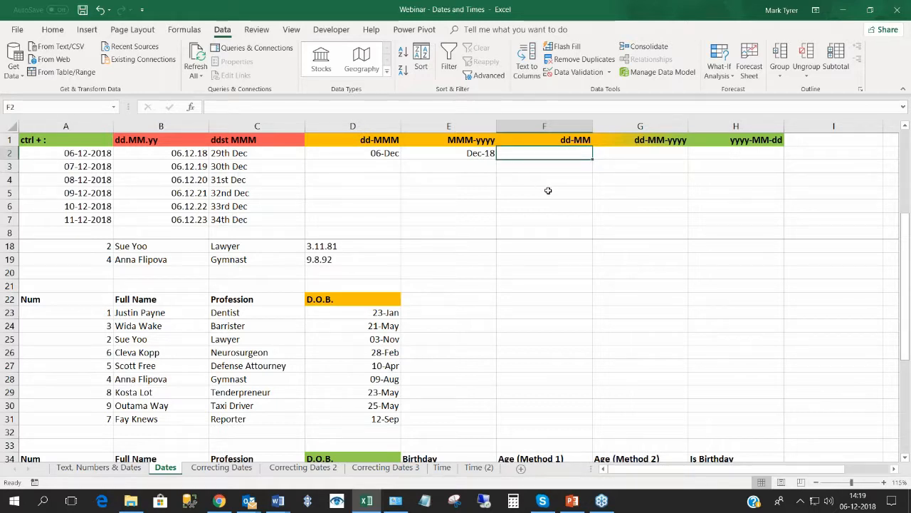
type("06")
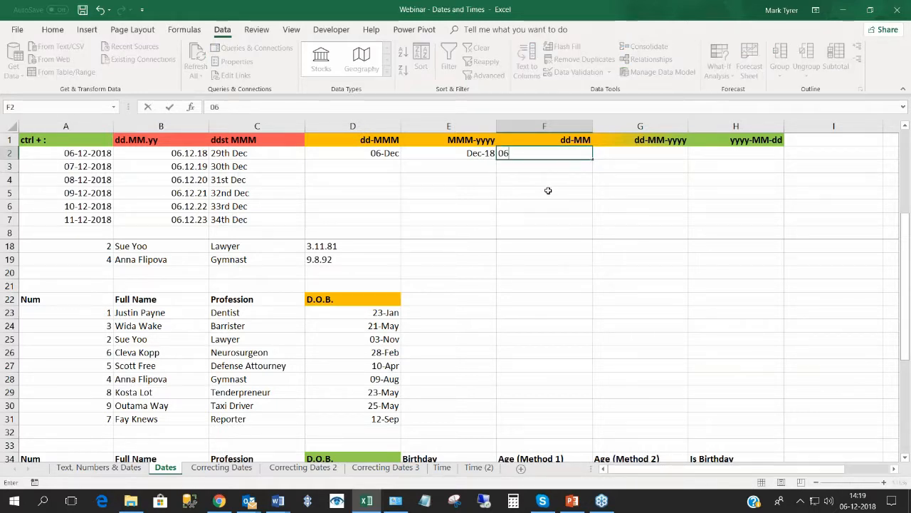
type("-12")
key("Return")
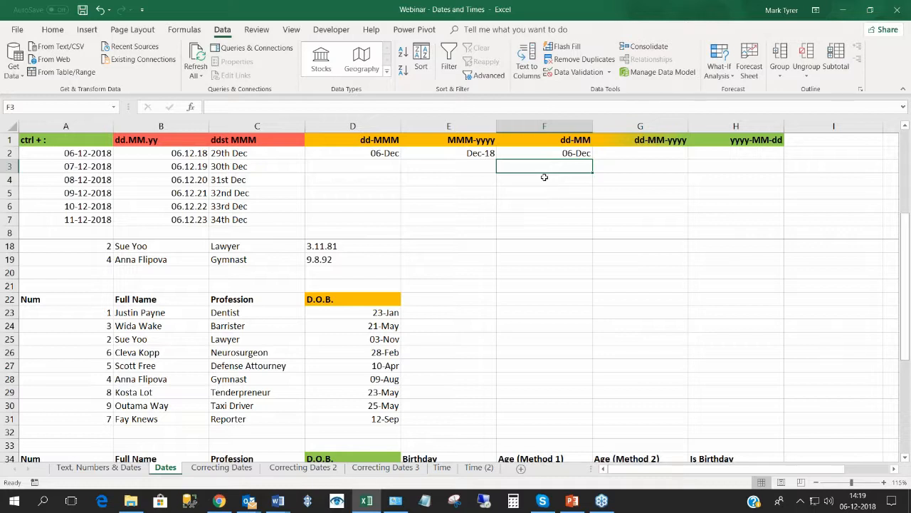
key("Up")
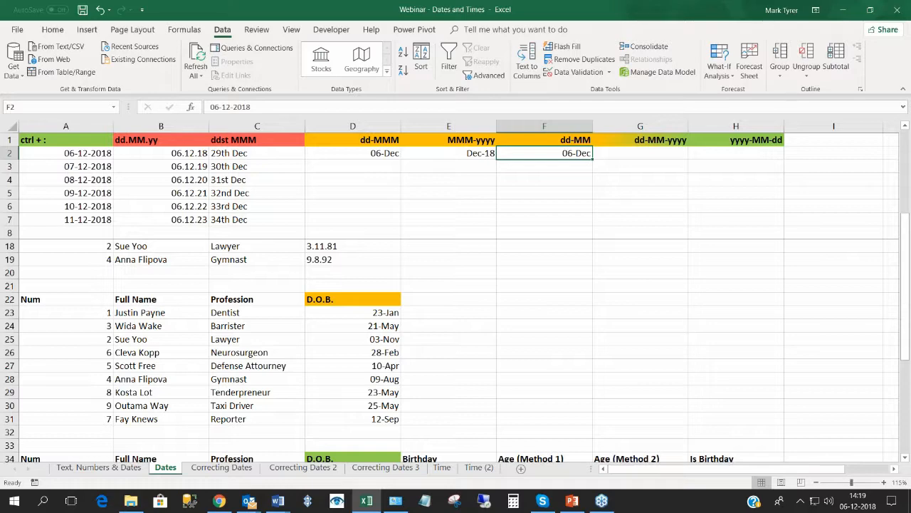
Switch to Control Panel and open the date customisation settings for the Windows region formats.
left_click(392, 504)
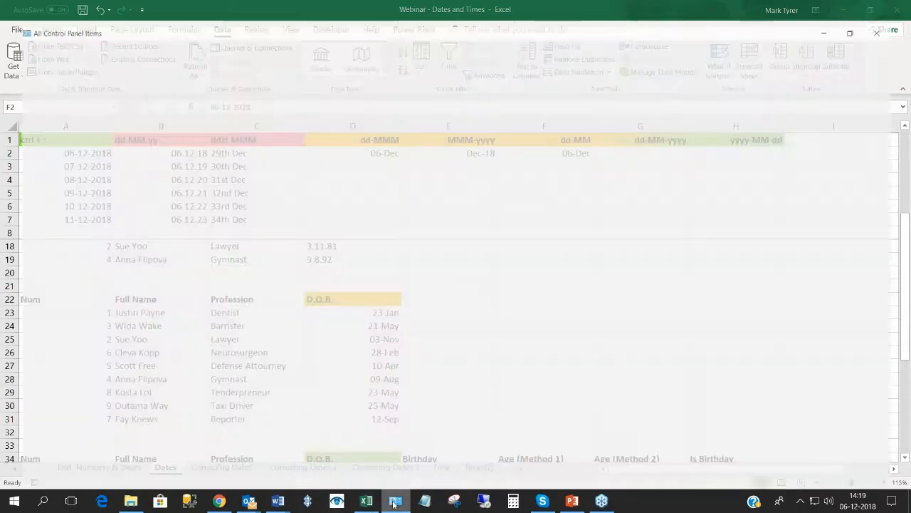
left_click(645, 280)
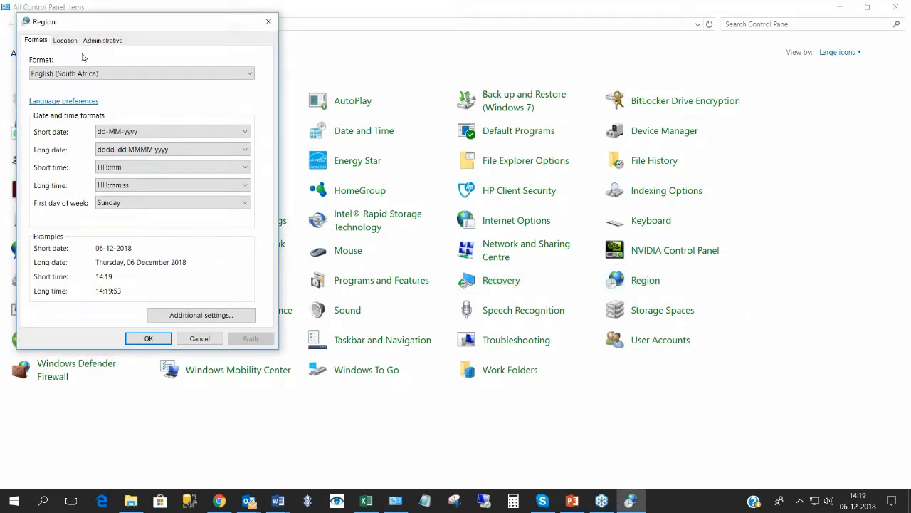
left_click(178, 315)
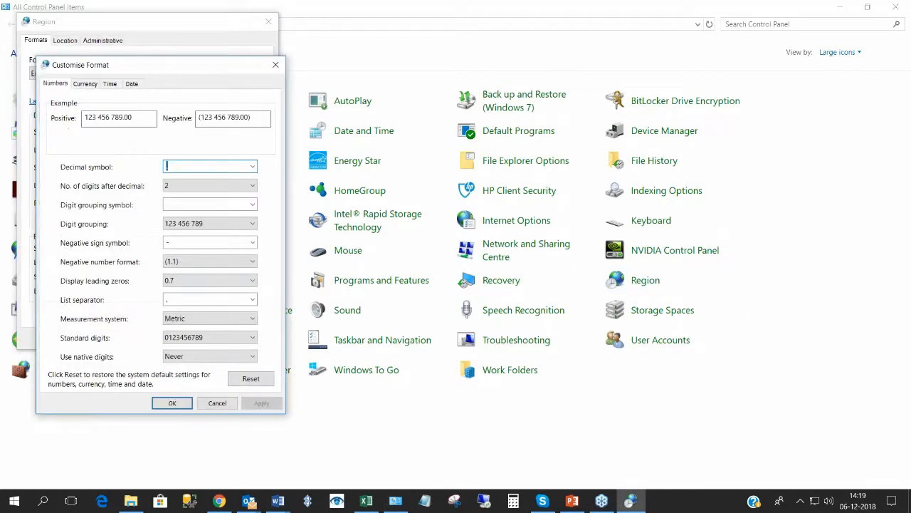
left_click(132, 83)
Change the Windows short date format to yyyy-MM-dd and accept the region settings.
left_click(138, 184)
left_click_drag(144, 184, 94, 187)
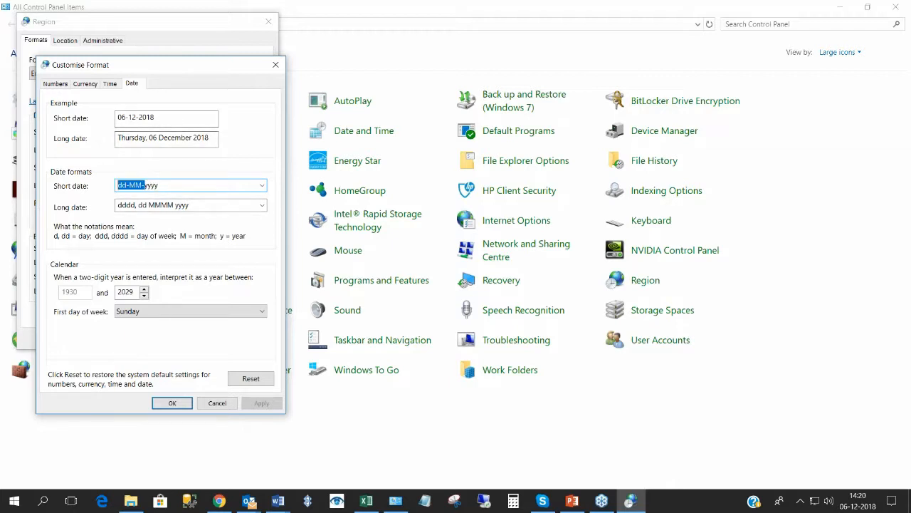
key("BackSpace")
key("End")
type("-MM-dd")
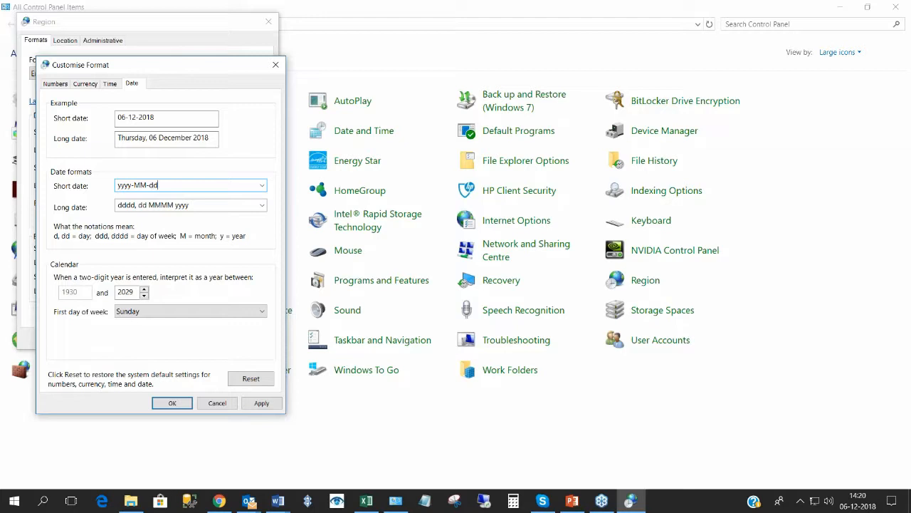
left_click(183, 406)
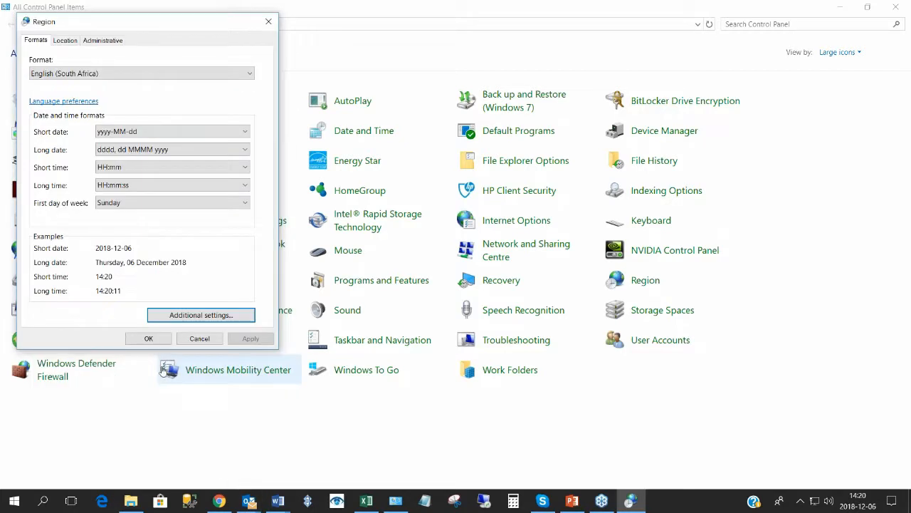
left_click(146, 339)
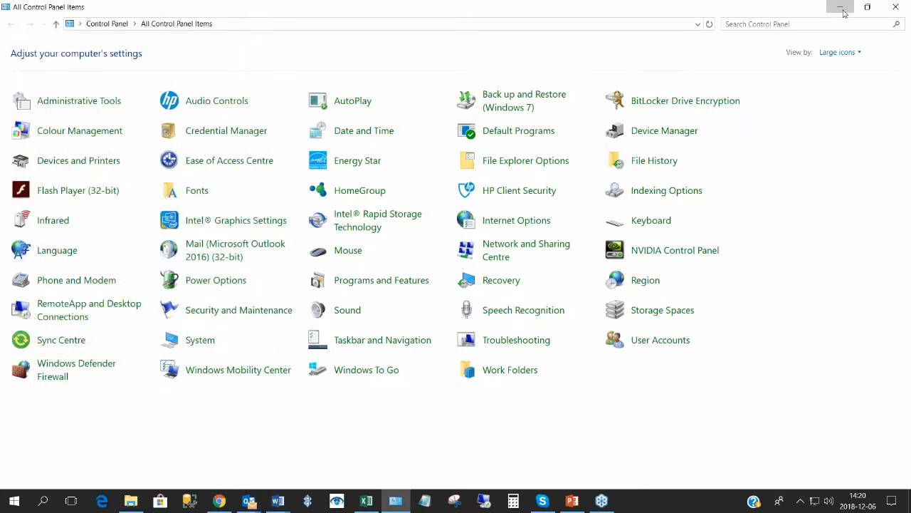
Return to the Excel workbook and compare how the real dates in A2:A7 and the text dates in column B respond to the new system format.
left_click(841, 7)
left_click(549, 192)
left_click(87, 152)
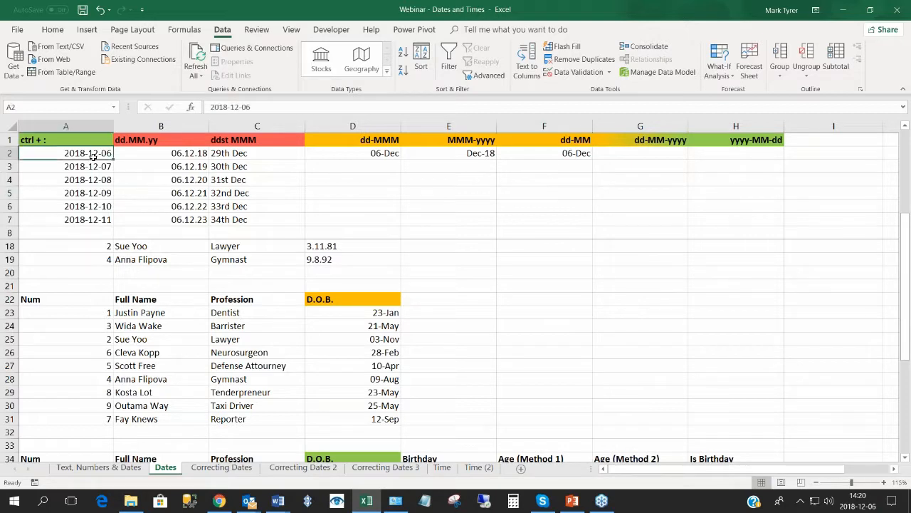
left_click_drag(83, 154, 80, 215)
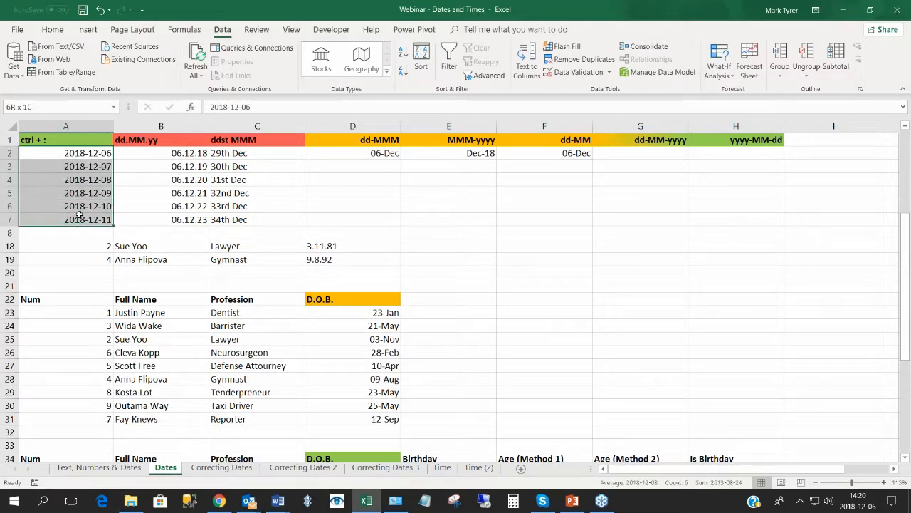
left_click(85, 153)
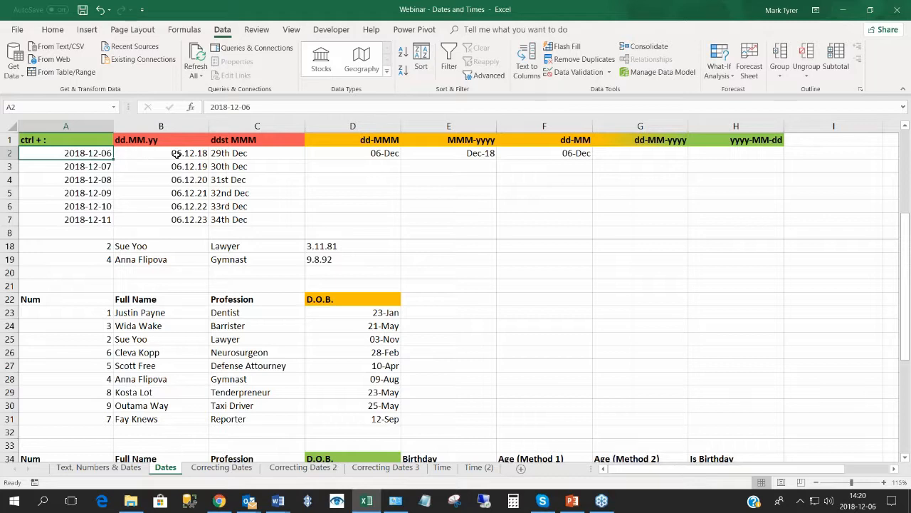
left_click(176, 153)
left_click(175, 167)
left_click(172, 193)
left_click(174, 206)
left_click(181, 223)
left_click_drag(181, 150, 177, 184)
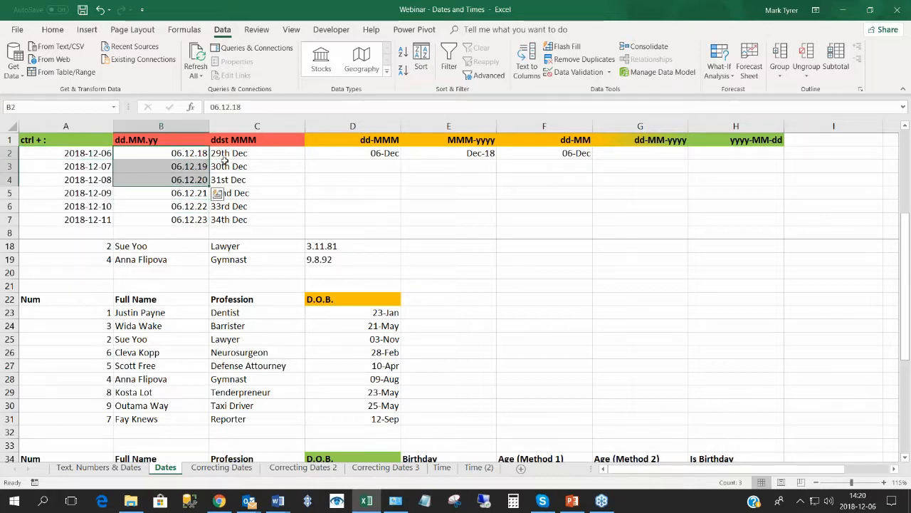
left_click(174, 164)
left_click(133, 153)
left_click(98, 155)
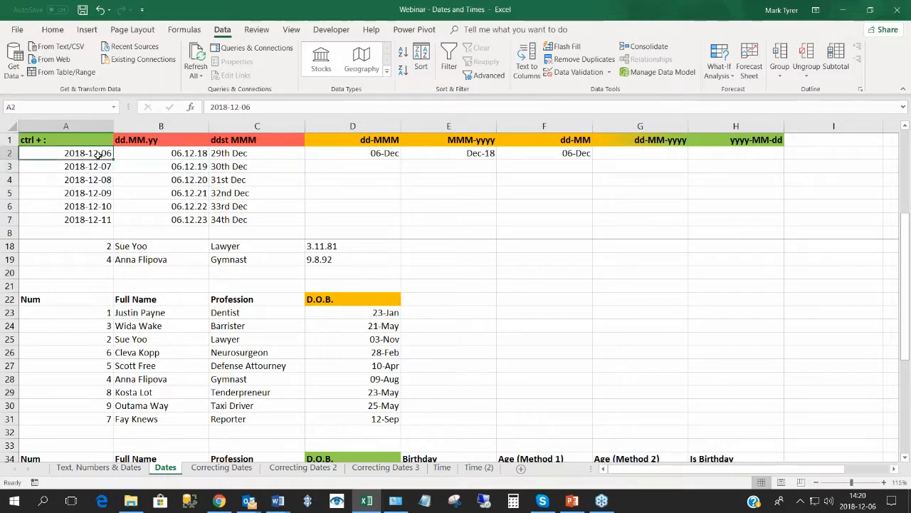
Try entering 06-12 in F3 under the year-first system format and check the date stored behind it against A2.
left_click(560, 171)
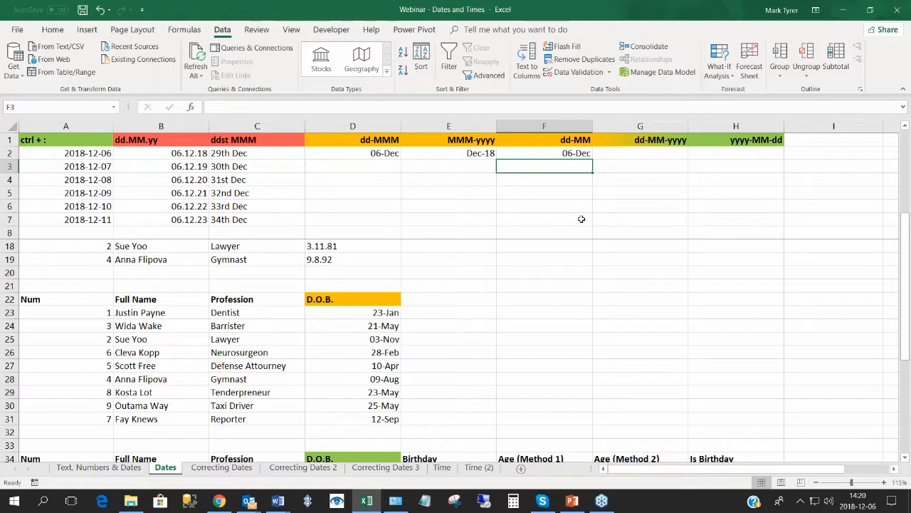
type("06")
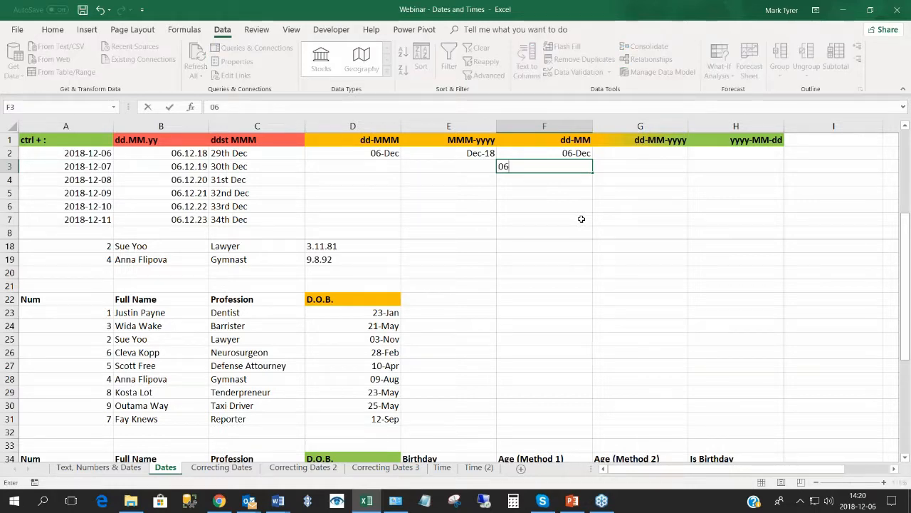
type("-12")
key("Return")
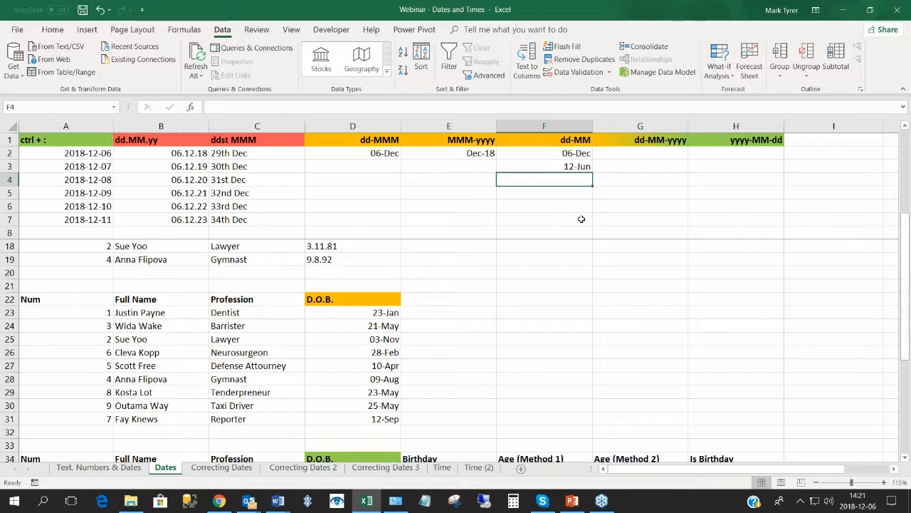
left_click(63, 156)
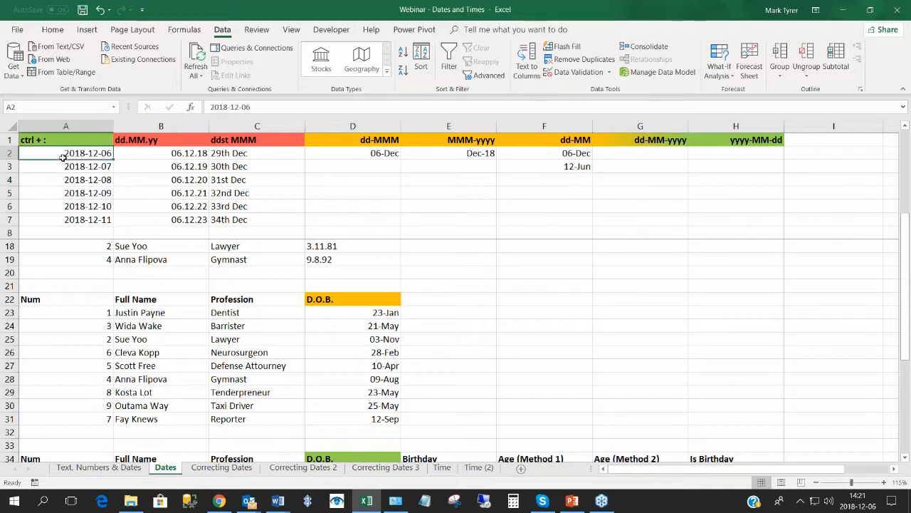
left_click(548, 164)
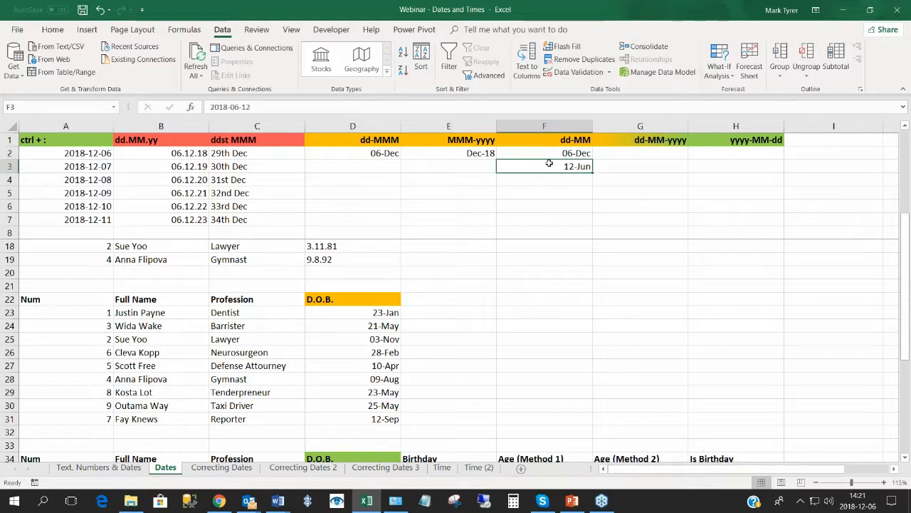
Replace the F3 entry with 12-06 and compare its stored date with the one in F2.
key("Delete")
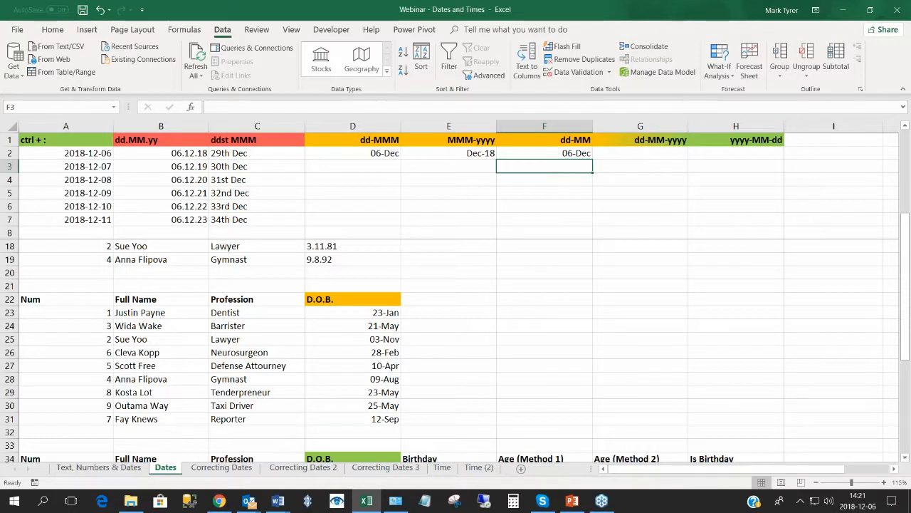
type("12-06")
key("Return")
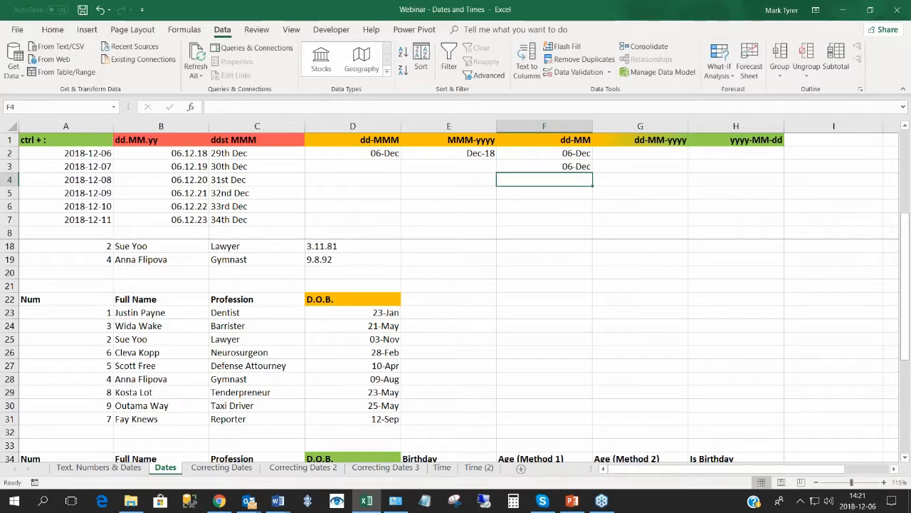
left_click(549, 163)
left_click(547, 150)
left_click(548, 167)
key("Up")
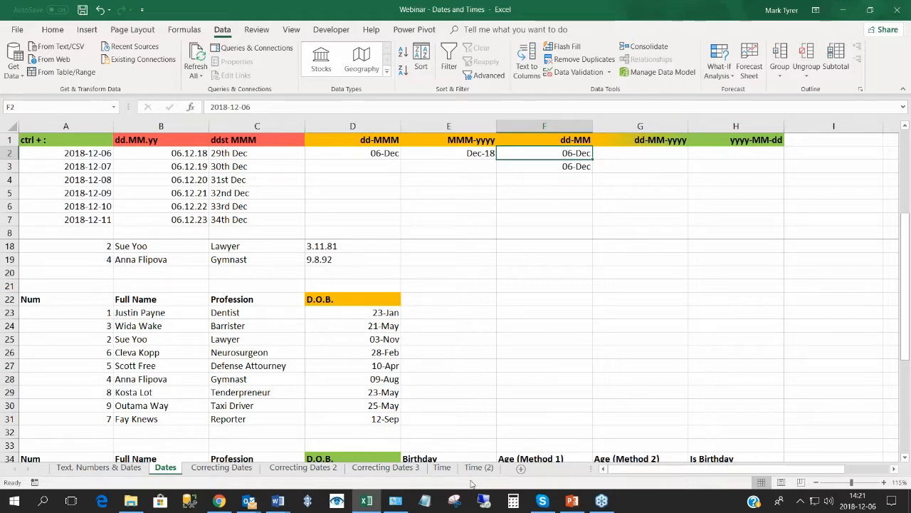
Switch to the Windows Control Panel and open the date customisation of the Region settings.
left_click(395, 500)
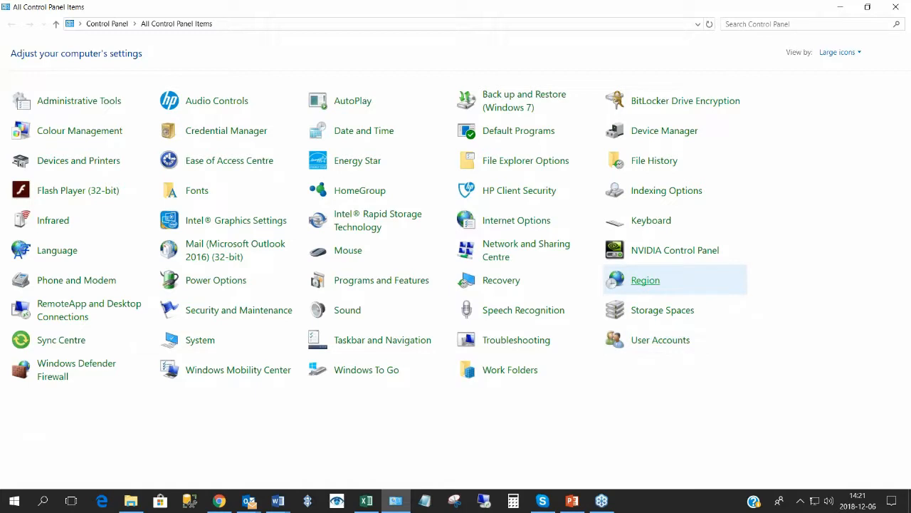
left_click(644, 281)
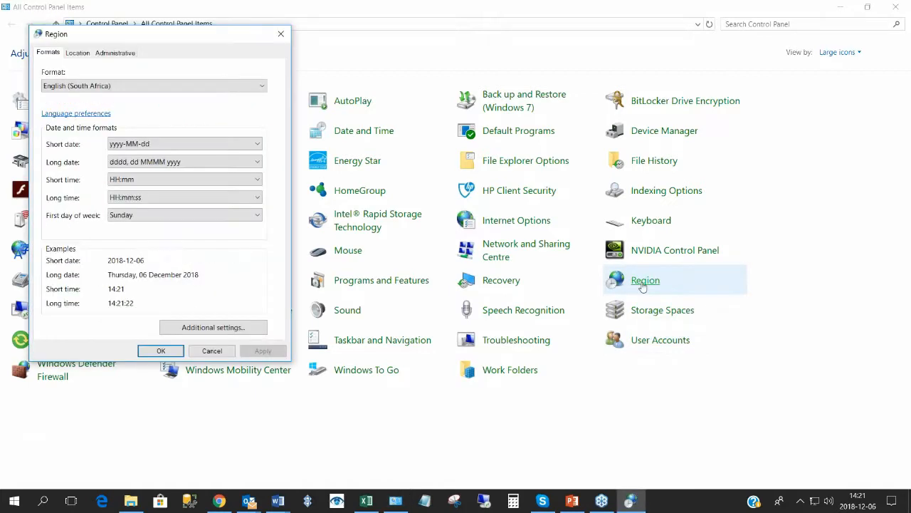
left_click(173, 331)
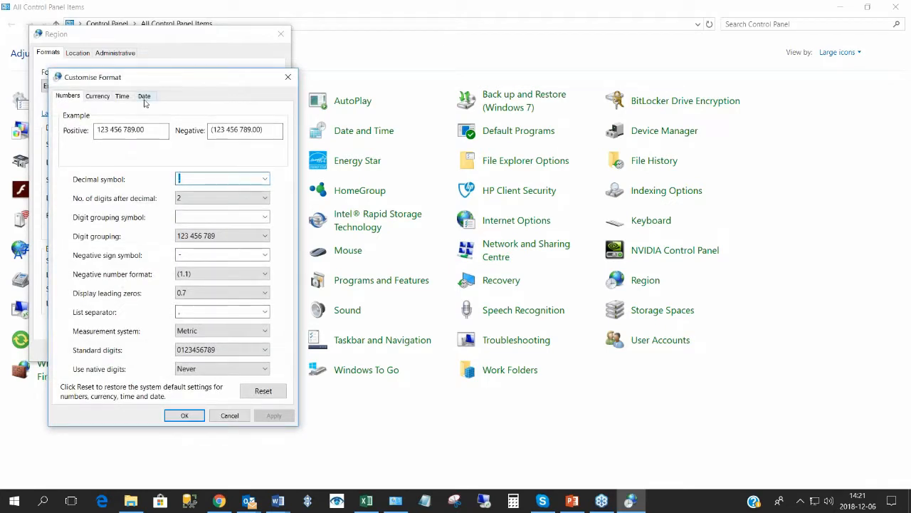
left_click(144, 96)
Set the Windows short date format to dd/MM/yyyy and accept the region settings.
left_click(166, 197)
left_click_drag(167, 197, 103, 199)
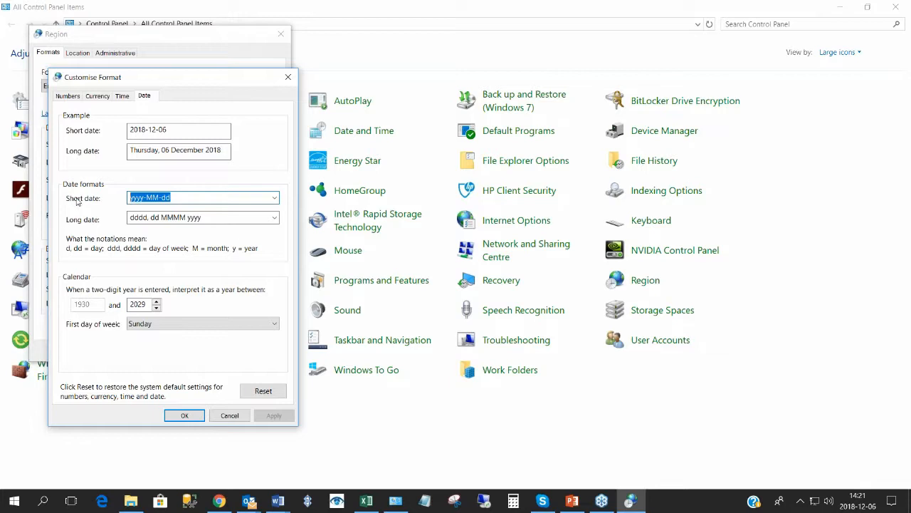
type("dd")
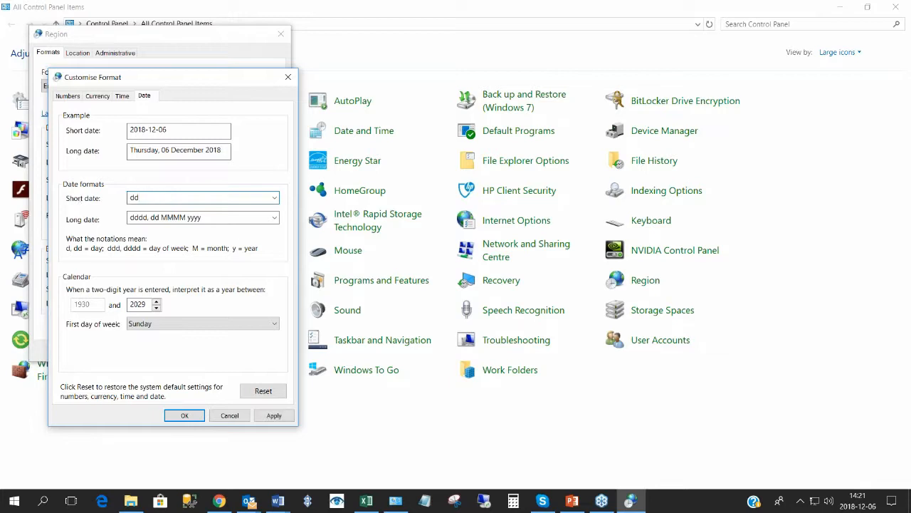
type("/")
type("MM/yyyy")
left_click(142, 198)
left_click(153, 197)
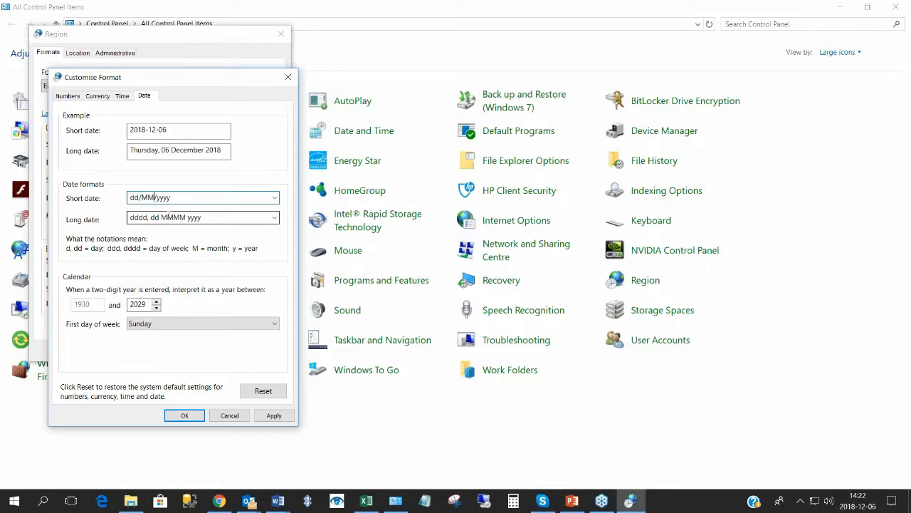
type("/")
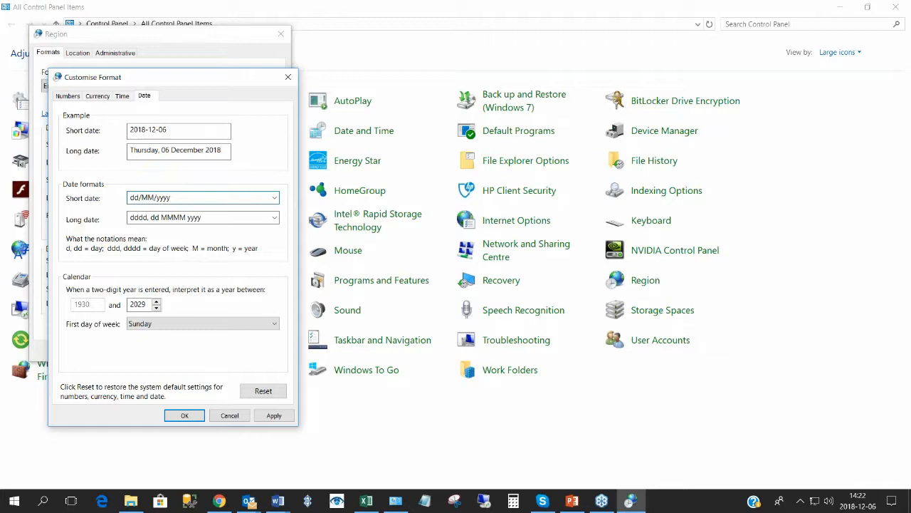
left_click(184, 416)
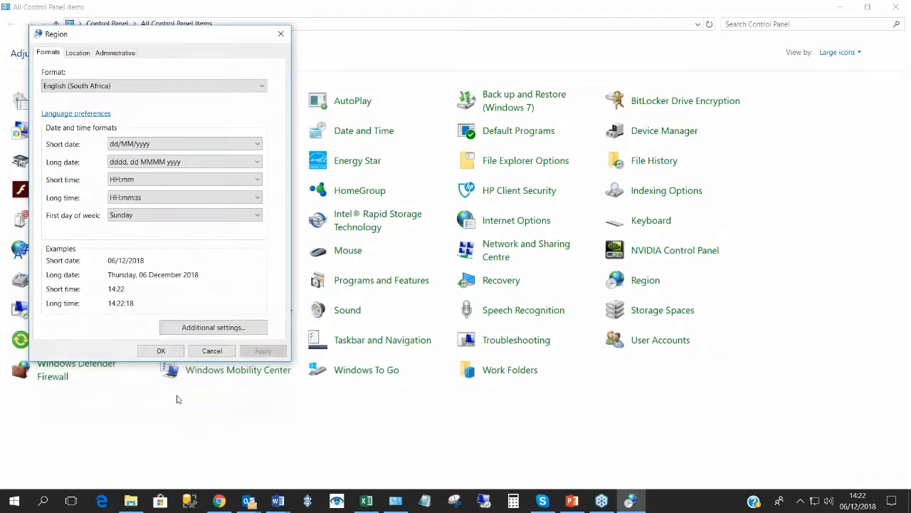
left_click(161, 351)
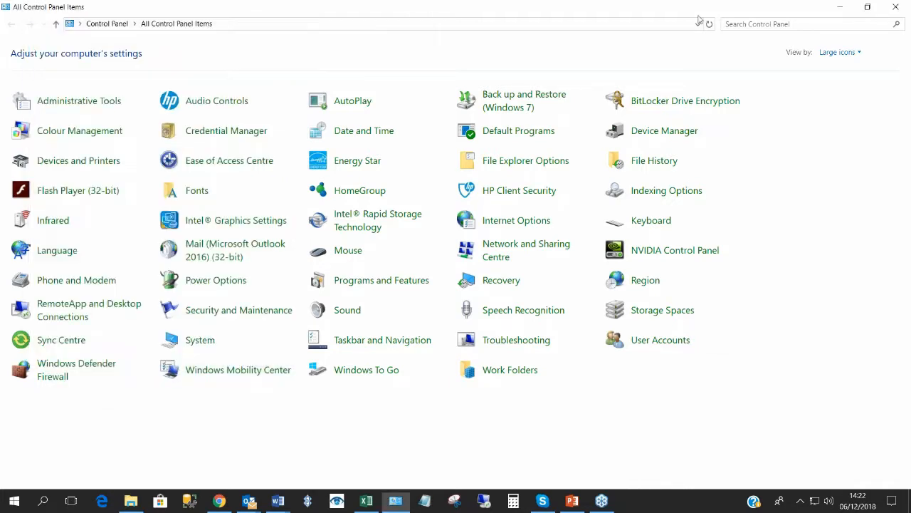
Return to the Excel workbook and compare the stored dates in F2, F3 and A2:A7 under the day-first system format.
left_click(841, 7)
left_click(581, 193)
left_click(564, 166)
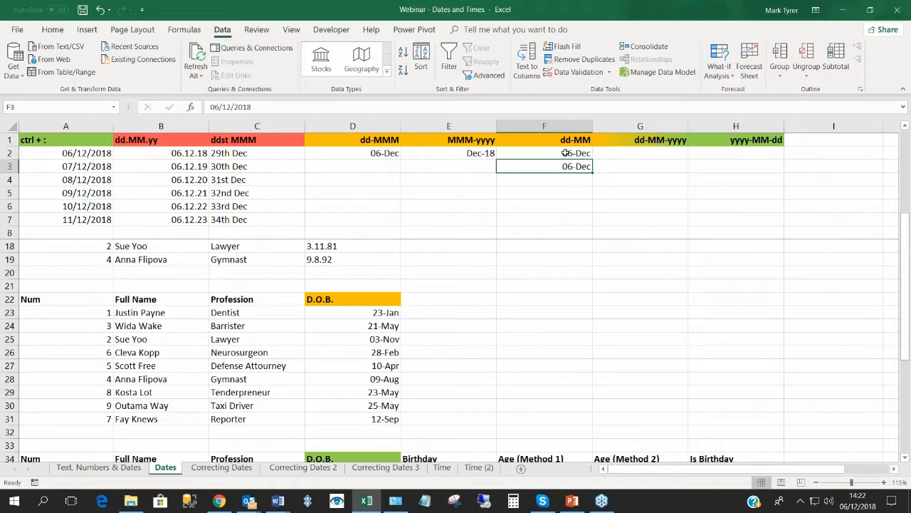
left_click(565, 153)
left_click(544, 170)
left_click(546, 151)
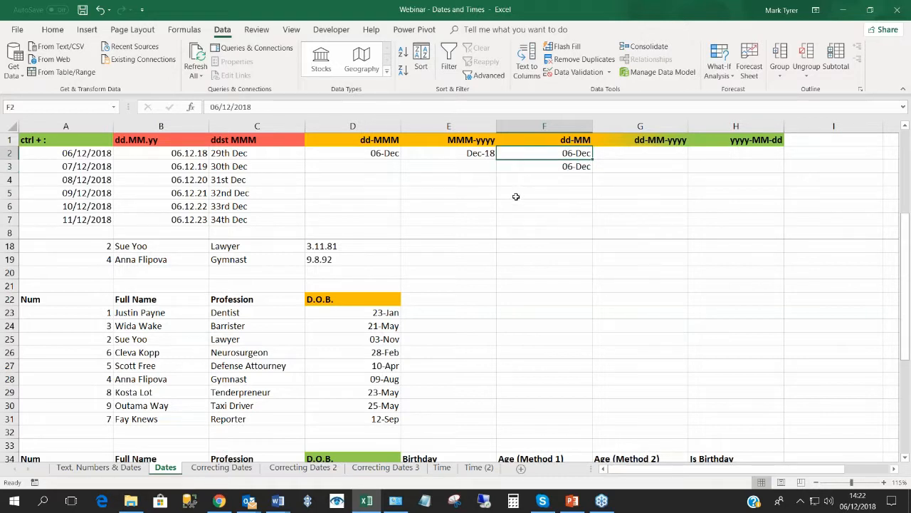
left_click(71, 153)
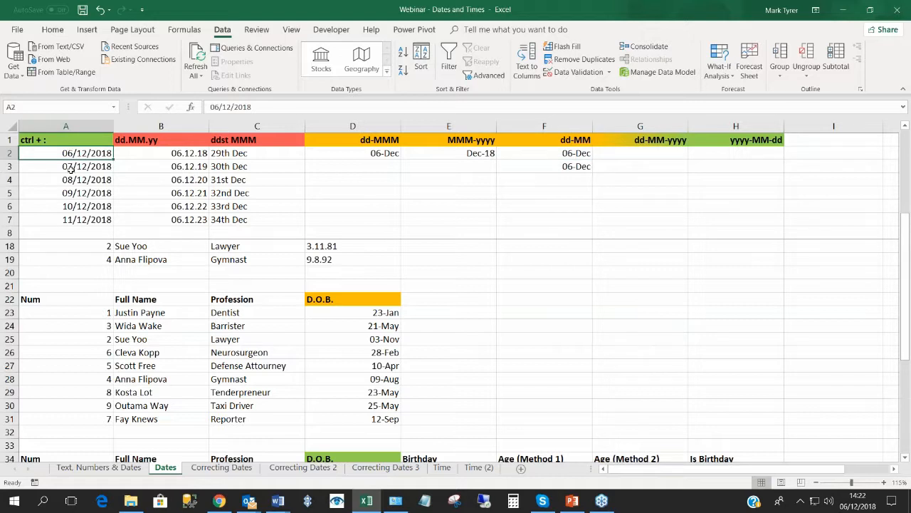
left_click_drag(72, 170, 78, 219)
left_click(75, 154)
Enter the date 06-12-2018 in G2 beneath the dd-MM-yyyy heading.
left_click(639, 153)
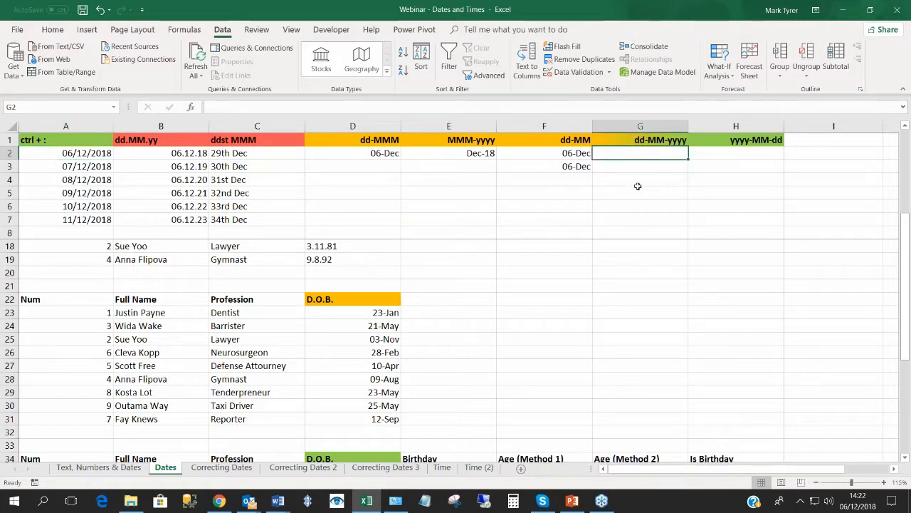
left_click(624, 142)
left_click(635, 154)
left_click(628, 142)
left_click(628, 153)
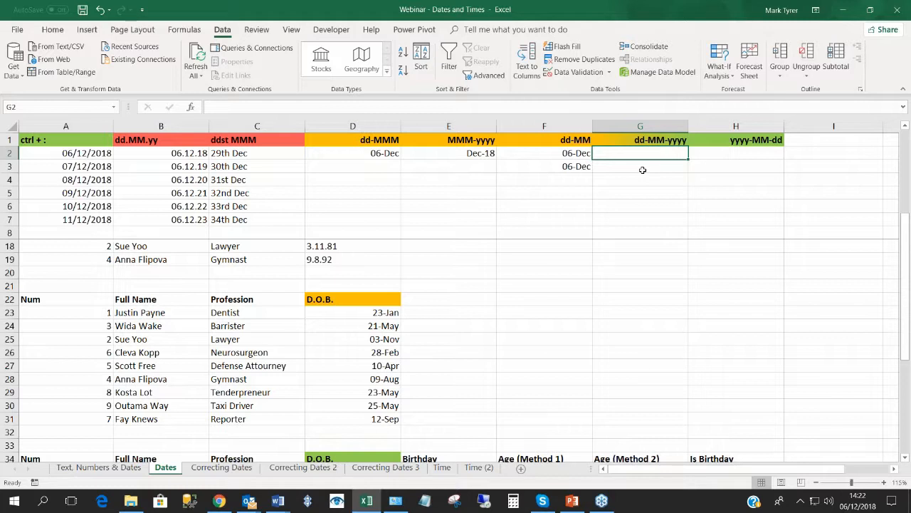
type("06-")
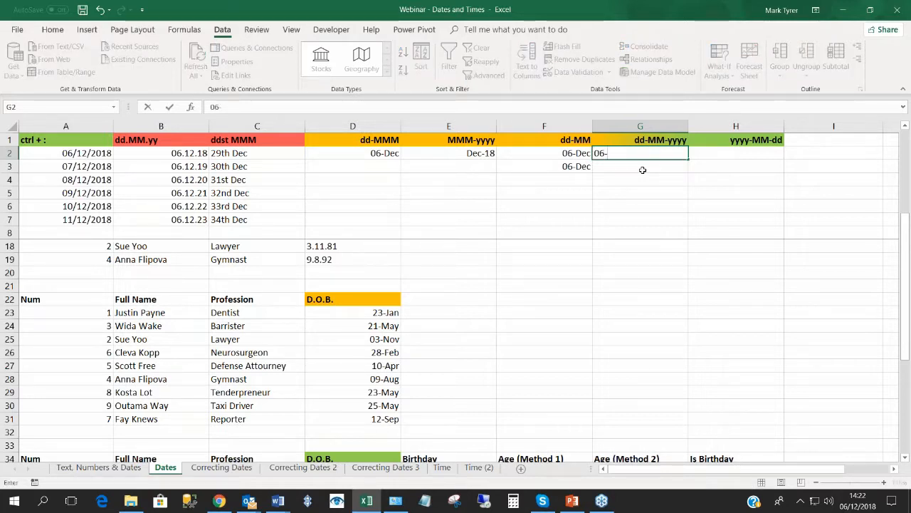
type("12-2018")
key("Return")
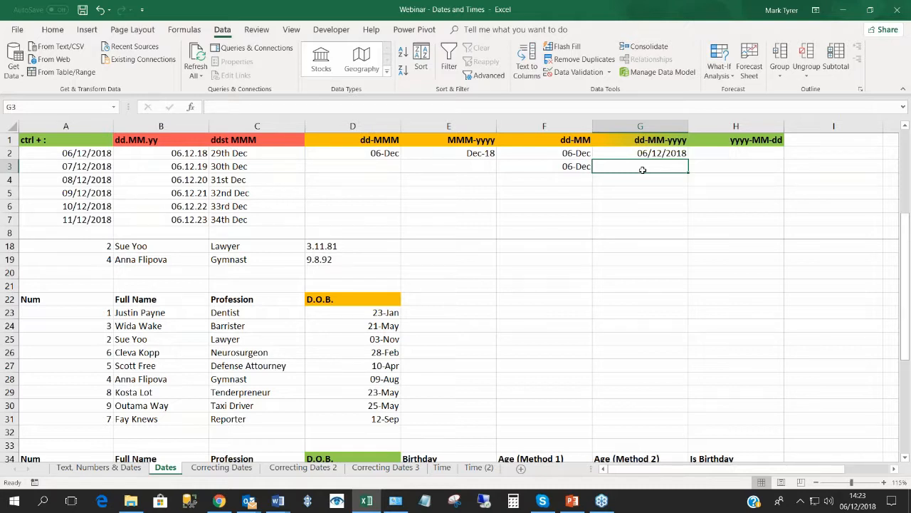
Check the date stored in G2 against its heading and widen column G slightly.
left_click(636, 153)
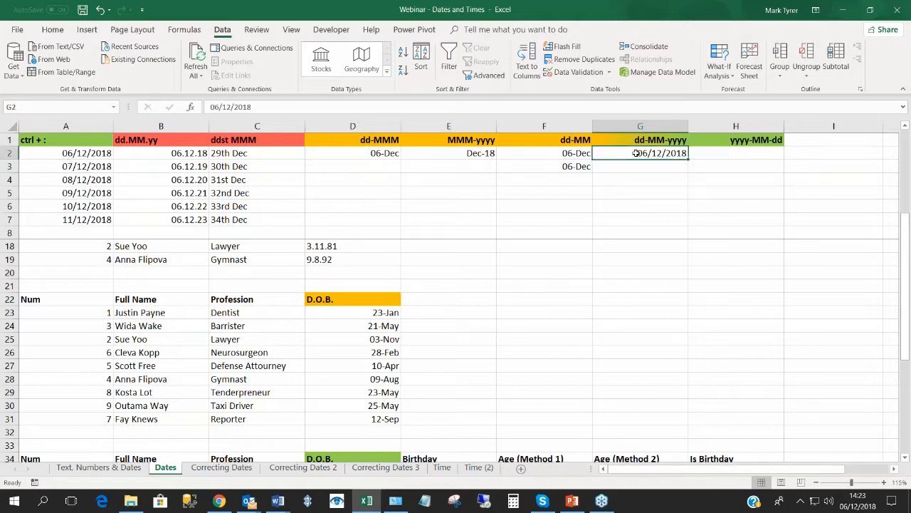
left_click_drag(689, 129, 694, 129)
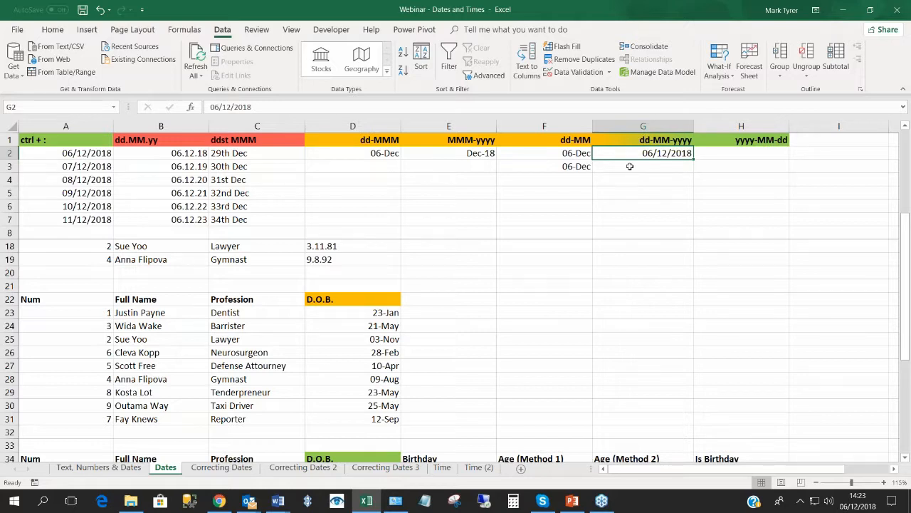
left_click(637, 142)
left_click(641, 158)
left_click(645, 164)
left_click(646, 157)
left_click_drag(694, 126, 698, 126)
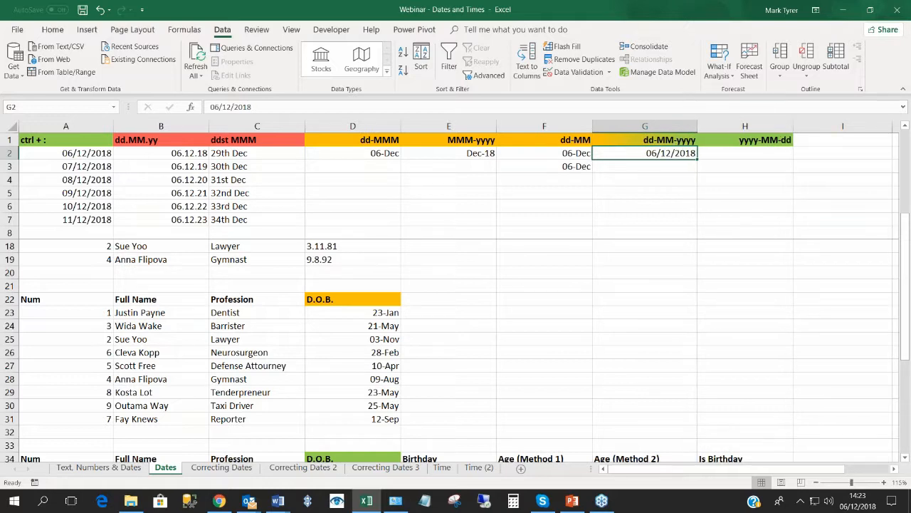
left_click(650, 172)
Go back to the Windows Control Panel and reopen the Region date customisation.
mouse_move(369, 503)
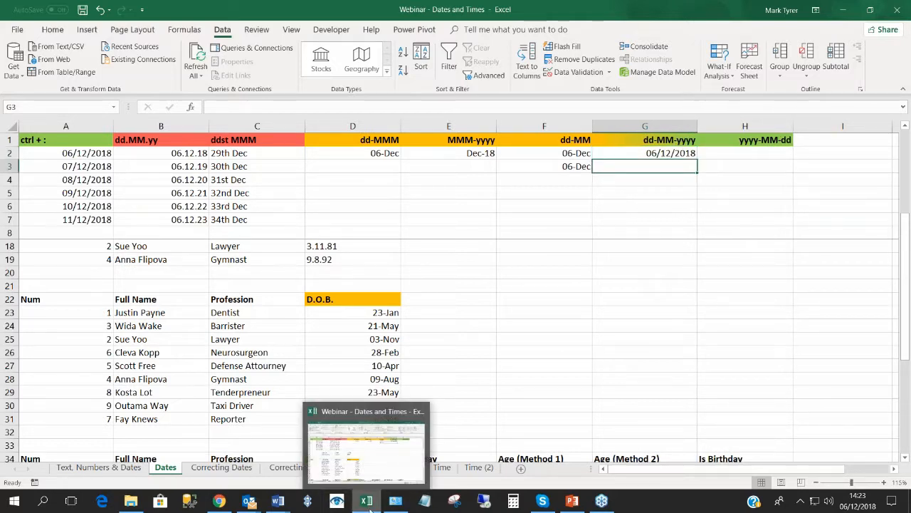
left_click(393, 501)
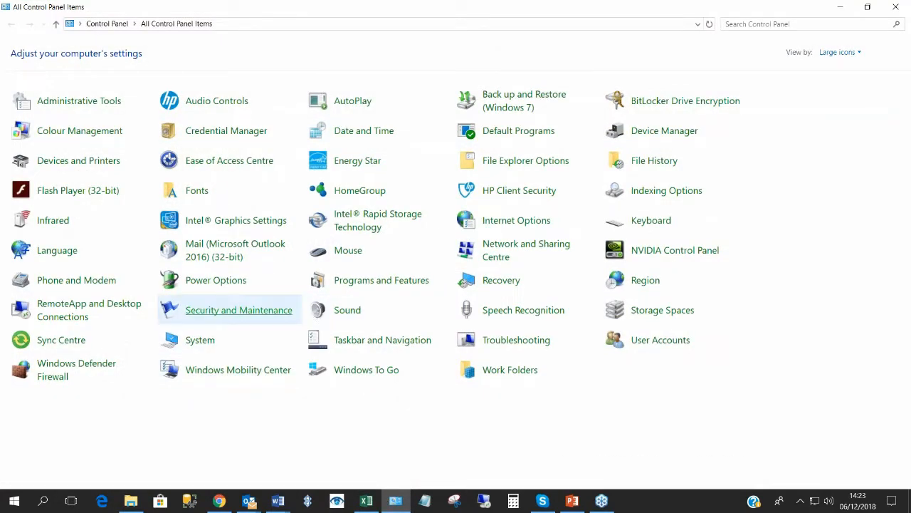
left_click(644, 281)
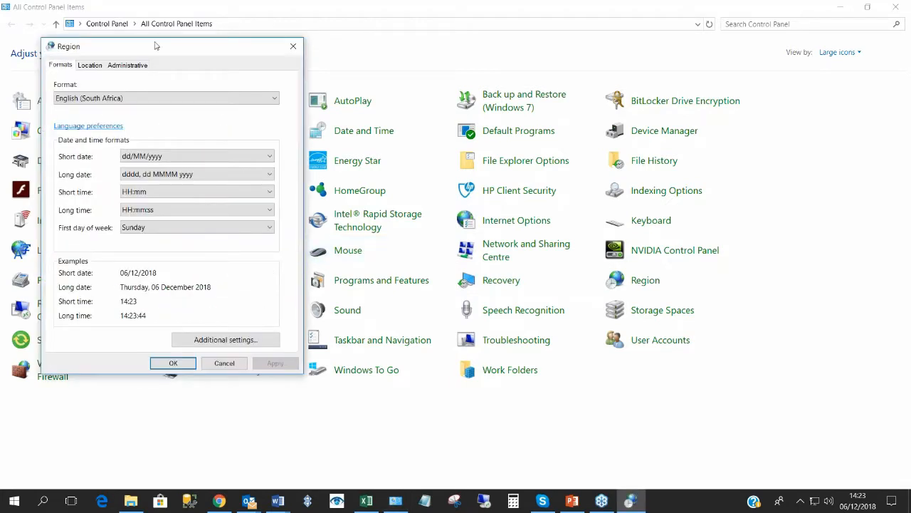
left_click(212, 339)
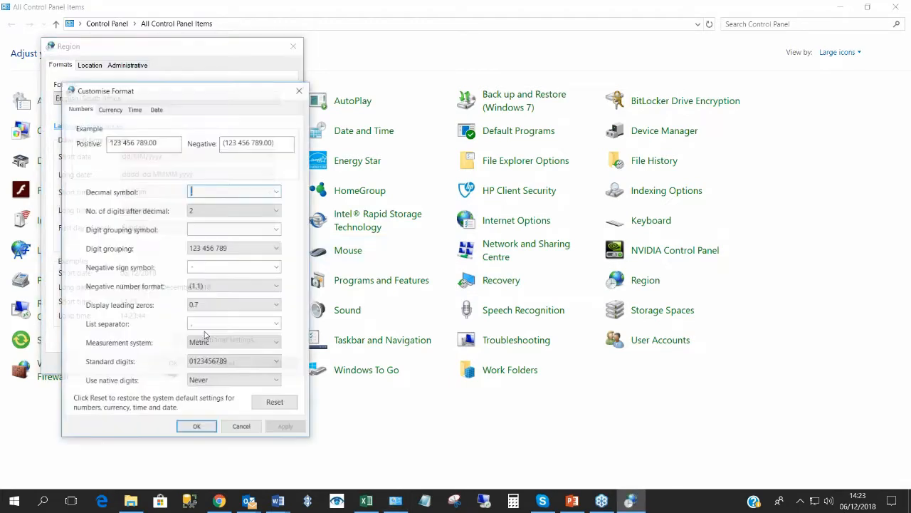
left_click(156, 109)
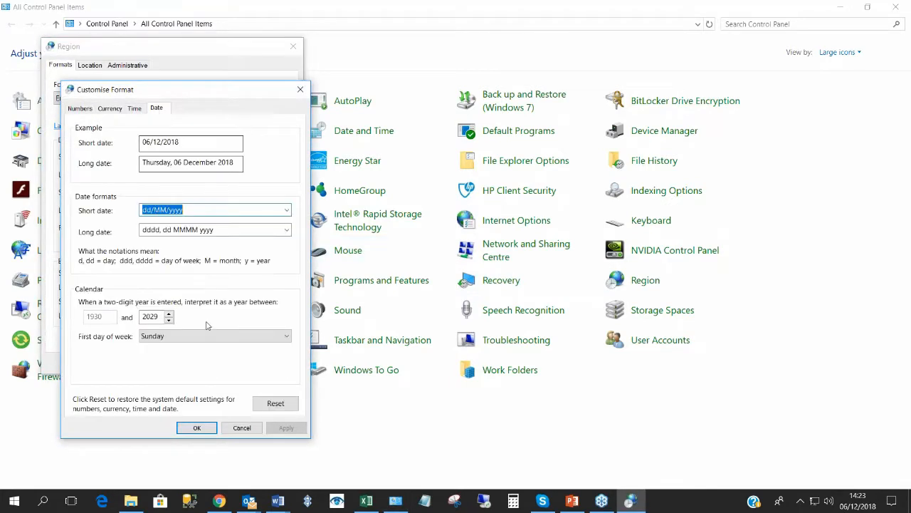
Change the Windows short date format to MM/dd/yyyy, apply it and accept the region settings.
left_click(181, 209)
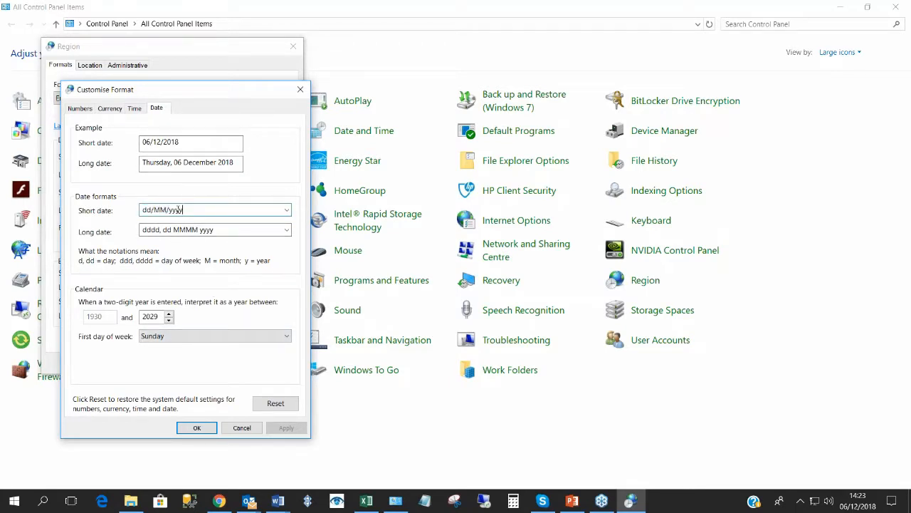
key("Home")
key("Delete")
key("Delete")
type("MM")
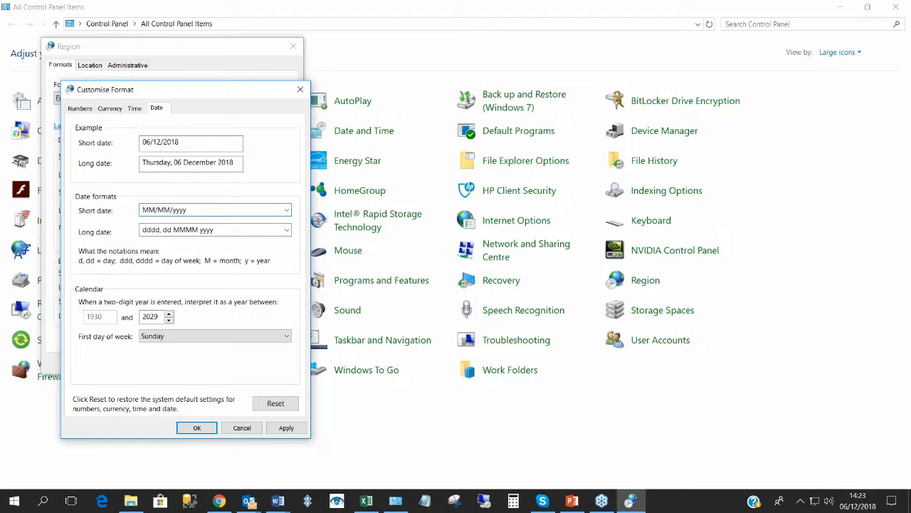
key("BackSpace")
key("BackSpace")
type("dd")
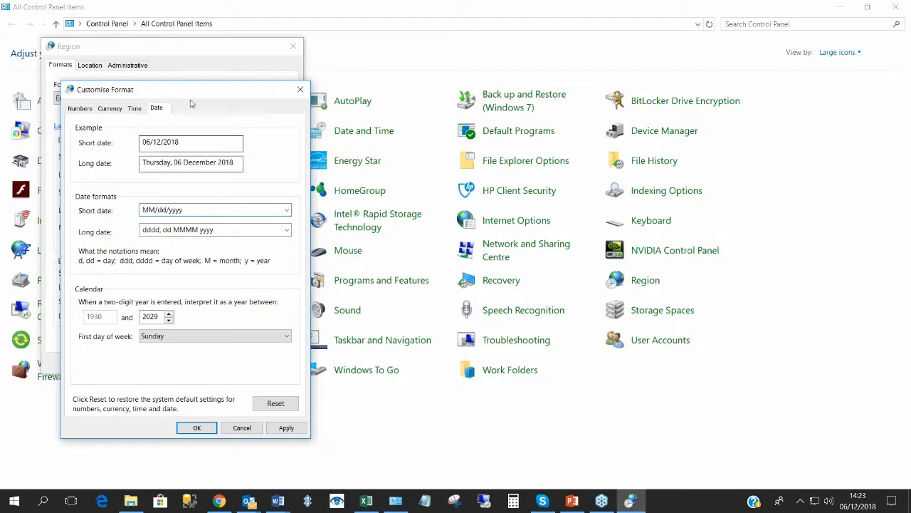
left_click_drag(189, 94, 394, 38)
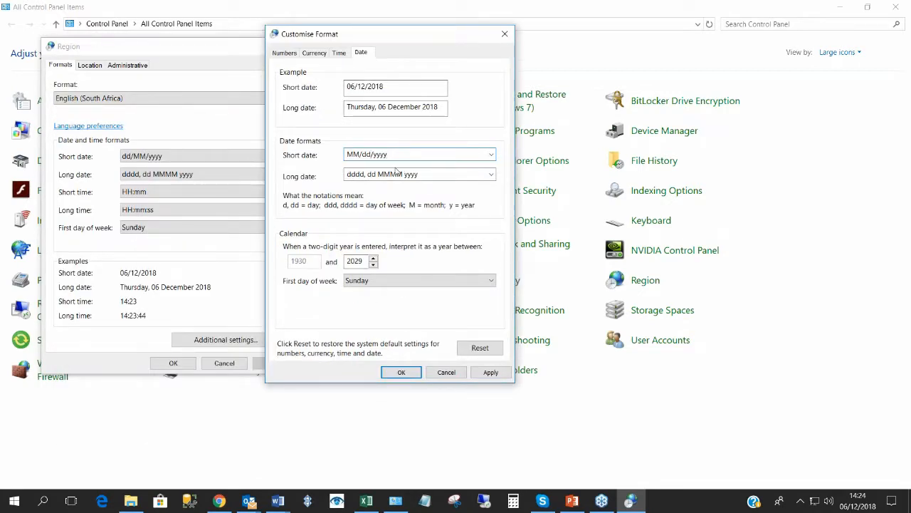
left_click(490, 371)
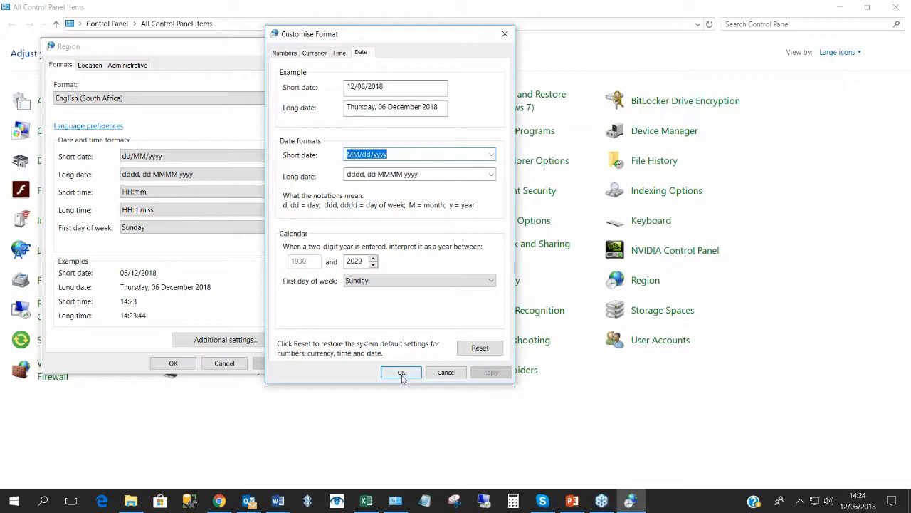
left_click(402, 373)
left_click(173, 363)
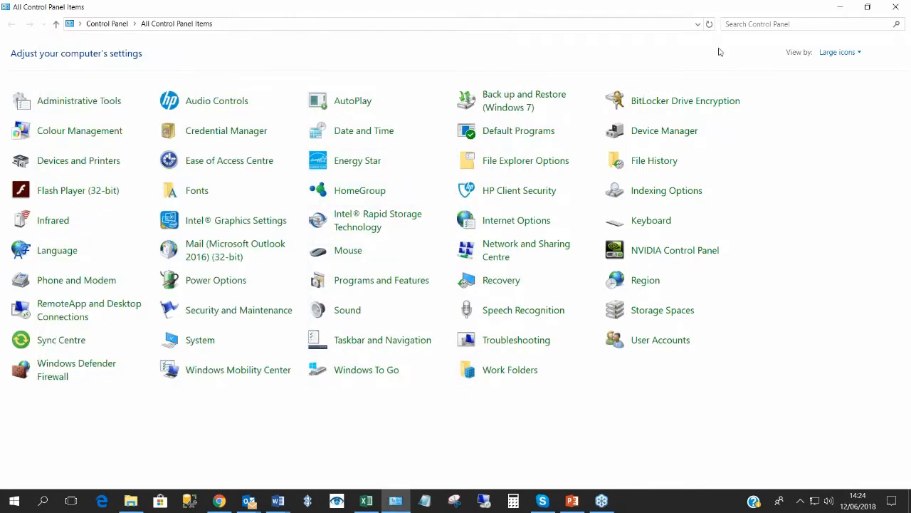
Return to the Excel workbook and examine how the dates in A2:A7 respond to the month-first system format.
left_click(842, 8)
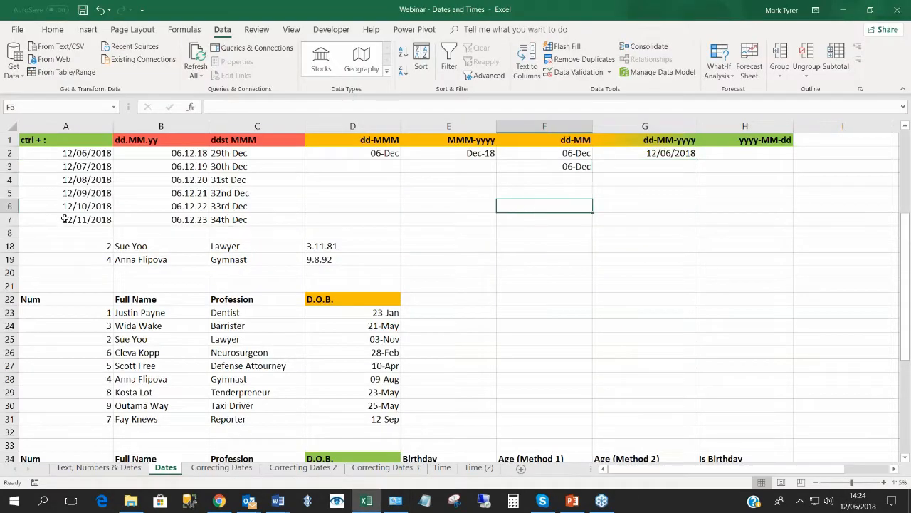
left_click(61, 152)
left_click_drag(60, 152, 45, 214)
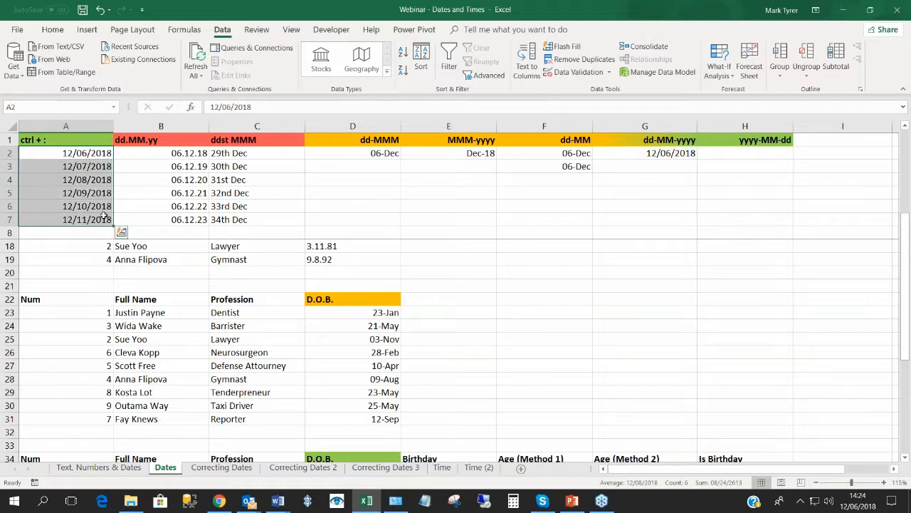
left_click(643, 166)
Clear the date in G2 and enter 06/12/2018 in its place.
left_click(646, 153)
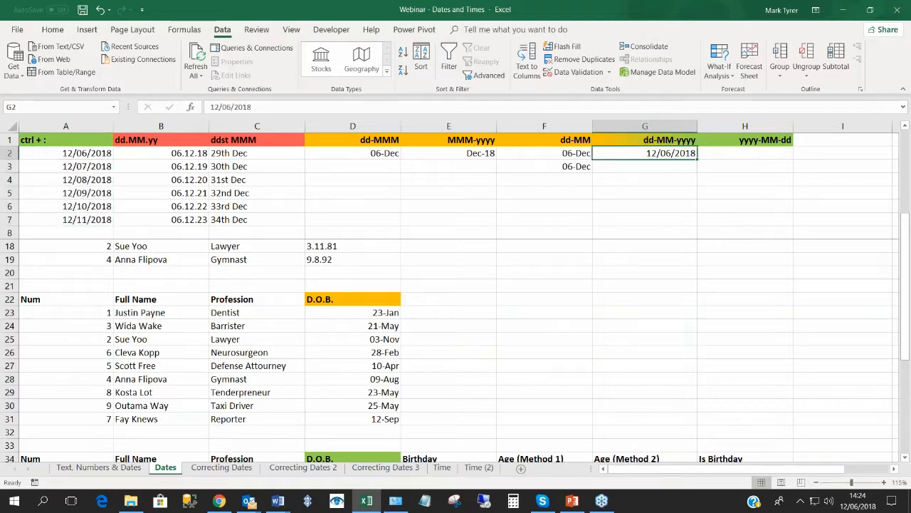
key("Delete")
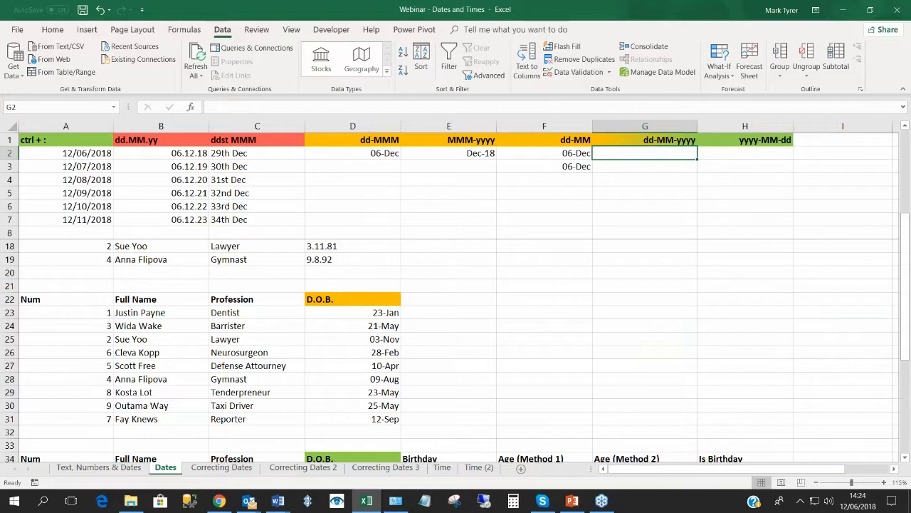
left_click(643, 168)
left_click(644, 151)
type("06/")
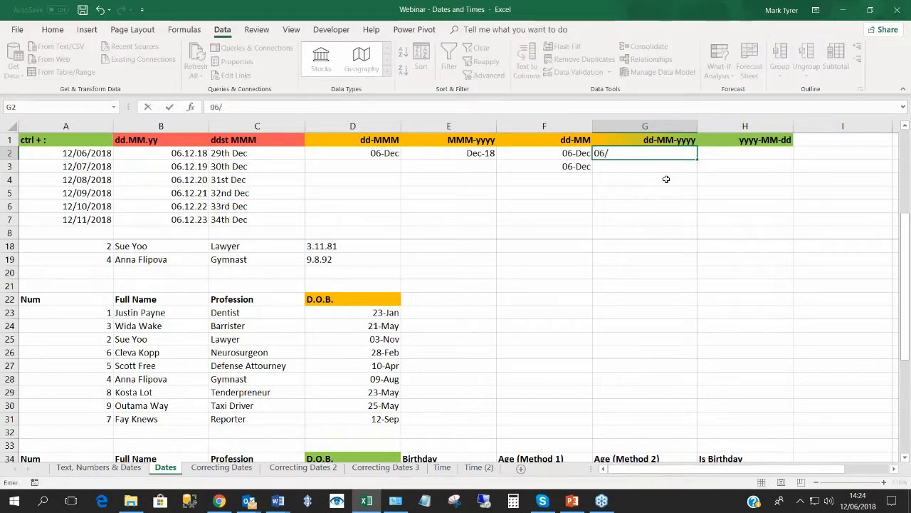
type("12/2018")
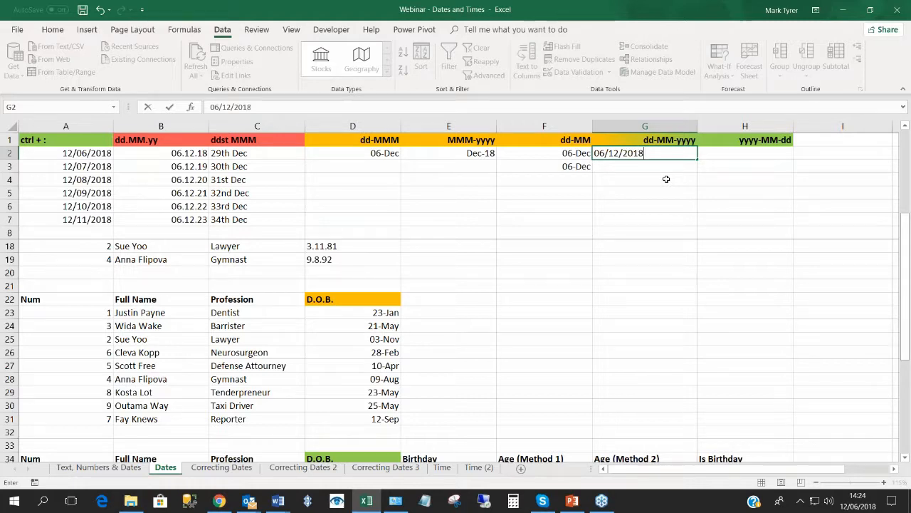
key("Return")
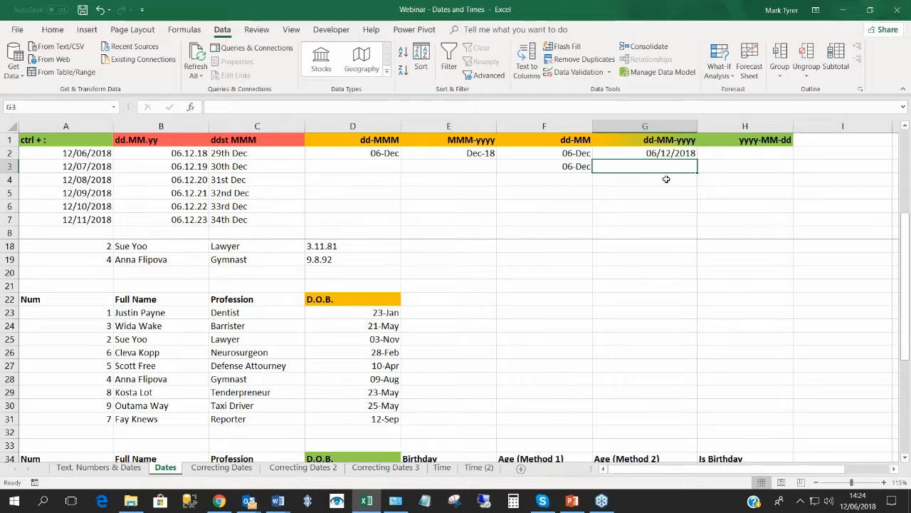
Enter 13/12/2018 in G3, below the first dd-MM-yyyy entry.
type("13/12/")
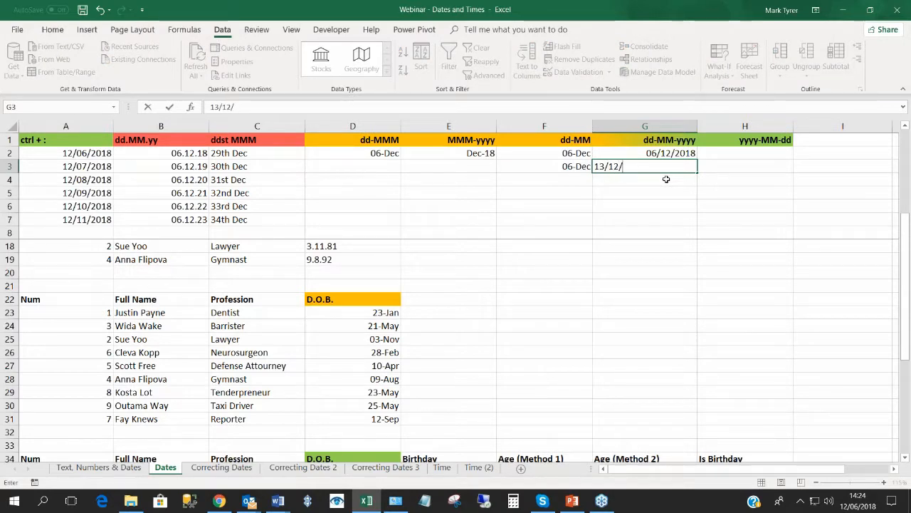
type("2018")
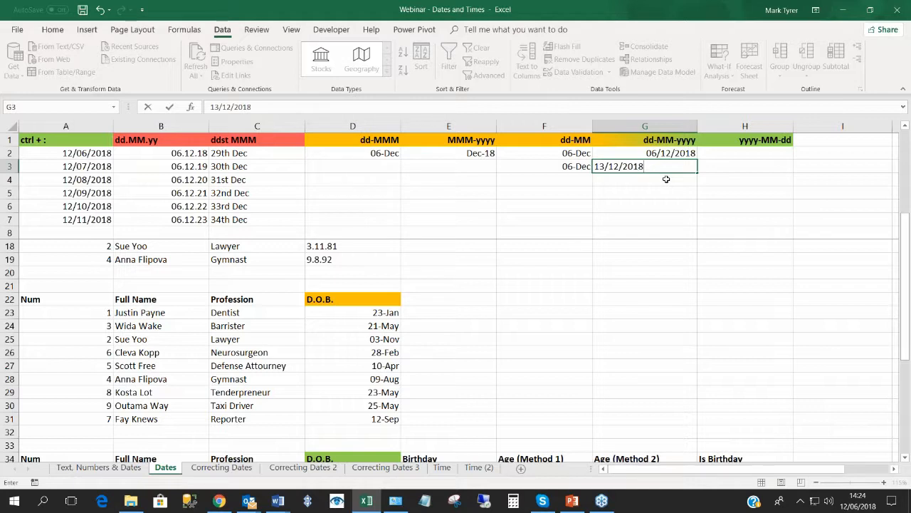
key("Return")
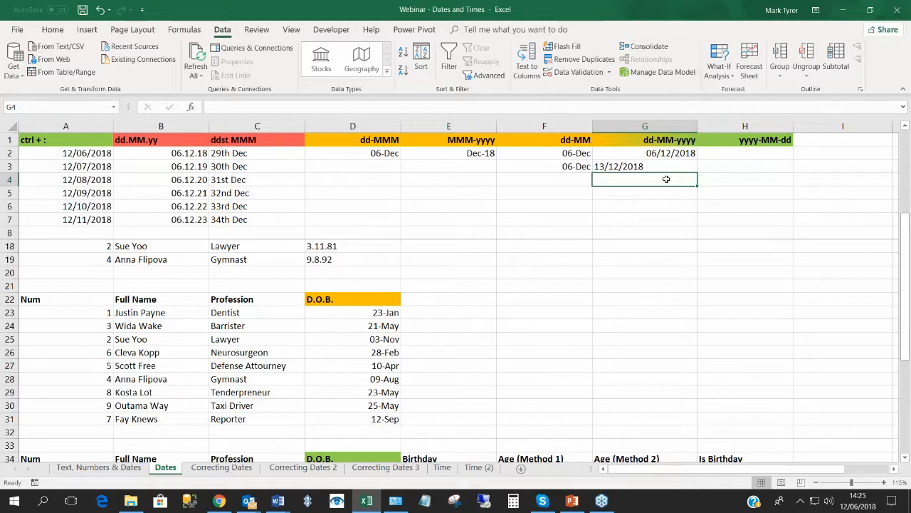
Compare how the entries in G2 and G3 are aligned and stored under the month-first system format.
left_click(646, 155)
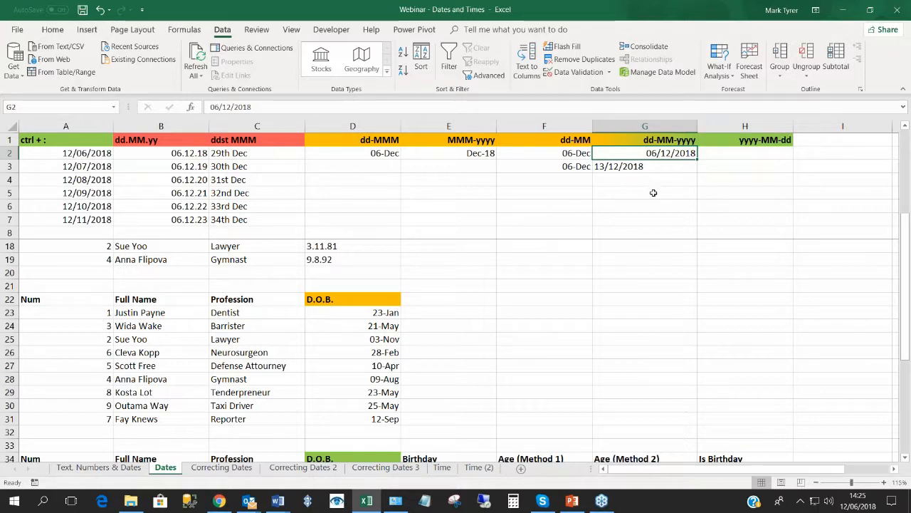
left_click(613, 166)
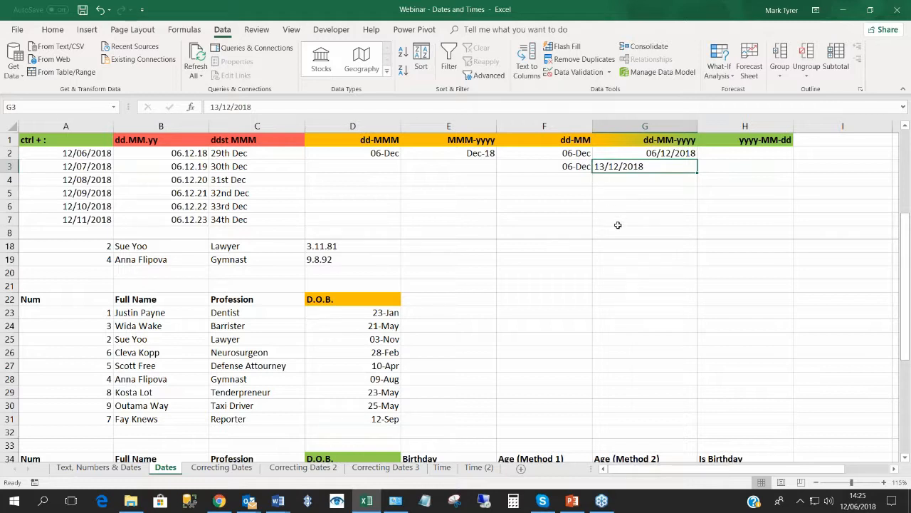
left_click(599, 175)
left_click(605, 168)
left_click(621, 155)
left_click(622, 165)
left_click(621, 182)
left_click(623, 161)
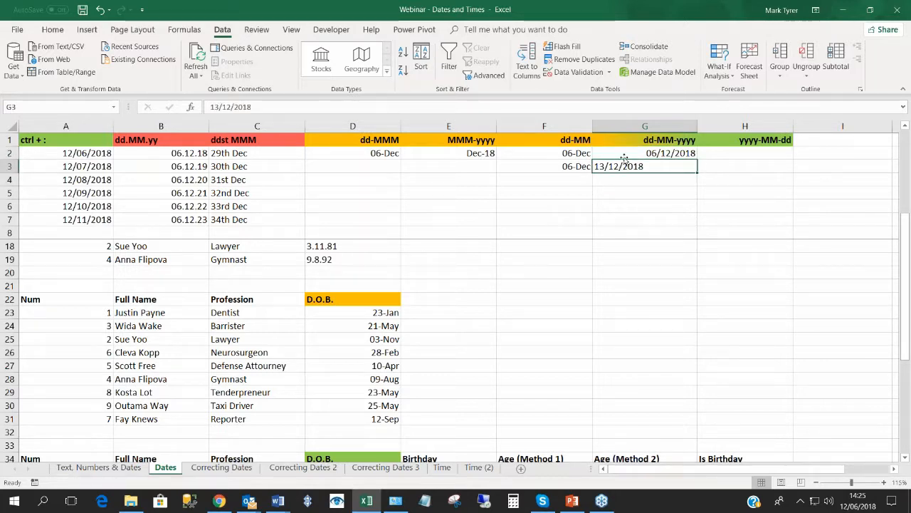
left_click(624, 155)
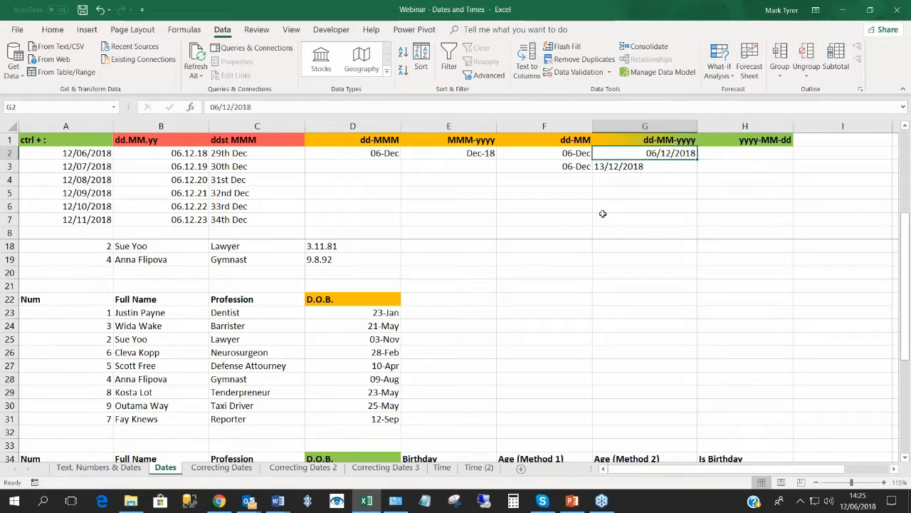
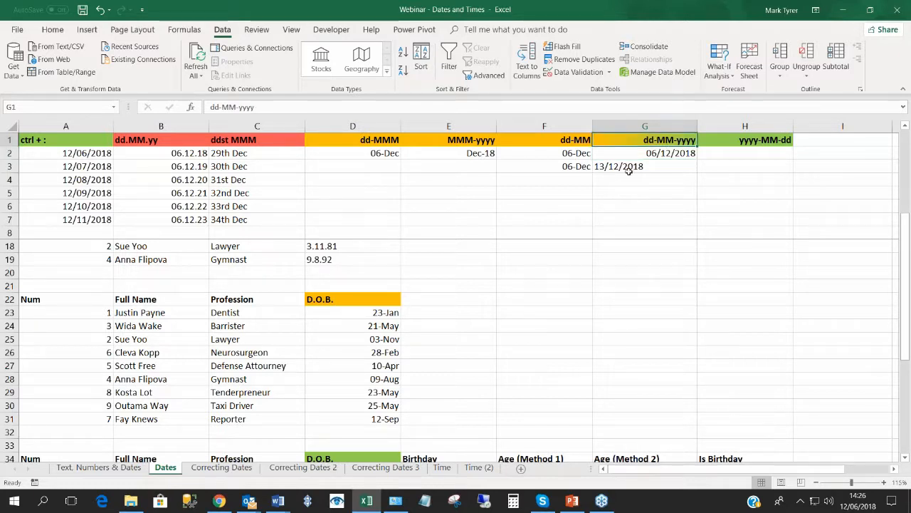
left_click(626, 156)
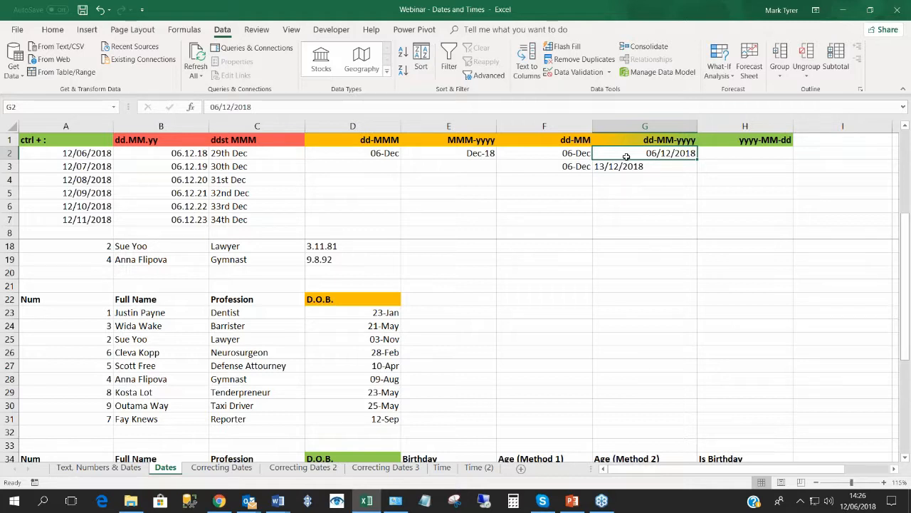
Enter the date as 2018-12-06 in H2 and check it against the yyyy-MM-dd heading.
left_click(737, 158)
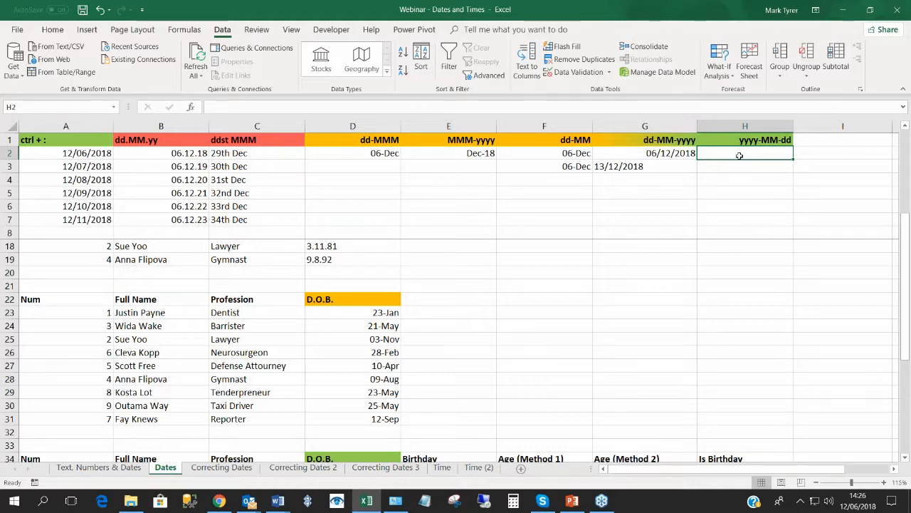
type("2018")
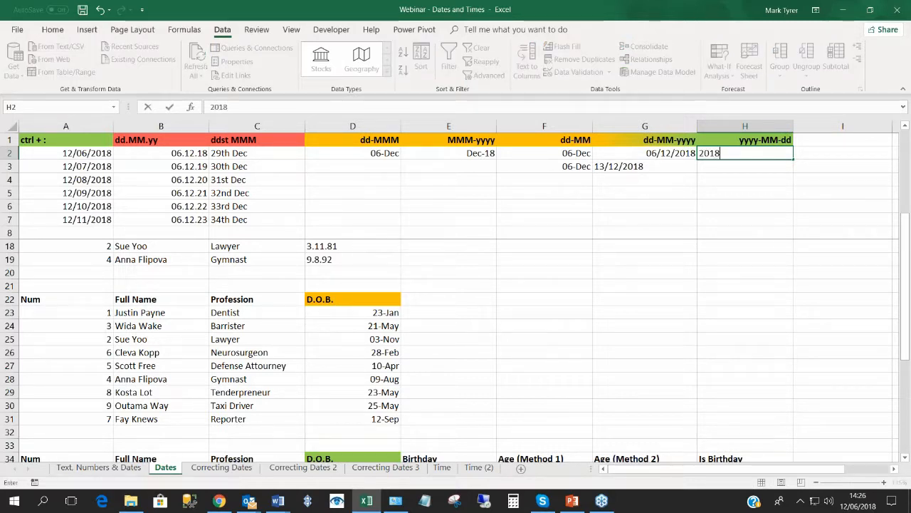
type("-12-06")
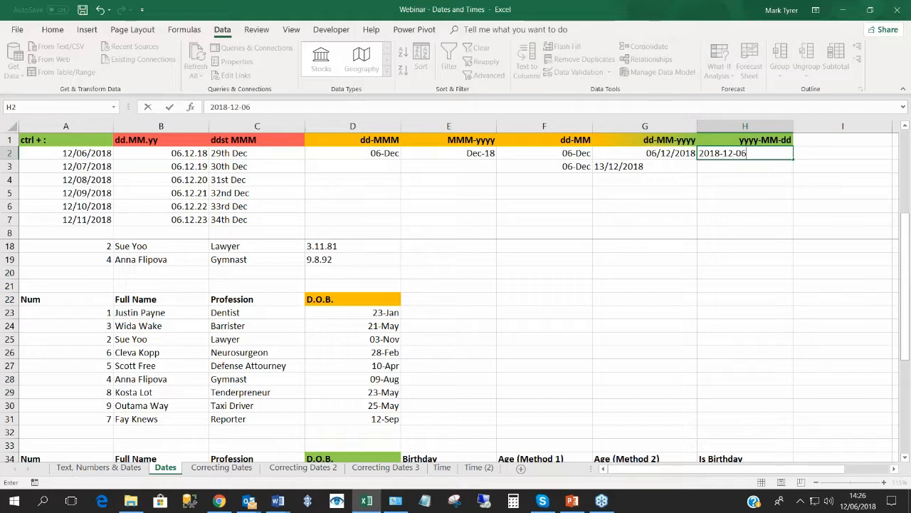
key("Return")
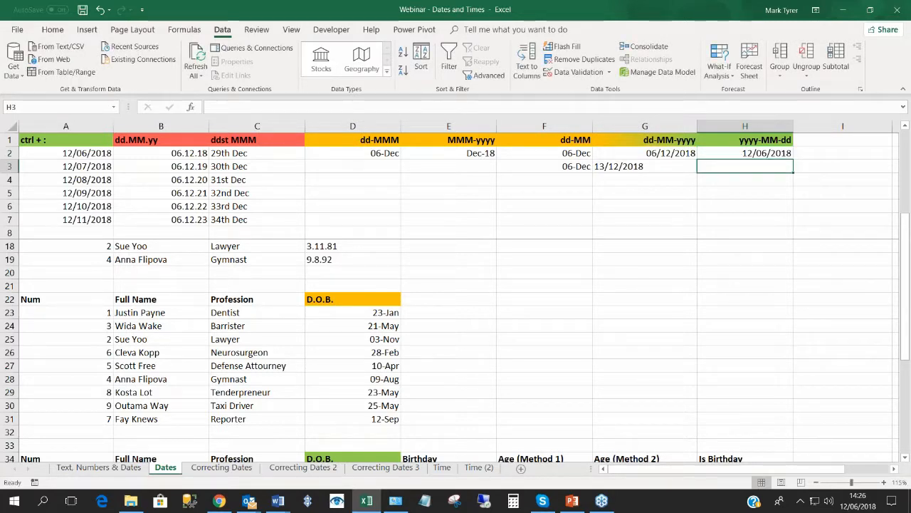
left_click(746, 153)
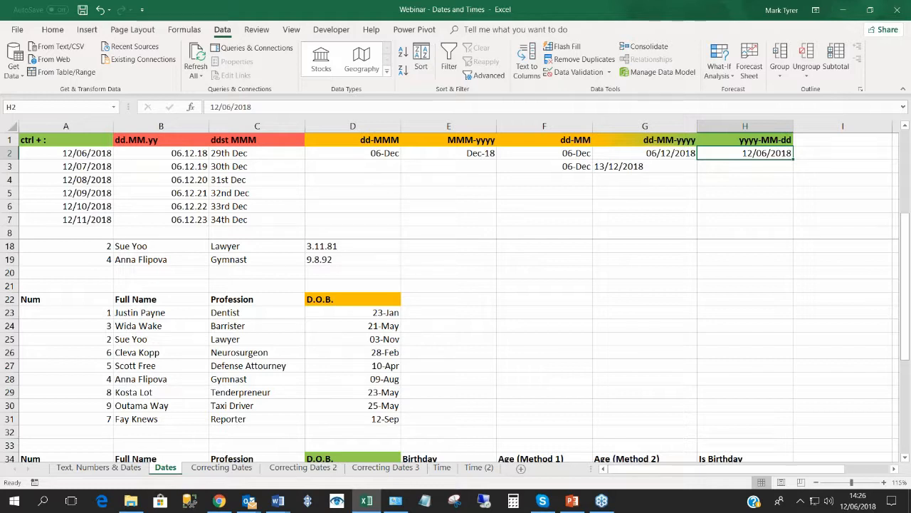
left_click(735, 140)
left_click(740, 165)
left_click(744, 142)
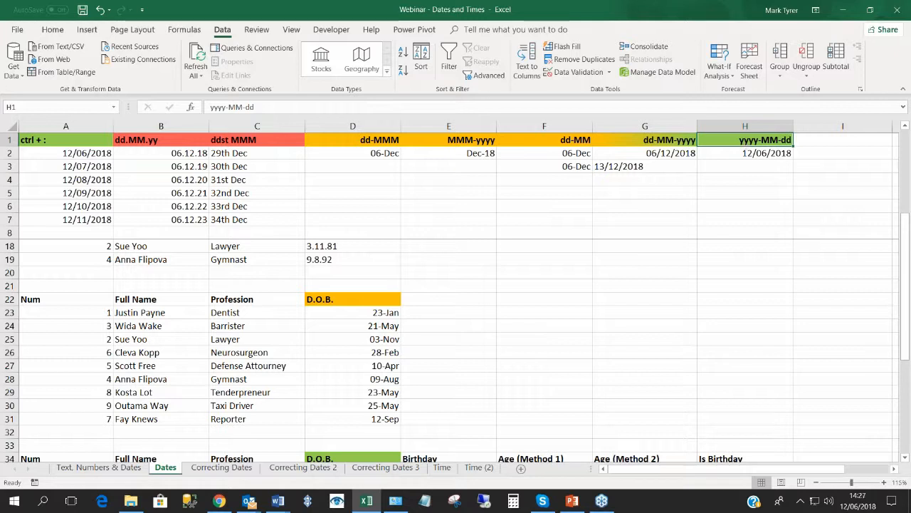
Insert the current date as a fixed value in H3.
left_click(742, 163)
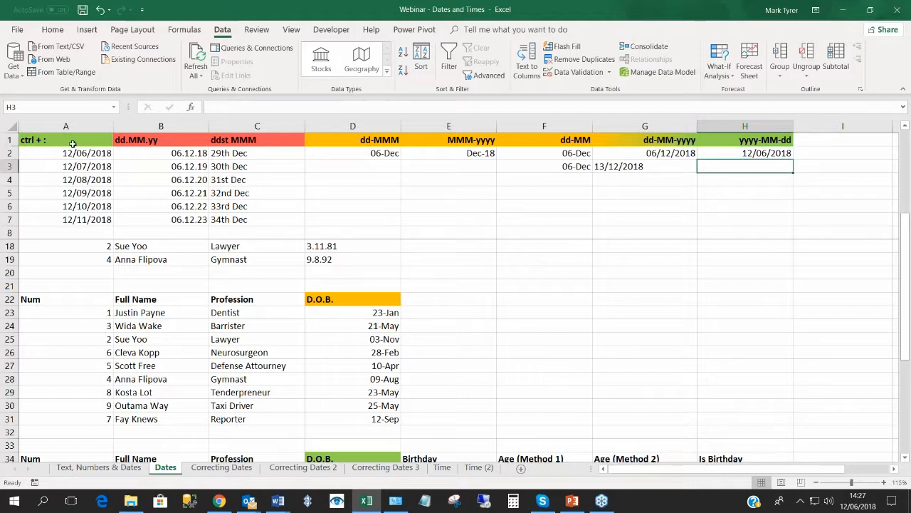
key("ctrl+semicolon")
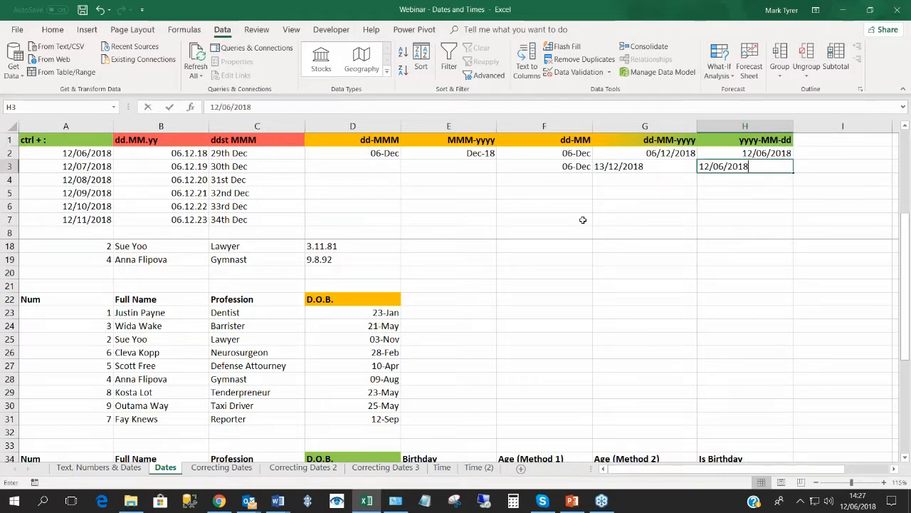
key("Return")
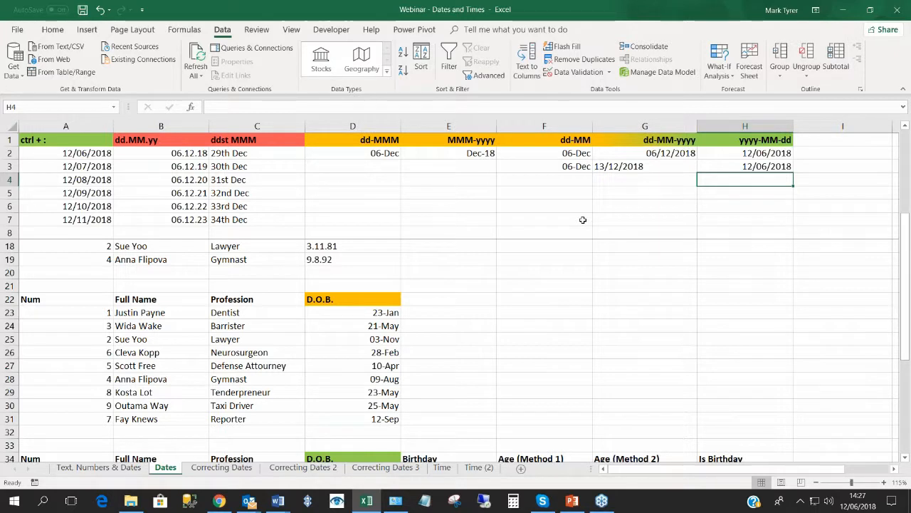
Examine the full dates in the D.O.B. column of the table at row 34 alongside the entries in H2:H3.
left_click(346, 304)
left_click(753, 153)
scroll(494, 254, "down", 4)
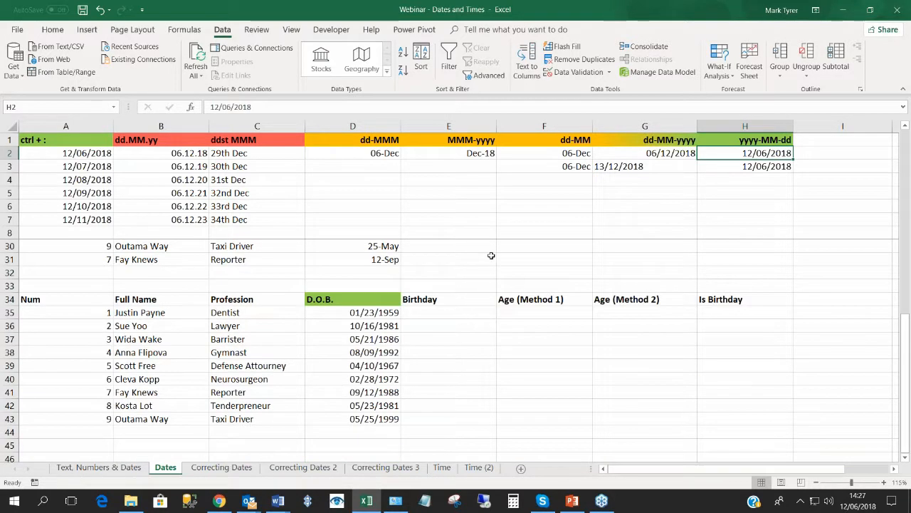
left_click(353, 317)
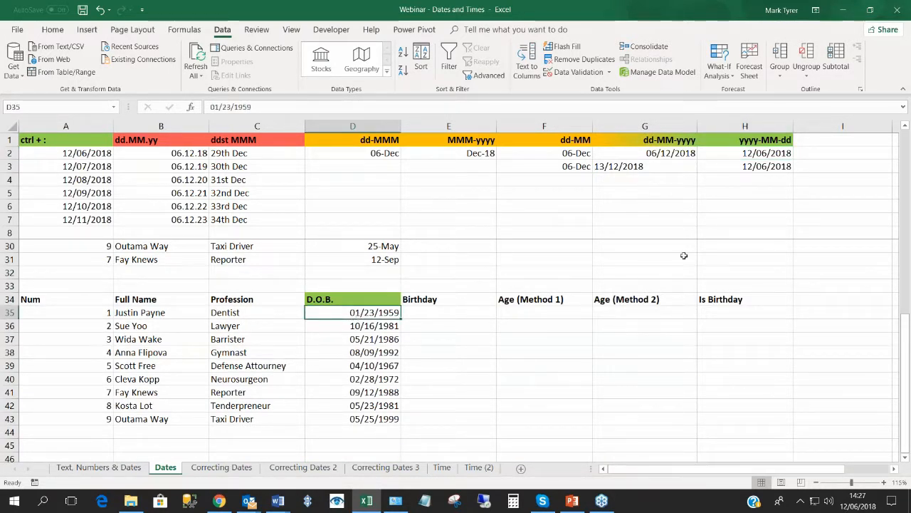
left_click(747, 153)
left_click(745, 166)
key("Up")
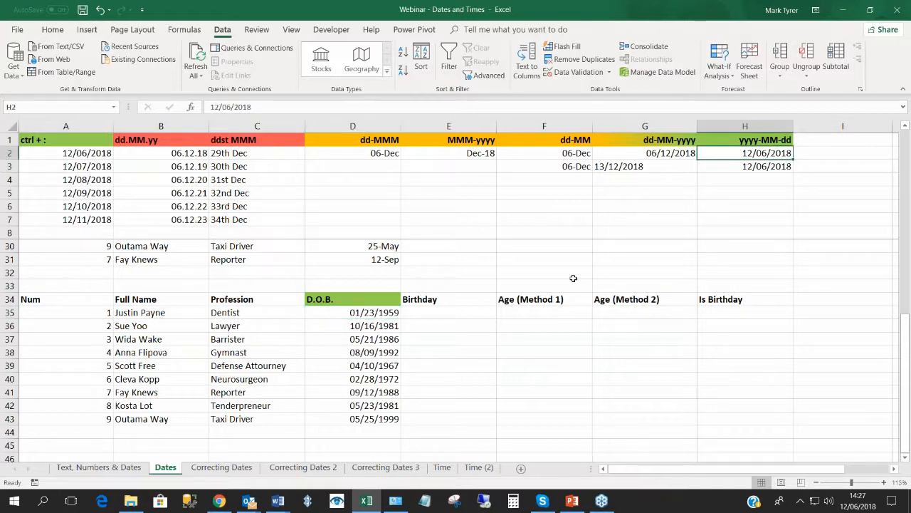
left_click(354, 313)
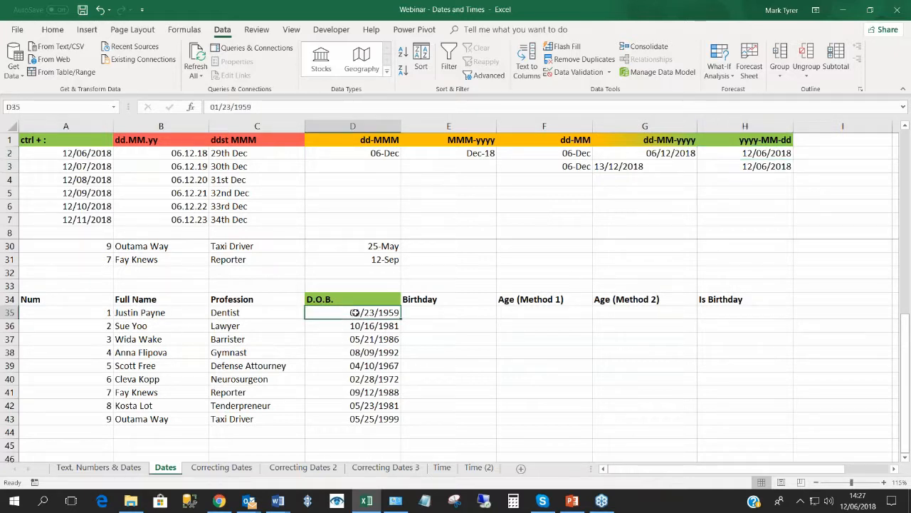
scroll(354, 317, "up", 2)
scroll(354, 317, "down", 3)
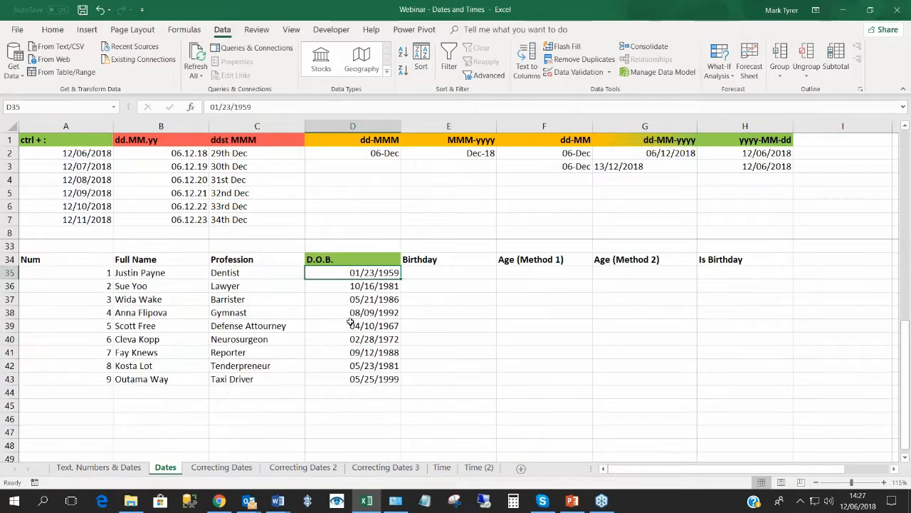
left_click(347, 259)
left_click(348, 280)
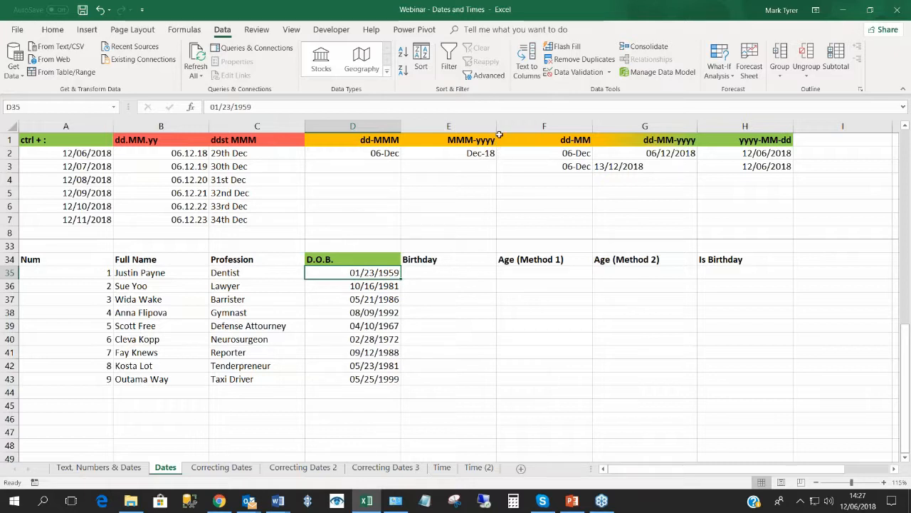
Start a TEXT formula in E35 under the Birthday heading, after checking the MMM-yyyy date in E2.
left_click(421, 271)
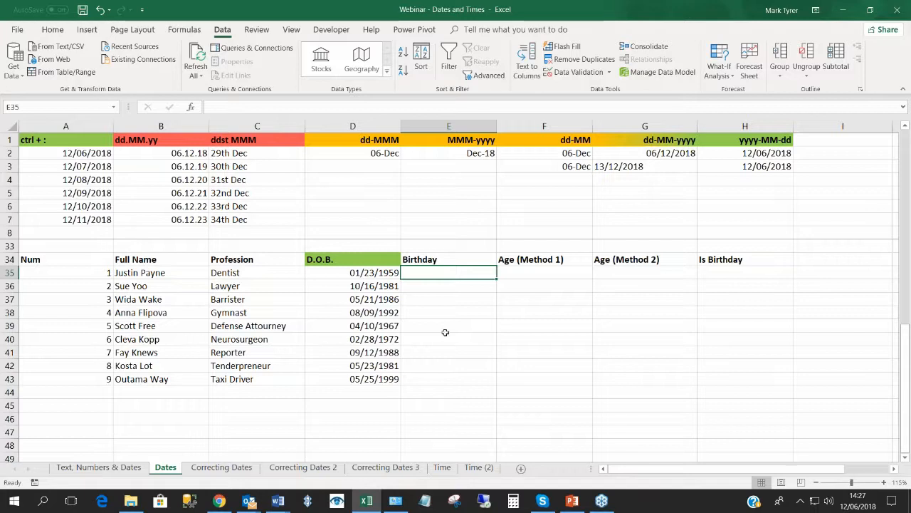
left_click(444, 155)
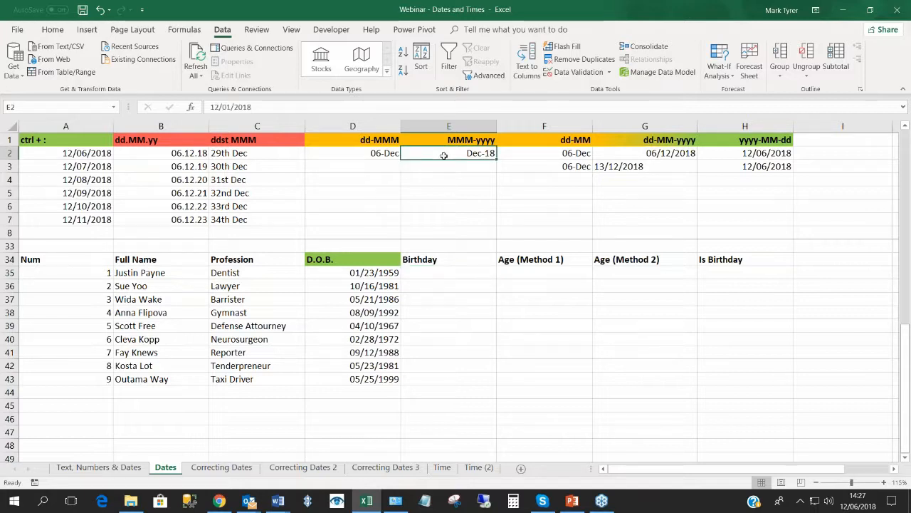
left_click(426, 273)
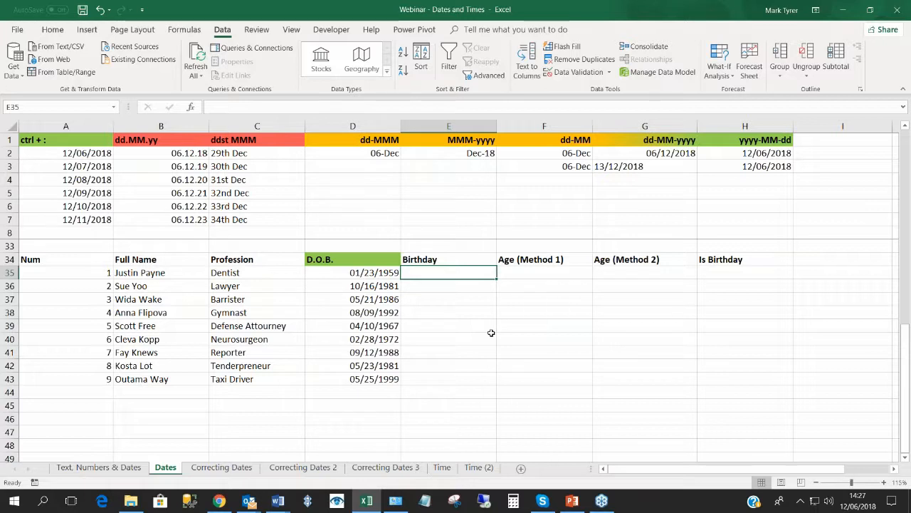
type("=text")
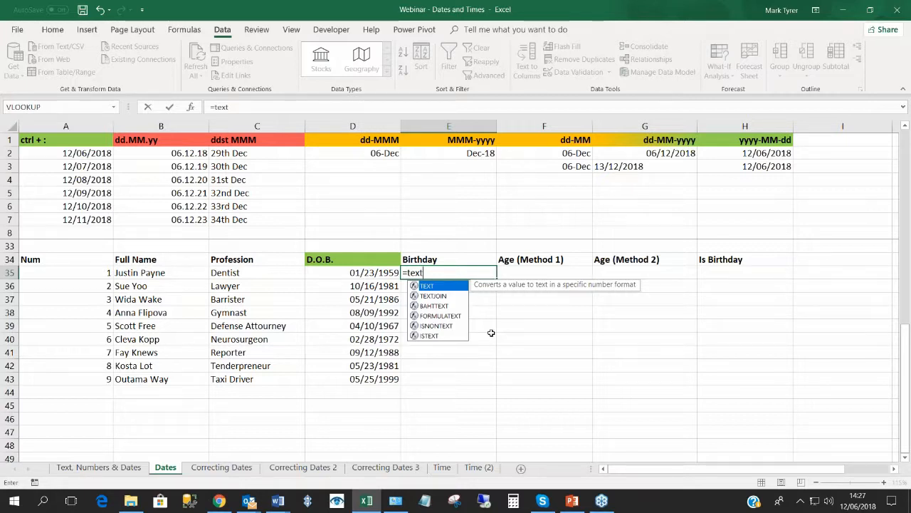
Complete the formula =TEXT(D35,"dd-MMM") in Birthday cell E35 to extract day and month from the D.O.B.
type("(")
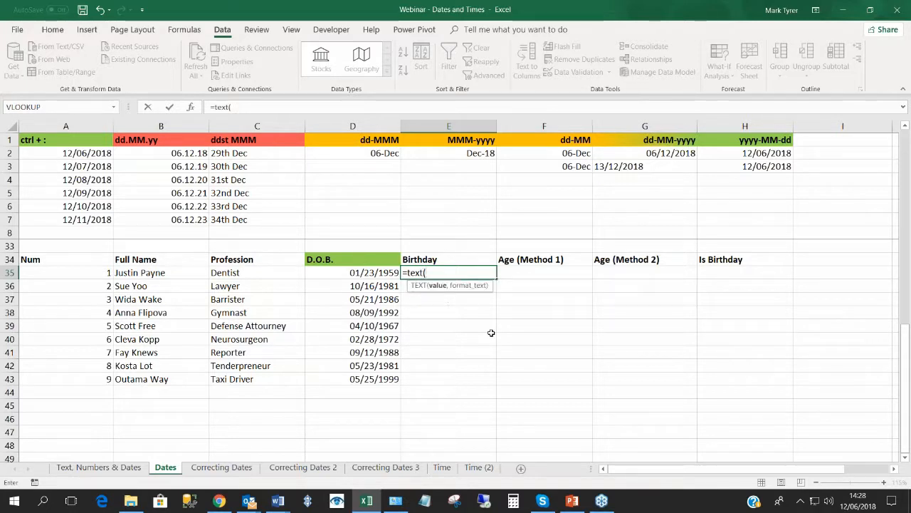
left_click(345, 272)
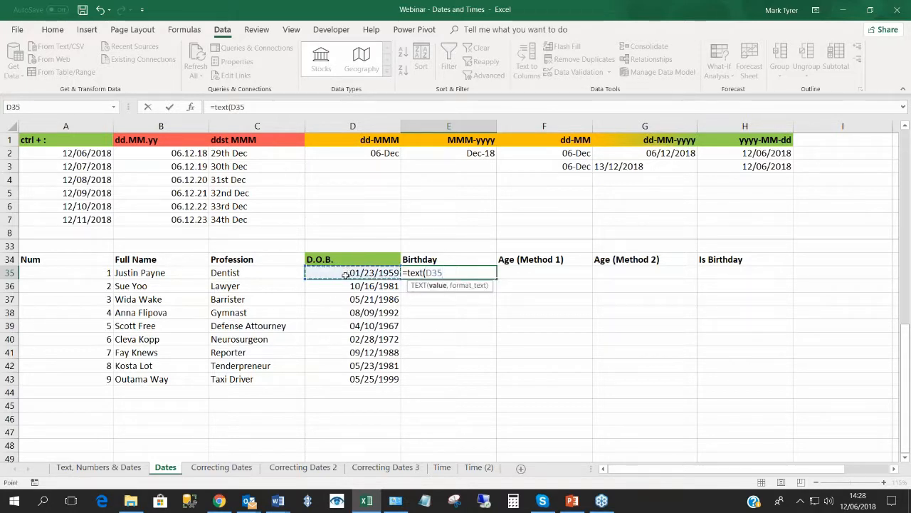
type(",\"")
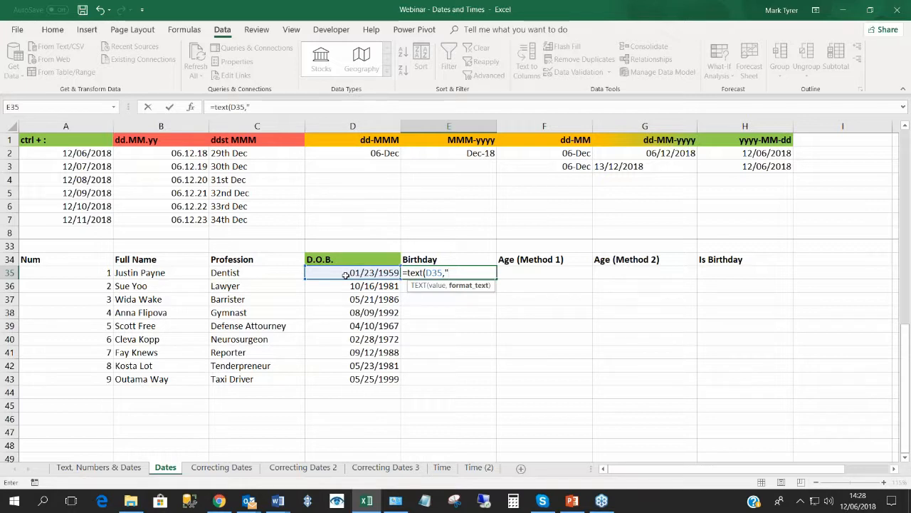
type("dd MMM")
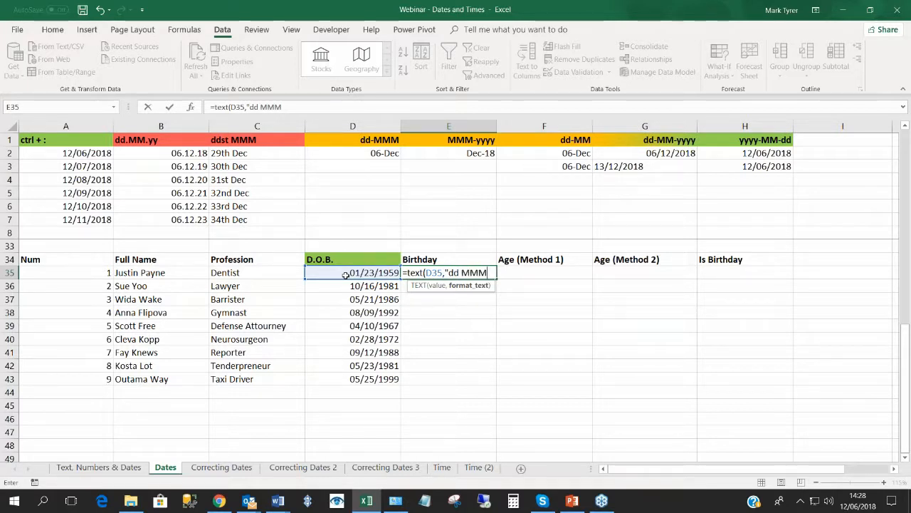
type("\"")
left_click(463, 273)
key("BackSpace")
type("-")
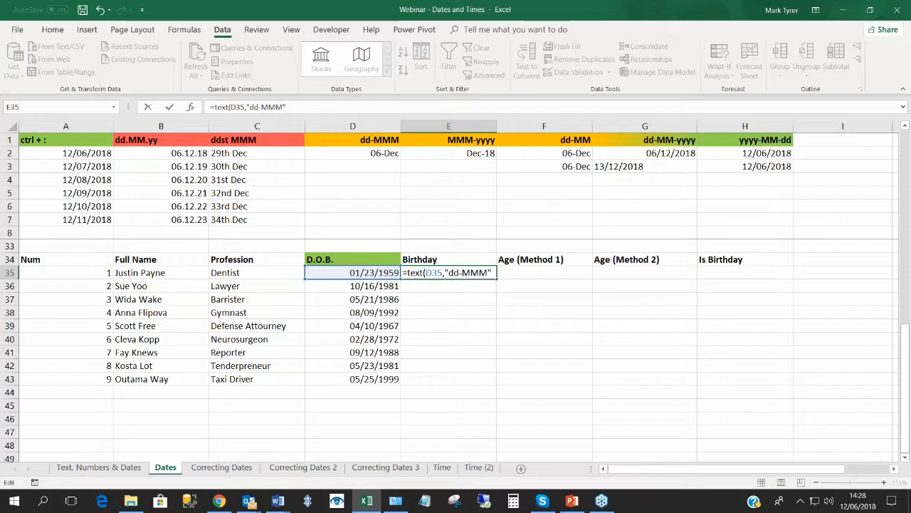
key("Return")
Fill the Birthday formula from E35 down through E43.
left_click(435, 273)
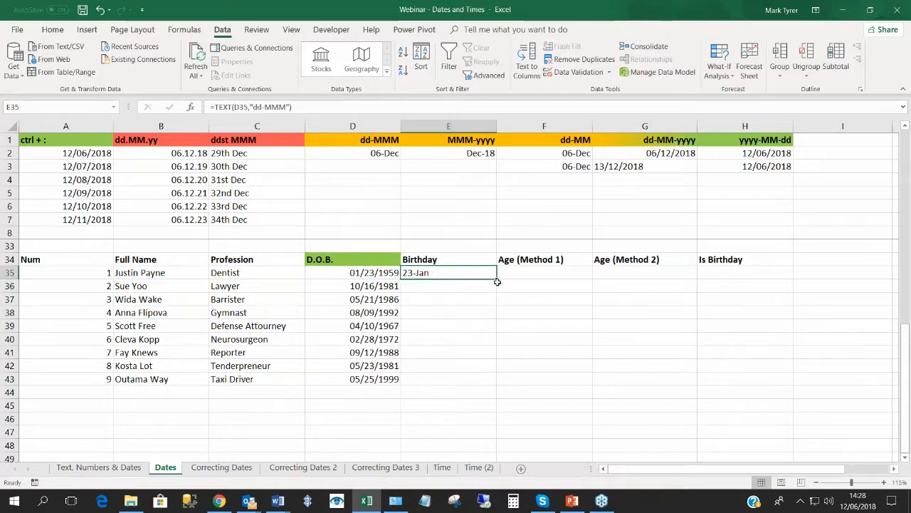
left_click_drag(497, 280, 476, 386)
left_click(409, 300)
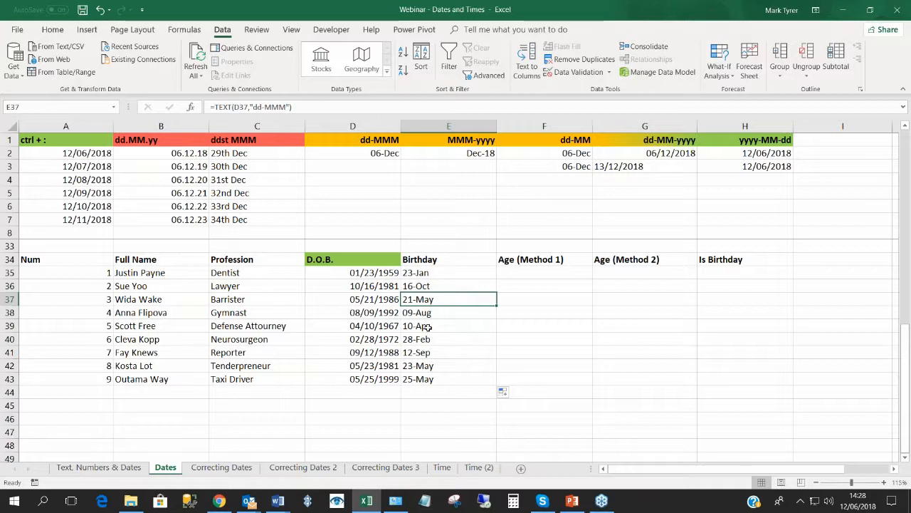
Sort the people table in ascending order by the Birthday column.
left_click(443, 274)
left_click(437, 311)
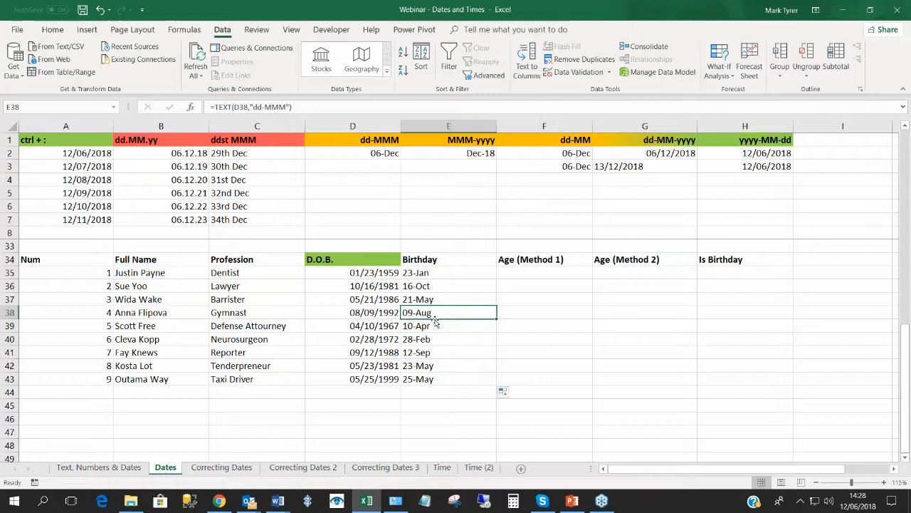
left_click(432, 302)
left_click(431, 314)
left_click(430, 301)
left_click(430, 312)
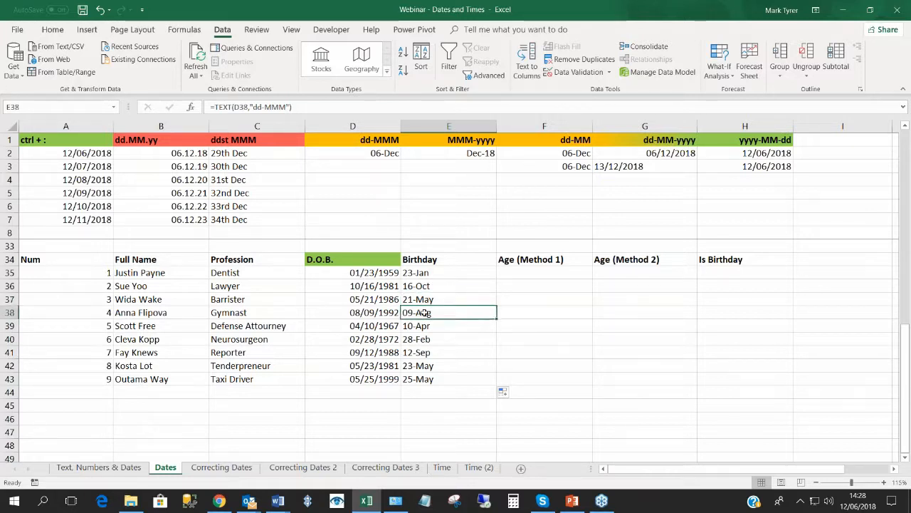
left_click(427, 301)
left_click(427, 312)
left_click(403, 54)
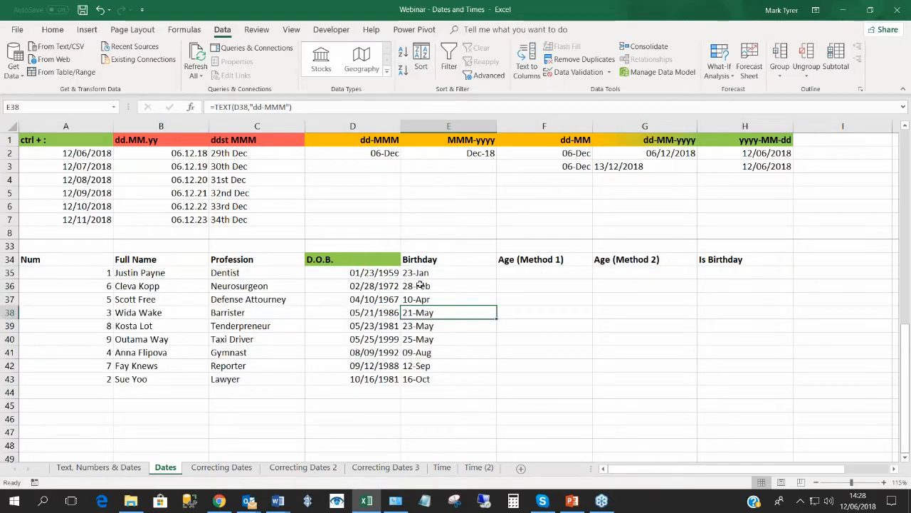
left_click_drag(415, 273, 418, 379)
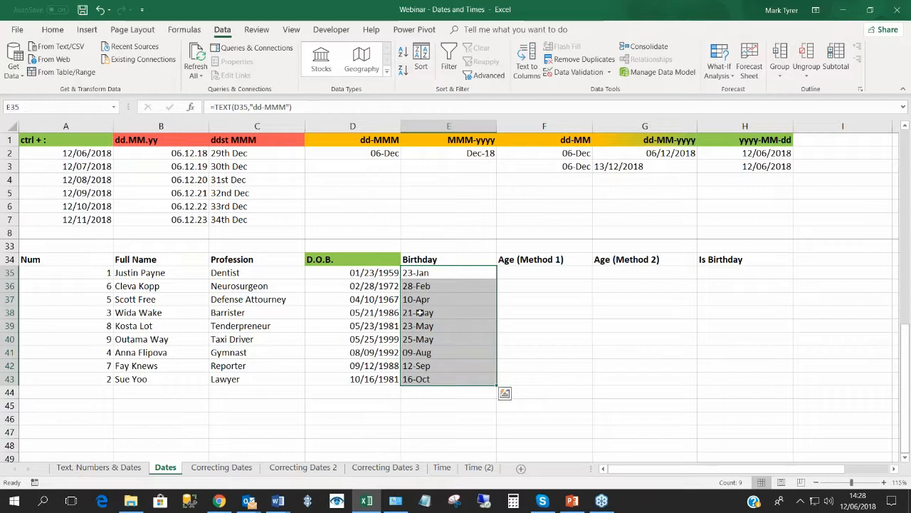
left_click(420, 312)
left_click(417, 272)
left_click(425, 325)
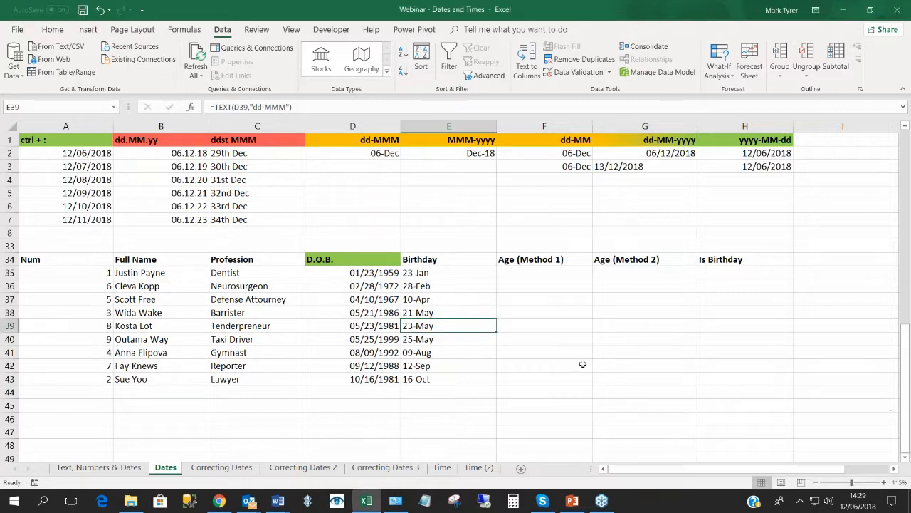
left_click(440, 274)
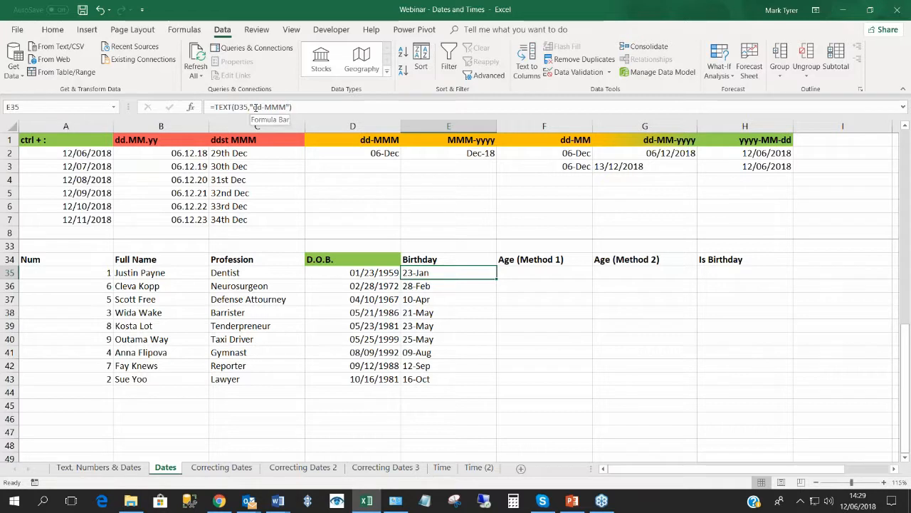
Enter the formula =TODAY() in F35, the first cell under Age (Method 1).
left_click(538, 277)
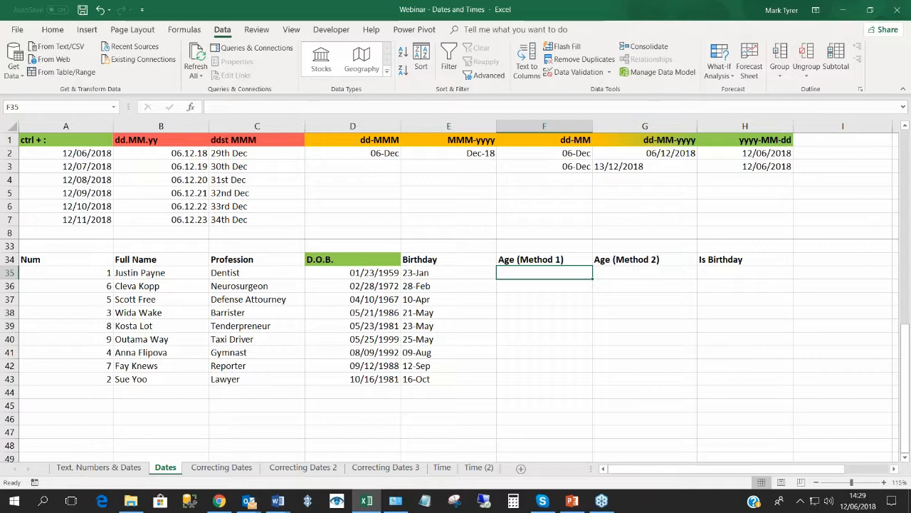
type("=today")
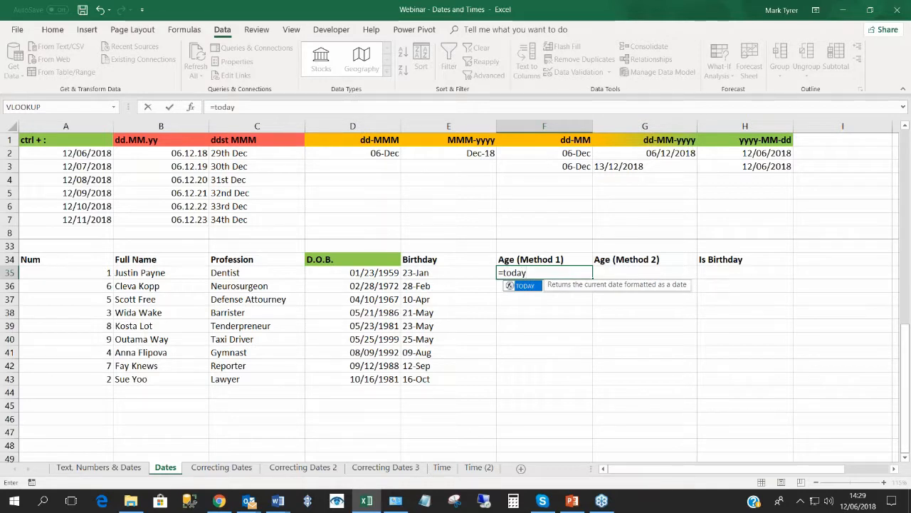
type("()")
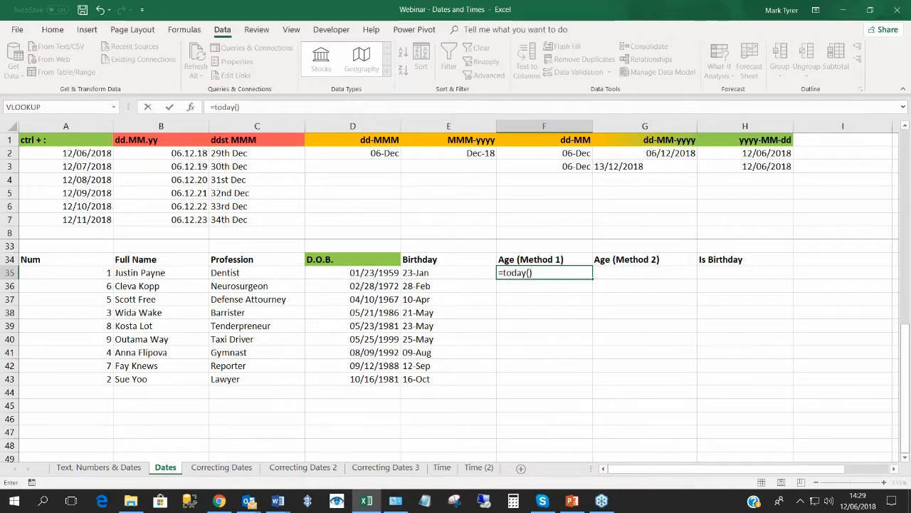
key("Return")
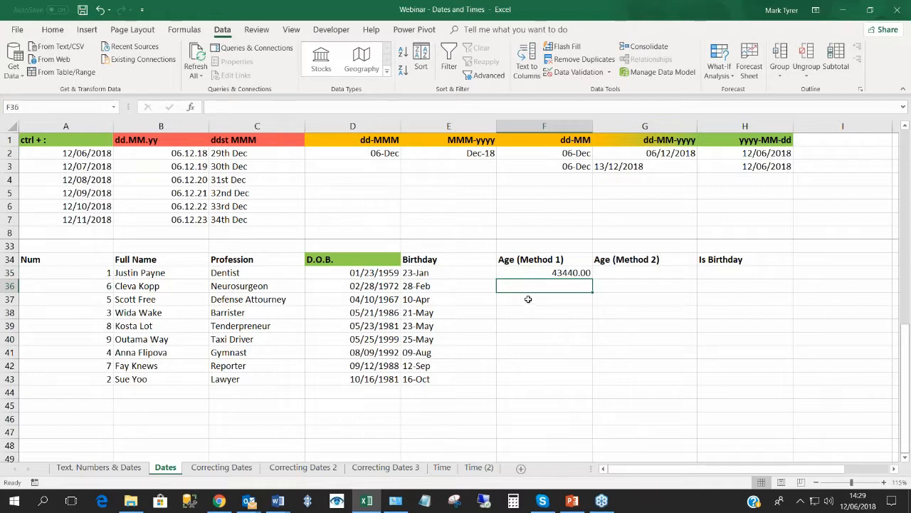
Format the TODAY result in F35 as a Short Date.
left_click(538, 271)
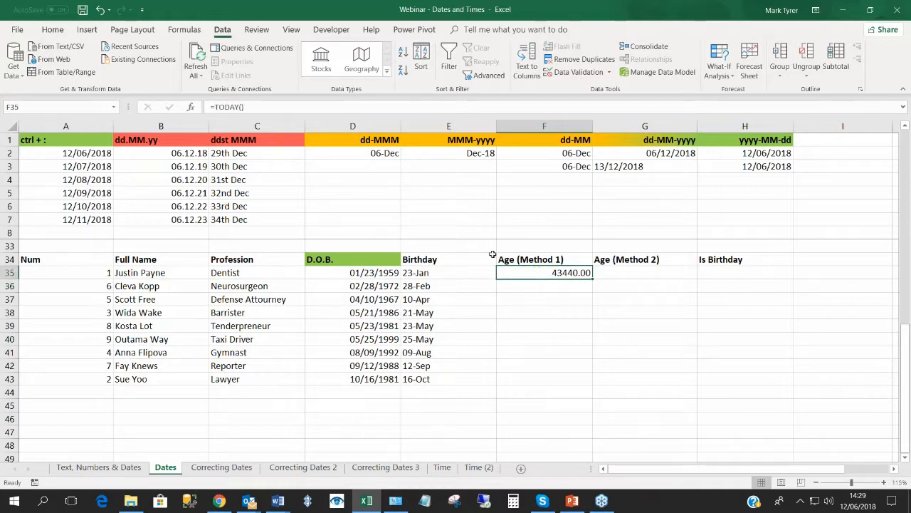
left_click(62, 30)
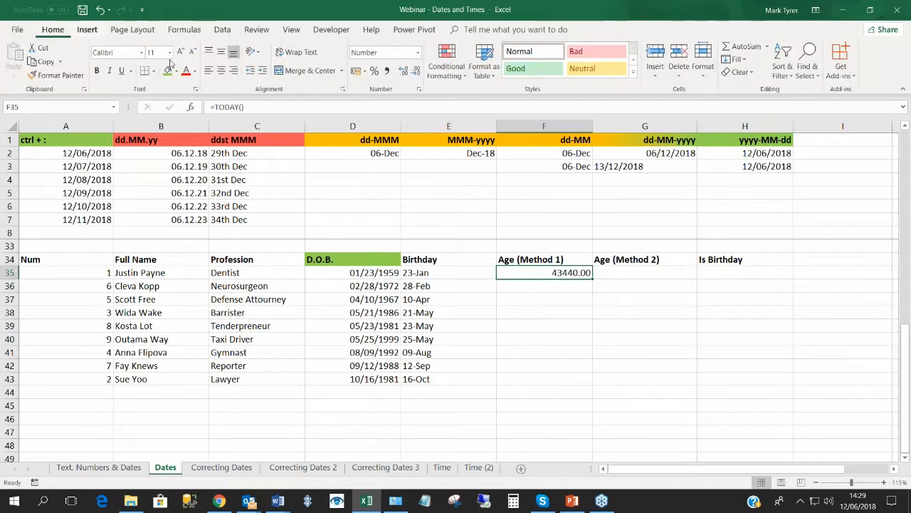
left_click(417, 52)
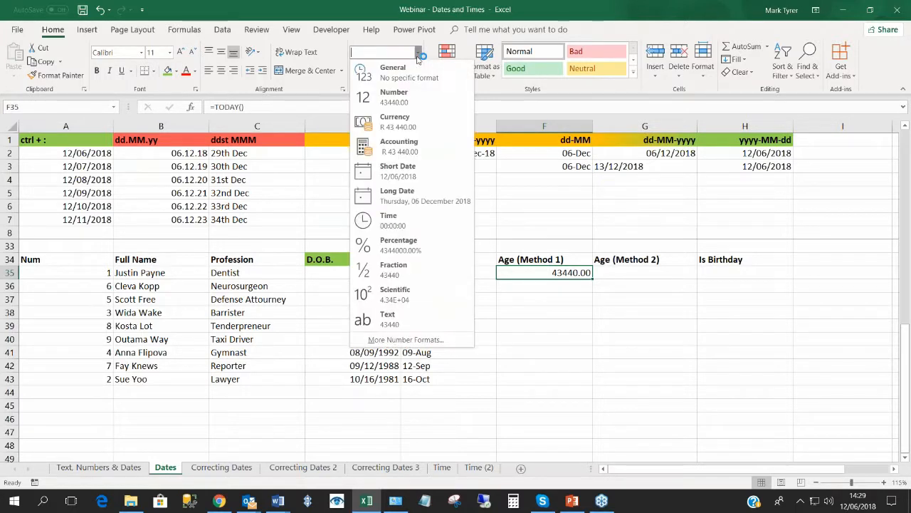
left_click(397, 175)
left_click(527, 289)
left_click(535, 274)
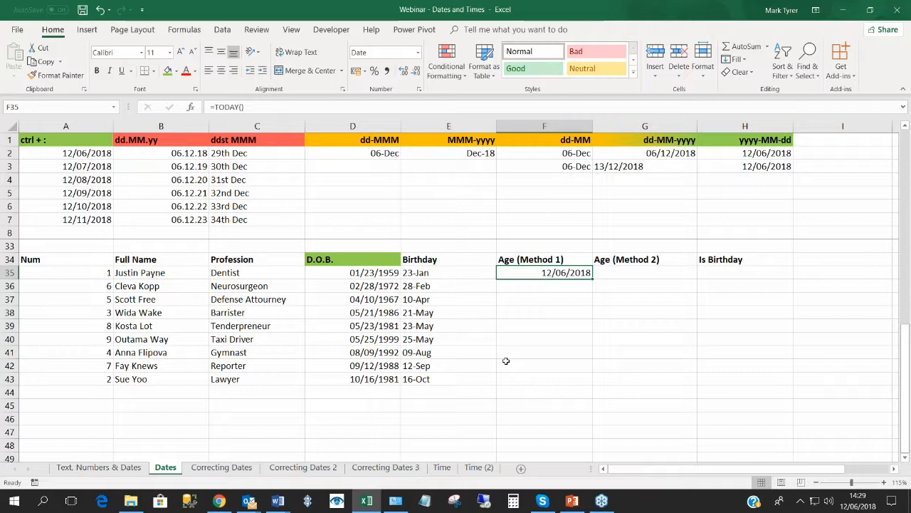
left_click(566, 289)
left_click(559, 272)
left_click(545, 288)
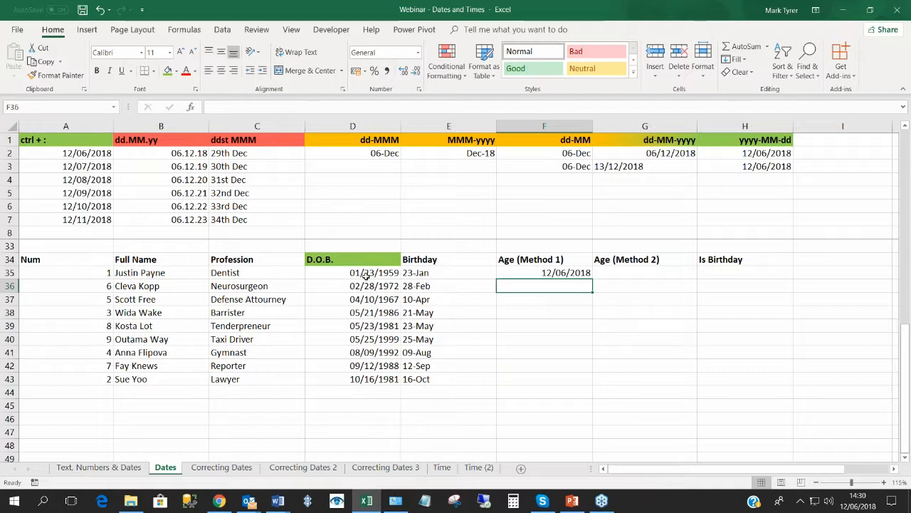
Extend the F35 formula to subtract the date of birth, making it =TODAY()-D35.
double_click(534, 273)
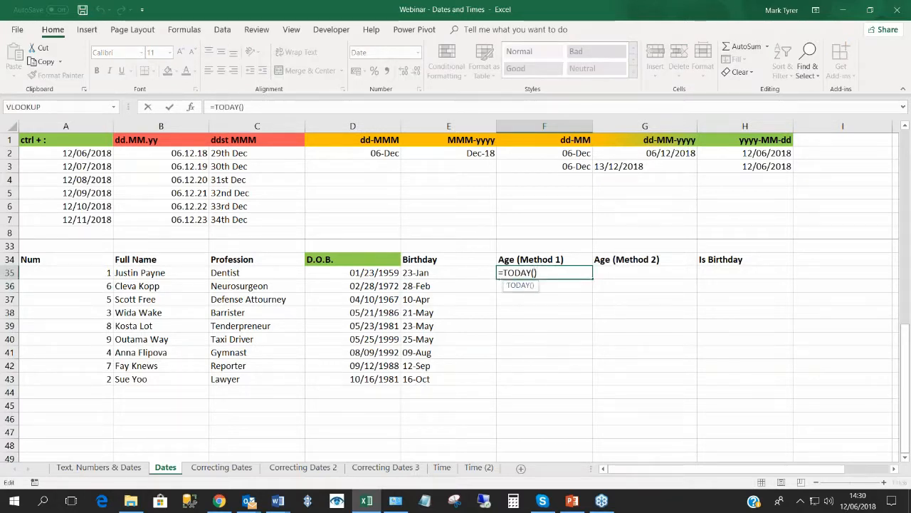
left_click(504, 273)
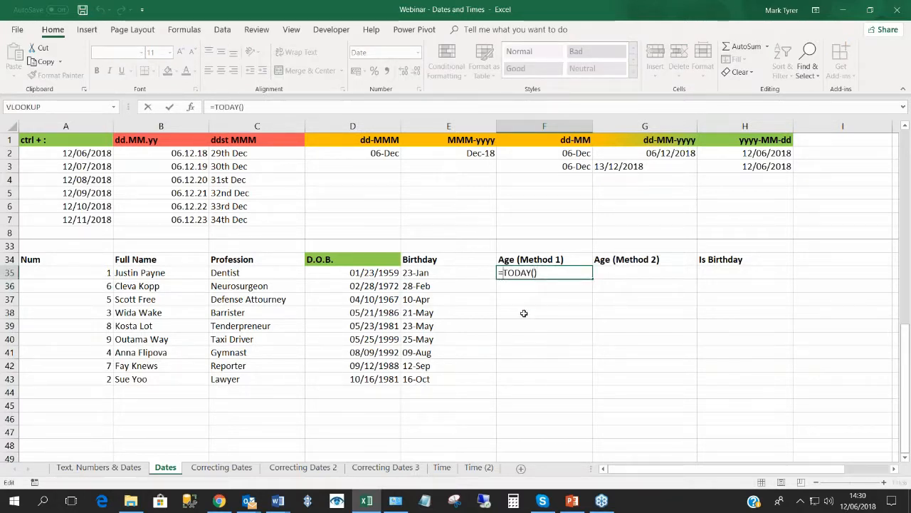
type("-")
left_click(366, 273)
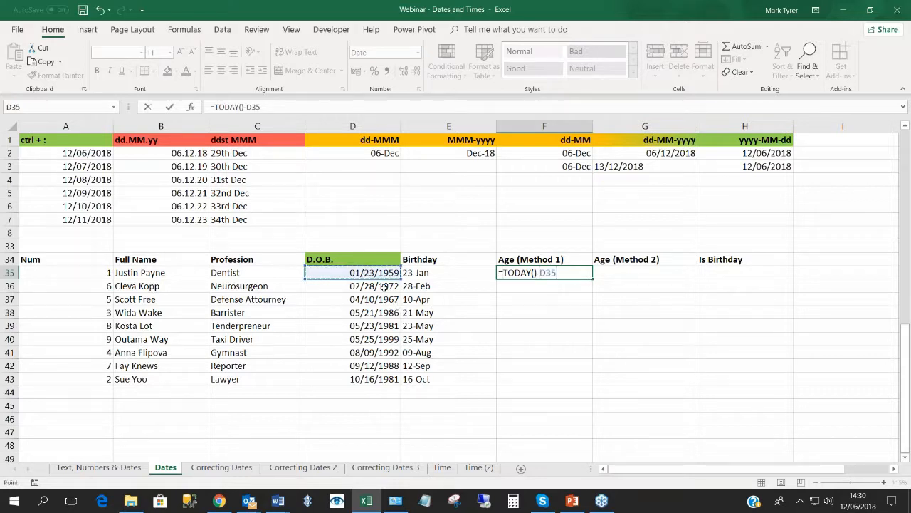
key("Return")
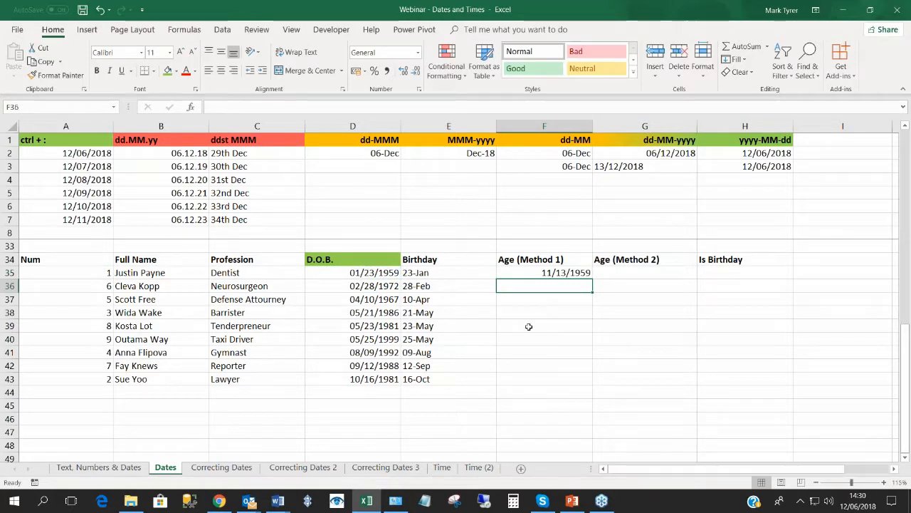
Apply the Number format to F35 so the date difference is expressed in days.
left_click(534, 271)
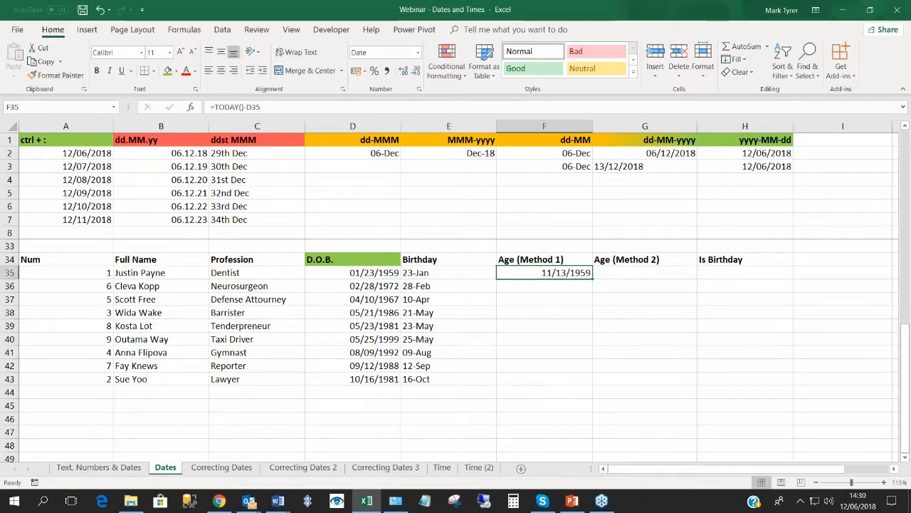
left_click(418, 52)
left_click(388, 93)
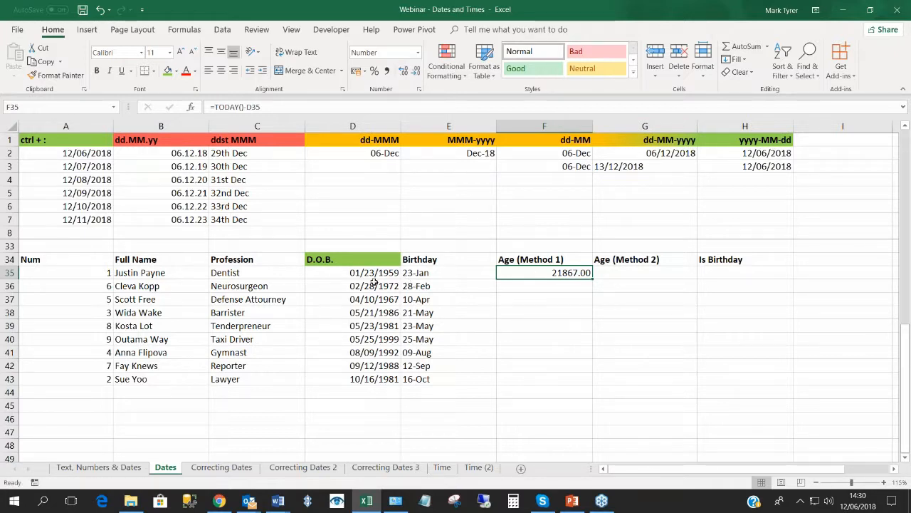
left_click(530, 288)
left_click(531, 273)
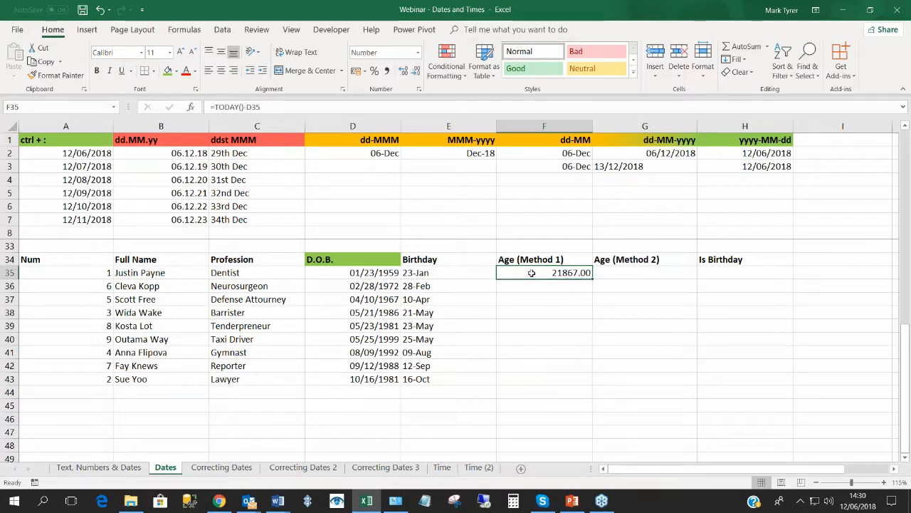
Convert the F35 age from days to years by changing the formula to =(TODAY()-D35)/365.
double_click(504, 273)
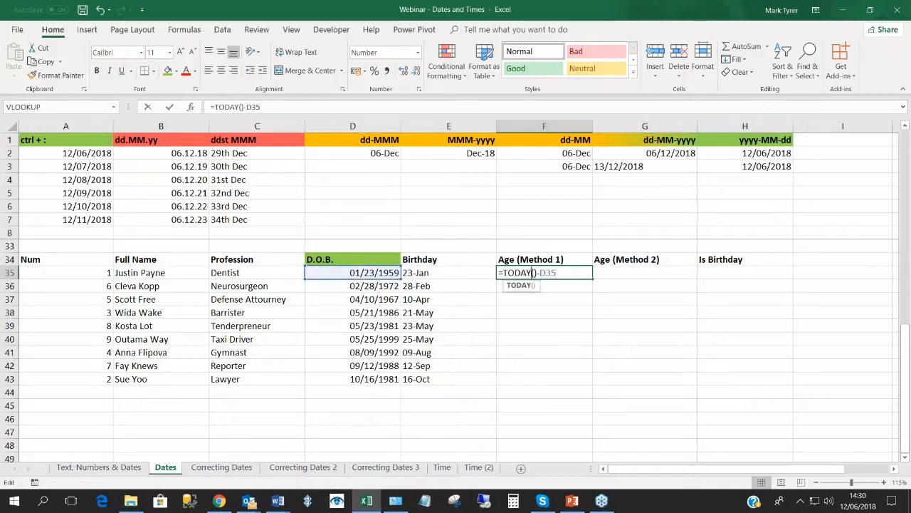
type("(")
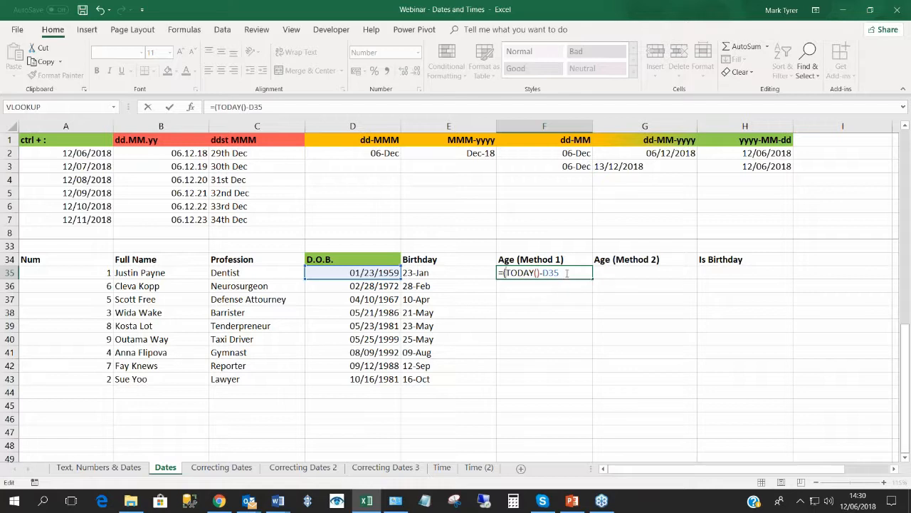
type(")-D35)/365")
key("Return")
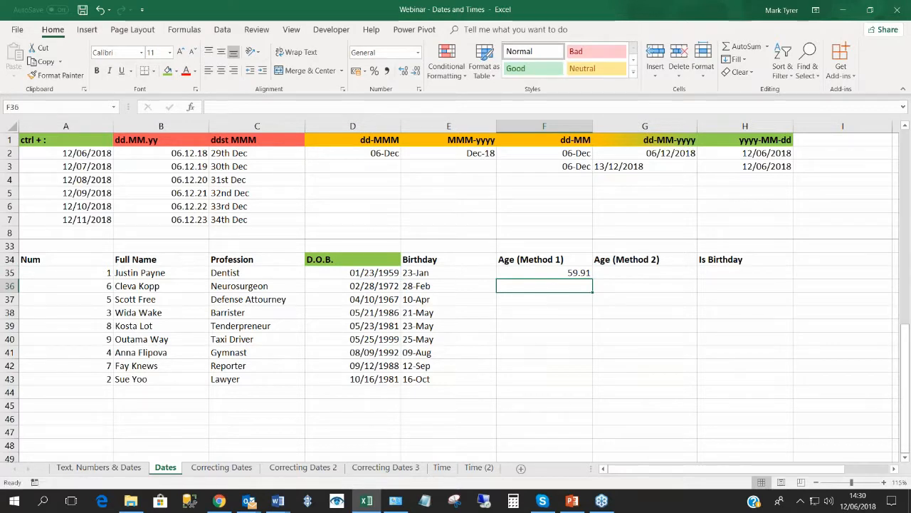
key("Up")
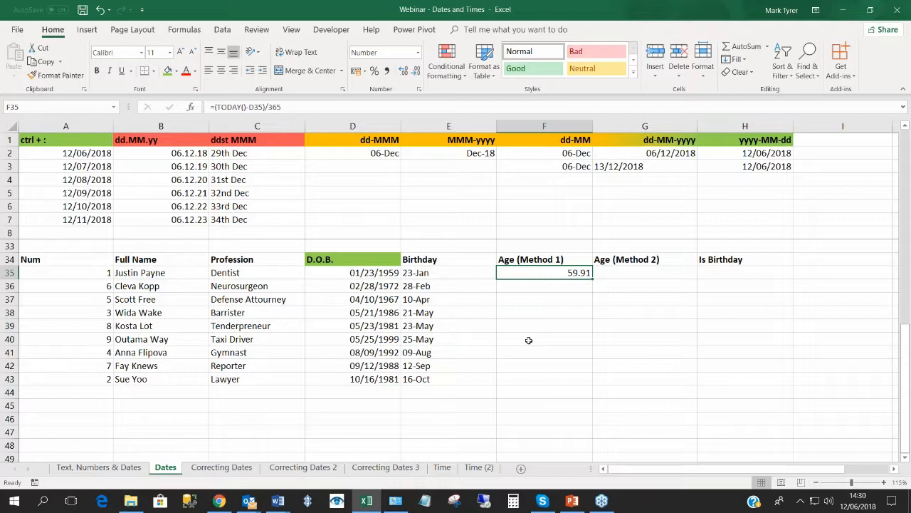
key("Return")
left_click(546, 269)
key("F2")
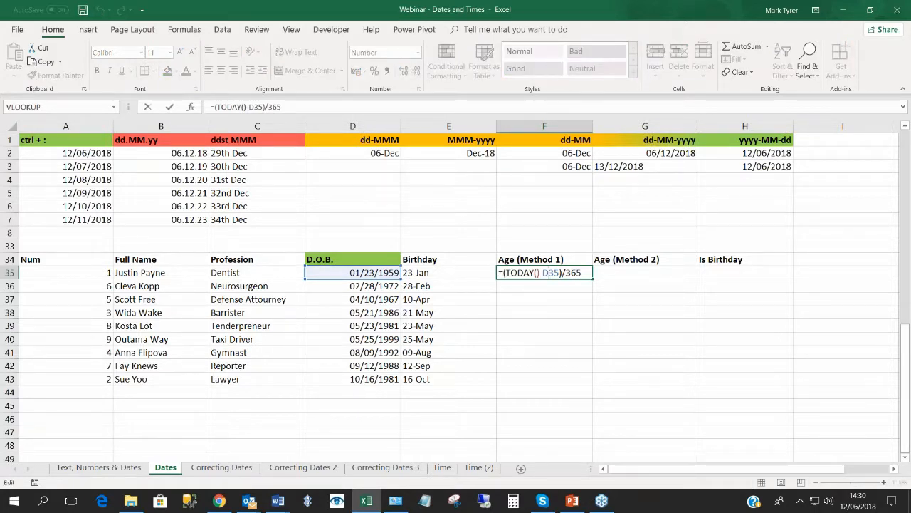
key("Return")
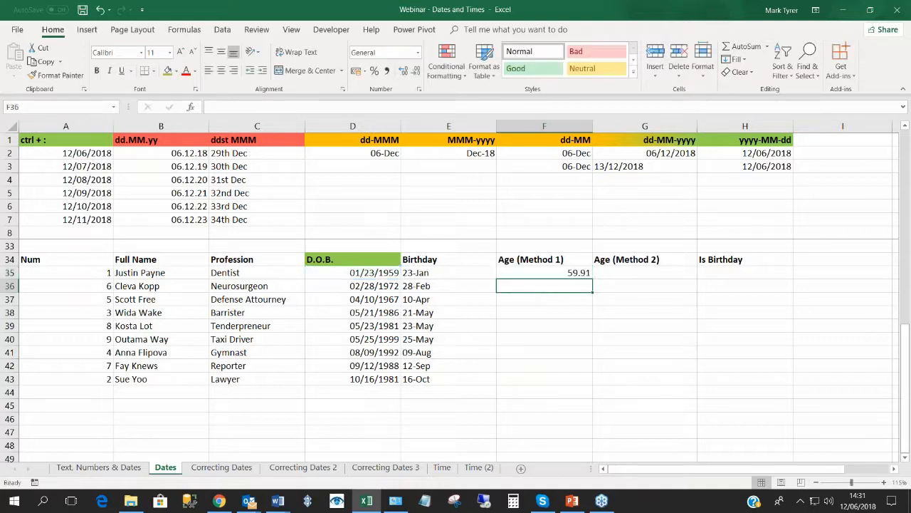
Calculate the first person's age under Age (Method 2) by entering =YEARFRAC(TODAY(),D35) in G35.
left_click(583, 274)
left_click(643, 276)
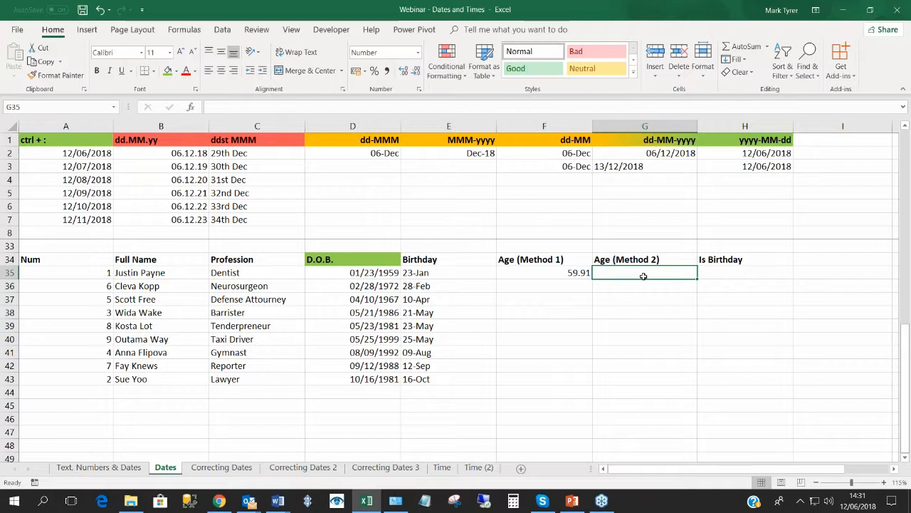
type("=")
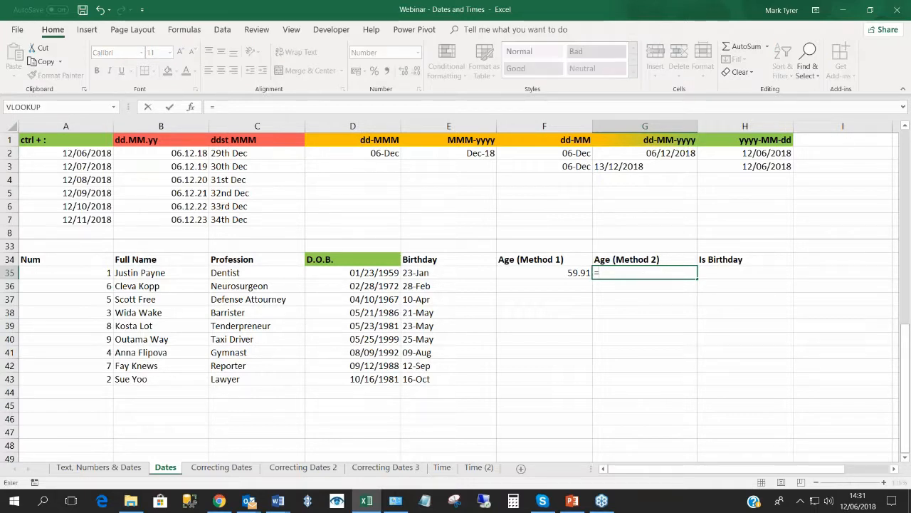
type("y")
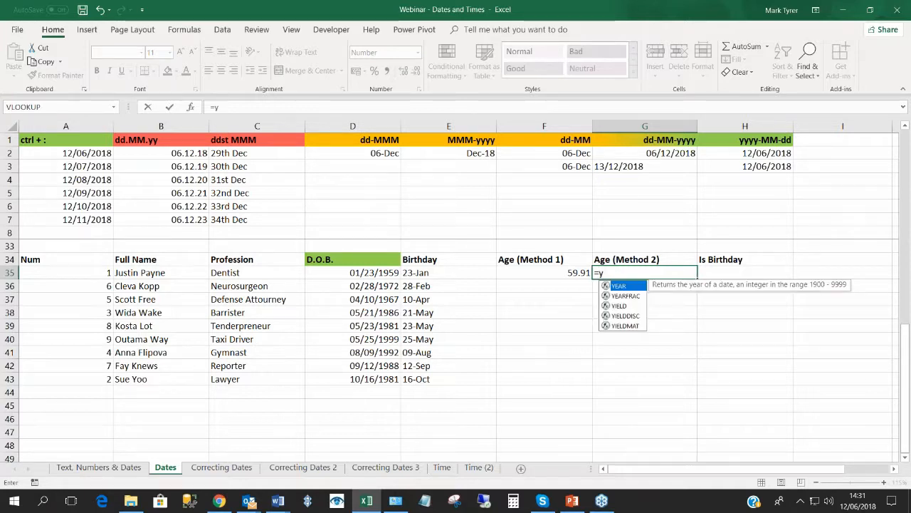
key("Down")
key("Tab")
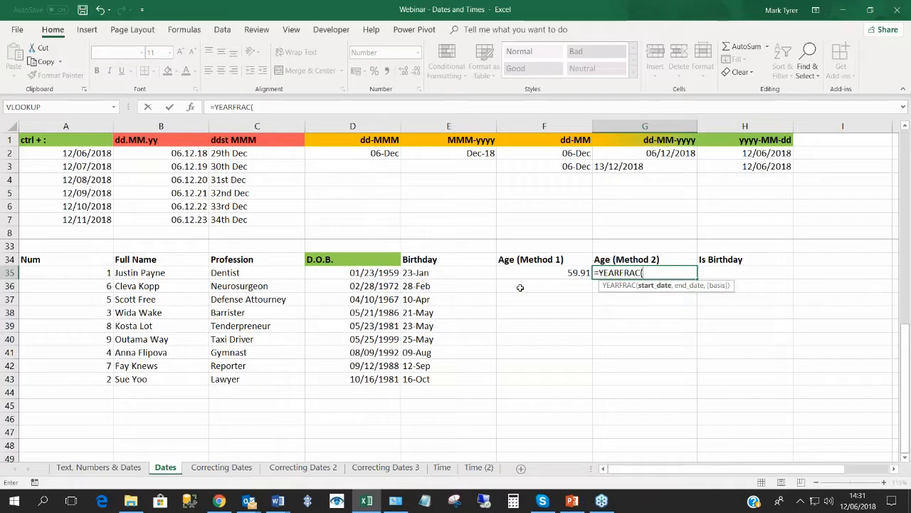
type("toda")
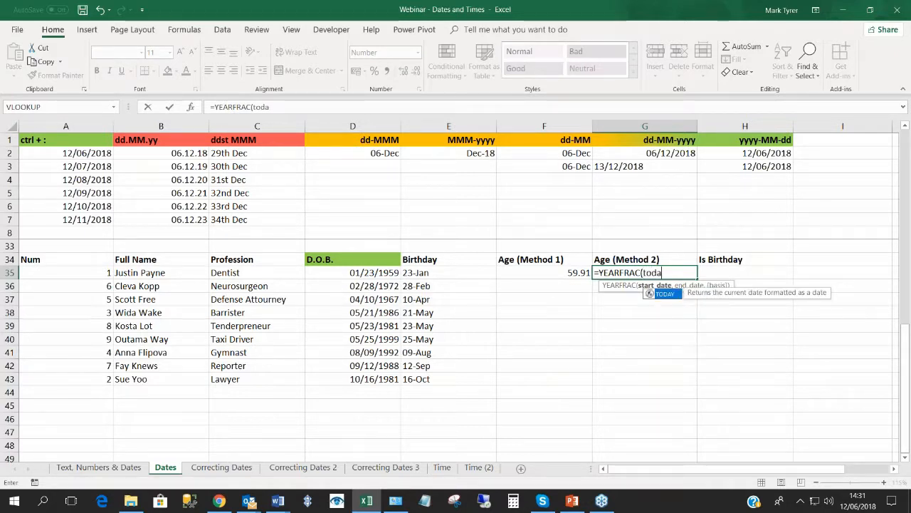
type("y(),")
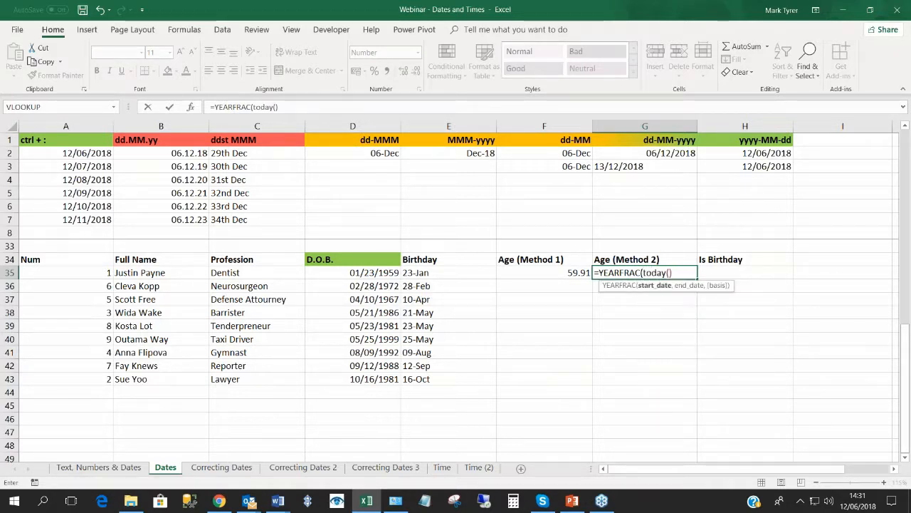
left_click(370, 275)
type(")")
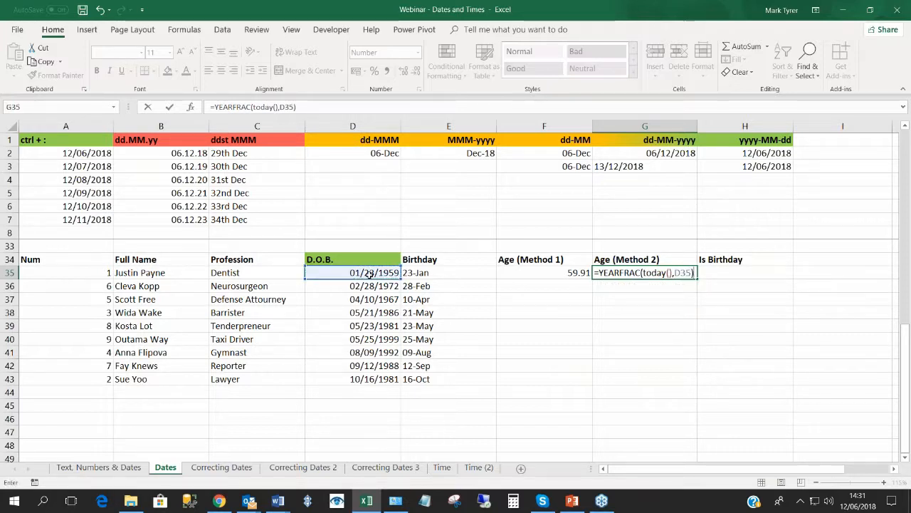
key("Return")
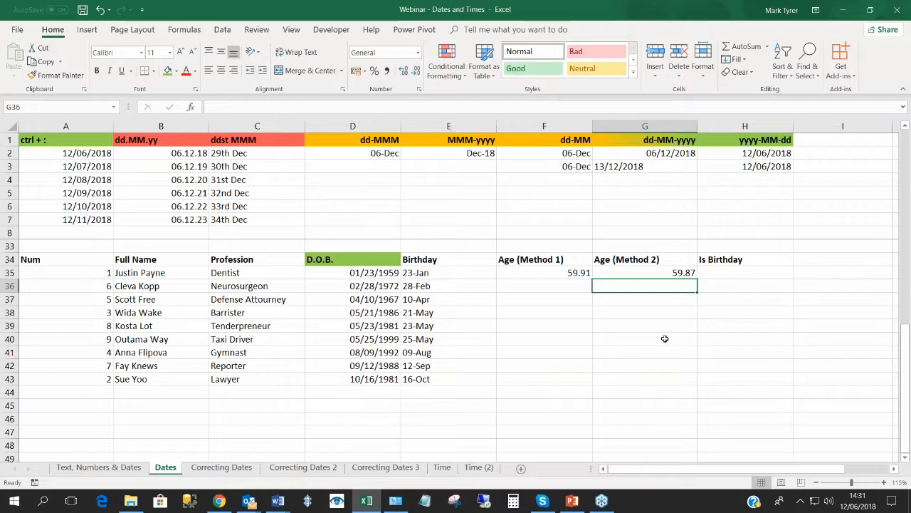
Narrow column G slightly, and compare the age results in F35 and G35 along with the YEARFRAC formula.
left_click(648, 272)
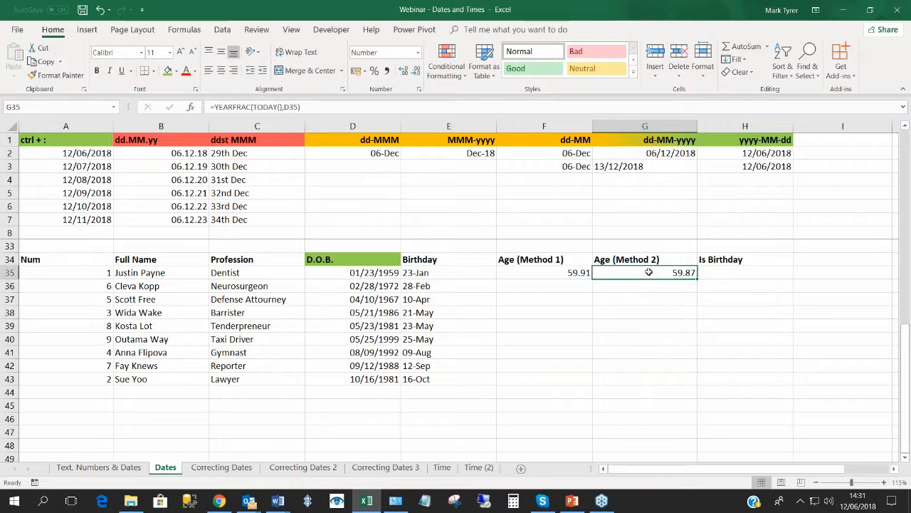
left_click_drag(697, 127, 691, 127)
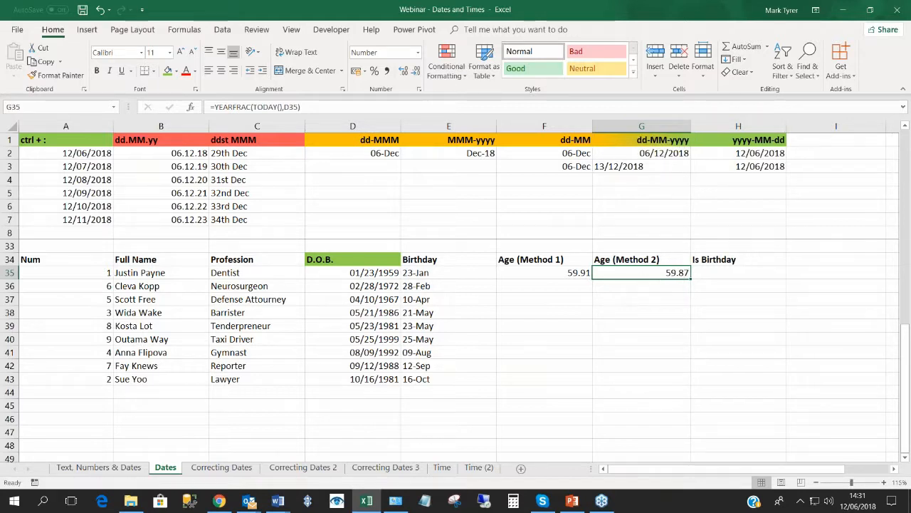
left_click(637, 282)
left_click(619, 275)
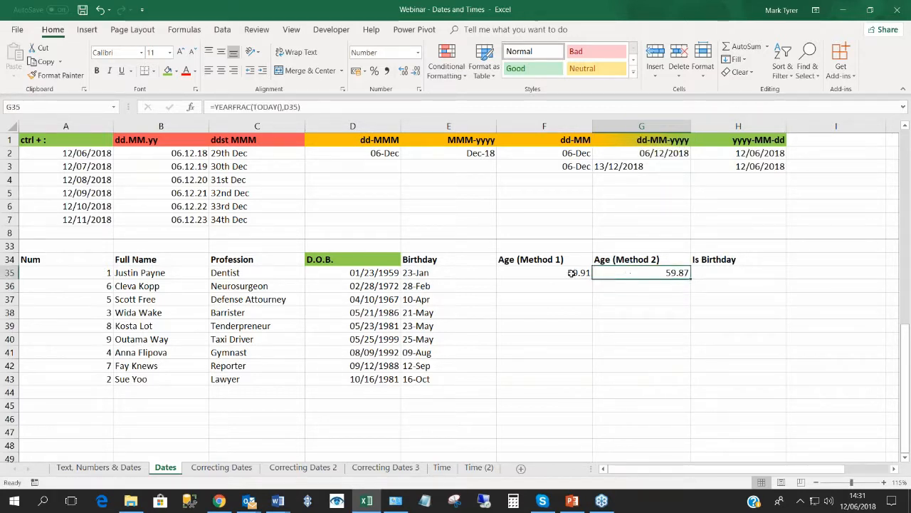
left_click(578, 273)
left_click(621, 275)
double_click(620, 276)
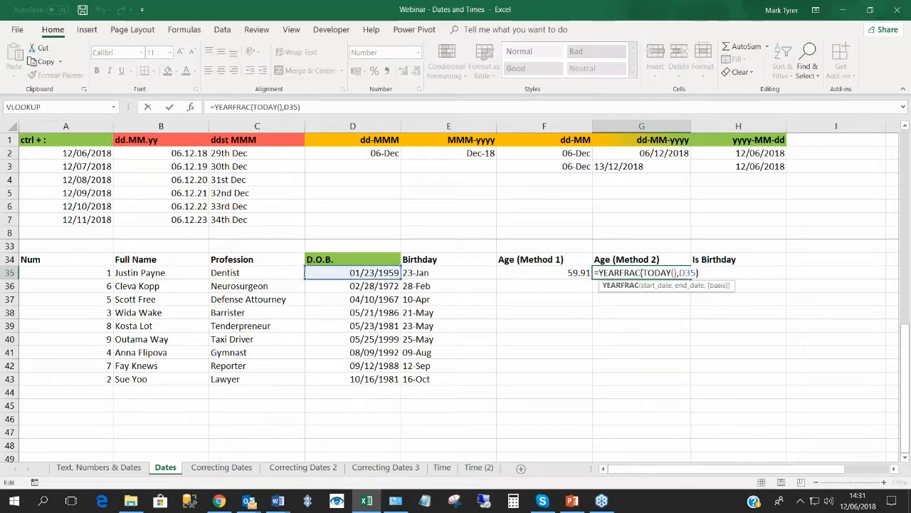
key("Return")
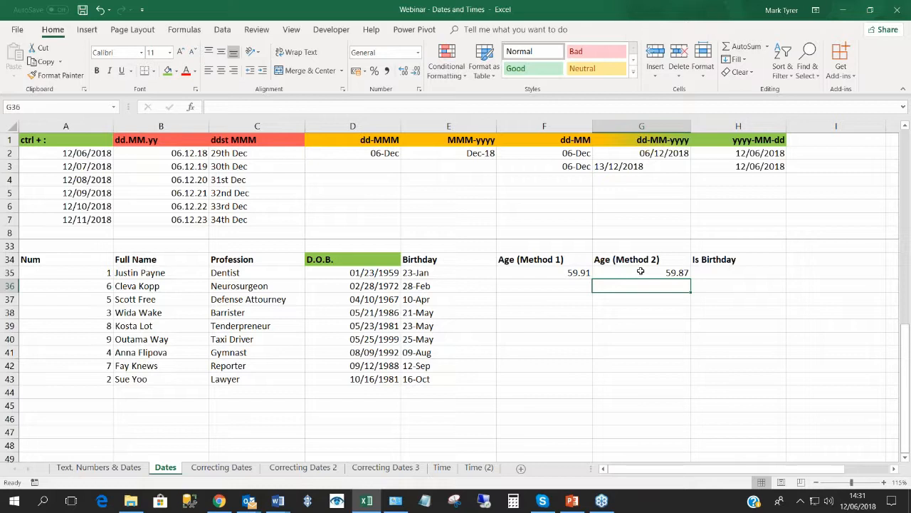
Wrap the G35 formula in INT to return whole years, making it =INT(YEARFRAC(TODAY(),D35)).
double_click(641, 273)
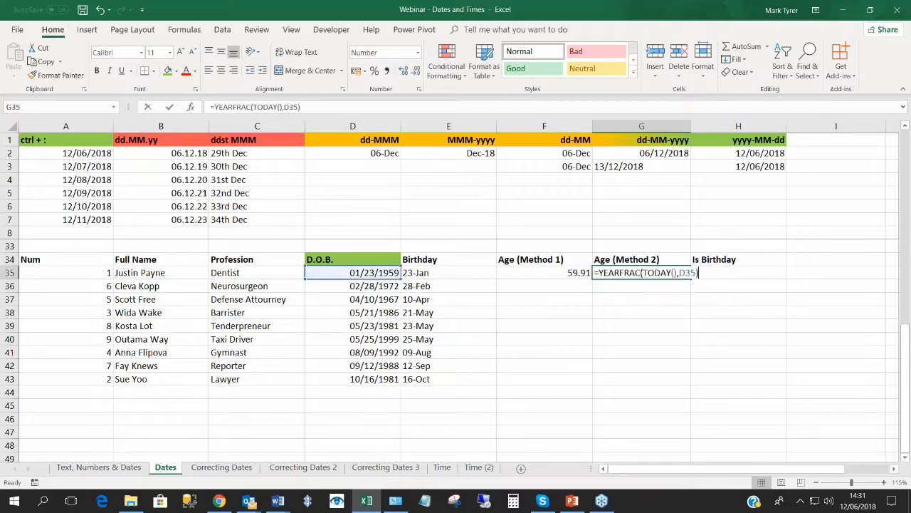
left_click(599, 274)
type("int(")
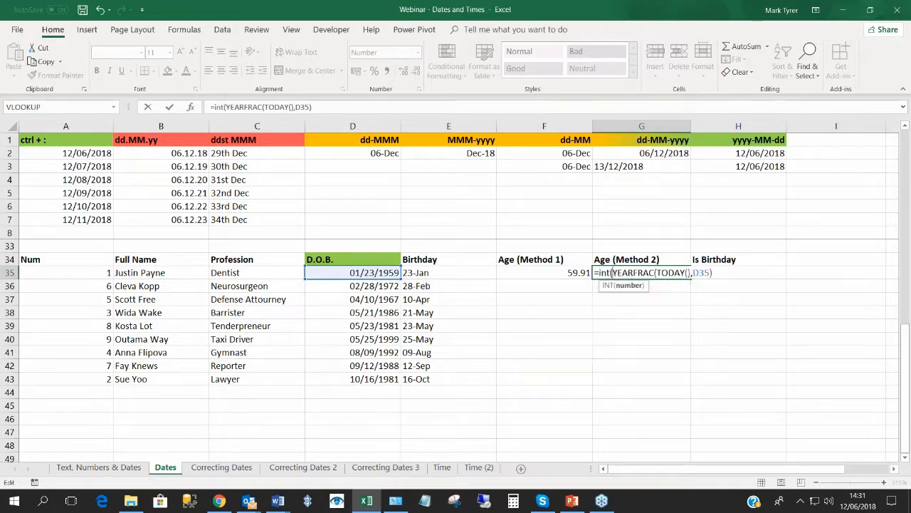
left_click(720, 277)
type(")")
key("Return")
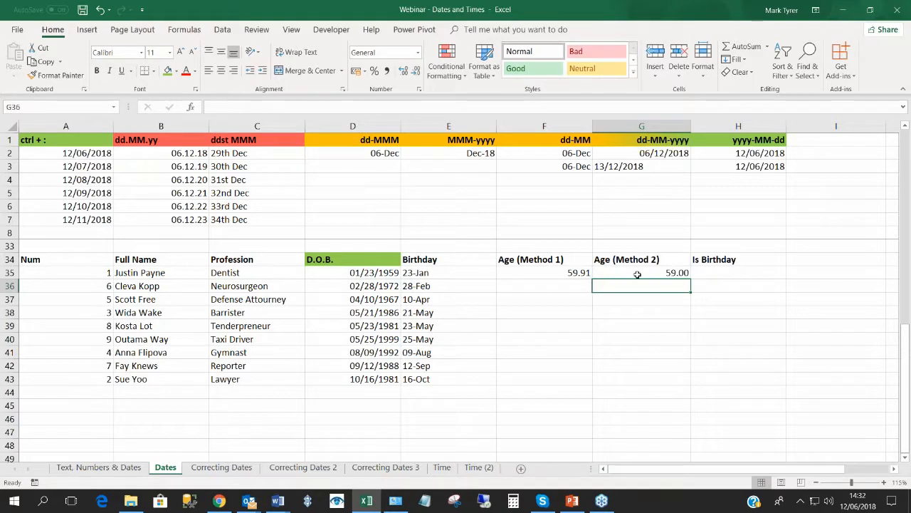
Remove both decimal places from the G35 age so it displays as a whole number.
left_click(637, 275)
left_click(418, 53)
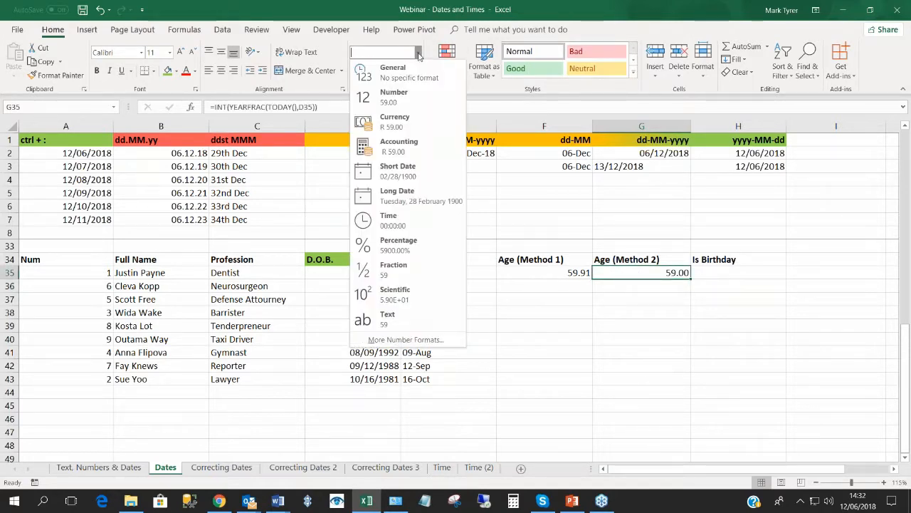
left_click(418, 53)
left_click(415, 71)
left_click(415, 71)
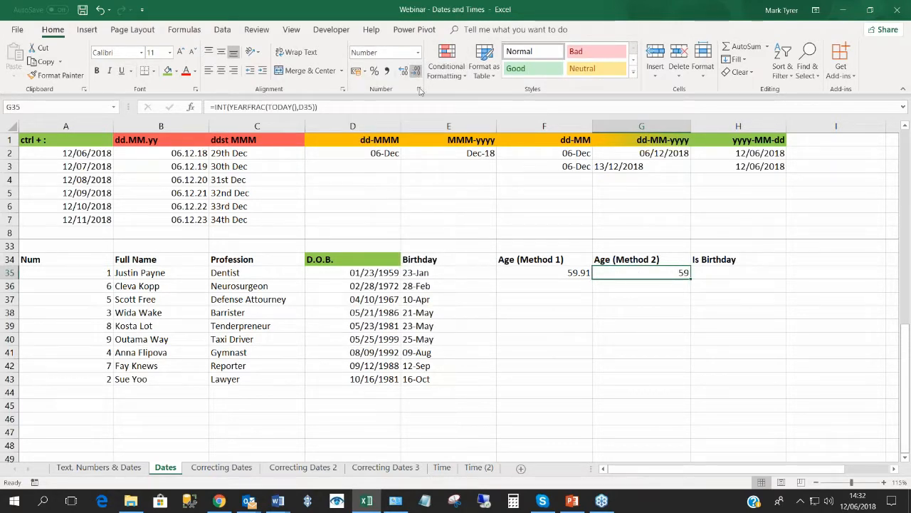
Fill the age formulas in F35:G35 down to row 43 for all the people.
left_click_drag(578, 274, 636, 272)
left_click(632, 283)
double_click(691, 279)
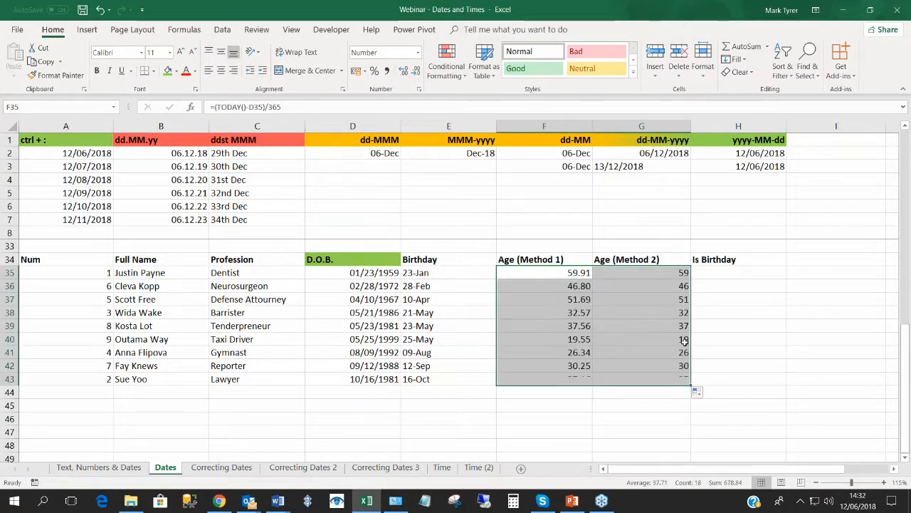
Test whether today is the first person's birthday by entering =IF(E35=TEXT(TODAY(),"dd-MM"),1) in H35.
left_click(715, 273)
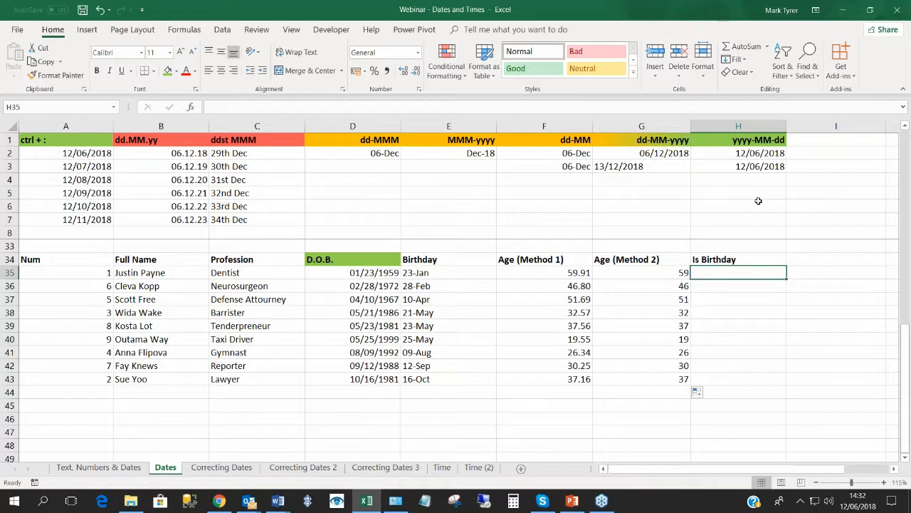
left_click(735, 286)
left_click(731, 273)
left_click(717, 286)
left_click(713, 274)
type("=")
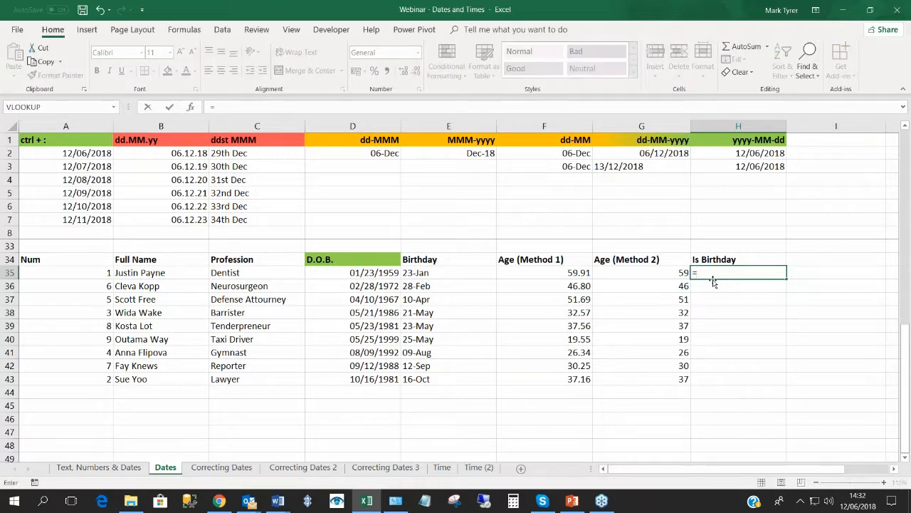
type("if(")
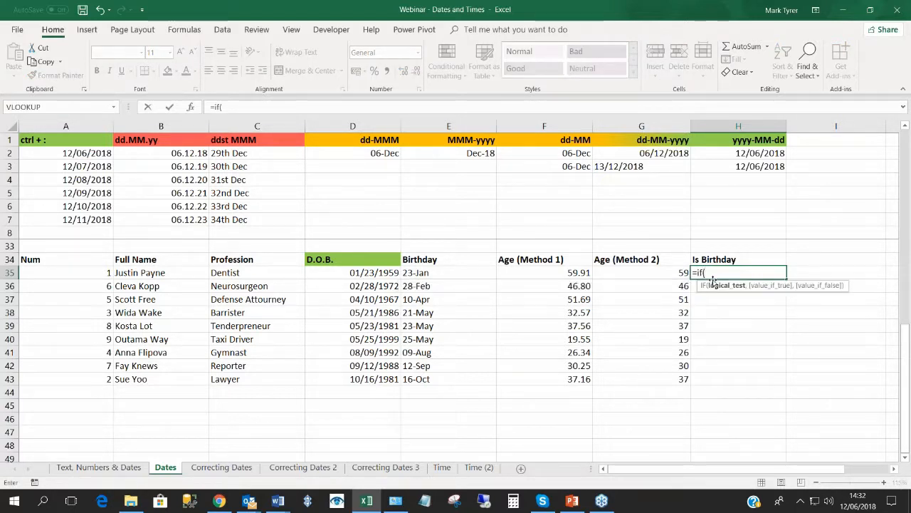
left_click(415, 273)
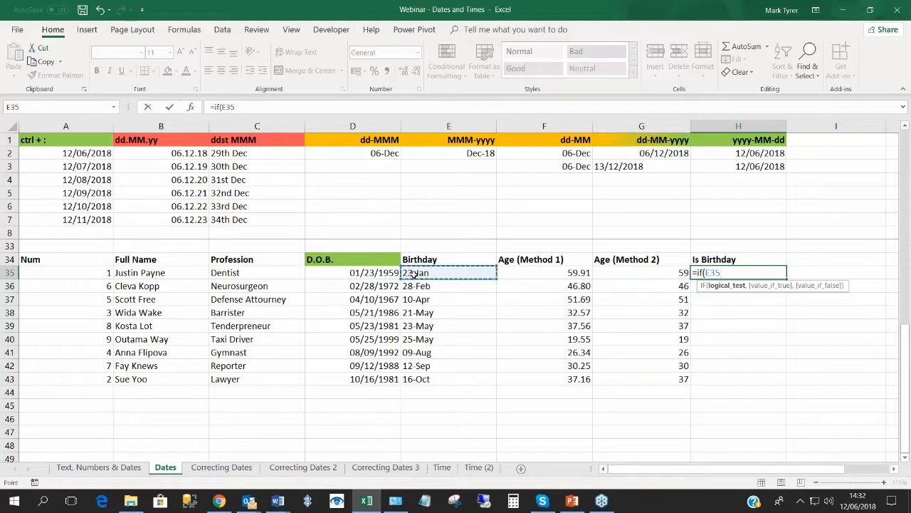
type("=")
type("te")
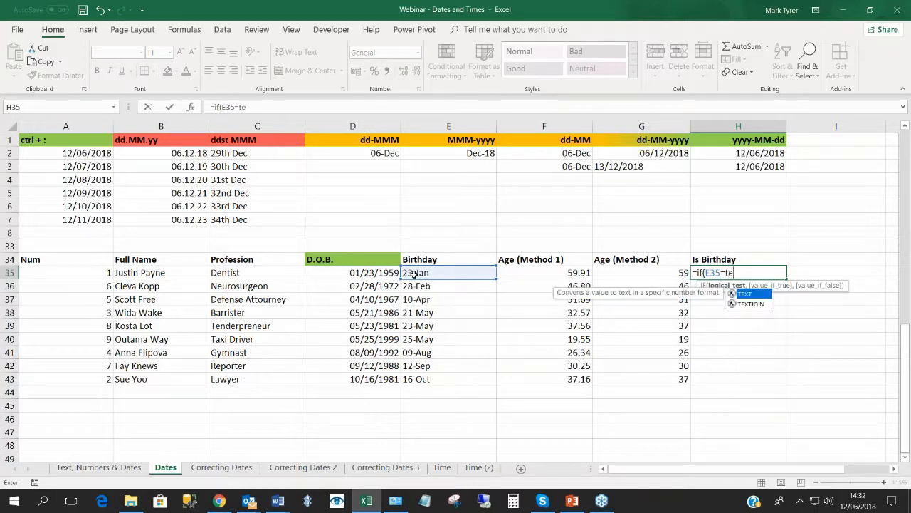
type("xt(today")
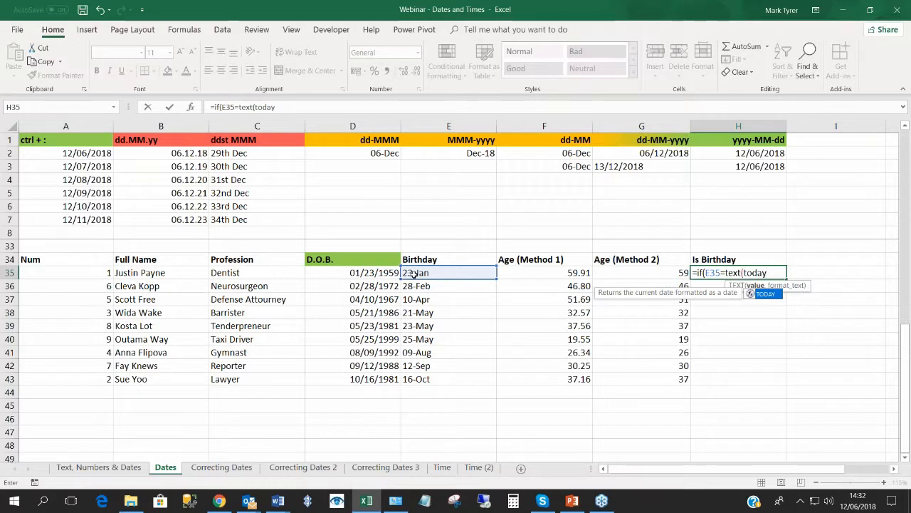
type("(),\"")
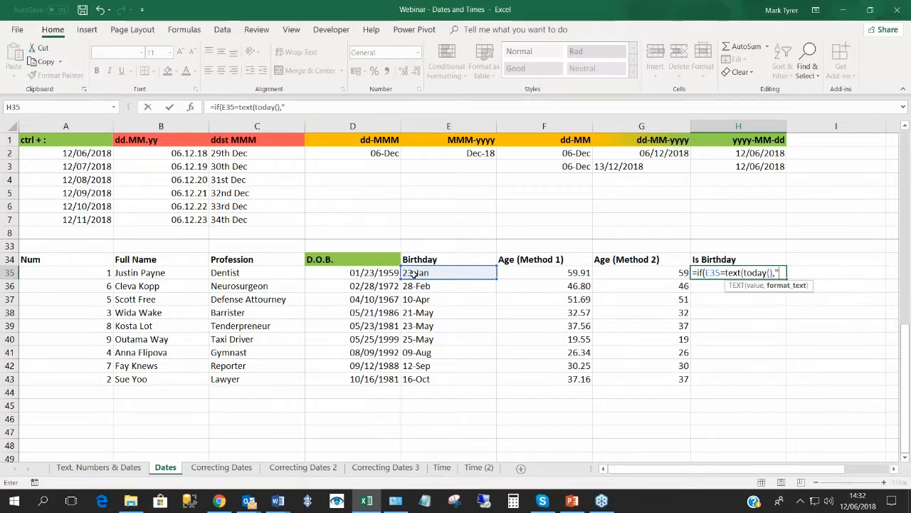
type("dd")
type("MM\")")
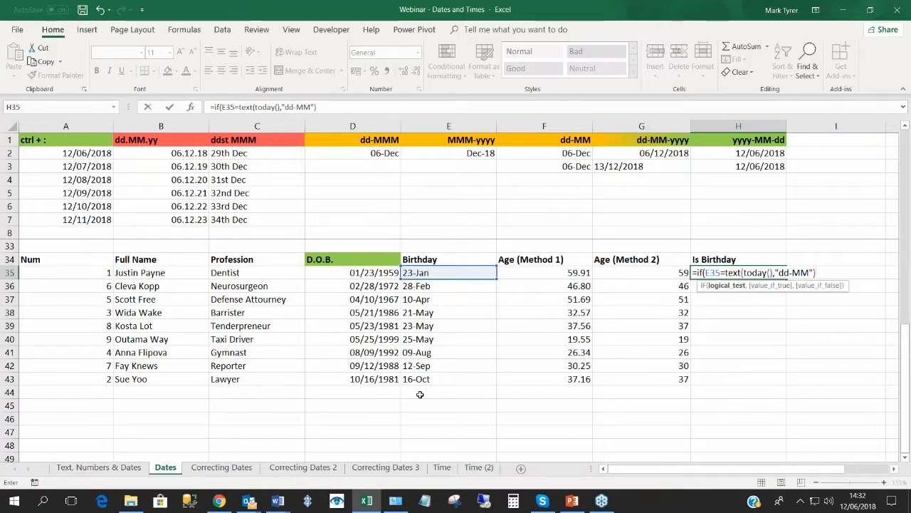
type(",")
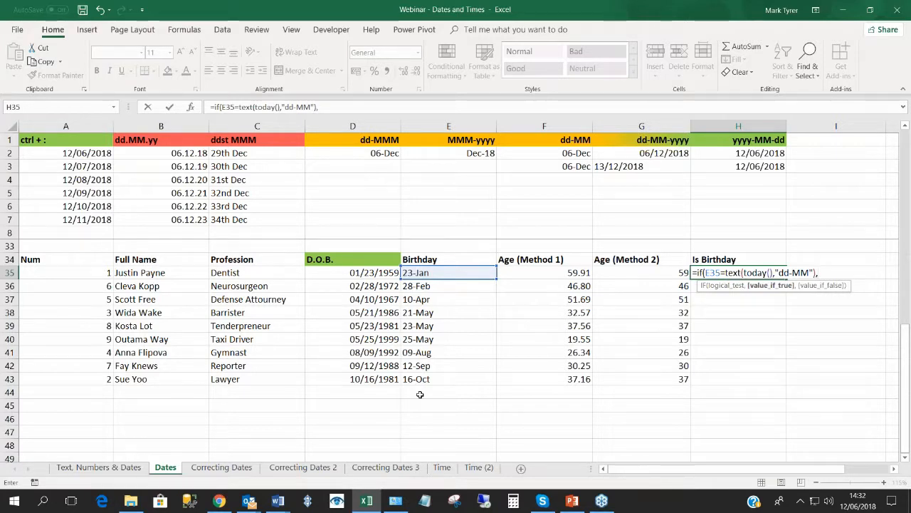
type("1)")
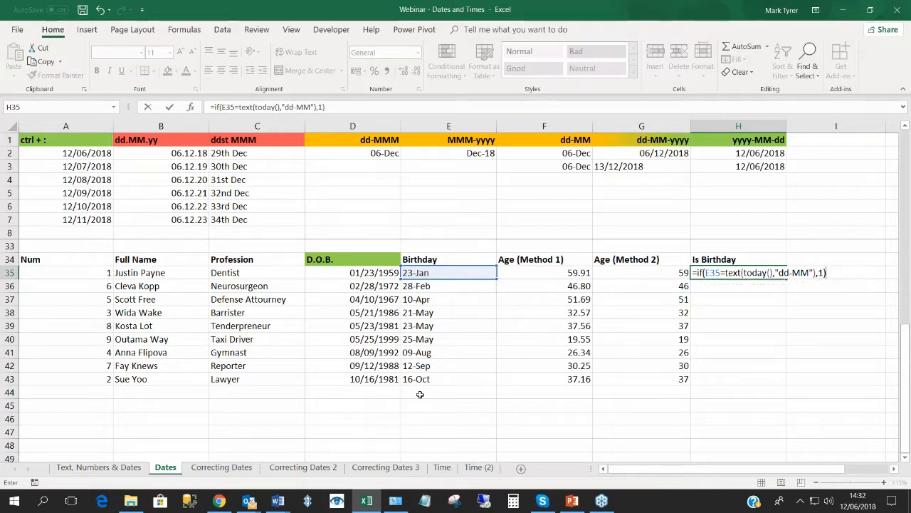
key("Return")
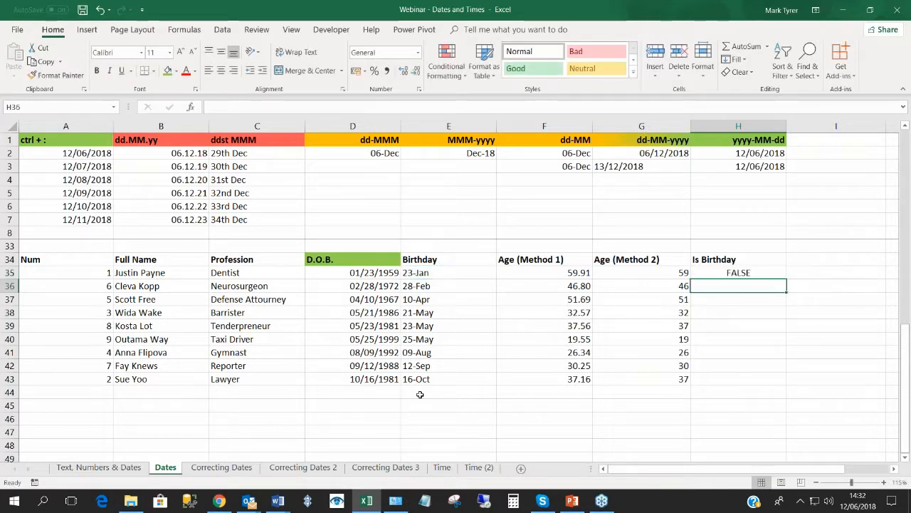
Fill the Is Birthday formula from H35 down to H43.
left_click(738, 273)
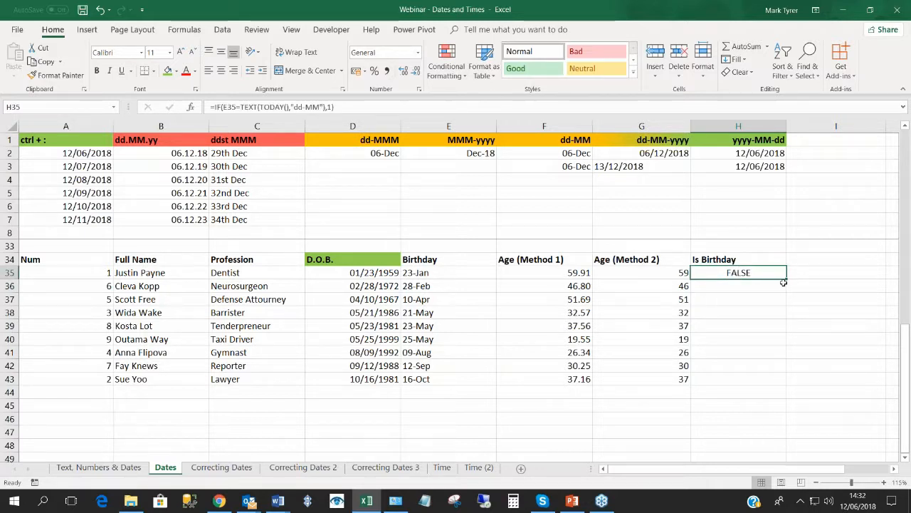
left_click_drag(782, 283, 779, 383)
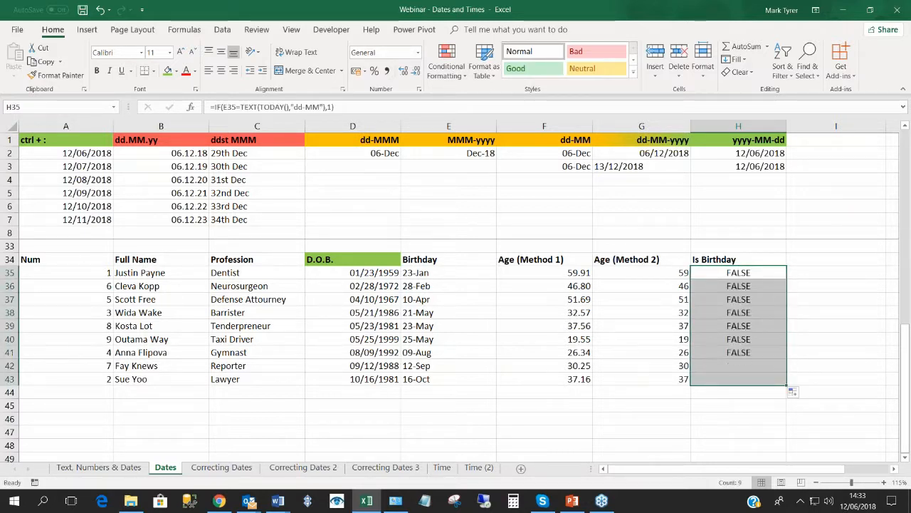
Add 0 as the value-if-false argument in H35, making the formula =IF(E35=TEXT(TODAY(),"dd-MM"),1,0).
double_click(729, 272)
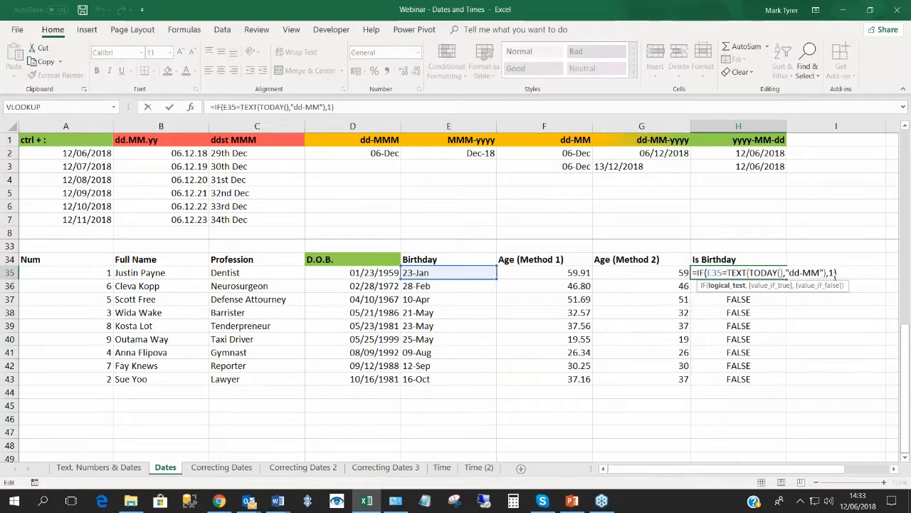
left_click(836, 272)
type(",0")
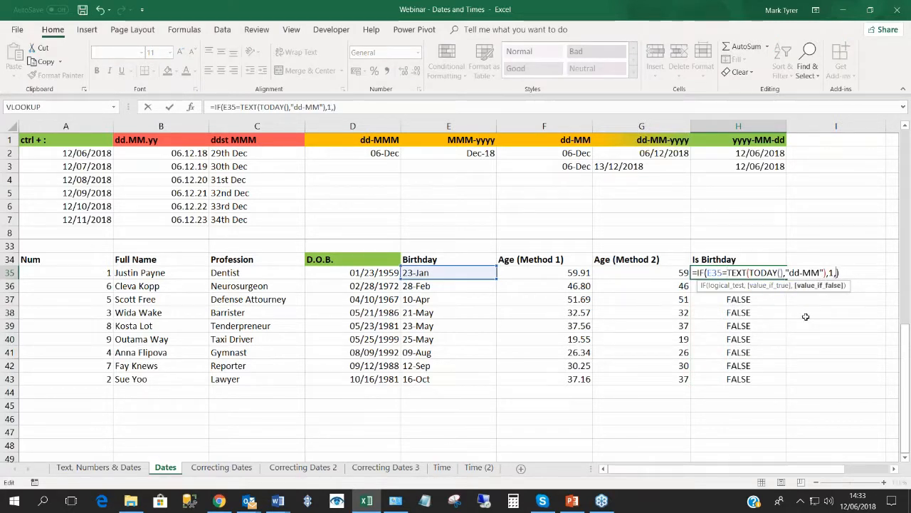
key("ctrl+Return")
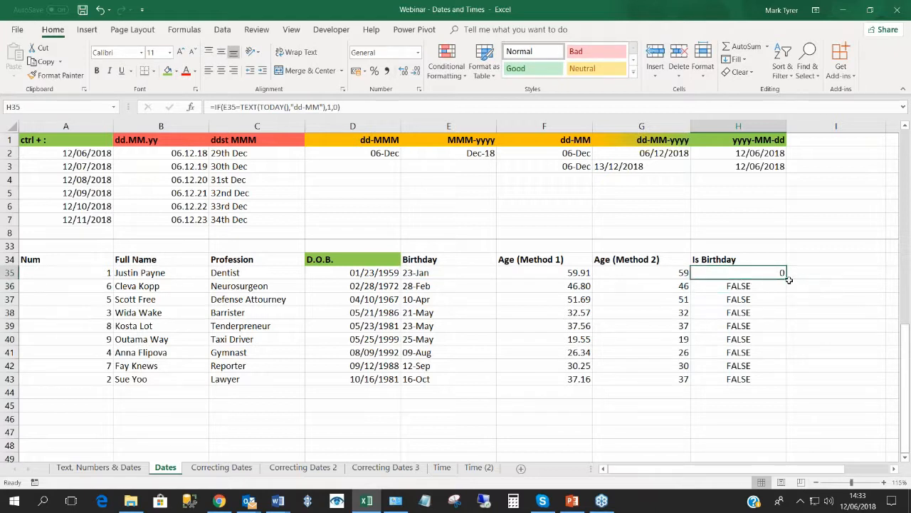
Refill the Is Birthday formula from H35 down to H43 and change the date of birth in D43 to match today's month and day.
left_click_drag(789, 280, 749, 381)
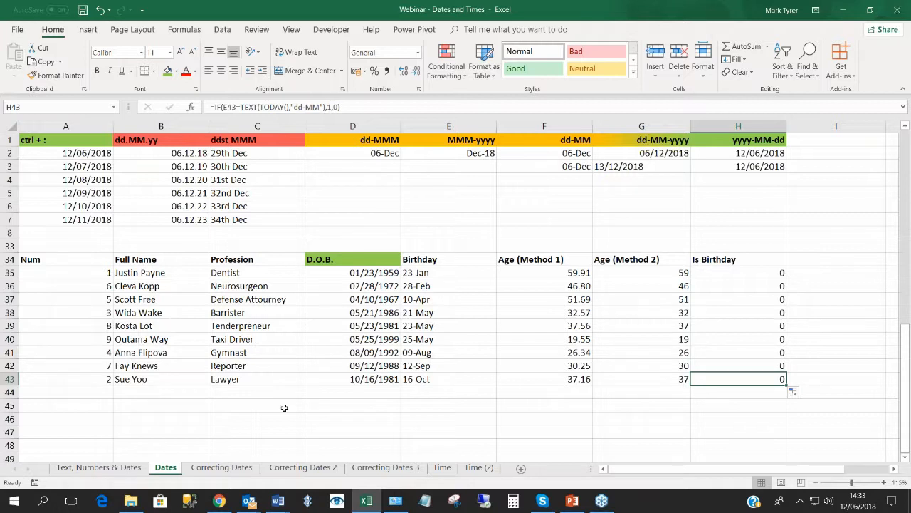
double_click(335, 388)
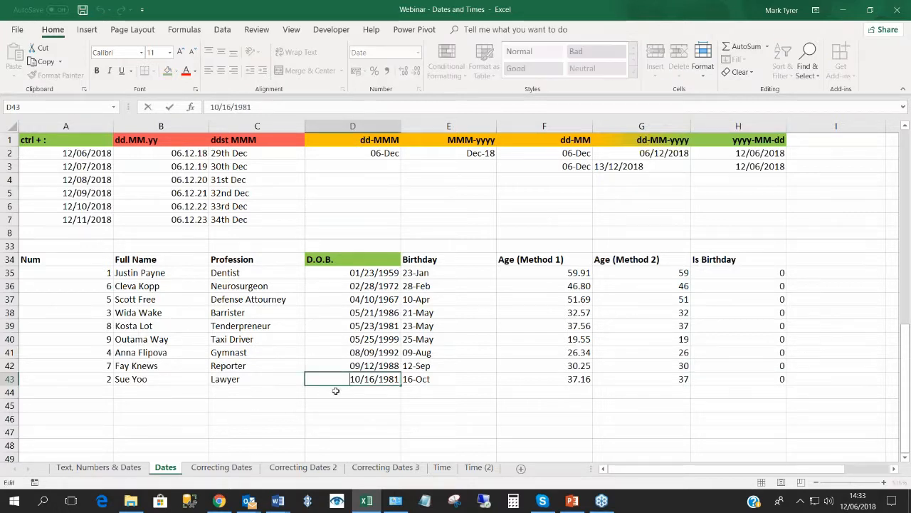
key("Delete")
key("Delete")
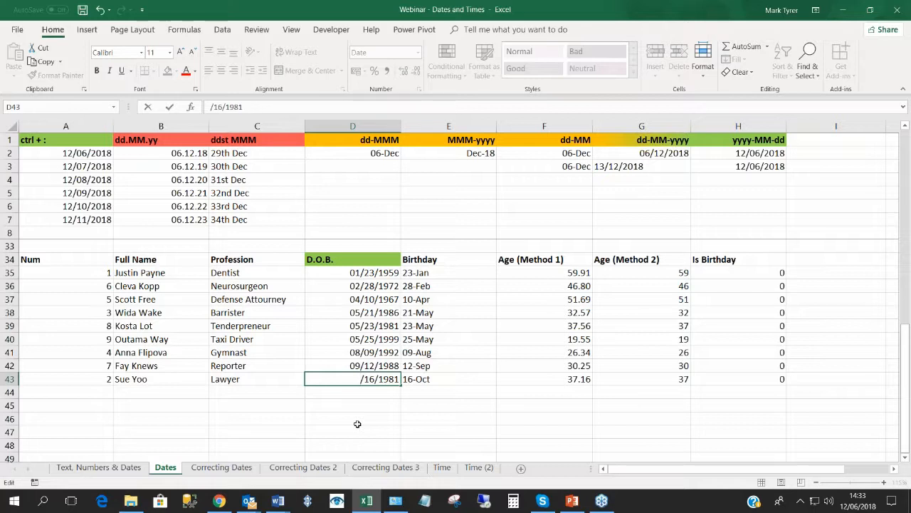
type("12")
key("Delete")
key("Delete")
type("06")
key("Return")
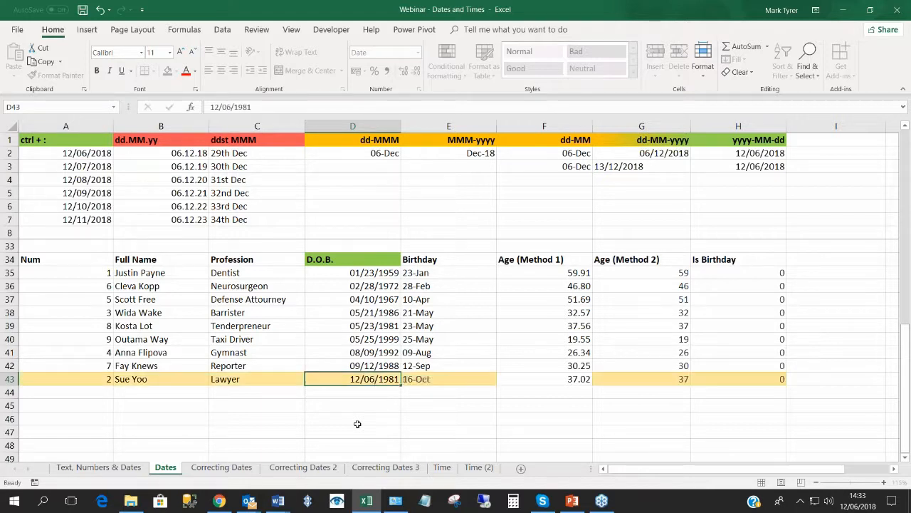
Correct the date format in H43 so the formula reads =IF(E43=TEXT(TODAY(),"dd-MMM"),1,0).
left_click(445, 378)
double_click(750, 379)
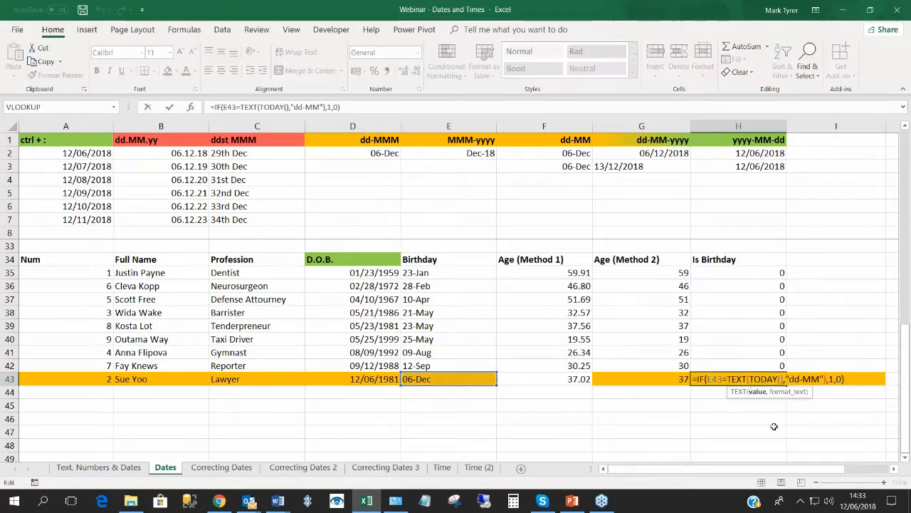
left_click(823, 379)
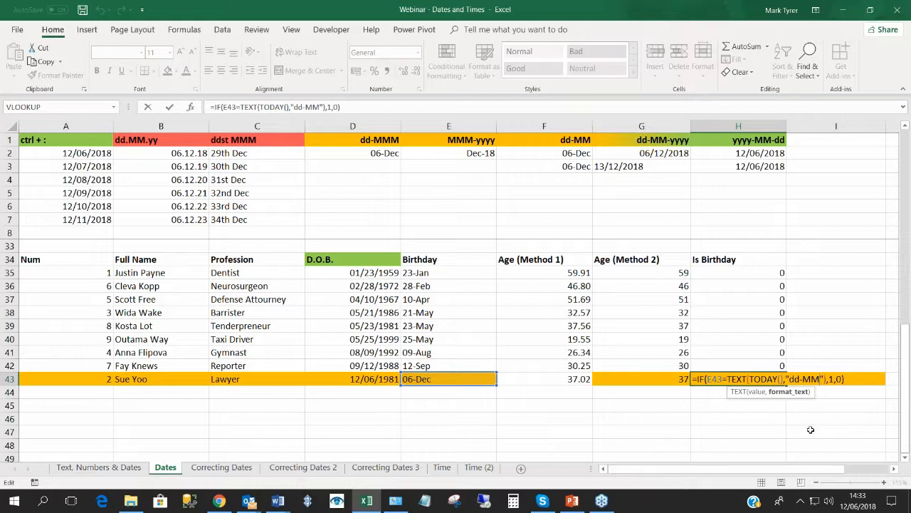
key("Return")
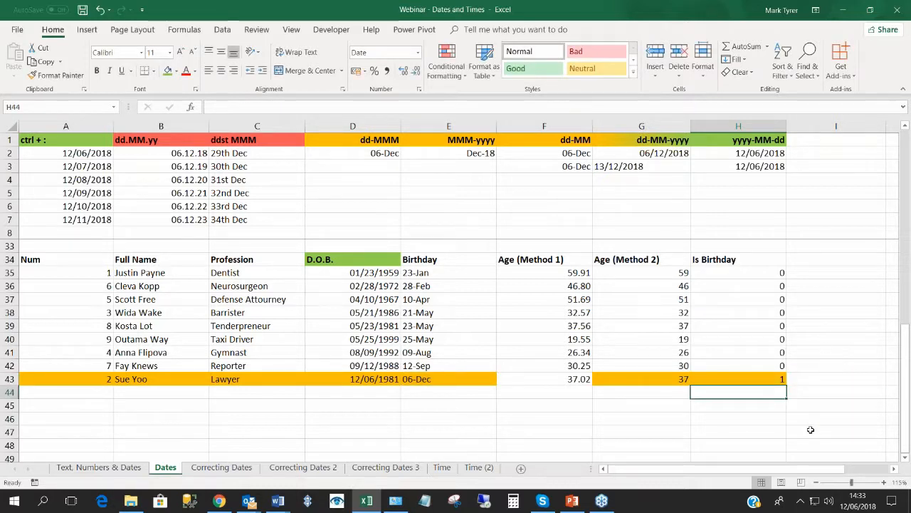
Compare the Birthday and Is Birthday formulas in row 43 and review the tables on the Dates sheet.
left_click(763, 377)
left_click(425, 381)
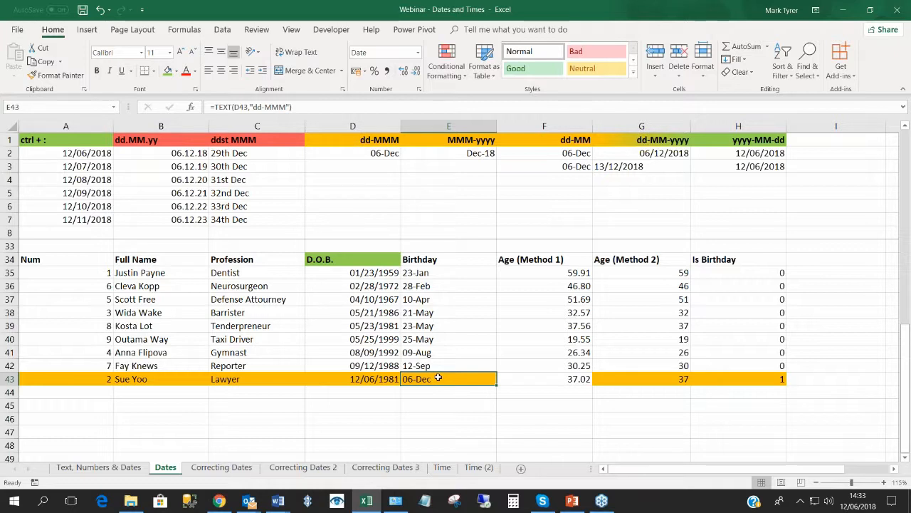
left_click(733, 379)
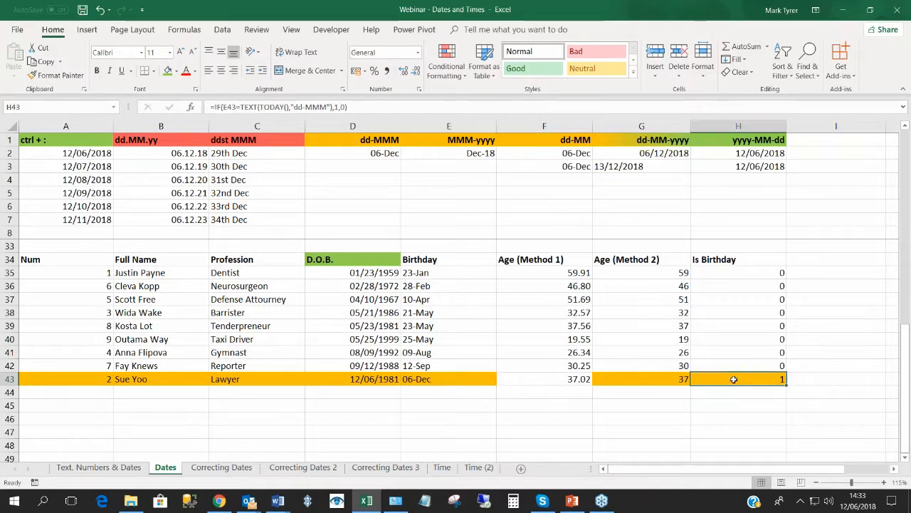
left_click(731, 357)
left_click(734, 375)
left_click(424, 380)
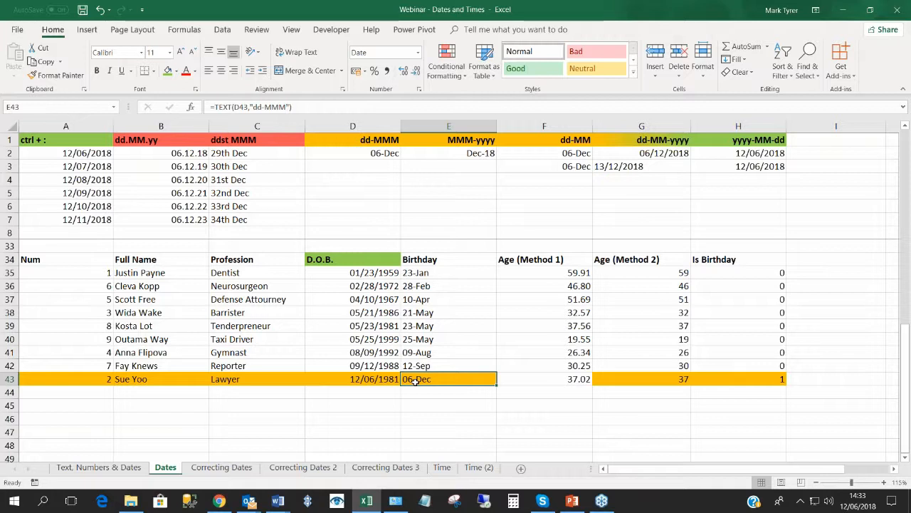
left_click(259, 342)
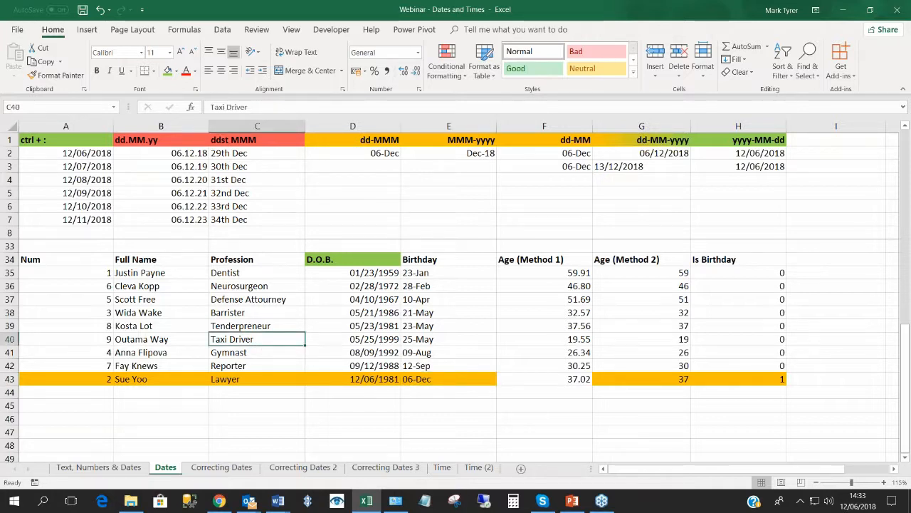
scroll(261, 303, "up", 8)
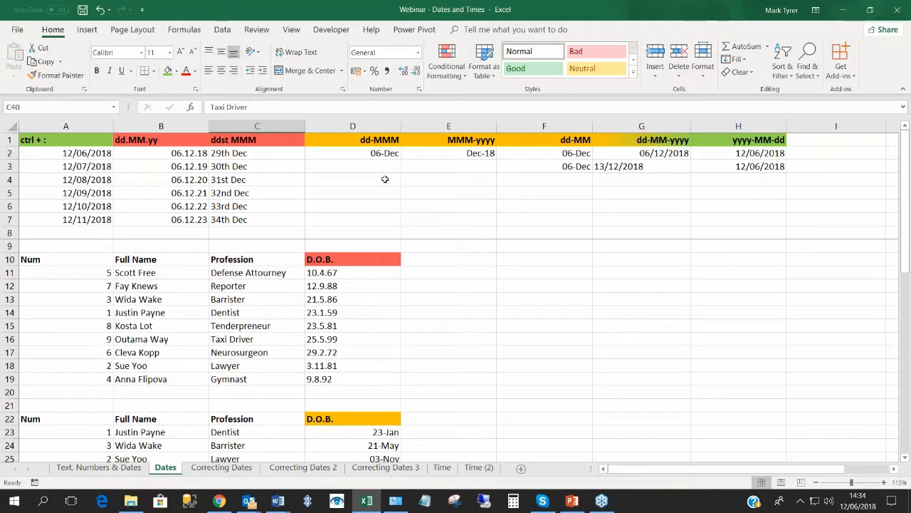
scroll(375, 209, "down", 9)
scroll(286, 323, "up", 1)
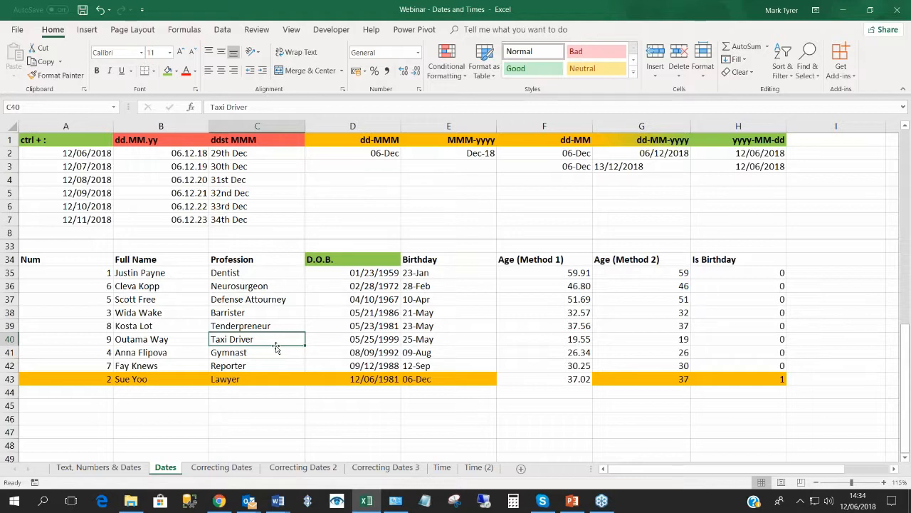
Open the Correcting Dates sheet and examine how the entries in the Date column are written and aligned.
left_click(222, 467)
left_click(78, 206)
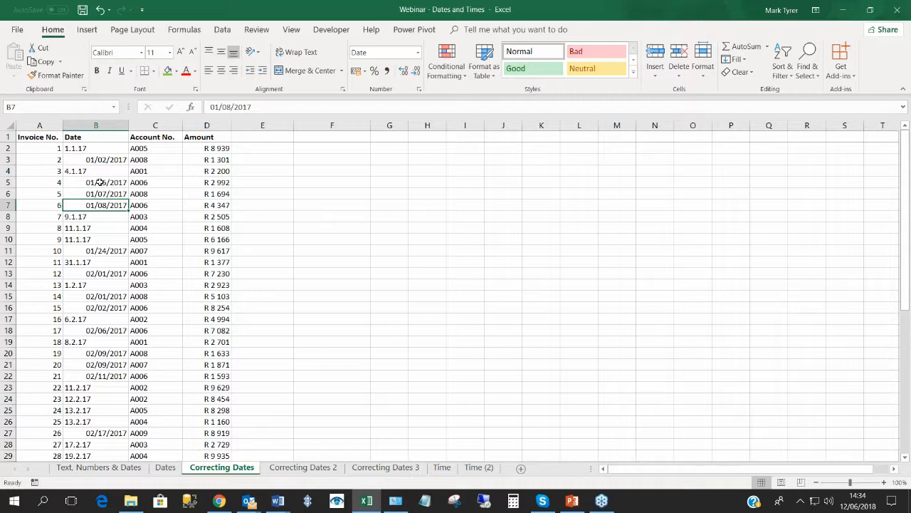
left_click(75, 164)
left_click(90, 145)
left_click(94, 125)
left_click(101, 184)
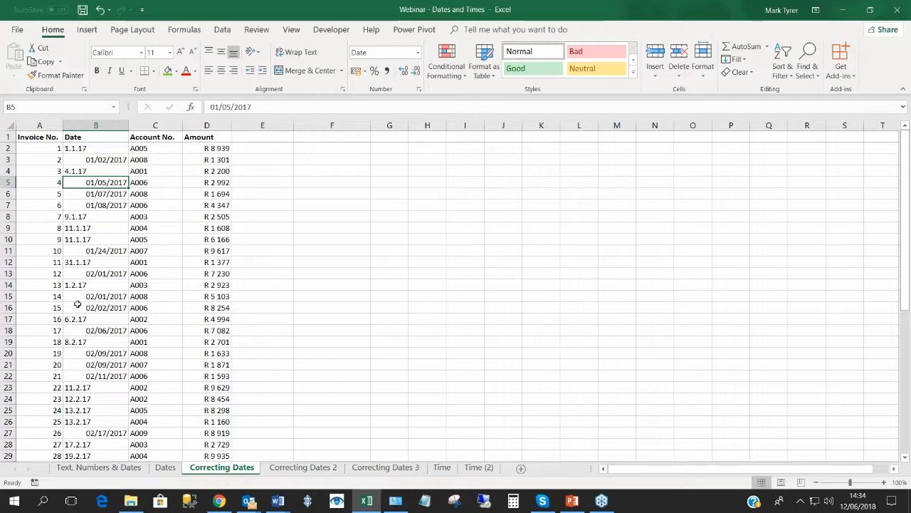
left_click(75, 264)
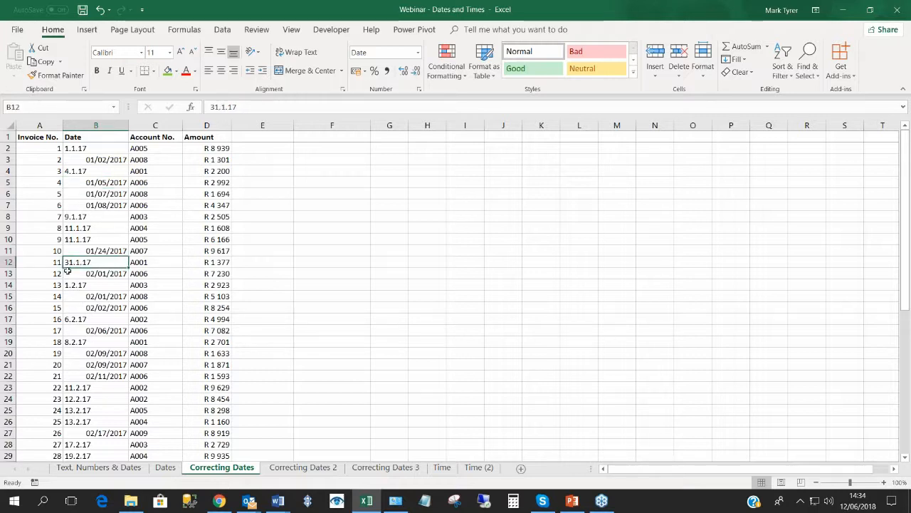
left_click(91, 158)
left_click(86, 149)
left_click(83, 171)
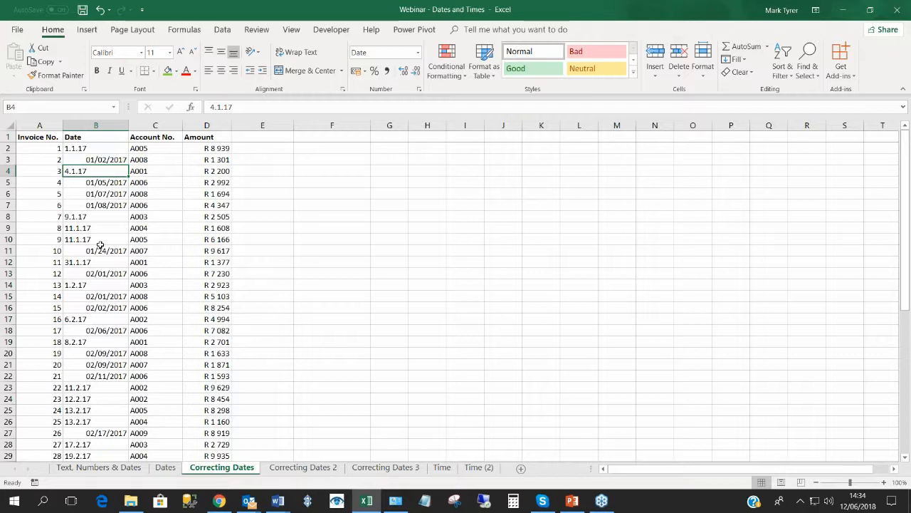
Widen the Date column slightly and check the alignment of its entries down to row 18.
left_click_drag(124, 127, 136, 127)
left_click(103, 156)
left_click(96, 183)
left_click(92, 194)
left_click(84, 206)
left_click(74, 218)
left_click_drag(81, 150, 81, 225)
left_click(100, 161)
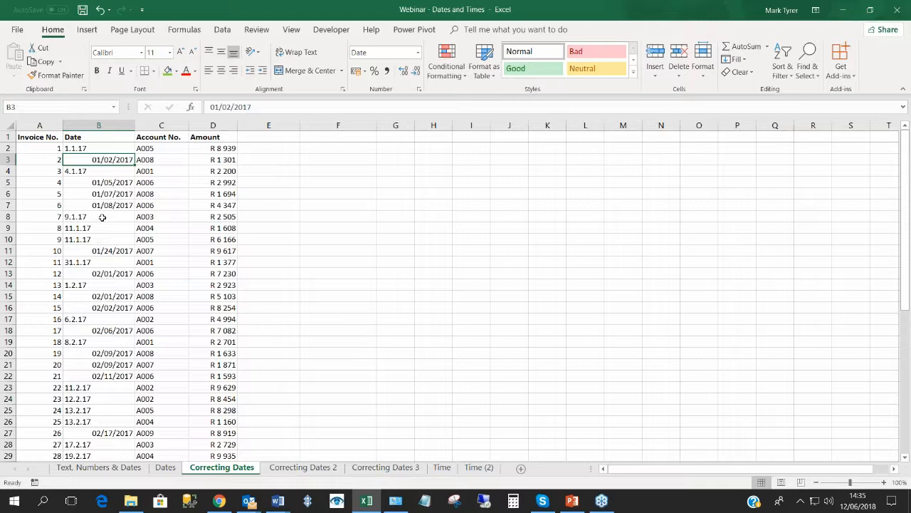
left_click(103, 205)
left_click(116, 289)
left_click(98, 330)
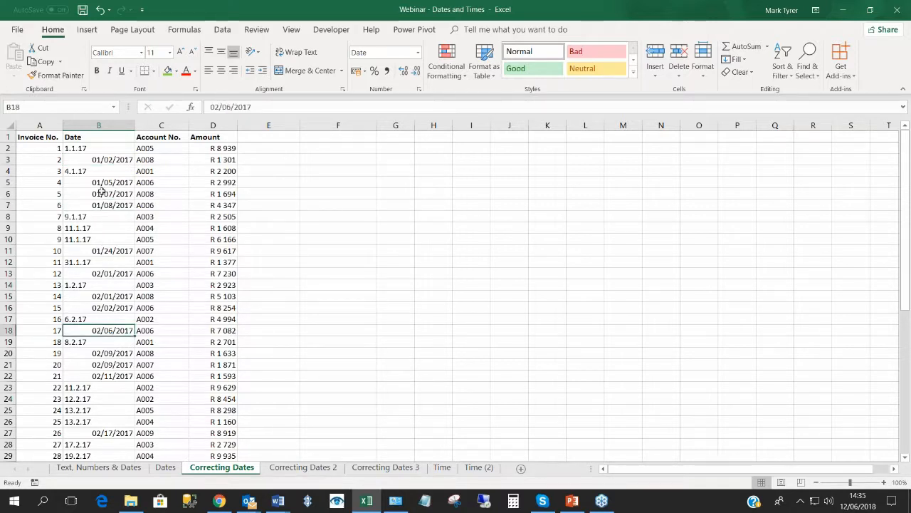
Compare the date entries in B2 and B3 to tell text from real dates.
left_click(99, 161)
left_click(80, 149)
left_click(102, 161)
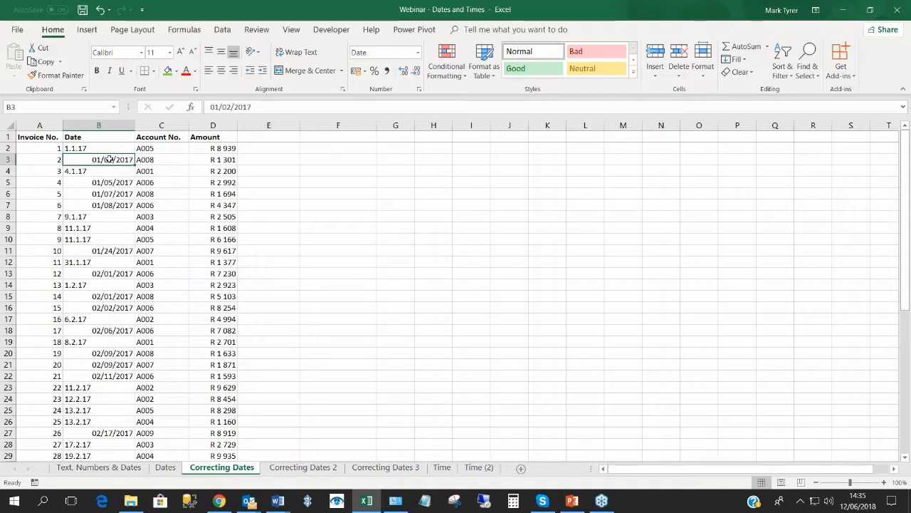
left_click(86, 148)
left_click(88, 162)
left_click(83, 148)
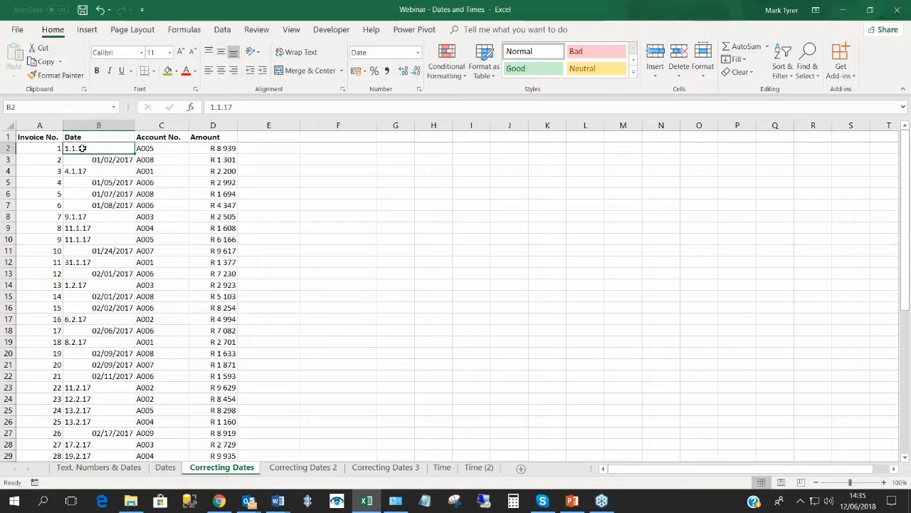
left_click(95, 161)
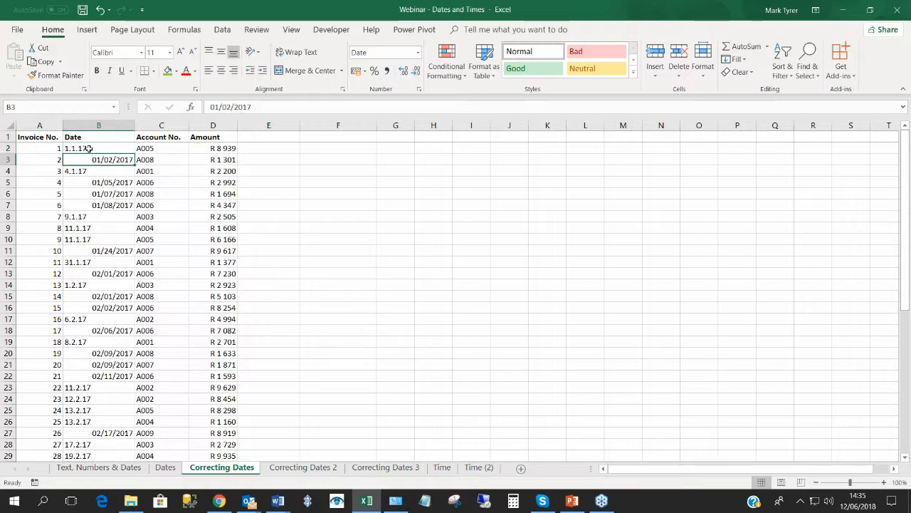
left_click(88, 148)
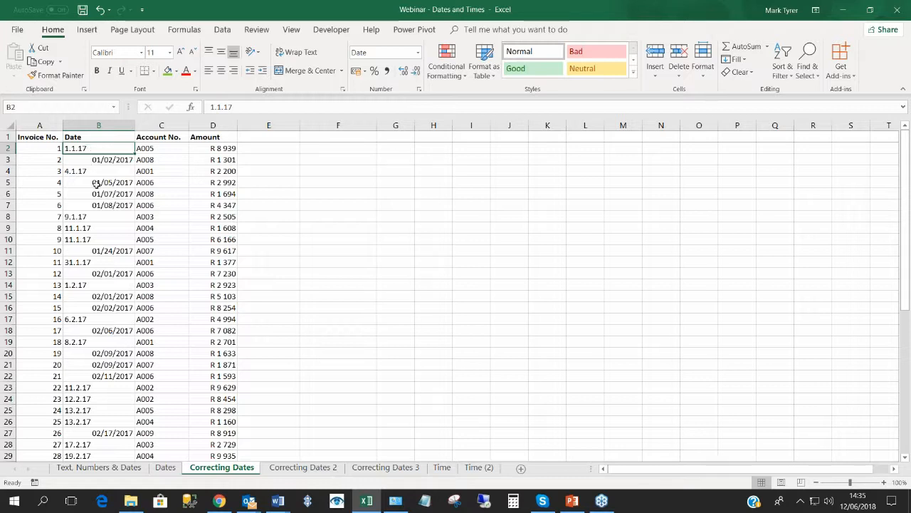
Sort the invoice table by the Date column in ascending order and check the real dates in B2:B20.
left_click(106, 171)
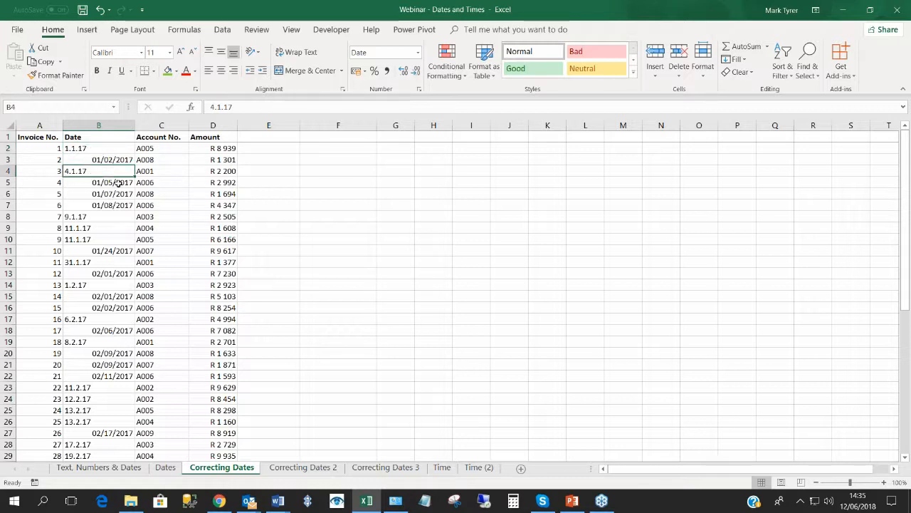
left_click(222, 29)
left_click(403, 55)
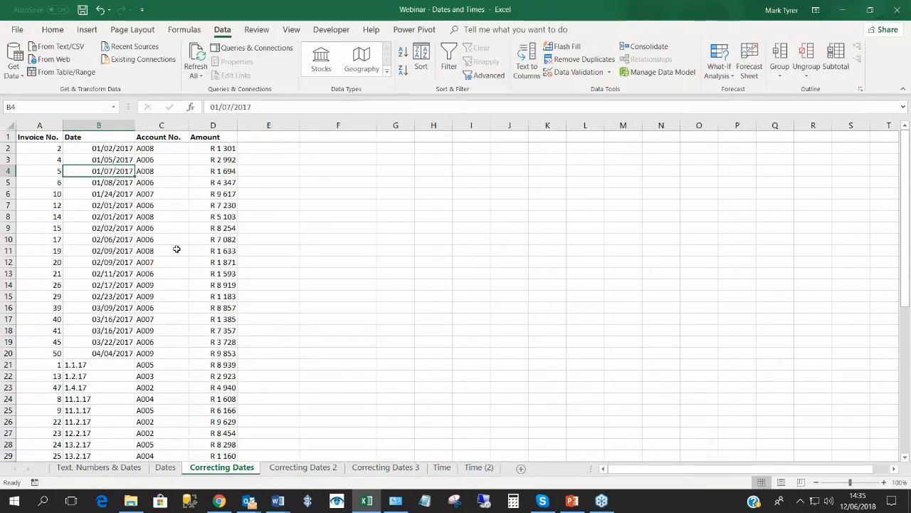
left_click_drag(106, 150, 93, 353)
Start Text to Columns on the text dates in B21:B51 as Delimited data and turn off the Tab delimiter.
left_click(91, 364)
scroll(91, 370, "down", 13)
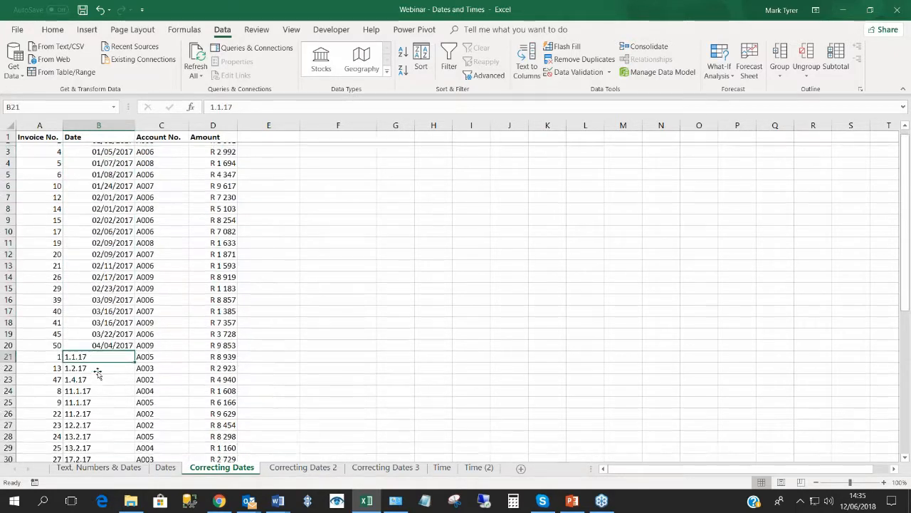
scroll(89, 348, "up", 12)
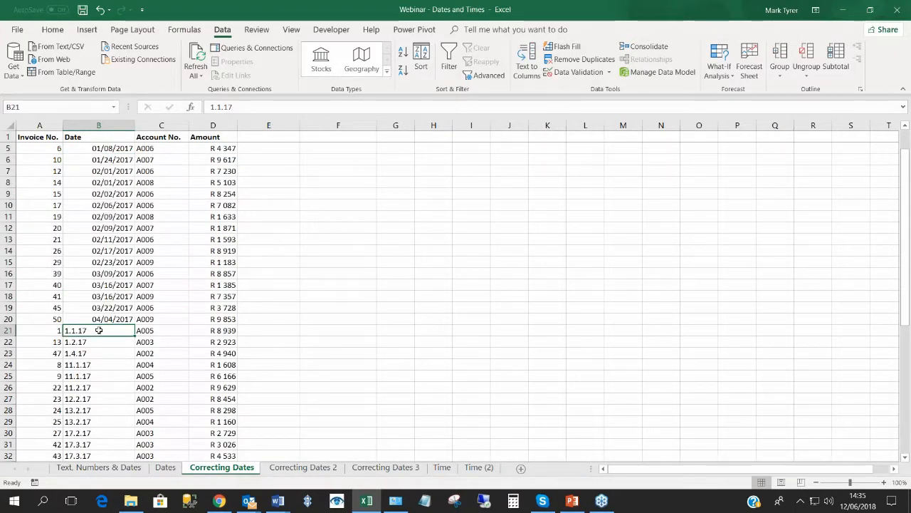
scroll(100, 329, "down", 3)
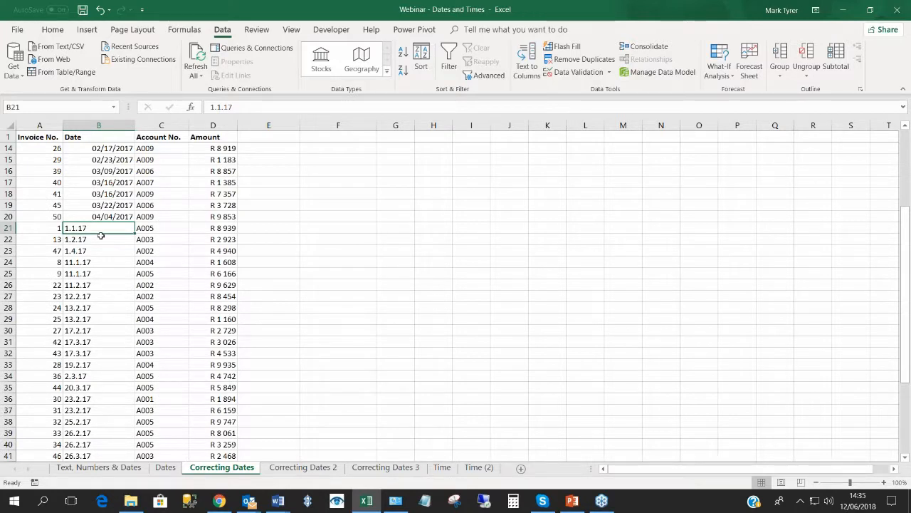
key("ctrl+shift+Down")
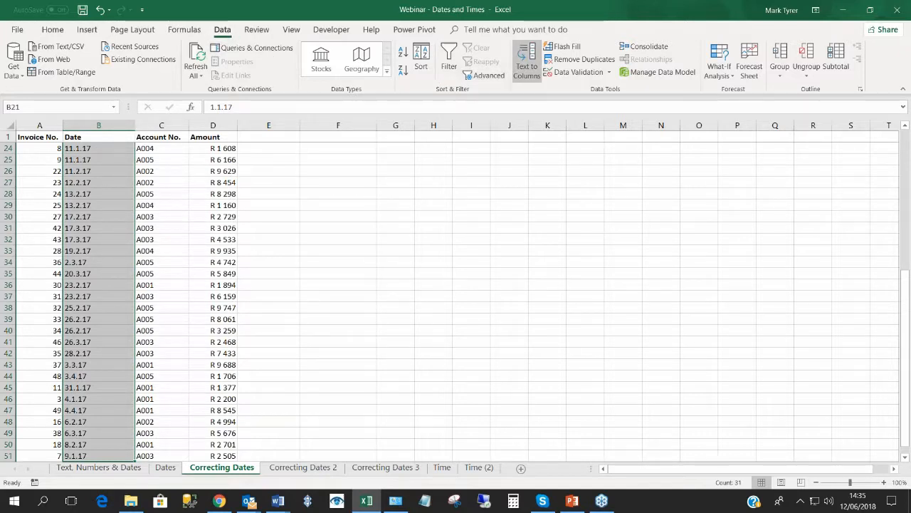
left_click(518, 69)
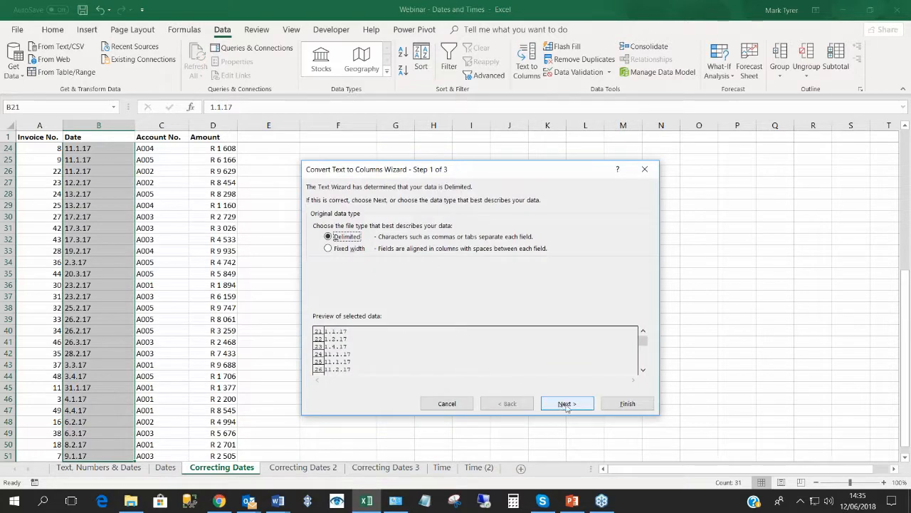
left_click(535, 403)
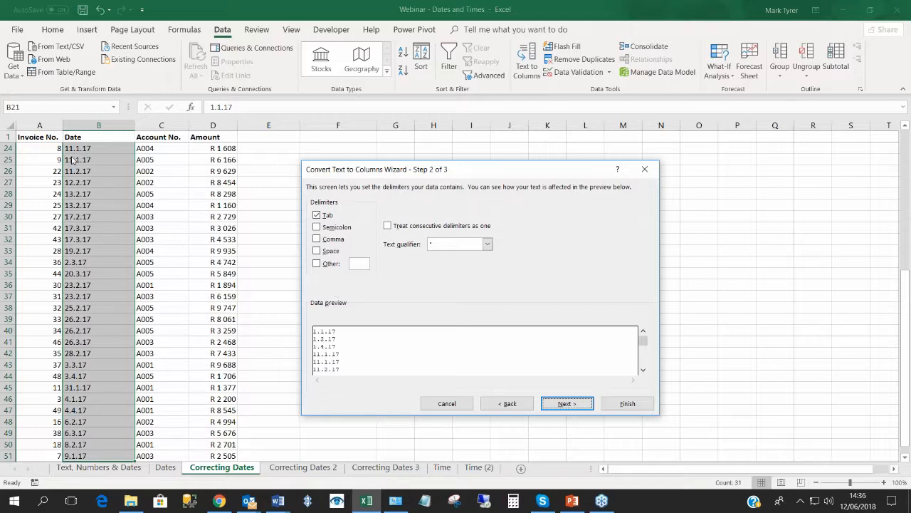
left_click(317, 215)
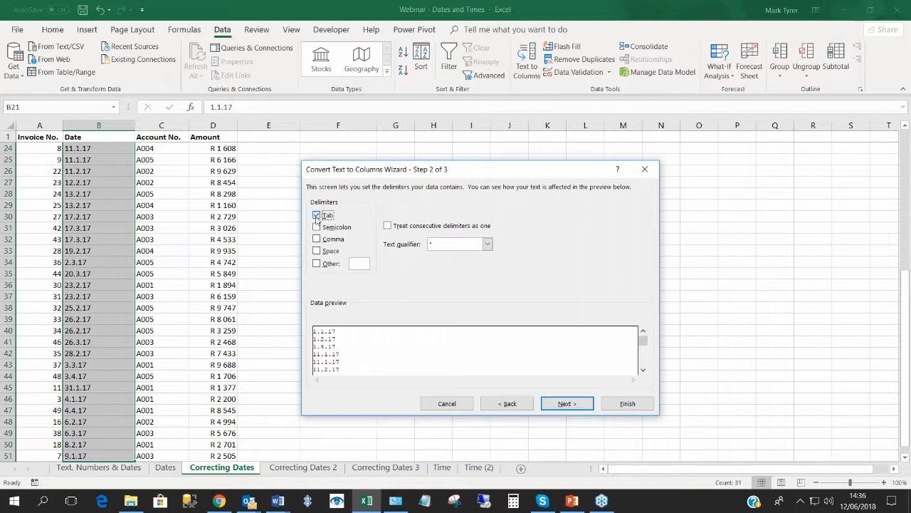
Try a full stop as the Other delimiter for splitting the dates, and clear that delimiter again.
left_click(320, 264)
type(".")
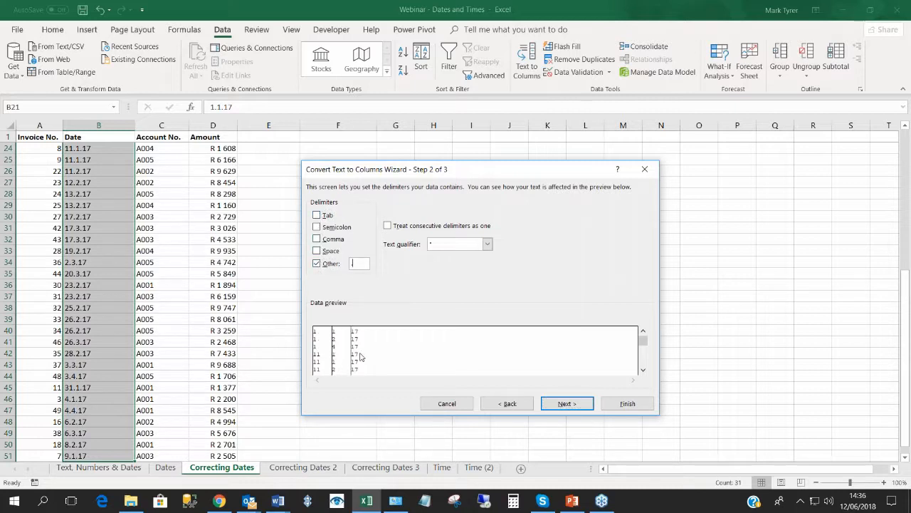
key("BackSpace")
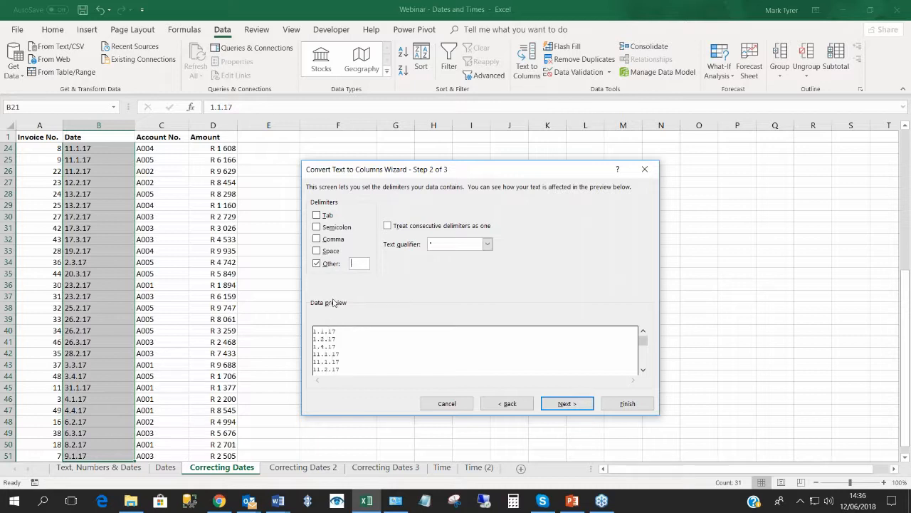
left_click(316, 267)
Finish Text to Columns for B21:B51 with the column data format set to Date DMY and review the converted dates.
left_click(576, 404)
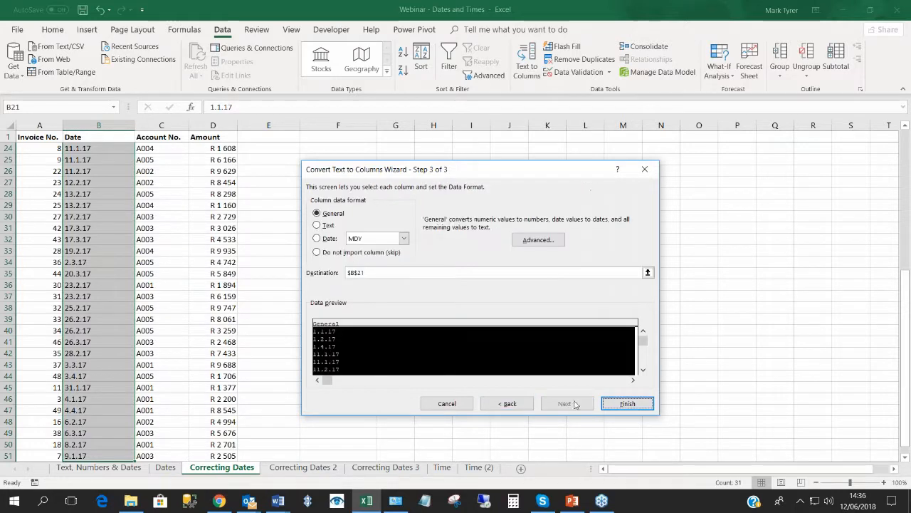
left_click(317, 239)
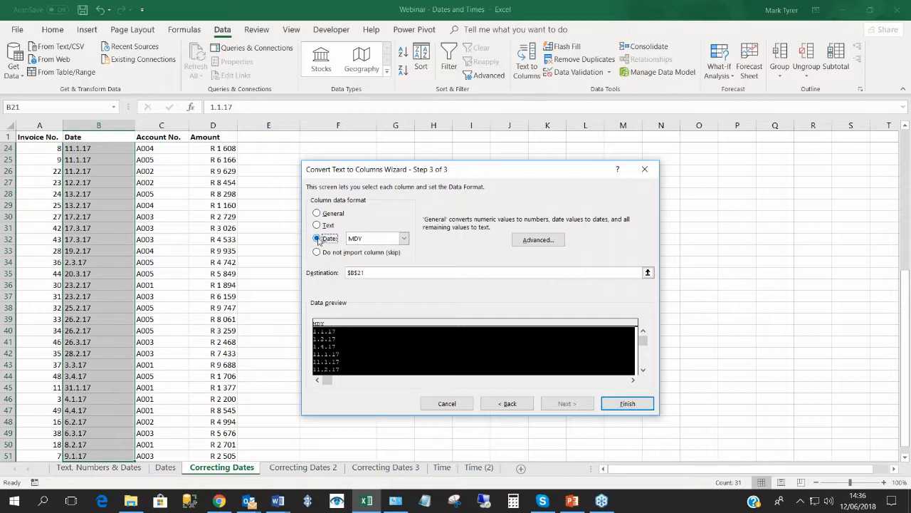
left_click(404, 241)
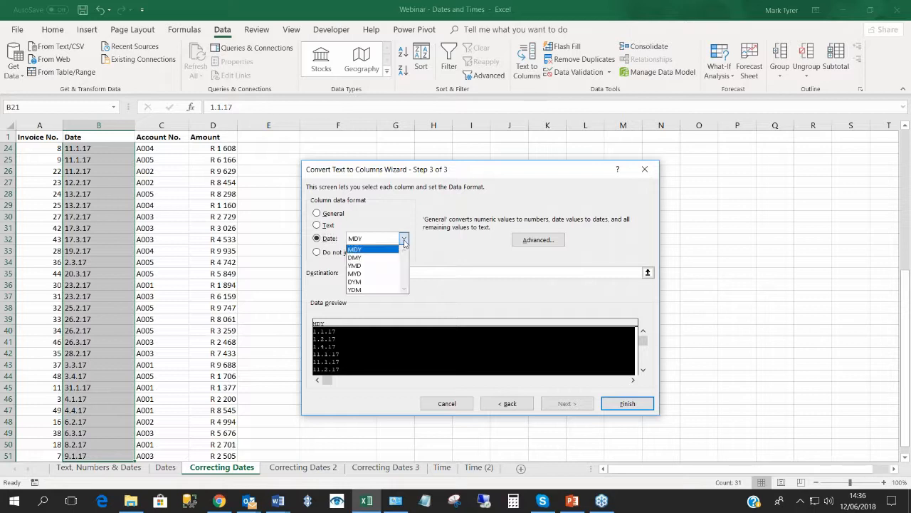
left_click(364, 257)
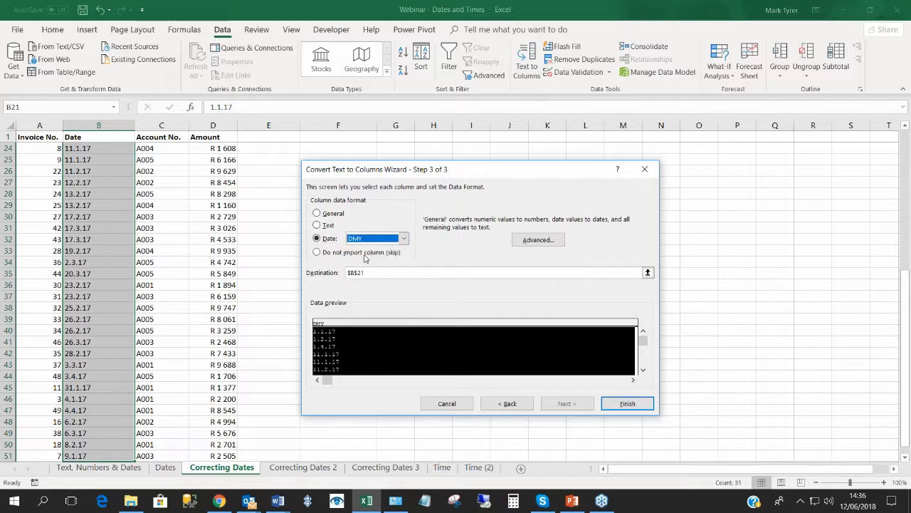
left_click(617, 406)
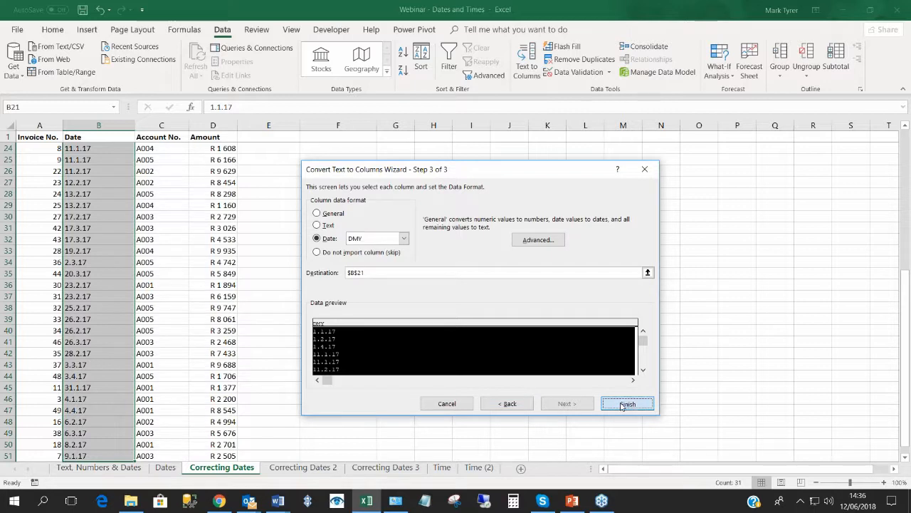
left_click(100, 272)
scroll(100, 272, "up", 7)
scroll(101, 272, "down", 10)
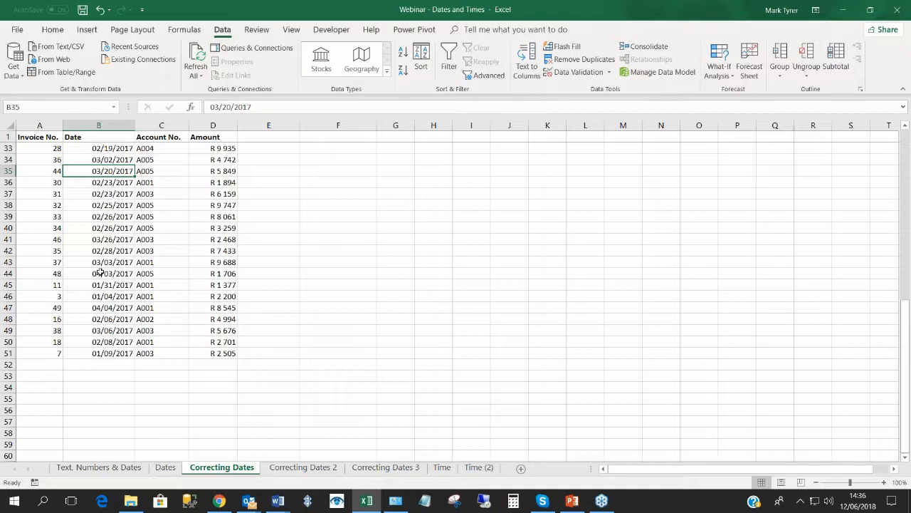
scroll(93, 235, "up", 10)
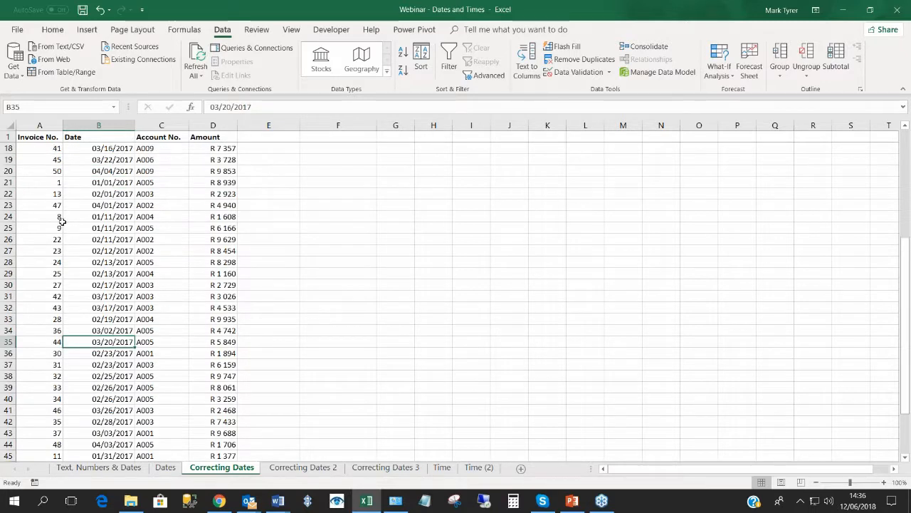
left_click(96, 160)
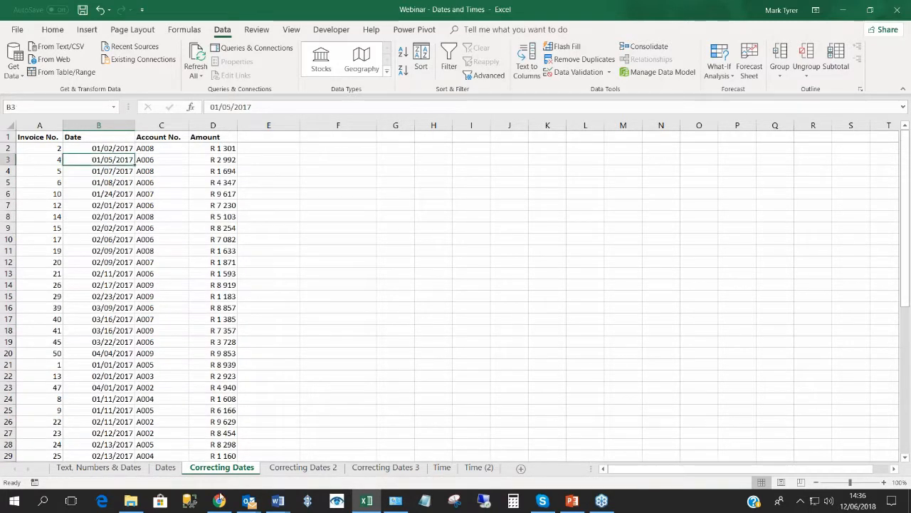
Open the Correcting Dates 3 sheet, look over its date values and widen columns B and E.
left_click(318, 475)
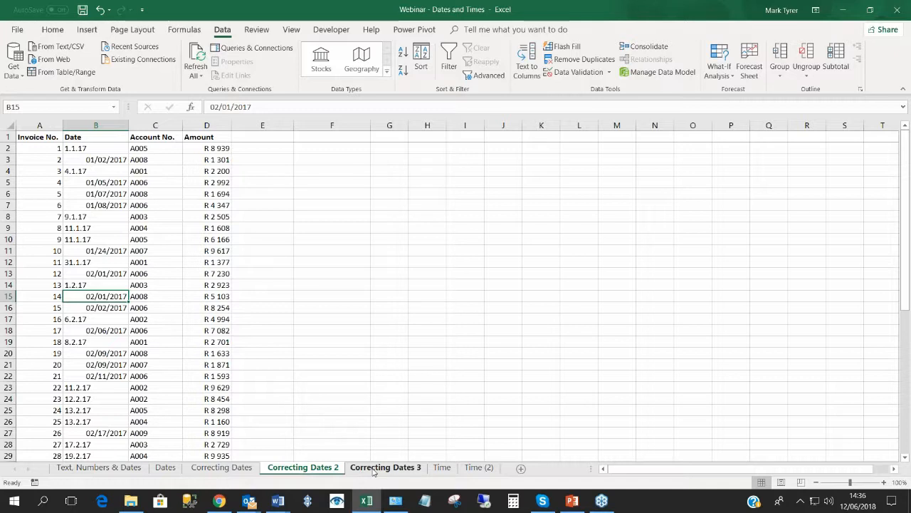
left_click(368, 471)
left_click(78, 229)
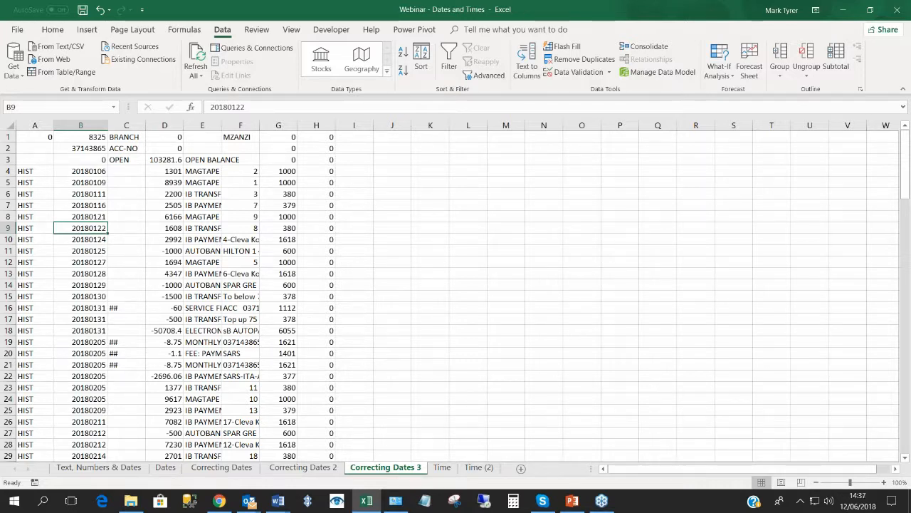
left_click(87, 168)
left_click_drag(109, 128, 128, 129)
left_click(104, 183)
left_click(102, 226)
left_click(103, 171)
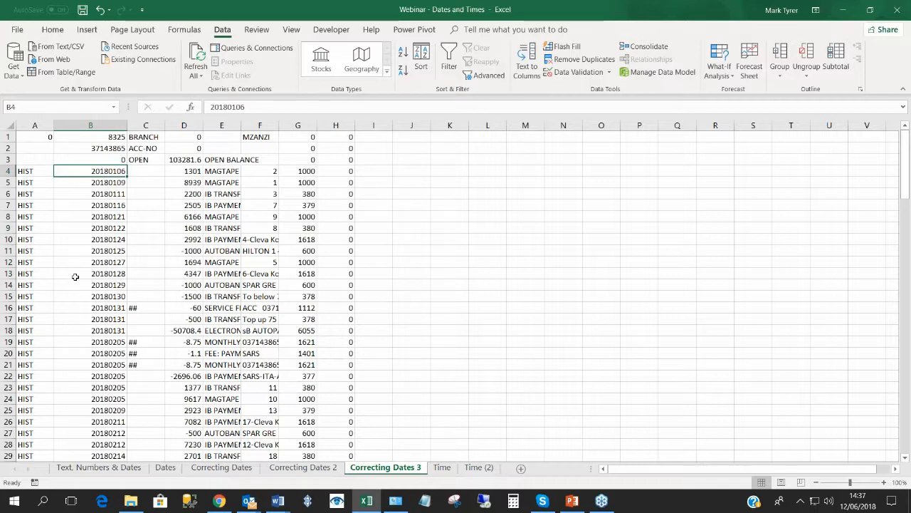
left_click(230, 162)
left_click_drag(241, 127, 255, 127)
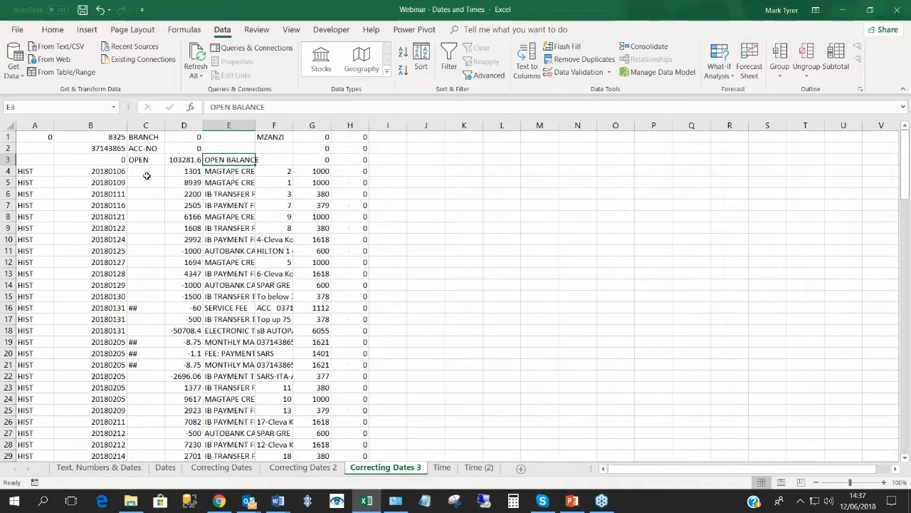
Delete rows 1 to 3 holding the branch, account and opening balance details above the transactions.
left_click(106, 163)
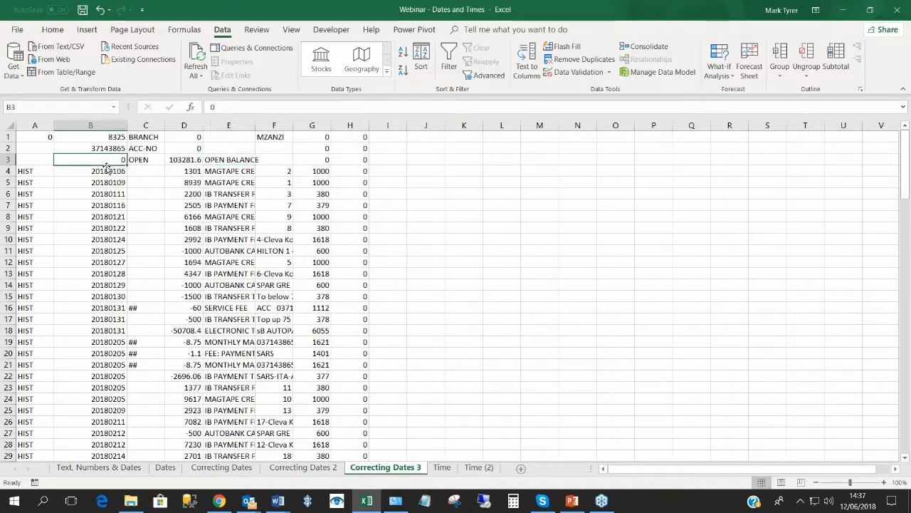
left_click(10, 161)
left_click_drag(10, 161, 10, 137)
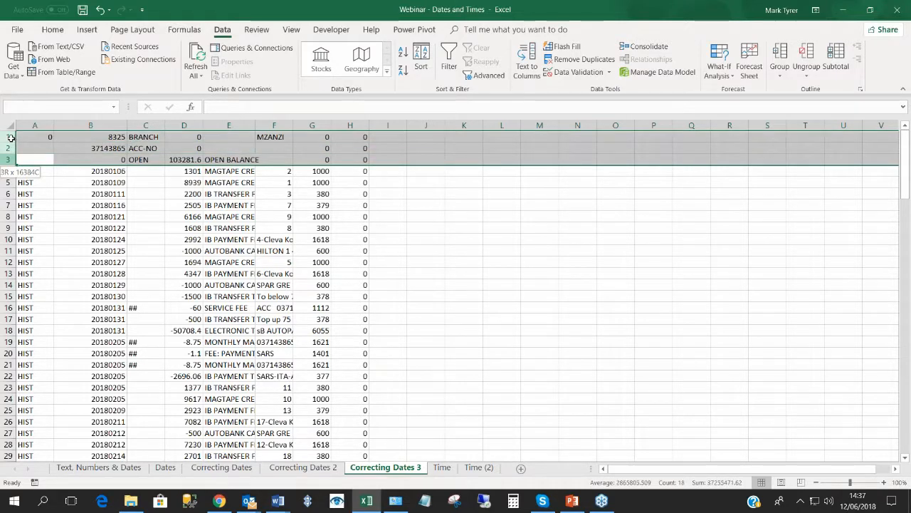
right_click(12, 138)
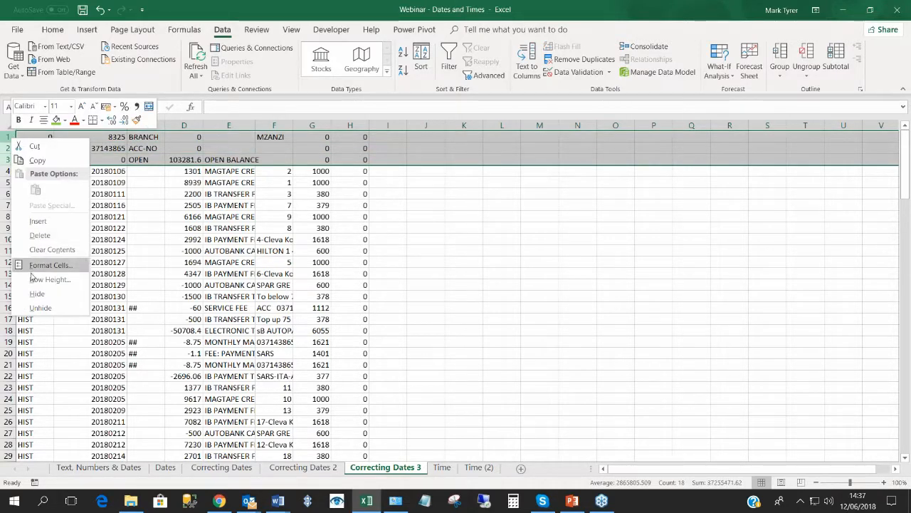
left_click(34, 238)
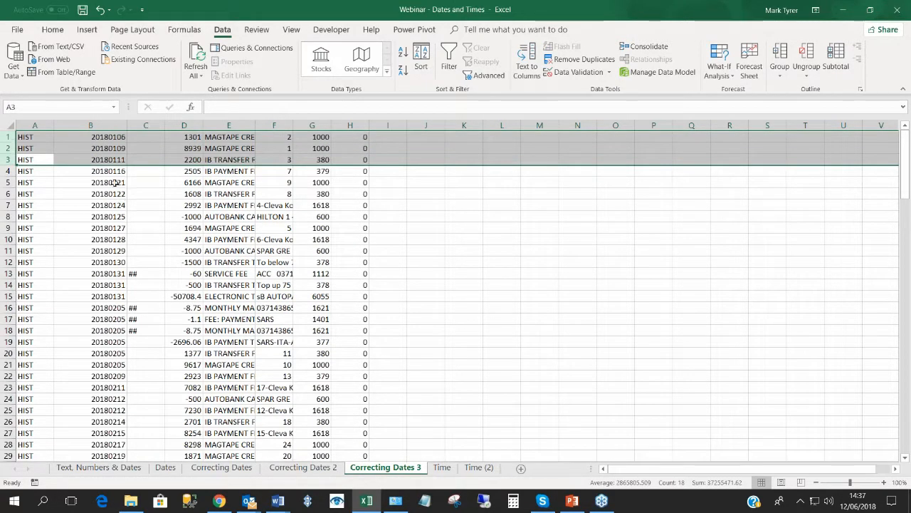
Insert a blank row above the first transaction for column headings.
left_click(135, 193)
left_click(9, 137)
right_click(9, 137)
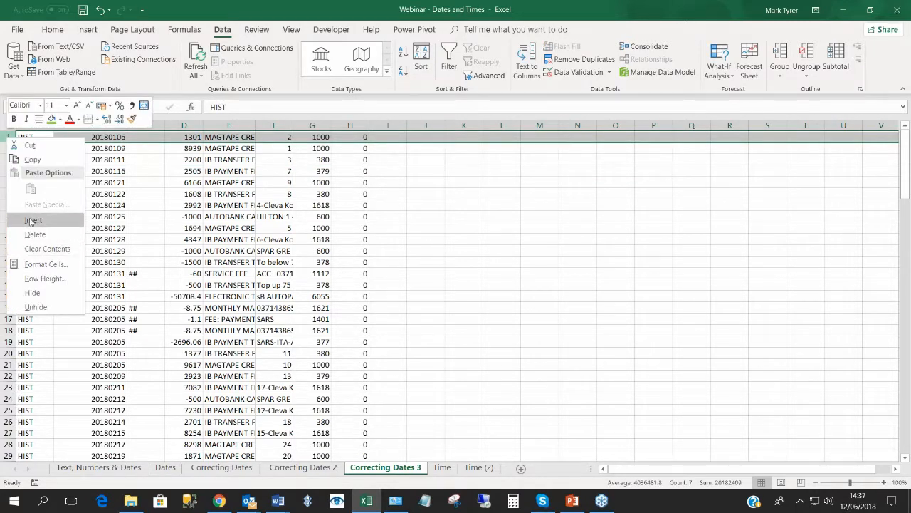
left_click(32, 219)
Enter the headings Date in B1, Amount in G1 and What in E1.
left_click(109, 138)
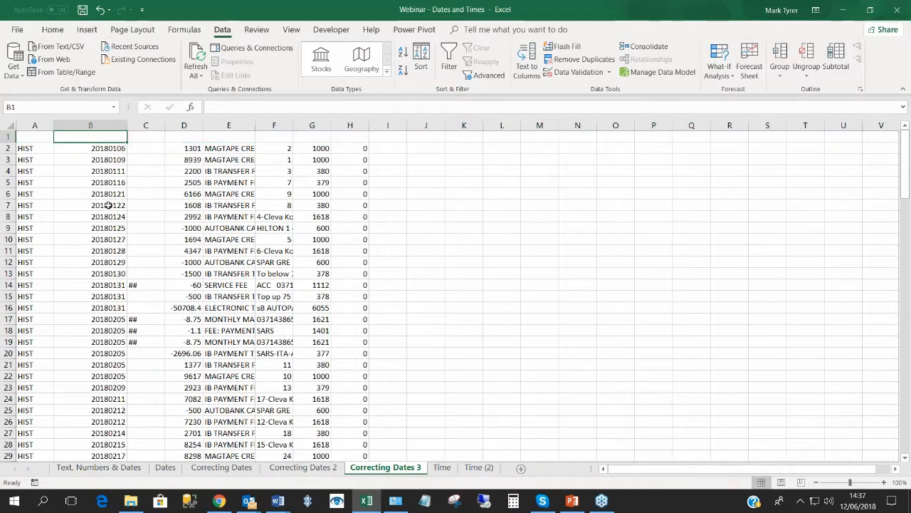
type("Date")
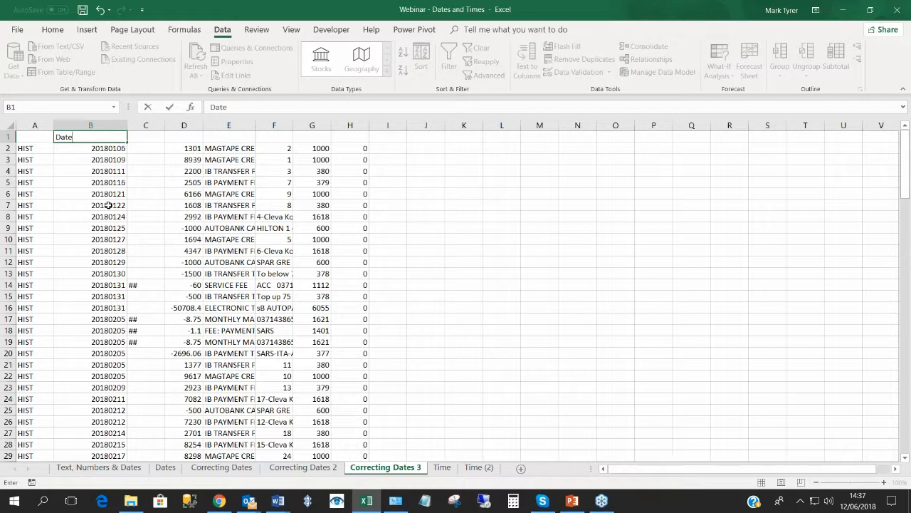
key("Tab")
key("Tab")
key("Tab")
key("Tab")
key("Tab")
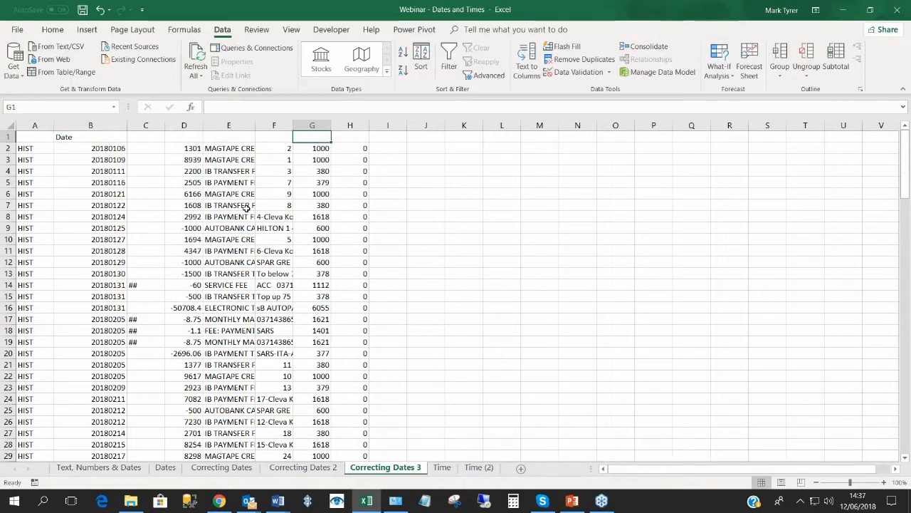
type("Amount")
key("Return")
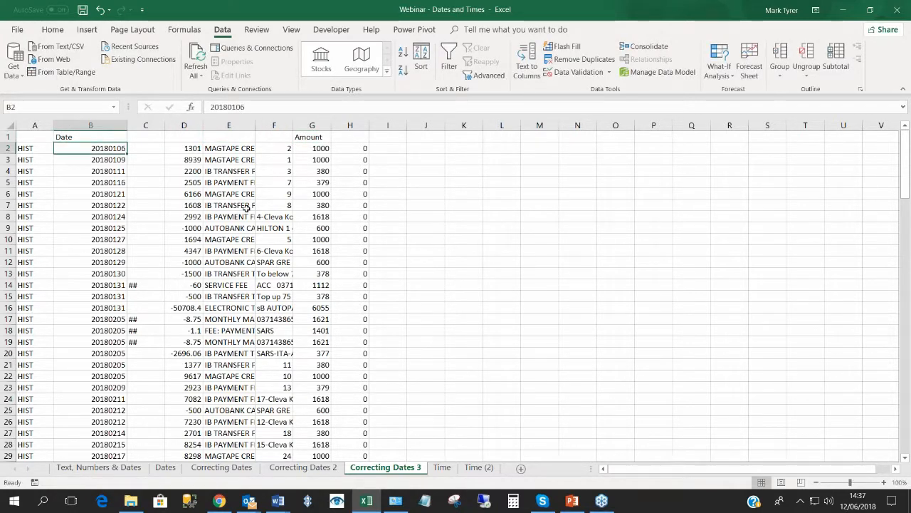
left_click(235, 137)
type("What")
key("Return")
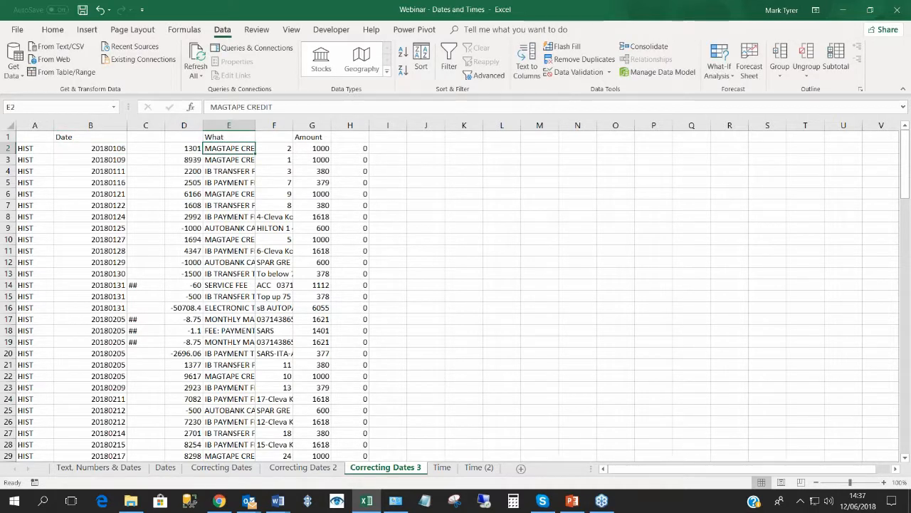
Delete columns C and D between Date and What, and delete the HIST column A.
left_click_drag(145, 125, 199, 125)
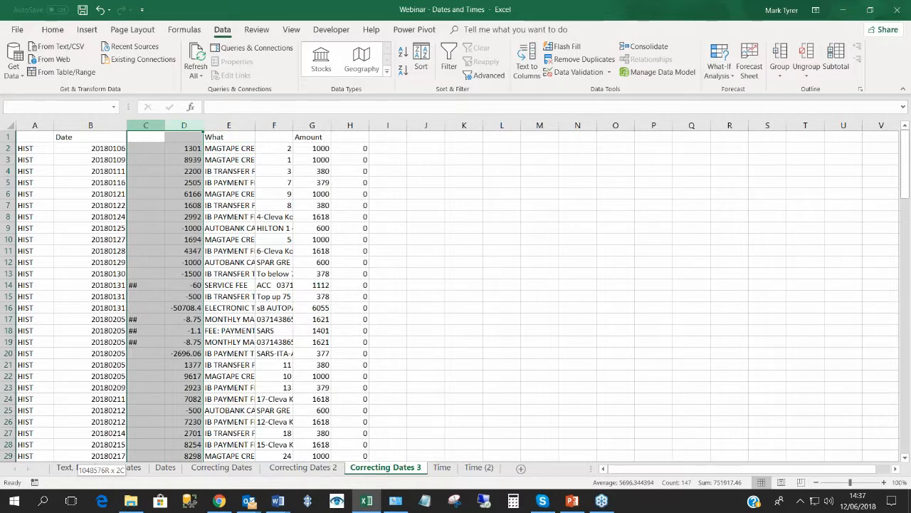
right_click(199, 125)
left_click(214, 223)
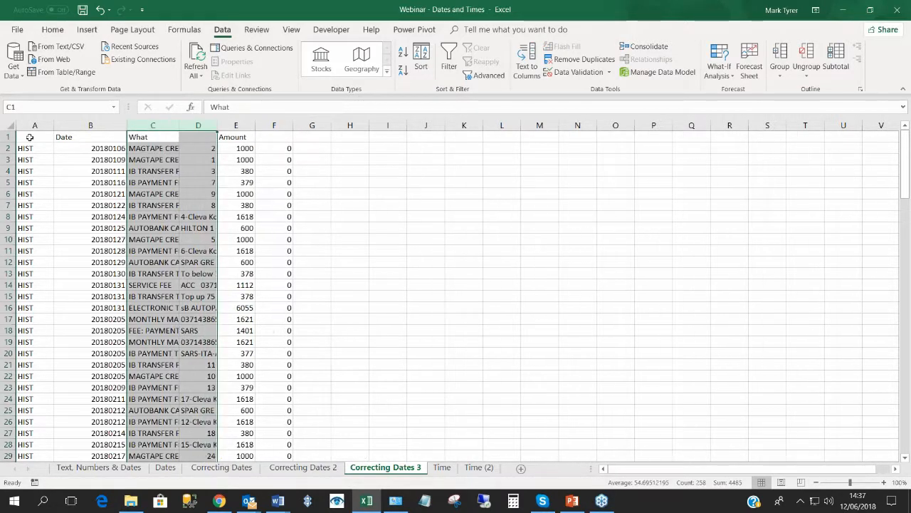
left_click(35, 125)
right_click(34, 128)
left_click(72, 227)
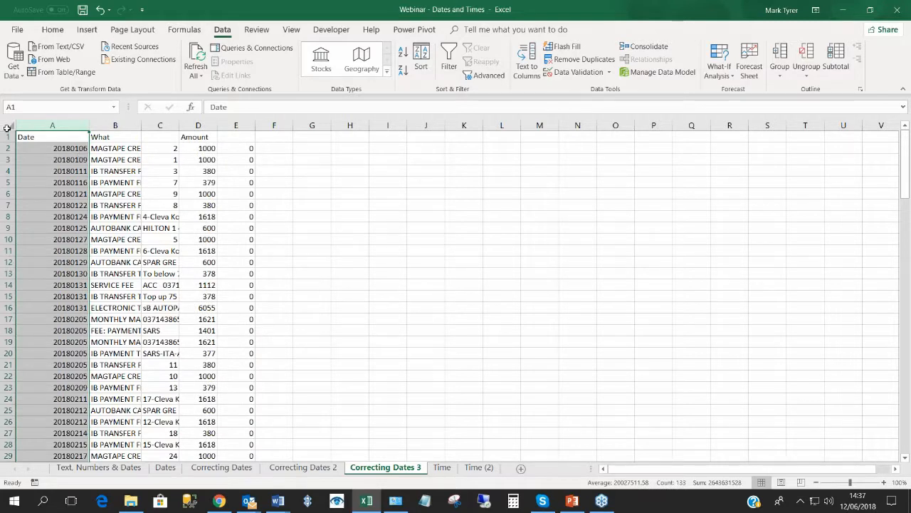
Autofit the width of all columns and delete the column of zeros after Amount.
left_click(6, 127)
double_click(89, 126)
left_click(285, 237)
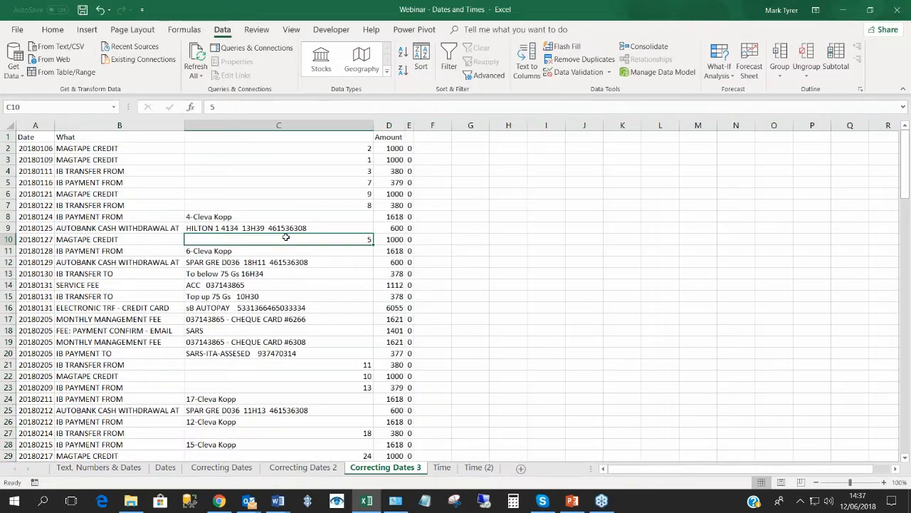
left_click(411, 126)
right_click(411, 126)
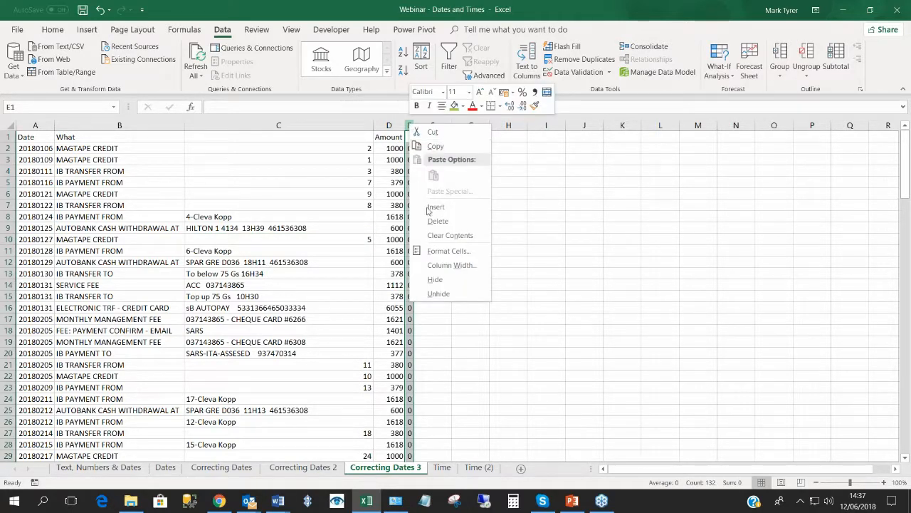
left_click(438, 220)
Enter the heading Ref in C1 and widen the Date column.
left_click(291, 138)
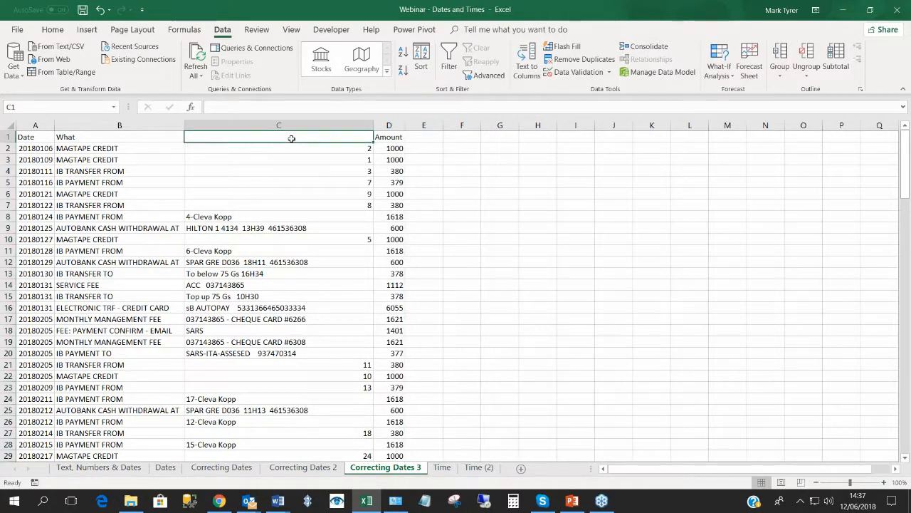
type("Ref")
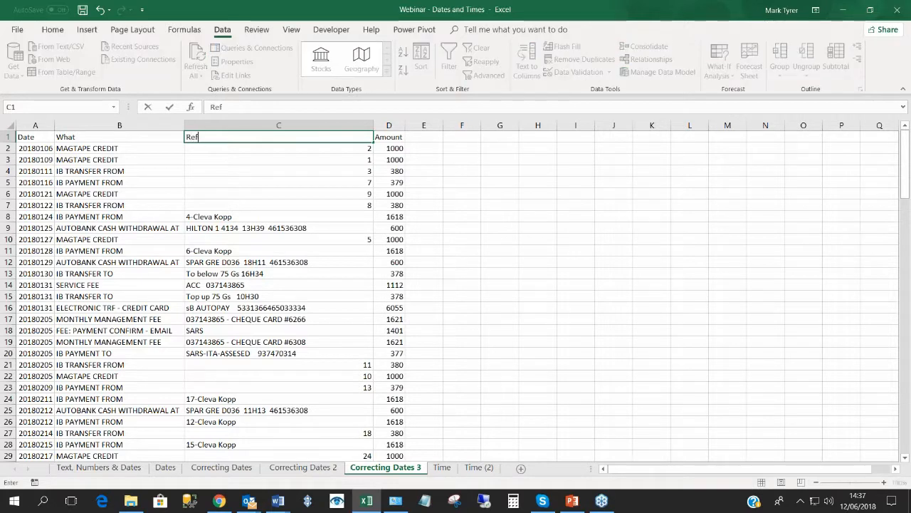
left_click(265, 168)
mouse_move(614, 471)
left_mouse_down()
mouse_move(673, 464)
mouse_move(605, 464)
left_mouse_up()
left_click(38, 183)
left_click_drag(55, 124, 82, 125)
left_click(50, 195)
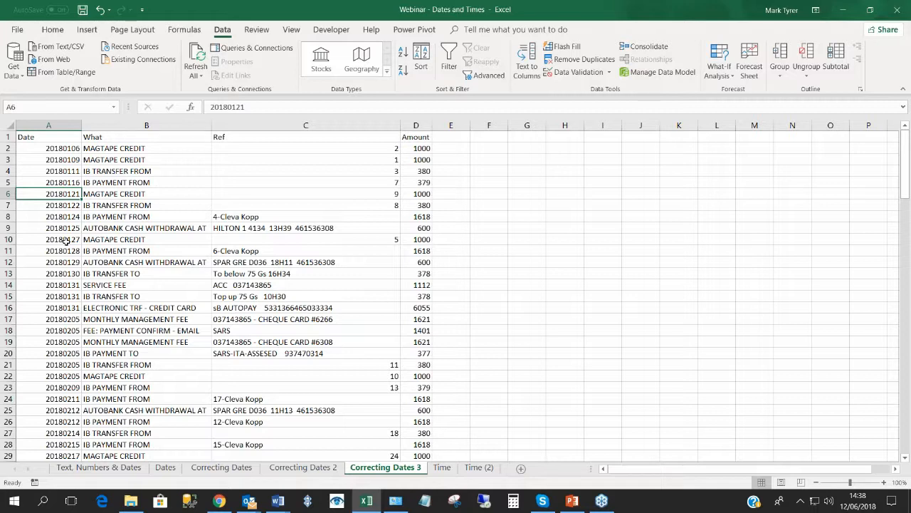
Sort the transactions by the Date column in ascending and then descending order, and go to the end of the list.
left_click(57, 163)
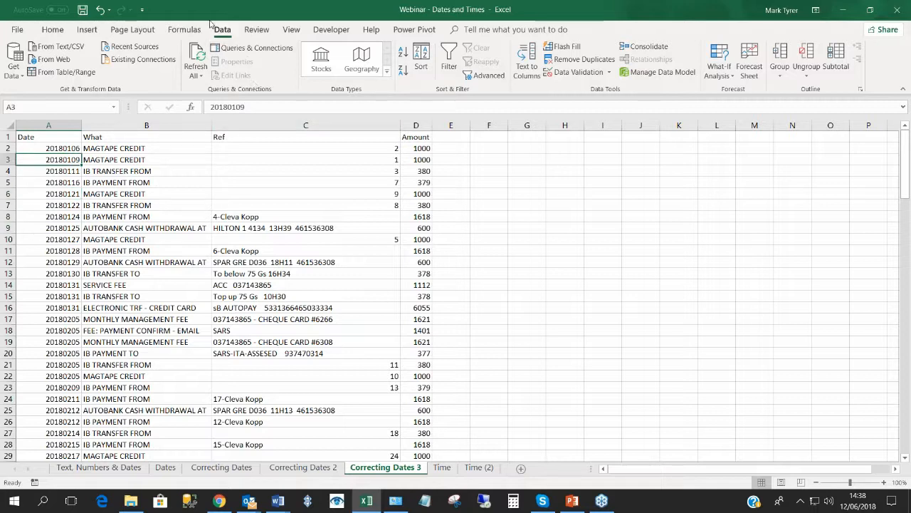
left_click(403, 55)
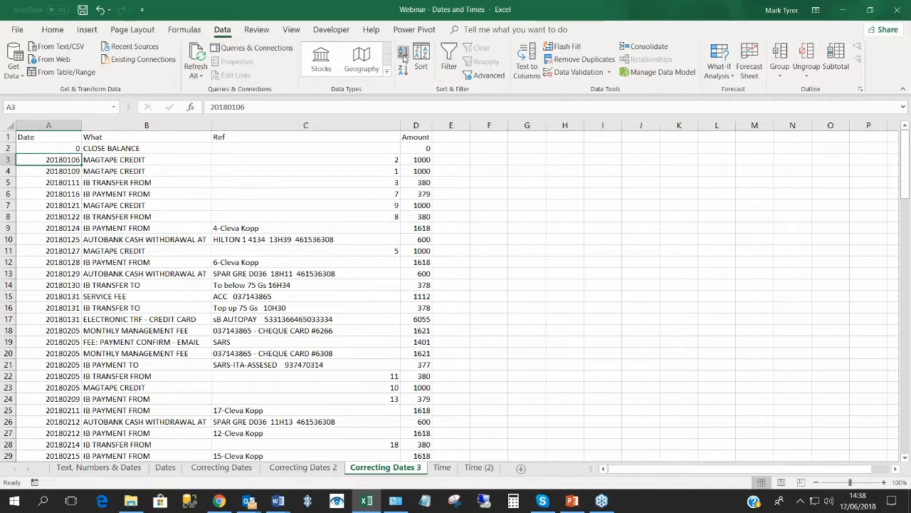
left_click(403, 69)
scroll(103, 358, "down", 20)
scroll(103, 358, "down", 13)
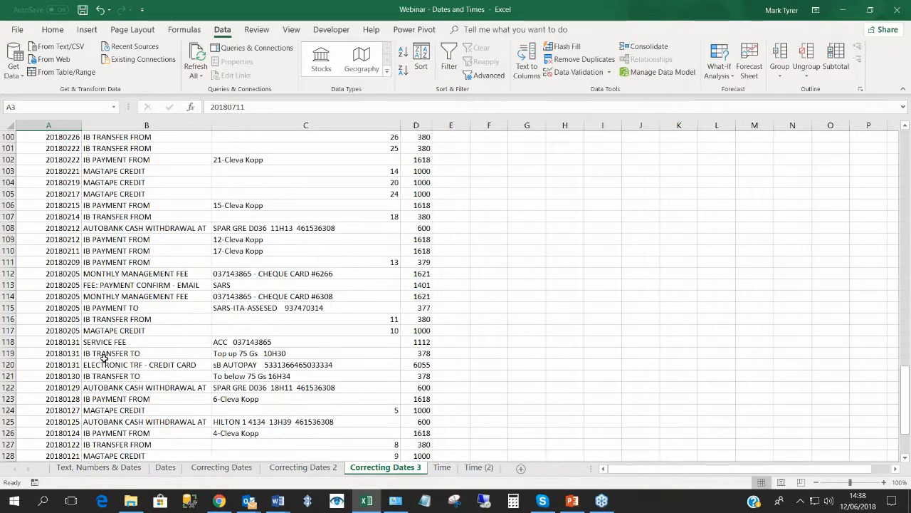
Delete the CLOSE BALANCE row at the end of the transaction list.
left_click(9, 273)
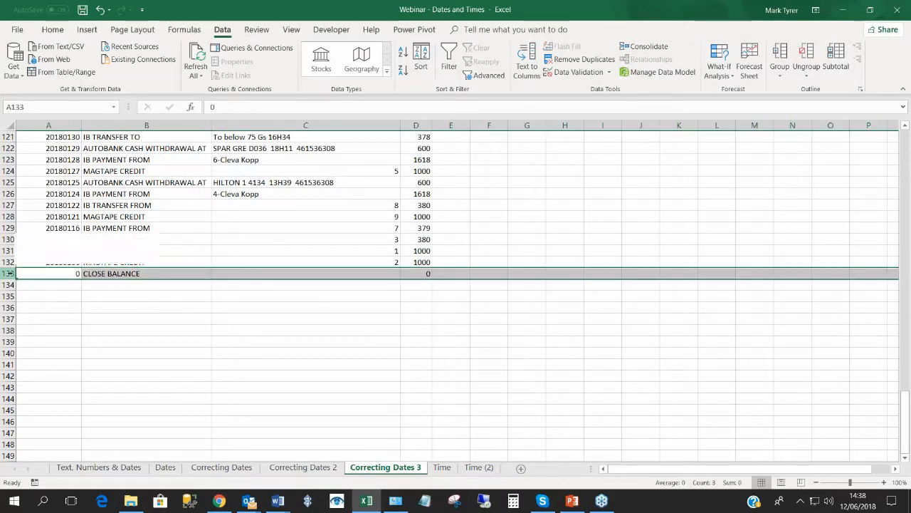
right_click(10, 275)
left_click(39, 369)
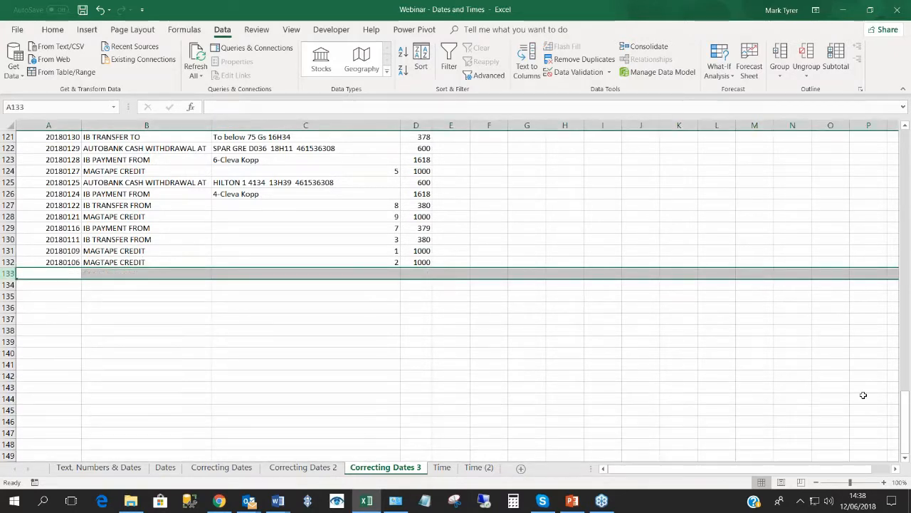
Return to the start of the transaction list and widen the Date column slightly.
left_click_drag(896, 413, 893, 141)
left_click(64, 216)
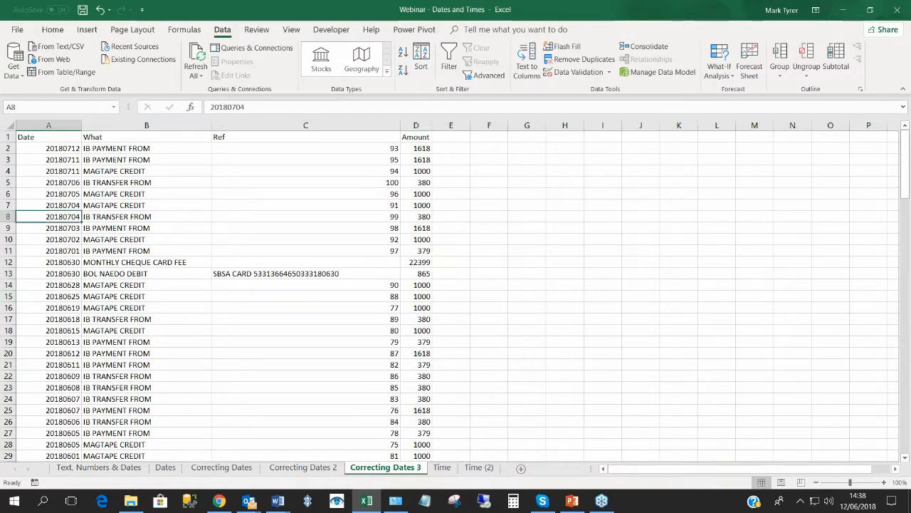
left_click(45, 167)
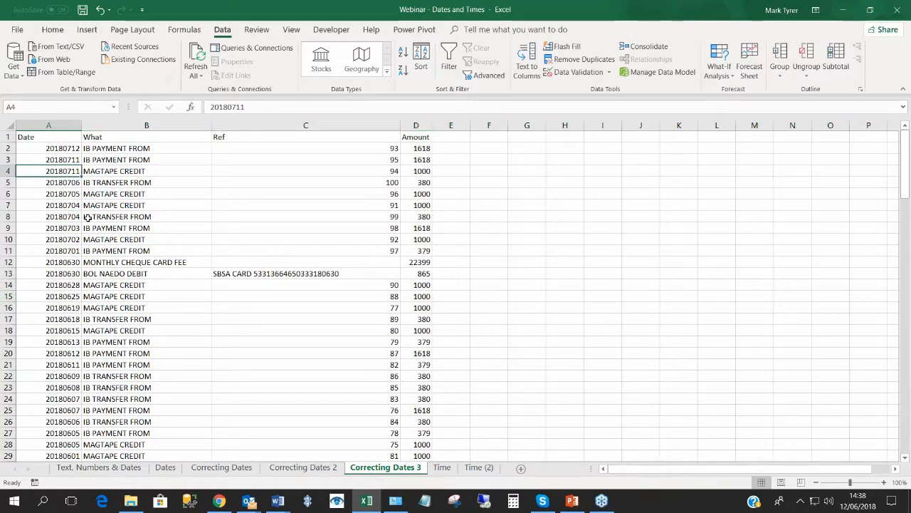
left_click(55, 148)
left_click_drag(82, 125, 93, 125)
left_click(59, 182)
left_click(70, 159)
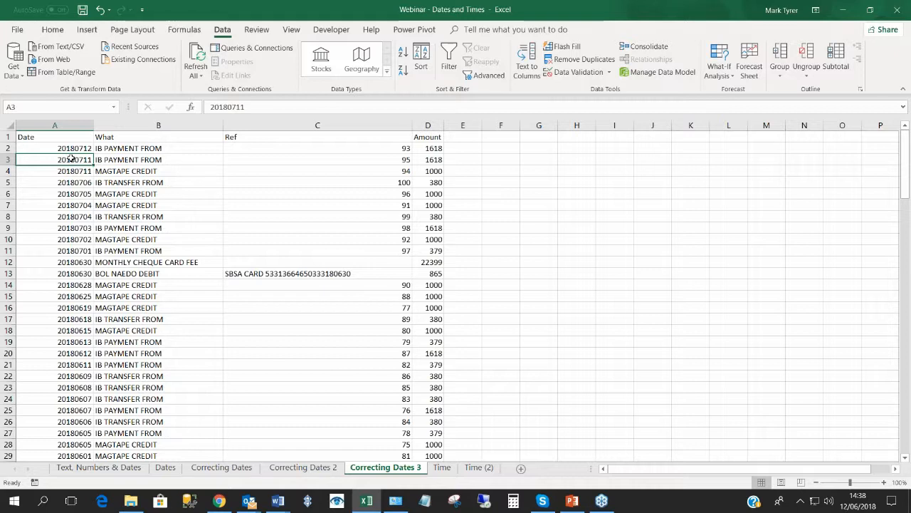
Add filters to the header row and look through the values offered in the Date column's filter list.
left_click(227, 126)
left_click(190, 140)
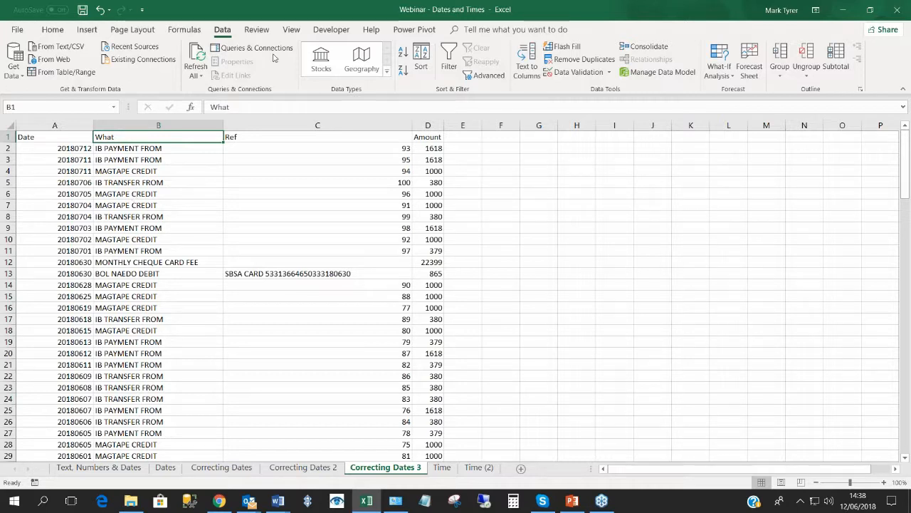
left_click(453, 63)
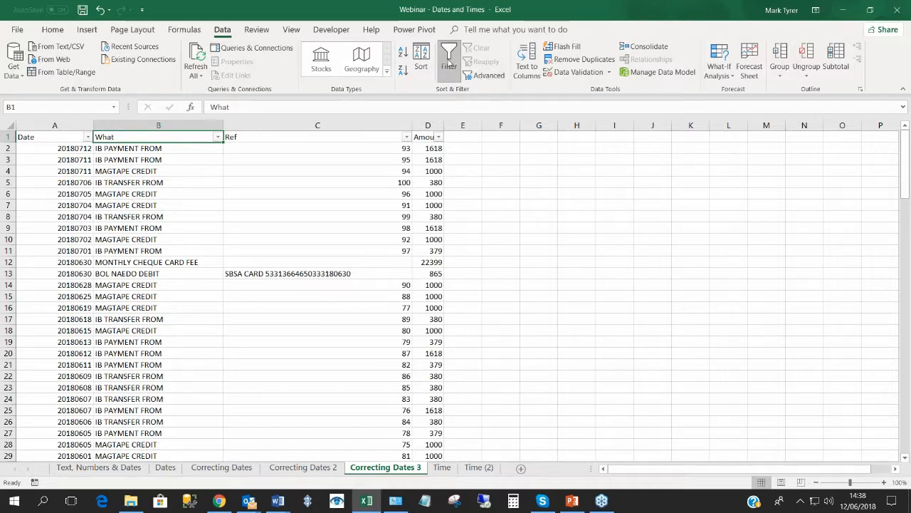
left_click(88, 137)
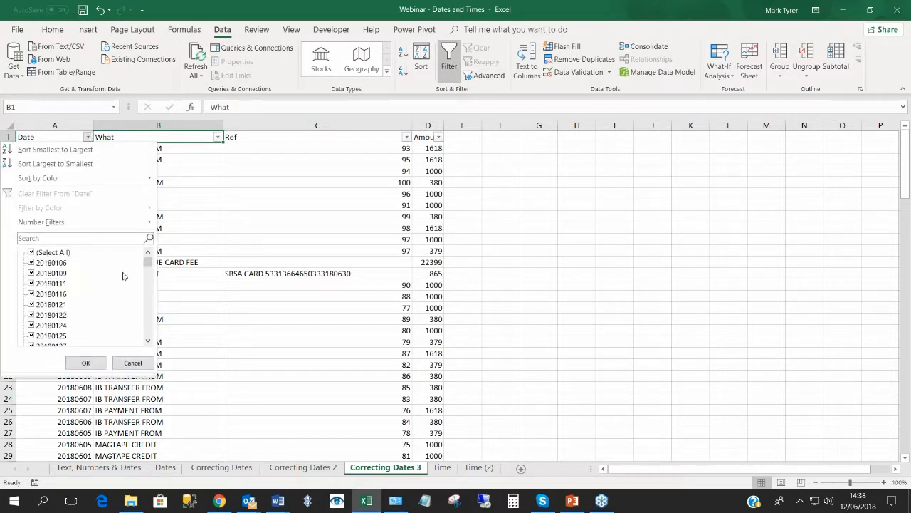
left_click_drag(152, 262, 147, 327)
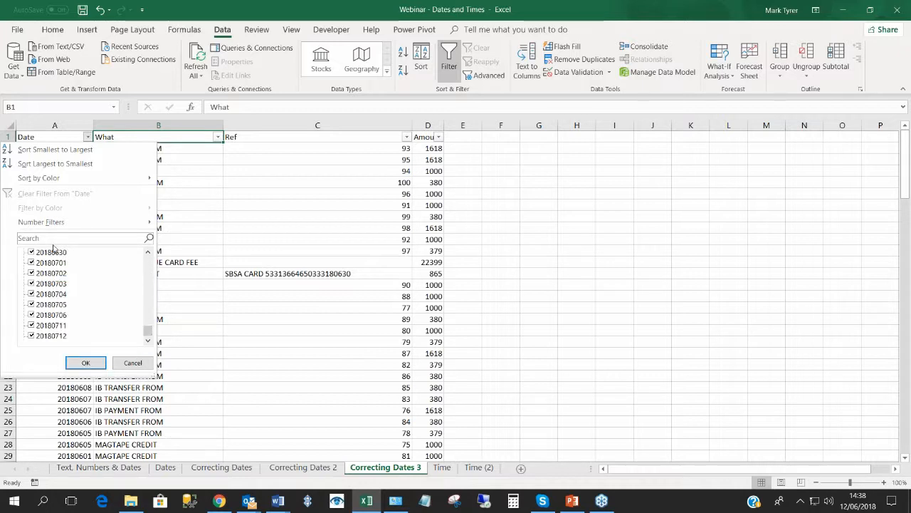
scroll(49, 266, "up", 10)
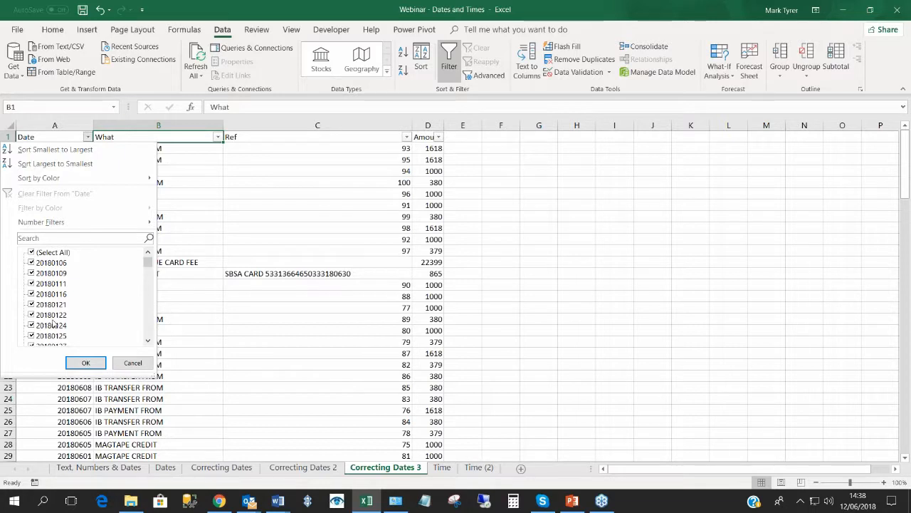
left_click(84, 365)
left_click(65, 182)
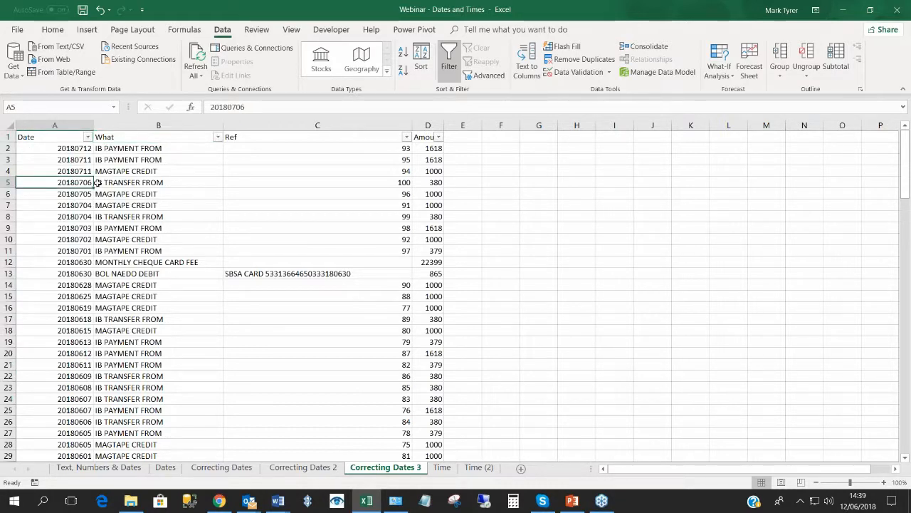
Narrow the What column slightly and convert the Date column to real dates using Text to Columns with the YMD date format.
left_click_drag(223, 129, 213, 129)
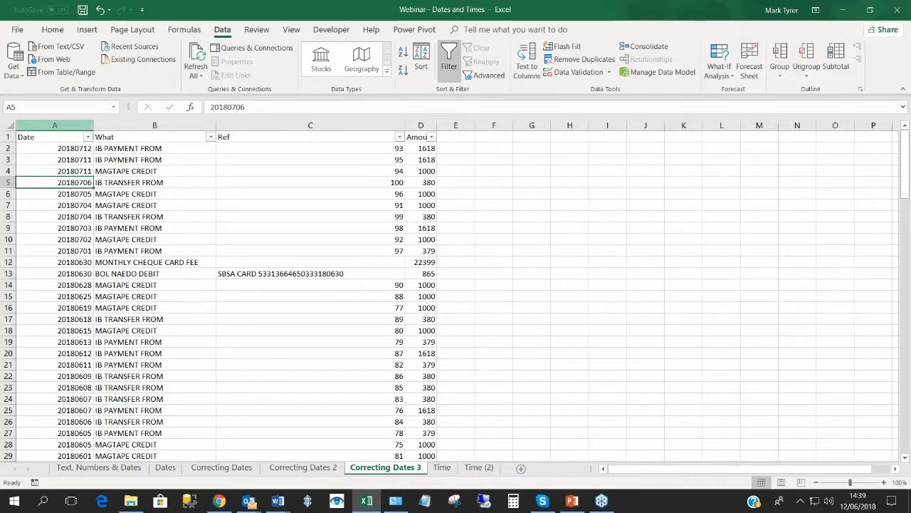
left_click(68, 126)
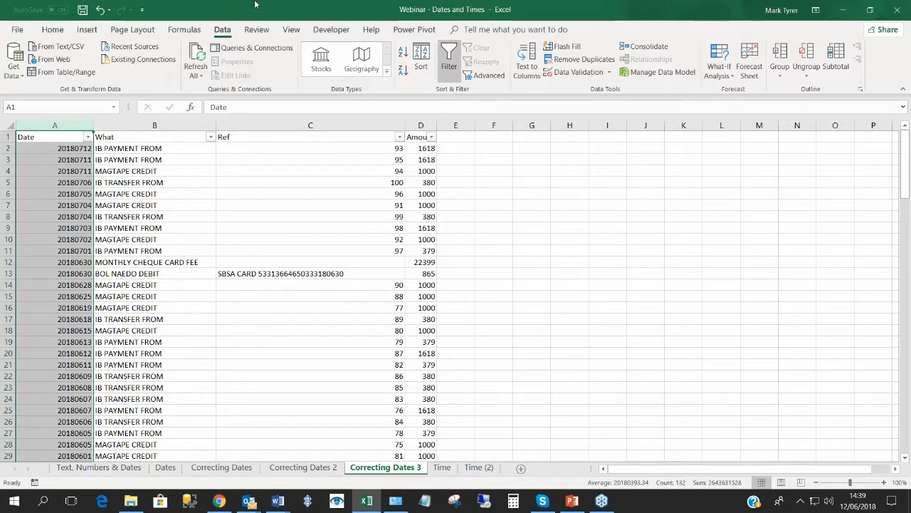
left_click(520, 64)
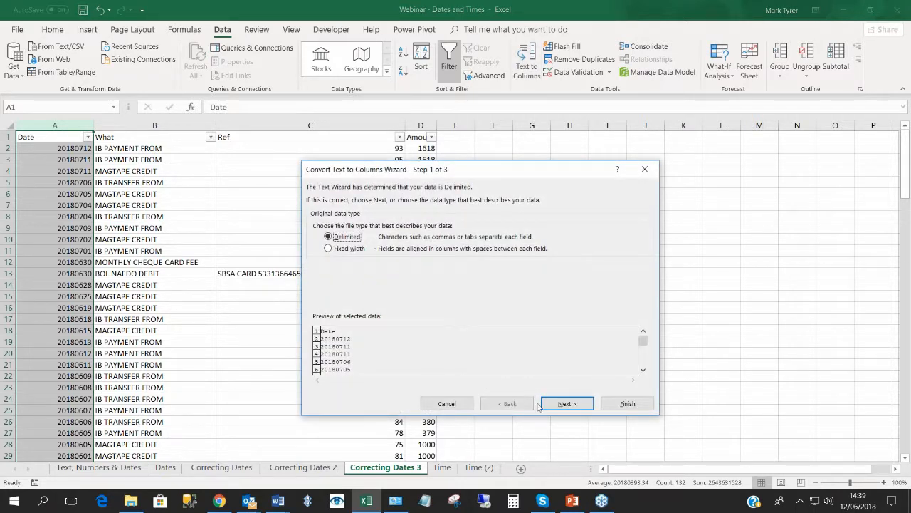
left_click(562, 403)
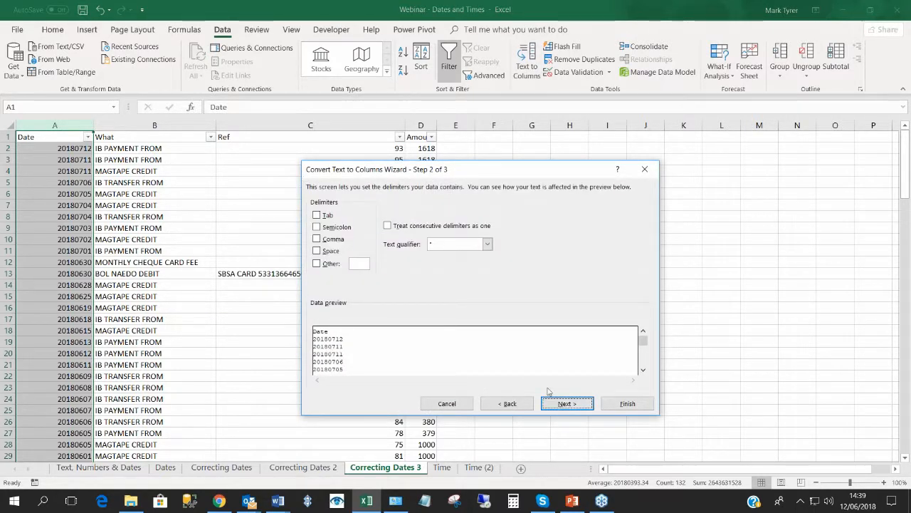
left_click(553, 404)
left_click(318, 238)
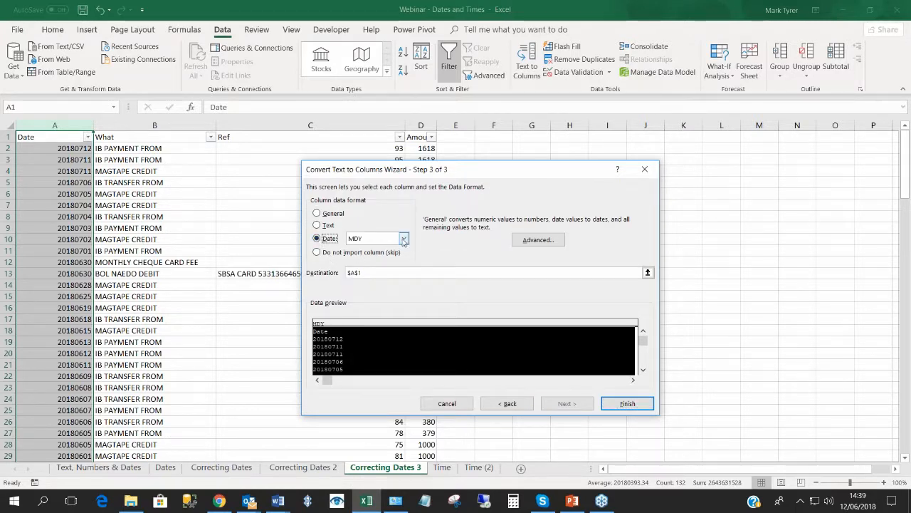
left_click(404, 240)
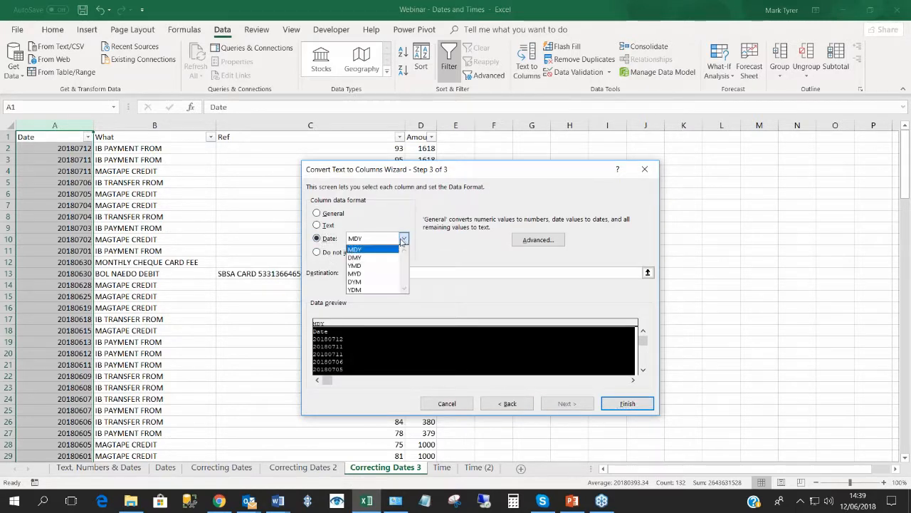
left_click(371, 266)
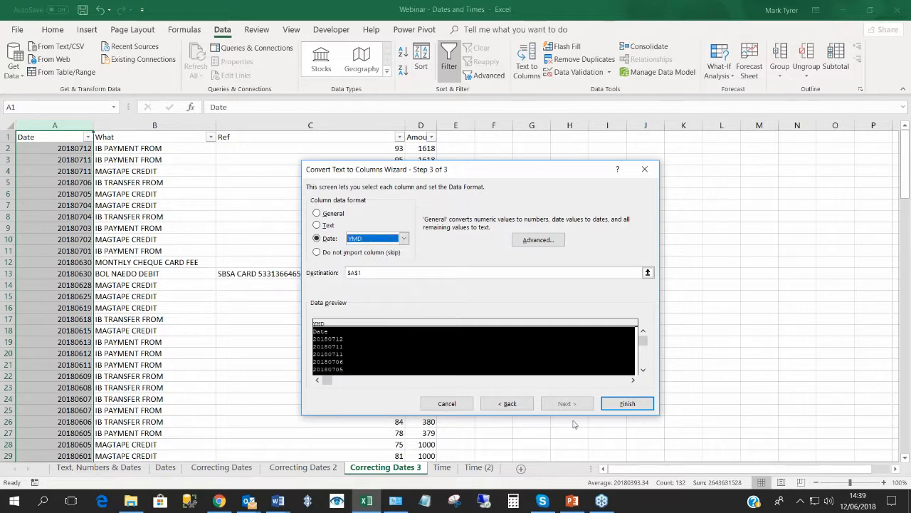
left_click(619, 406)
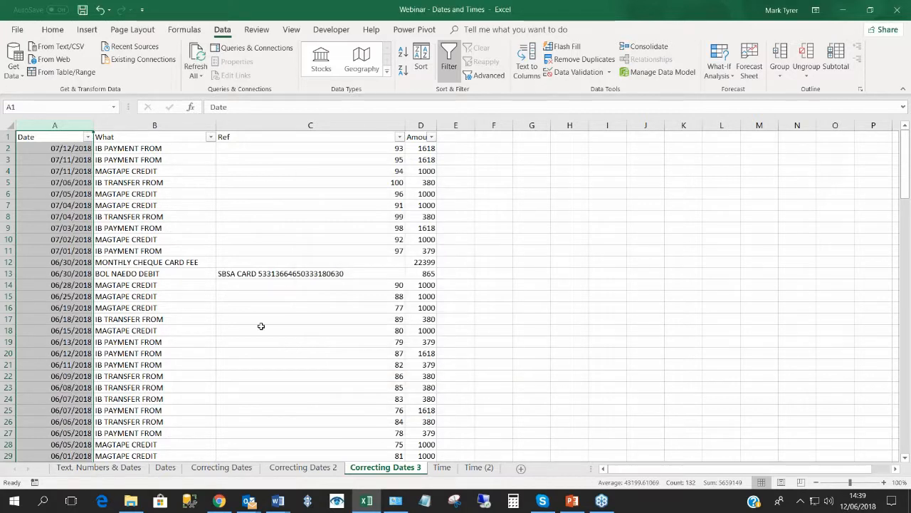
Filter the Date column to show only the January 2018 transactions.
left_click(60, 228)
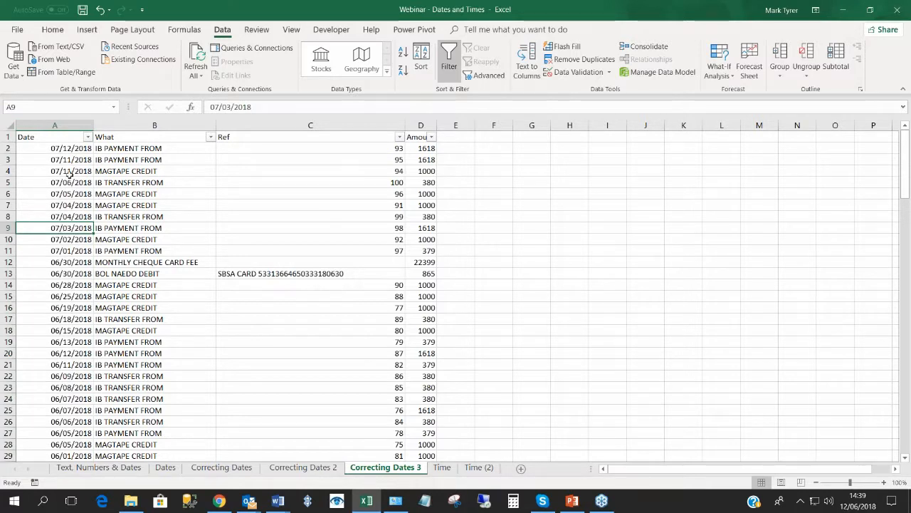
left_click(87, 137)
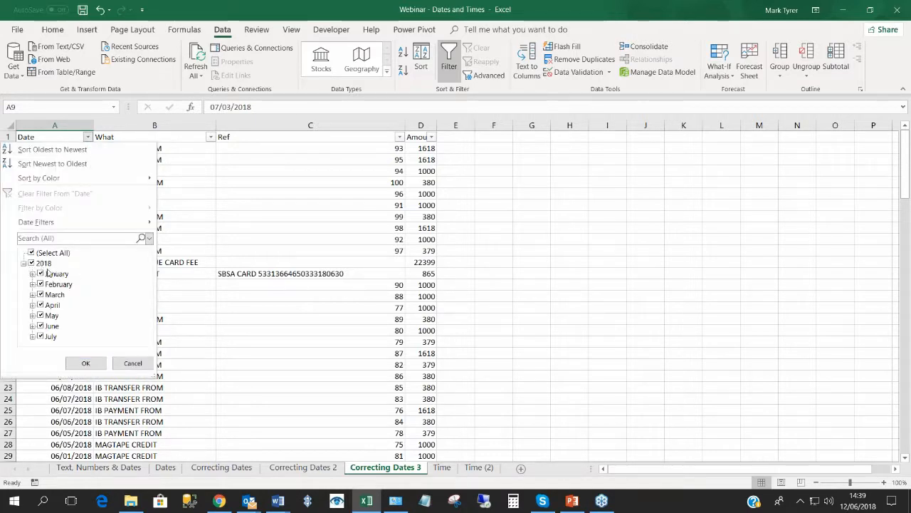
left_click(33, 274)
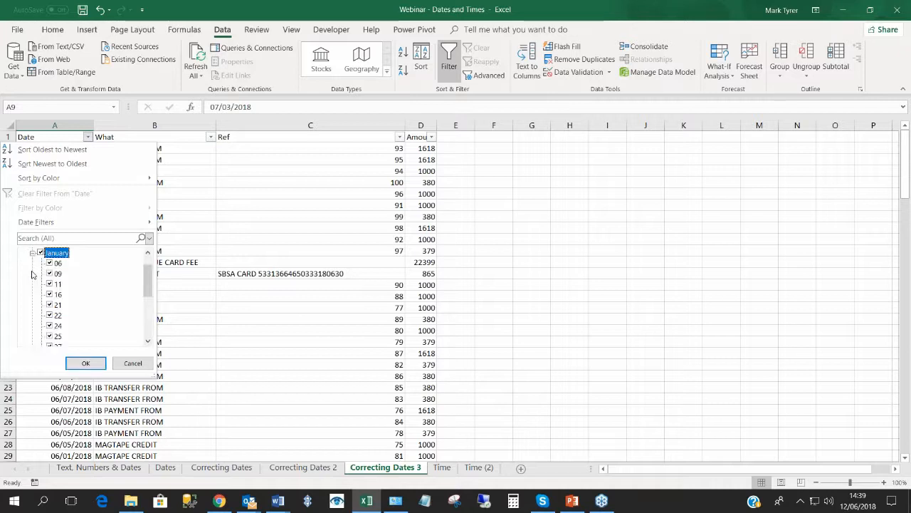
left_click(33, 253)
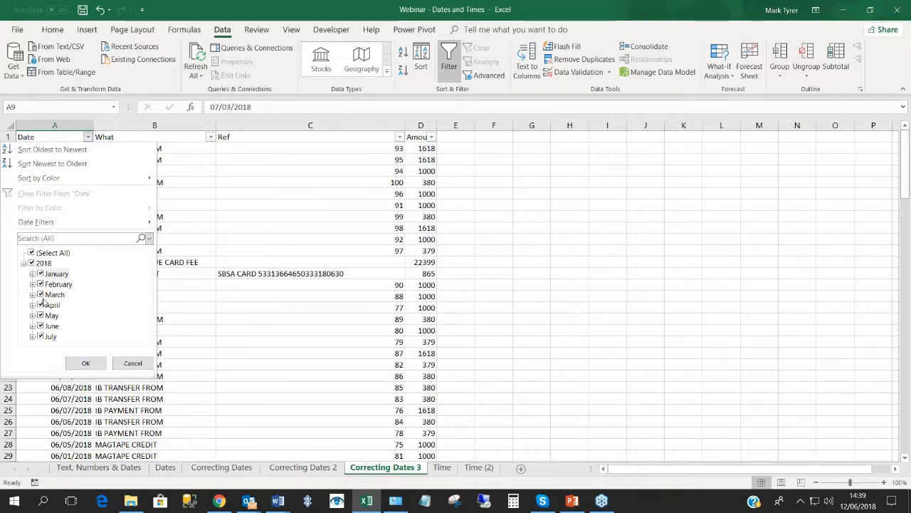
left_click(32, 264)
left_click(41, 274)
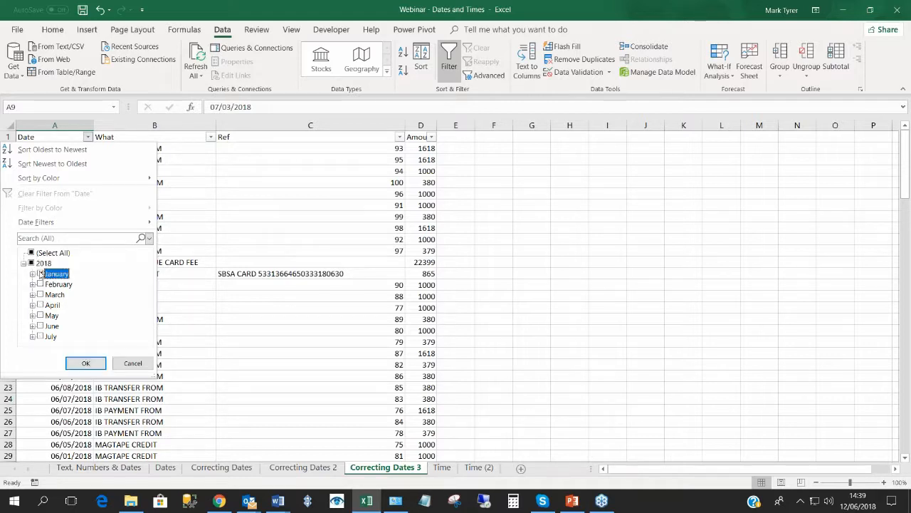
left_click(86, 364)
left_click_drag(61, 182, 60, 285)
left_click(60, 274)
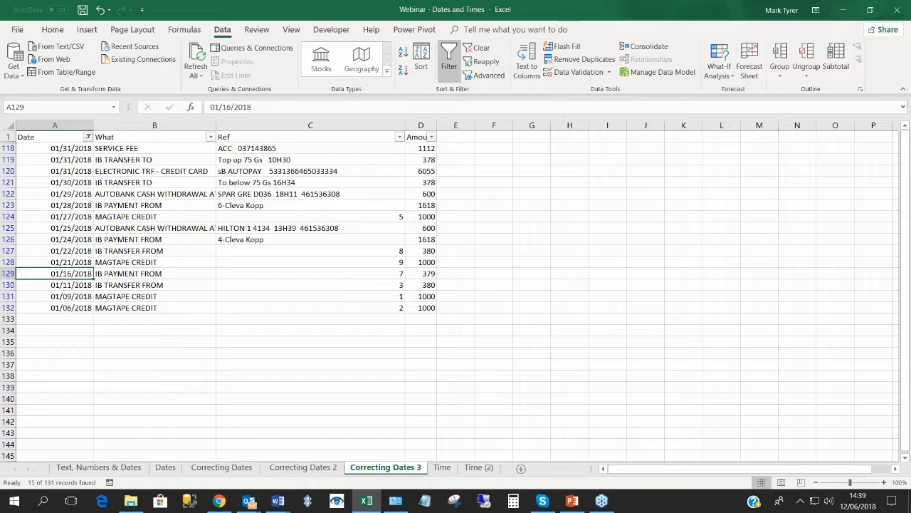
left_click(74, 193)
left_click(135, 183)
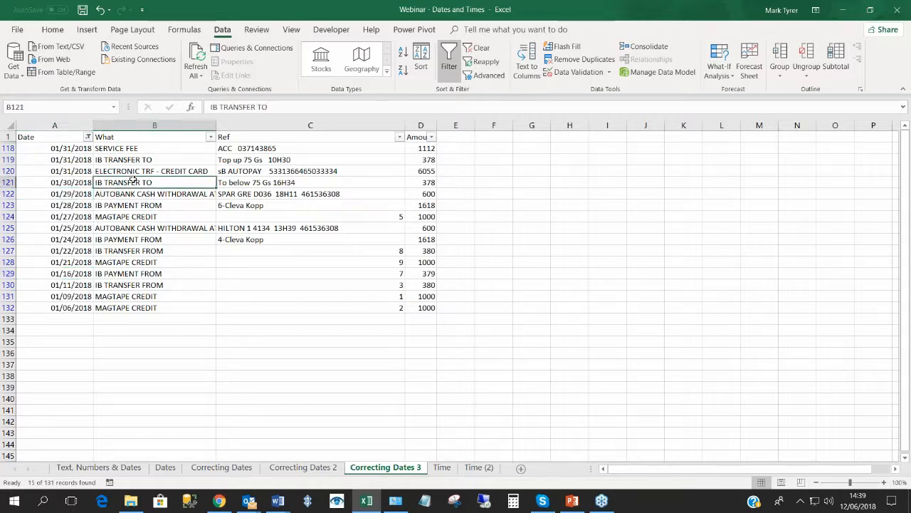
Go to the Time sheet and clear the Hours values in D4:D6.
left_click(444, 470)
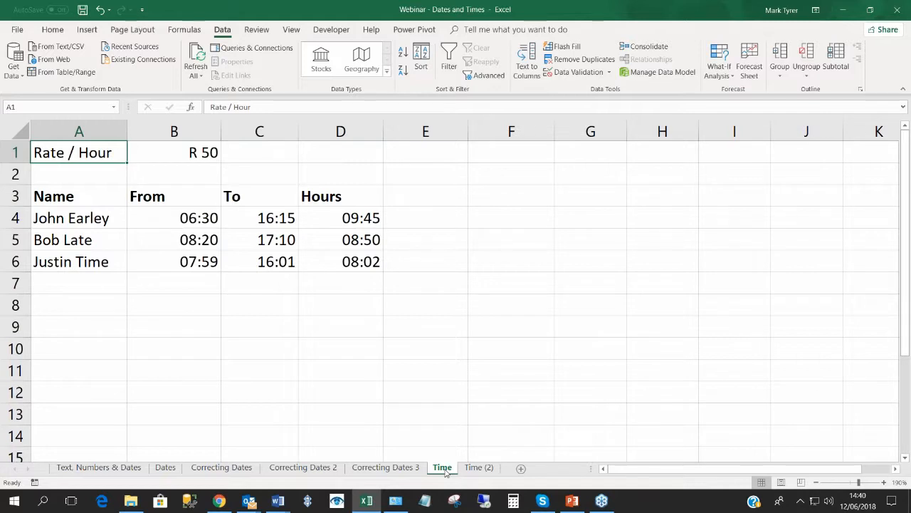
left_click_drag(353, 222, 352, 263)
key("Delete")
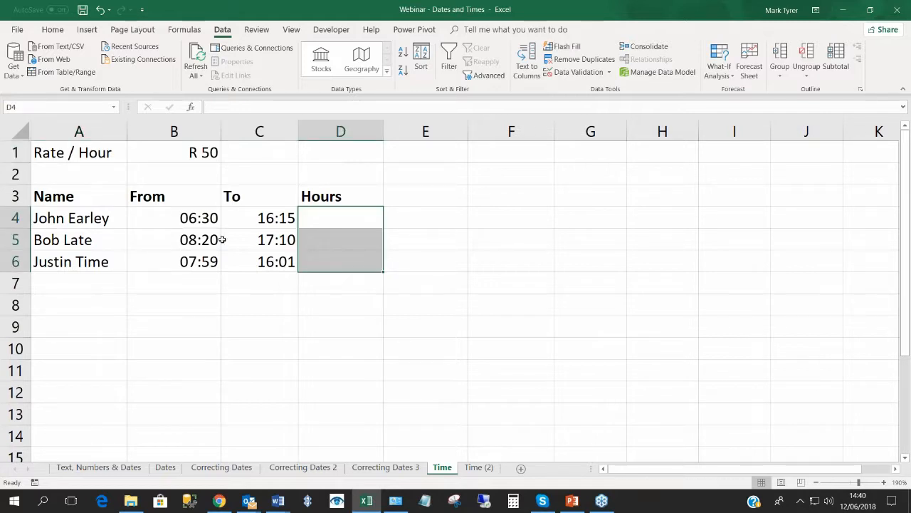
Enter the formula =C4-B4 in D4 to calculate the hours between the From and To times.
left_click(201, 226)
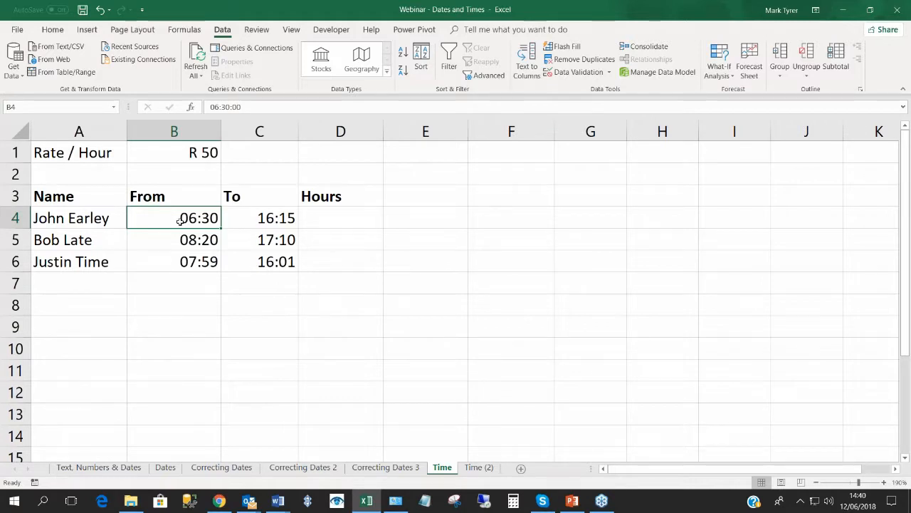
left_click(271, 222)
left_click(336, 220)
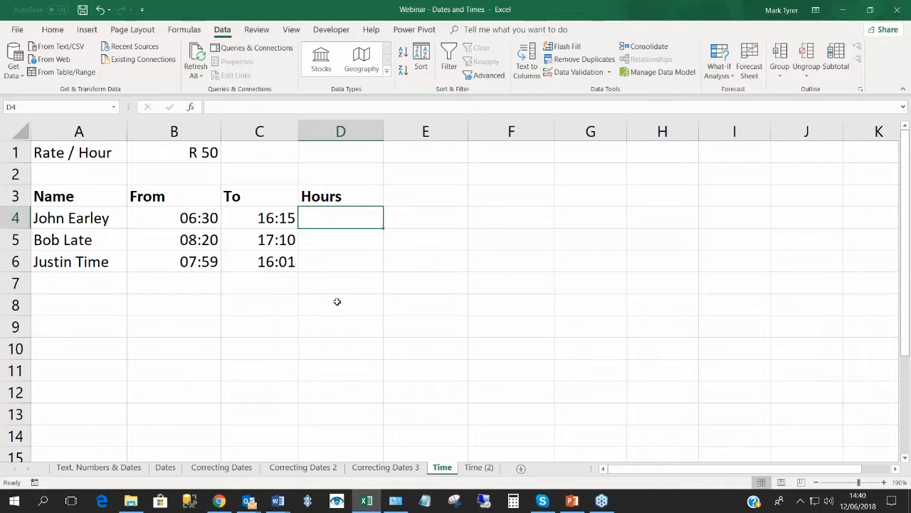
type("=")
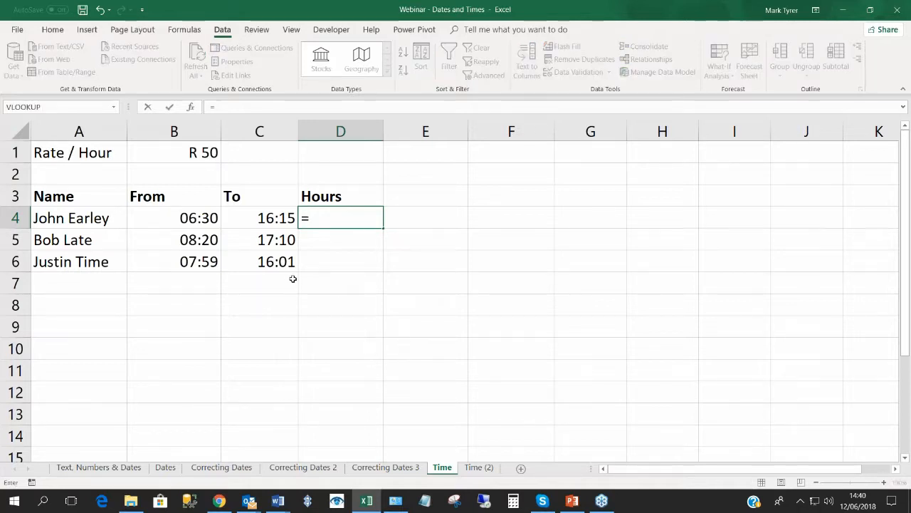
left_click(264, 218)
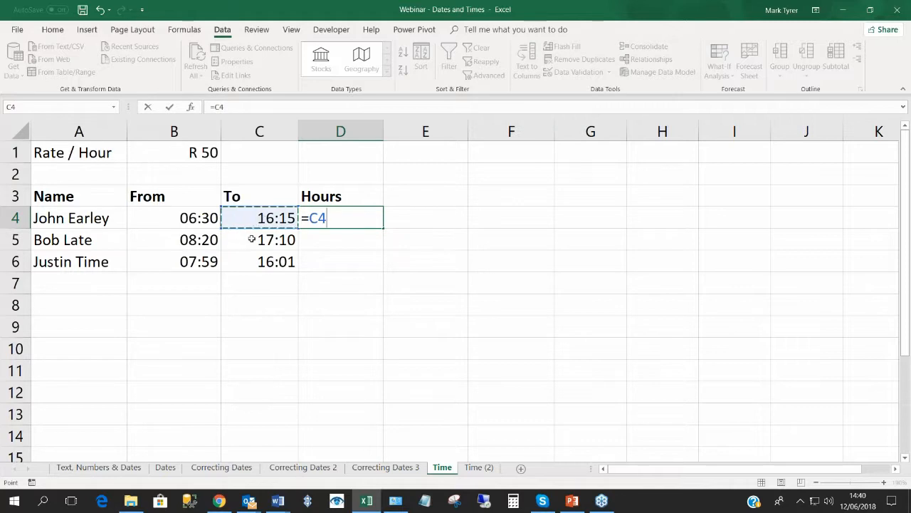
type("-")
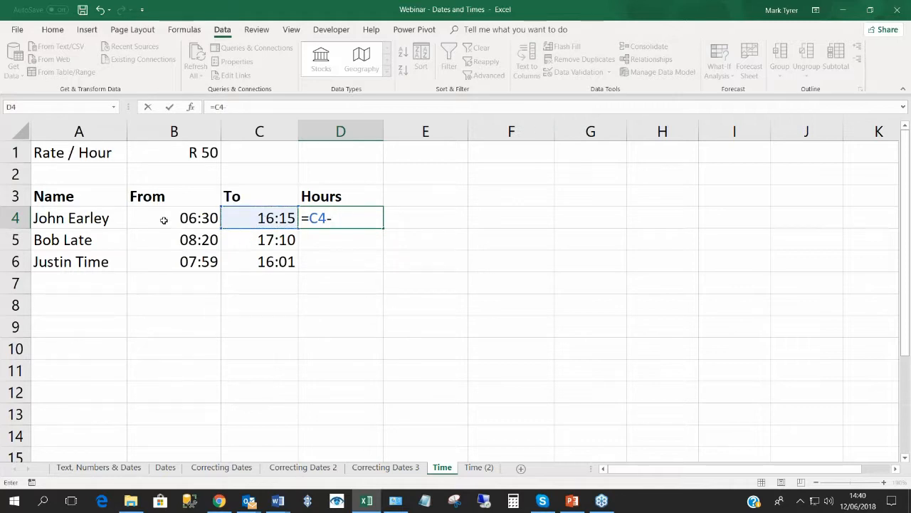
left_click(162, 220)
key("Return")
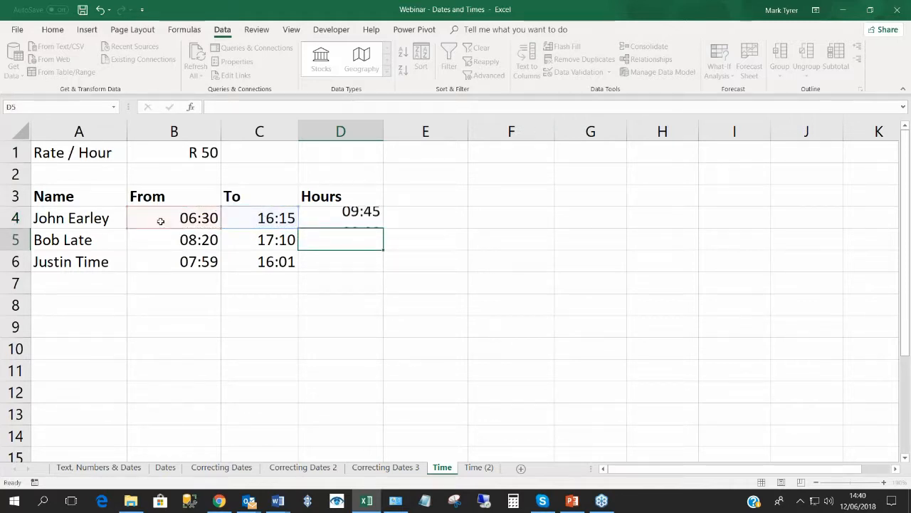
Examine the Hours formula in D4 and the From and To times it uses in B4 and C4.
left_click(333, 223)
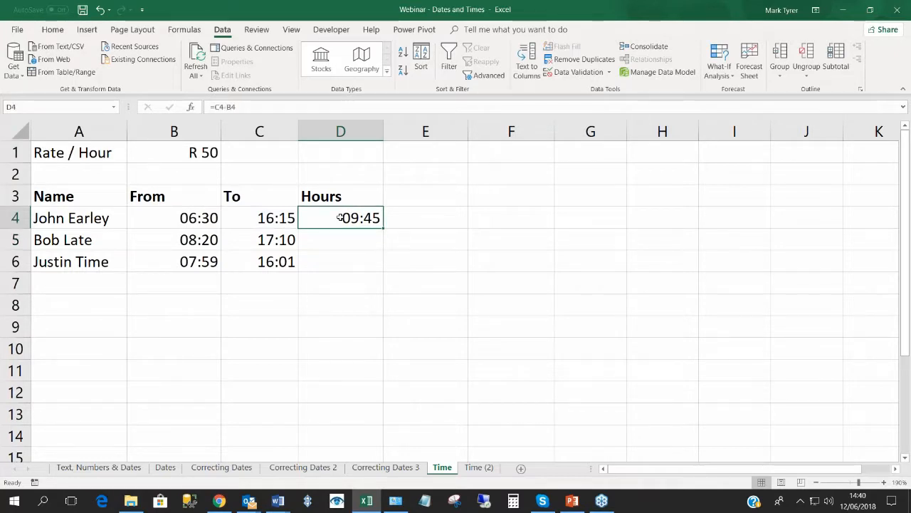
left_click(257, 217)
left_click(320, 220)
left_click(254, 219)
left_click_drag(195, 217, 247, 223)
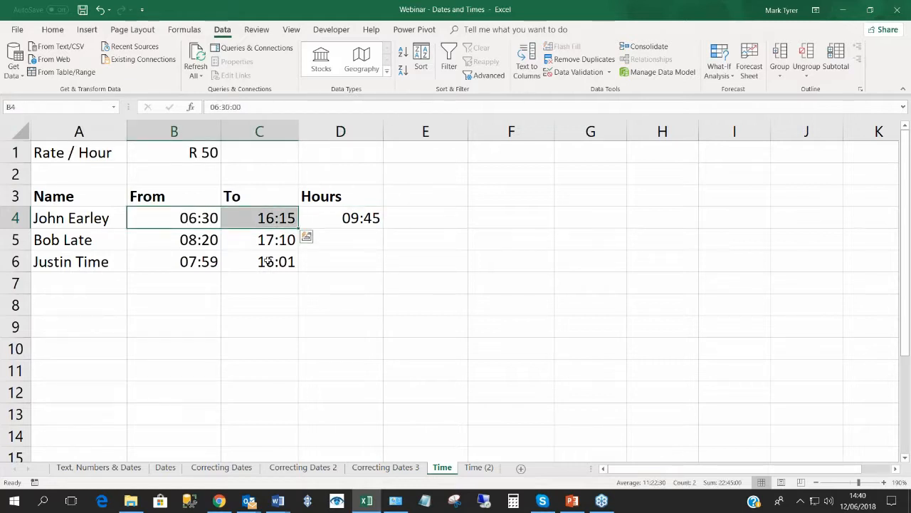
left_click(268, 222)
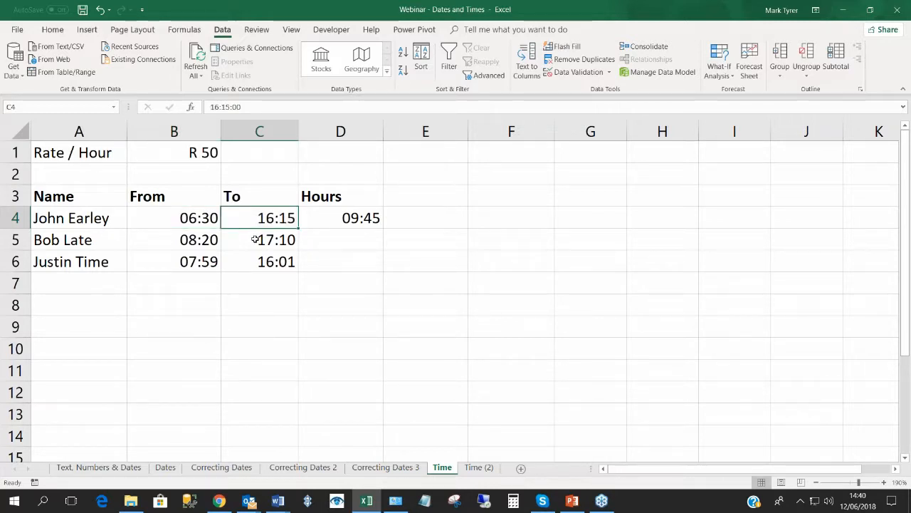
Fill the Hours formula from D4 down to D6 and total the hours in D7 with =SUM(D4:D6).
left_click(363, 220)
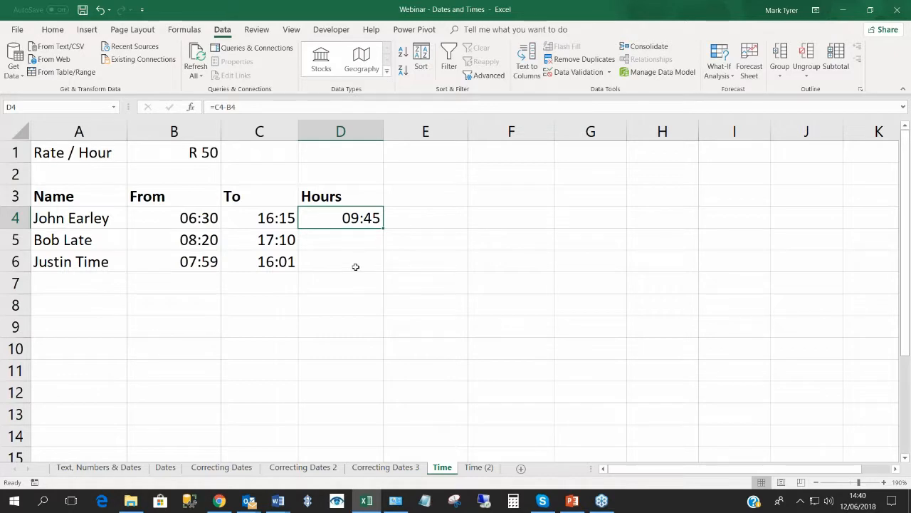
left_click_drag(382, 227, 378, 270)
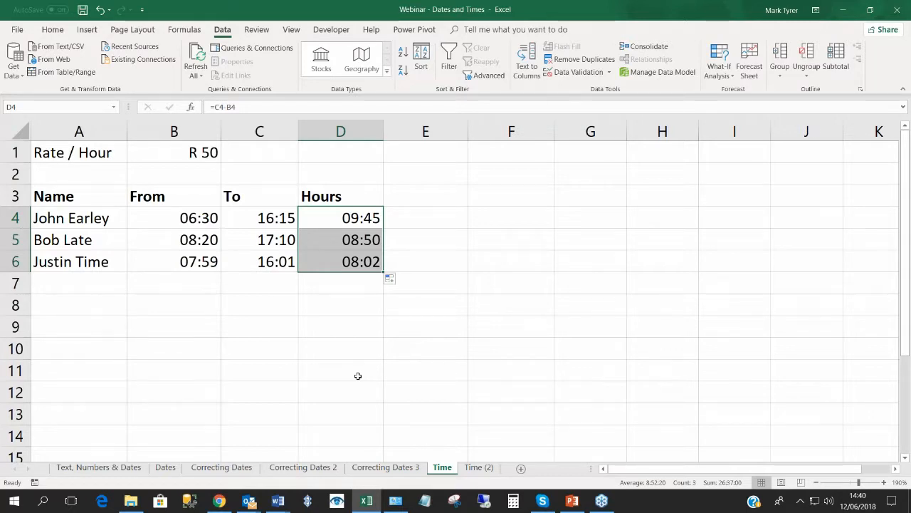
left_click(341, 286)
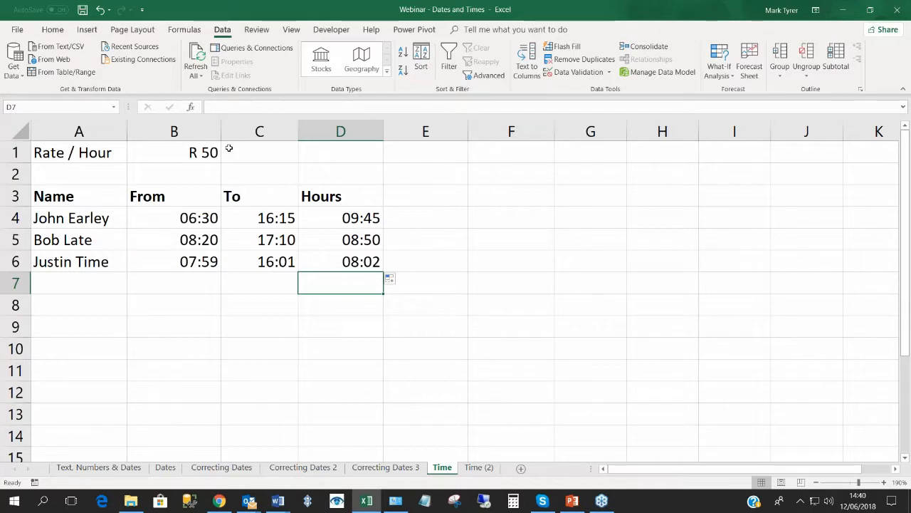
key("alt+equal")
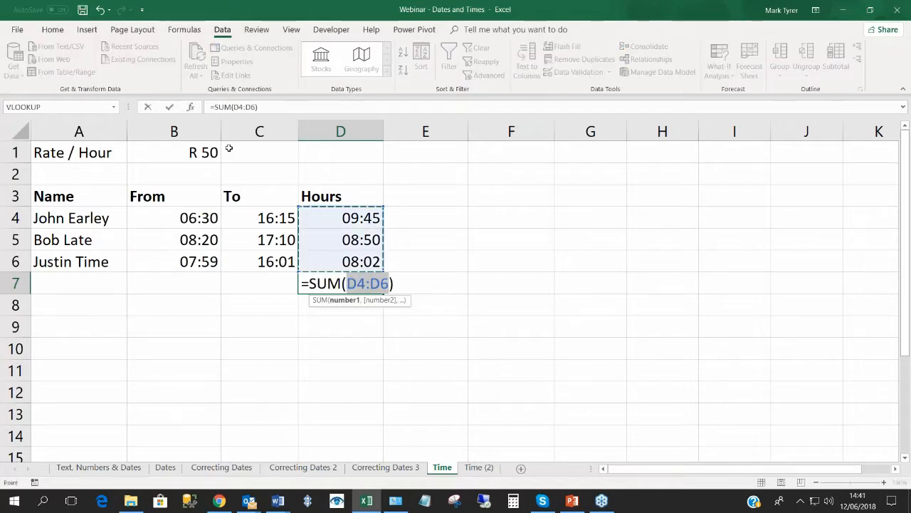
key("Return")
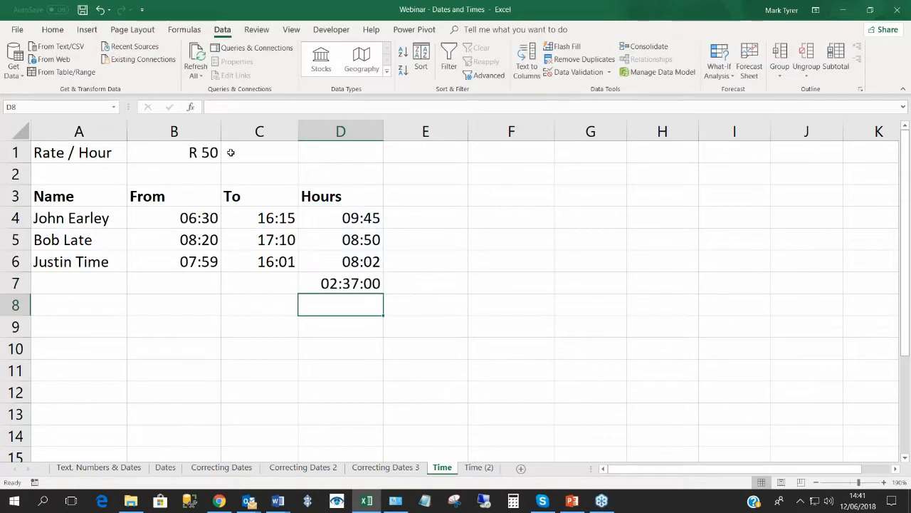
left_click(348, 280)
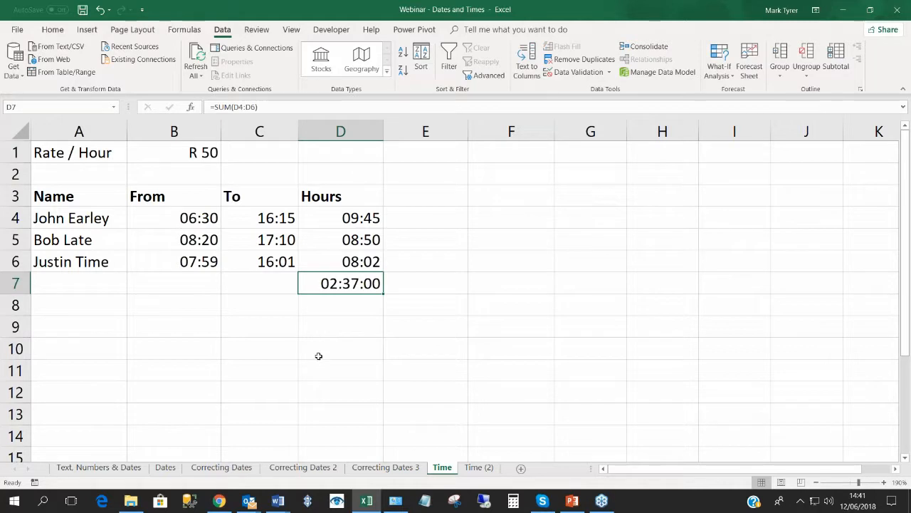
left_click(349, 308)
left_click(348, 285)
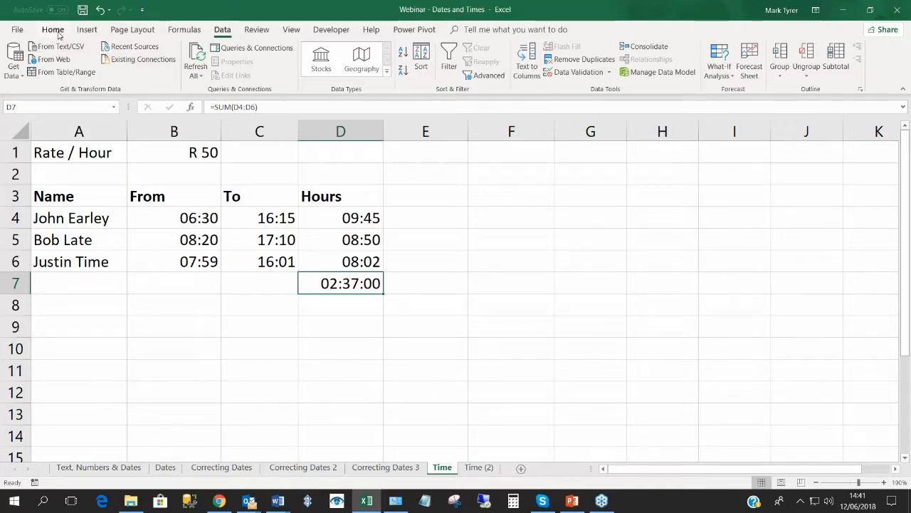
Copy the time format of D6 onto the total in D7 with Format Painter, and slightly widen column D.
left_click(352, 258)
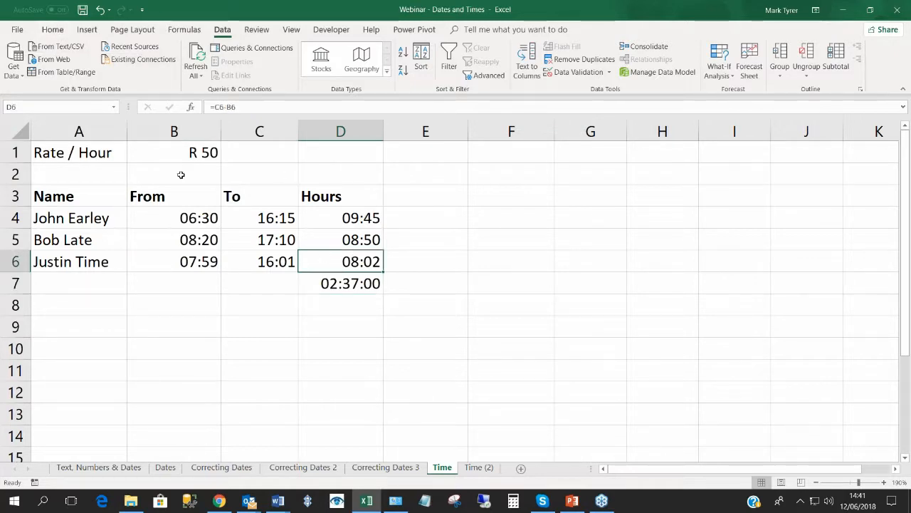
left_click(53, 29)
left_click(57, 74)
left_click(336, 283)
left_click(348, 309)
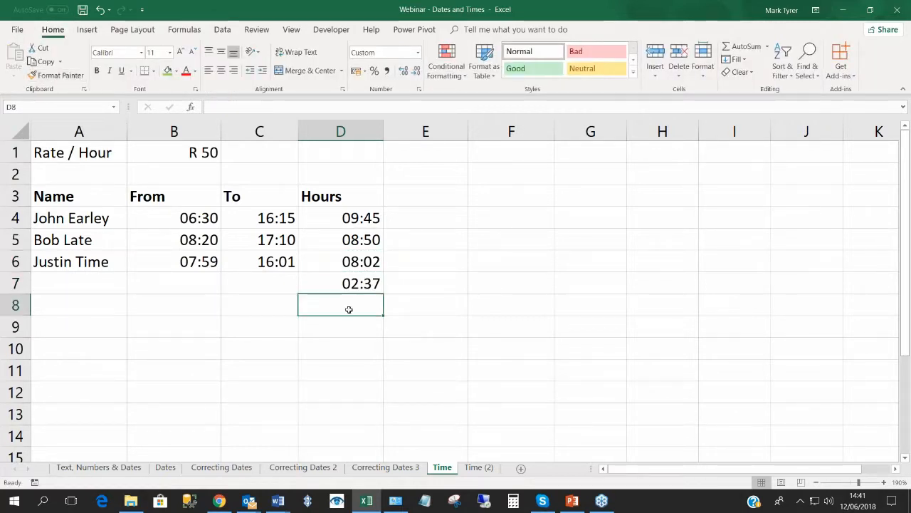
left_click(346, 287)
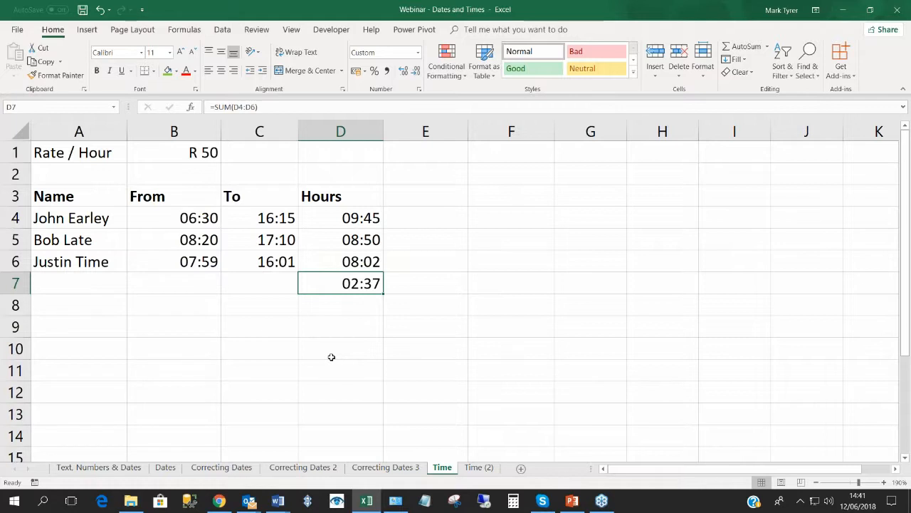
left_click(349, 305)
left_click(350, 285)
left_click_drag(353, 215, 356, 262)
left_click(362, 283)
left_click_drag(383, 132, 390, 134)
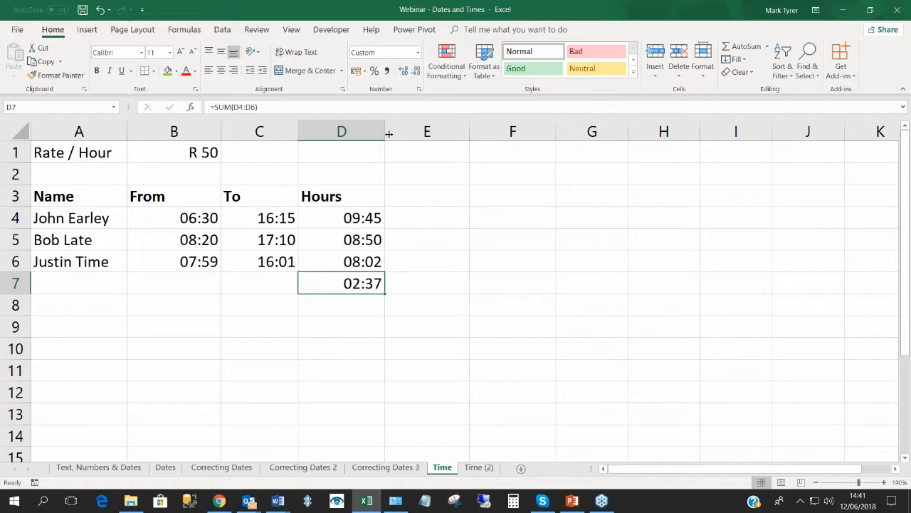
Apply the Number format to the Hours values and their total in D4:D7.
left_click(352, 218)
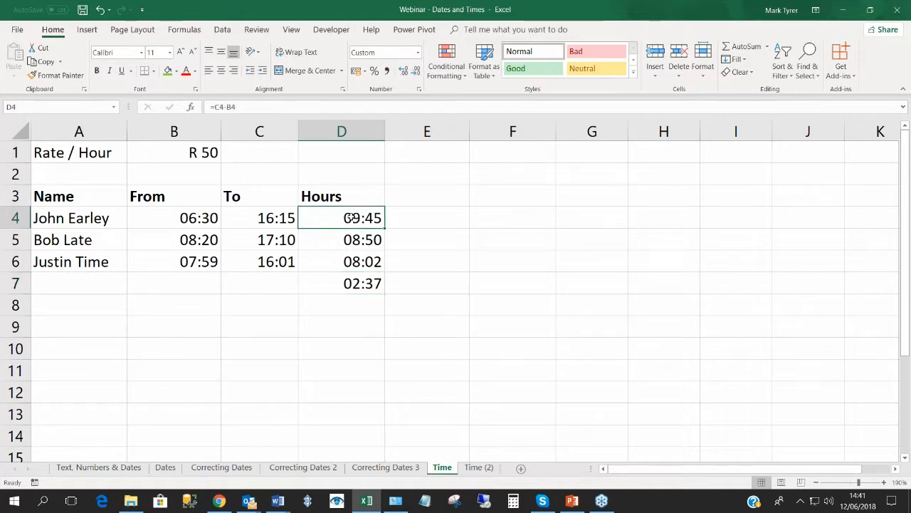
left_click_drag(352, 217, 354, 282)
left_click(417, 52)
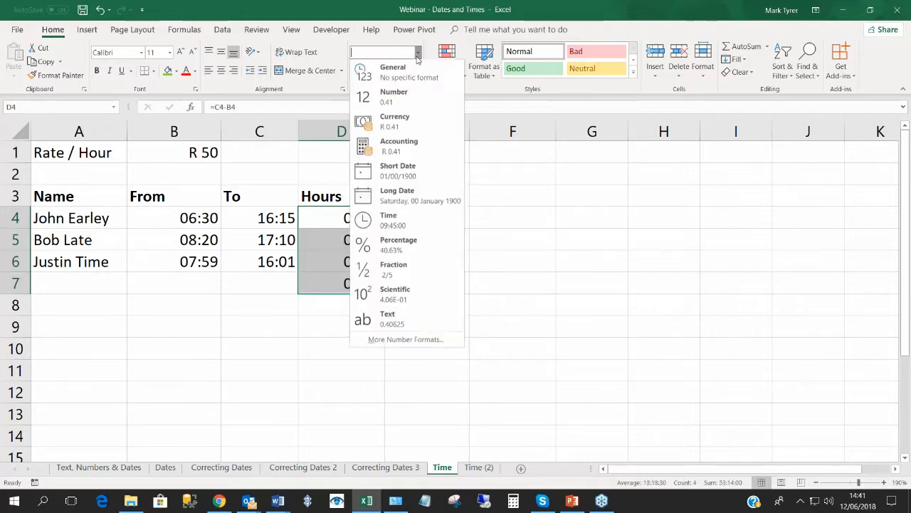
left_click(396, 96)
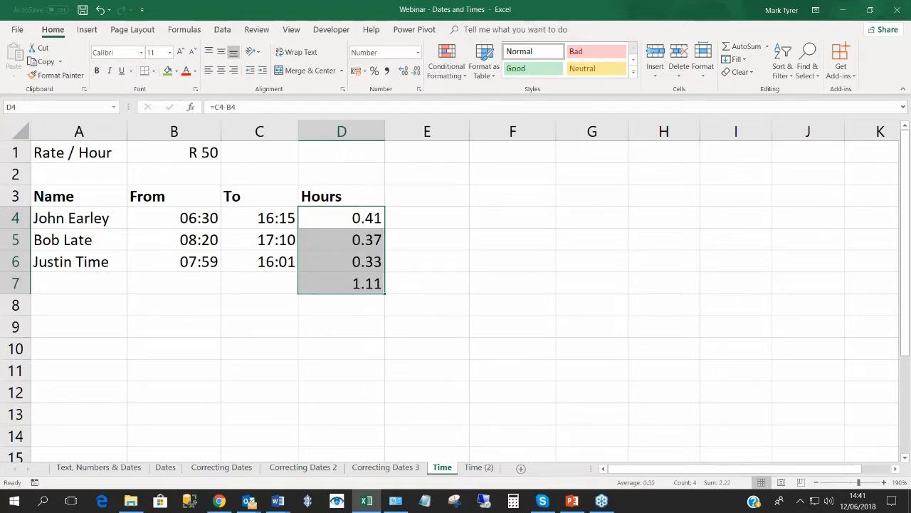
left_click(333, 282)
left_click(350, 220)
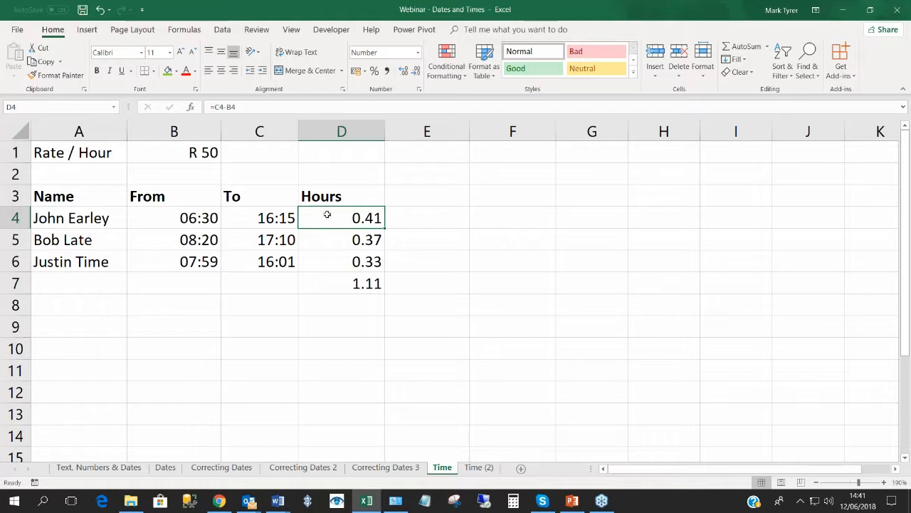
left_click_drag(351, 219, 349, 258)
left_click(350, 285)
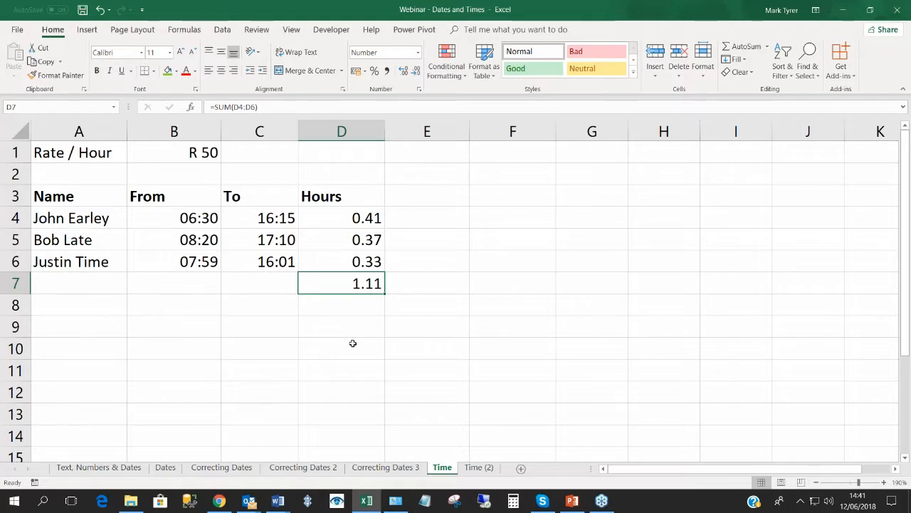
Apply the Time format to D4:D7 and widen the Hours column a little.
left_click_drag(344, 216, 340, 281)
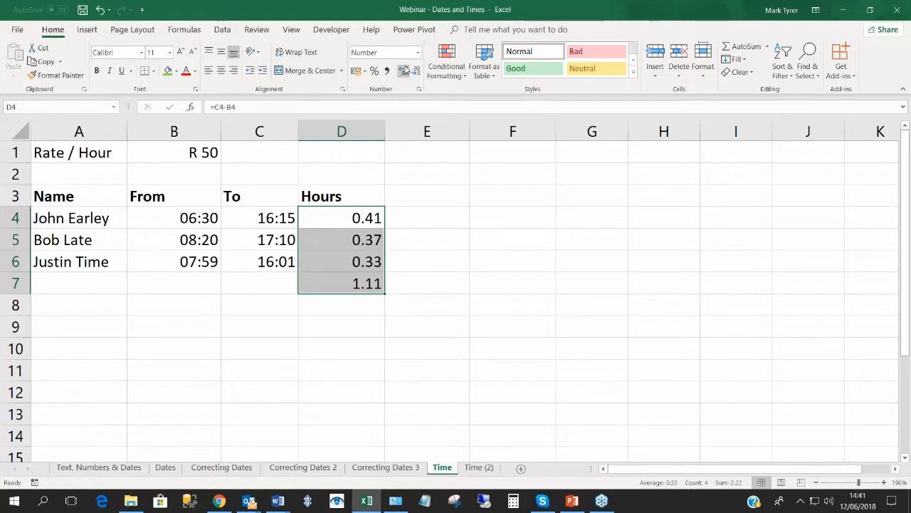
left_click(418, 52)
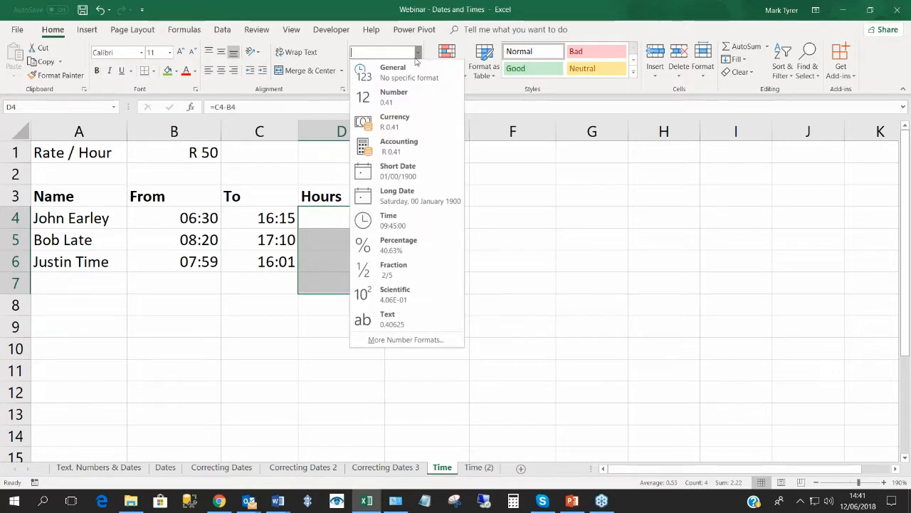
left_click(399, 220)
left_click(323, 287)
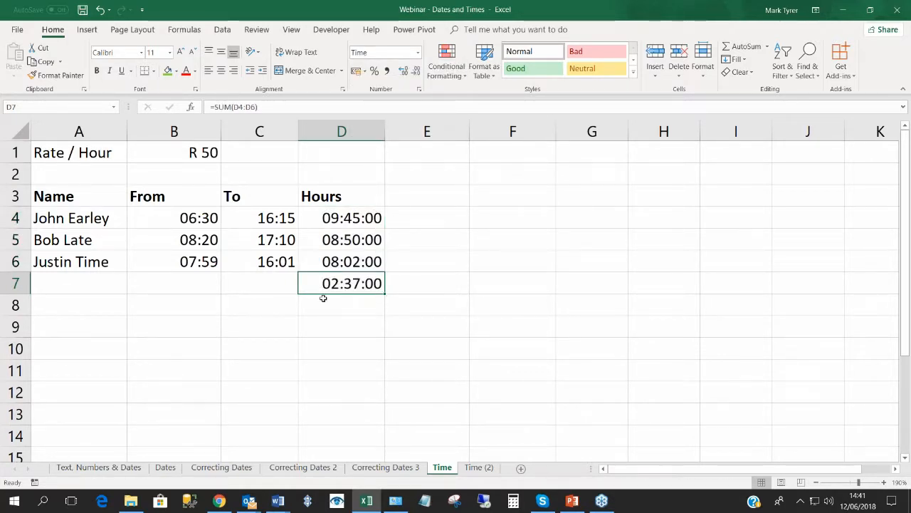
left_click_drag(385, 139, 393, 139)
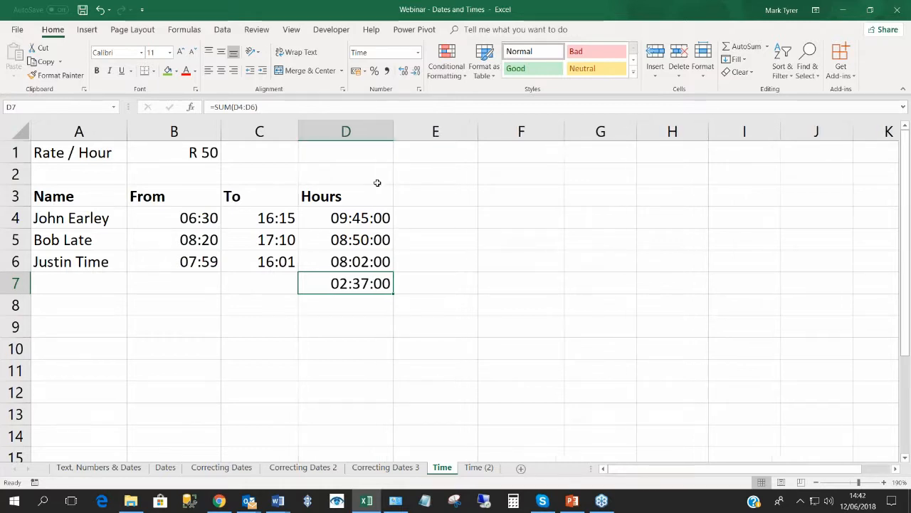
Apply the custom number format dd HH:mm to the Hours values and their total in D4:D7.
left_click(346, 214)
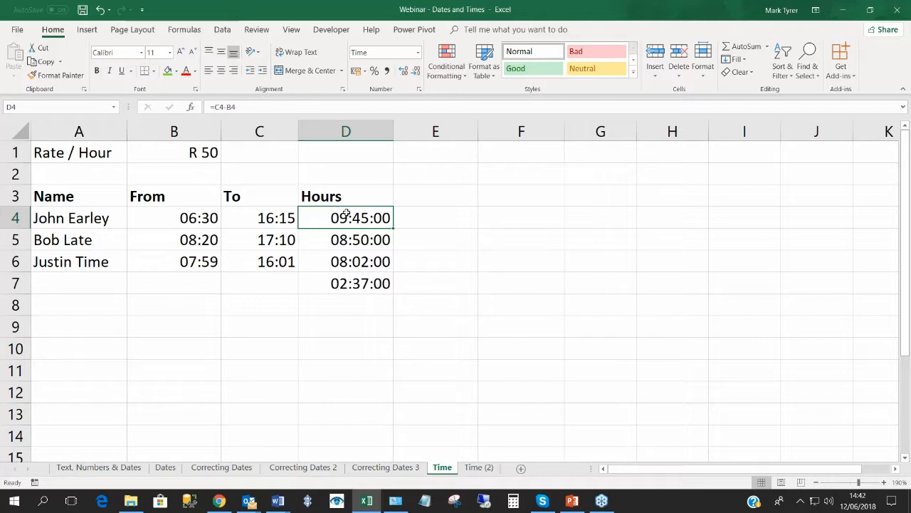
left_click_drag(346, 215, 353, 284)
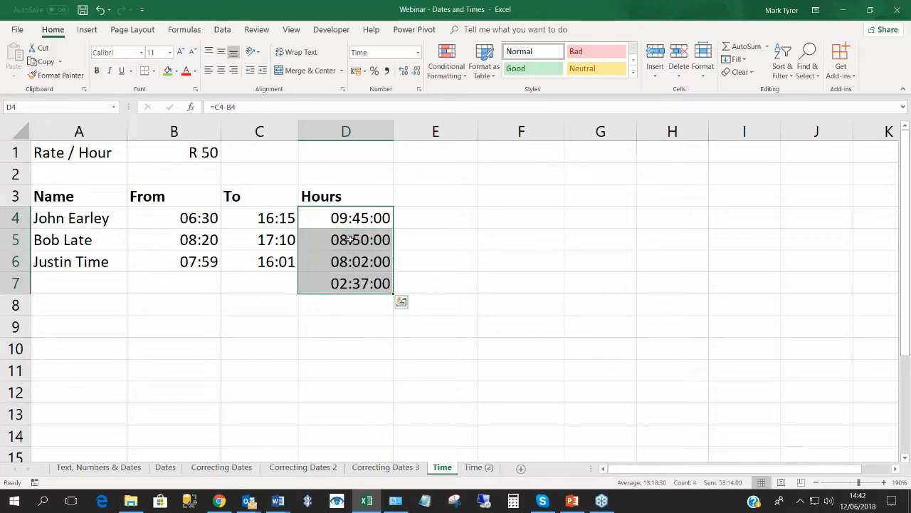
right_click(351, 222)
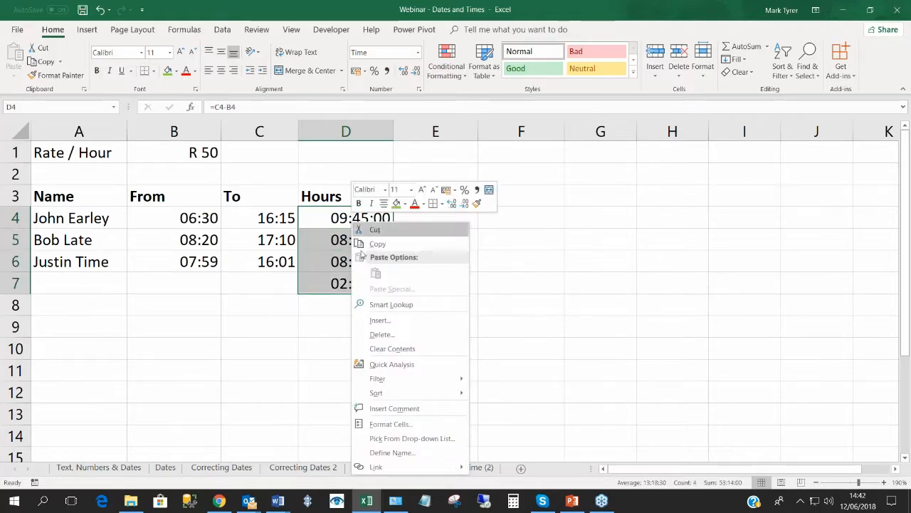
left_click(366, 424)
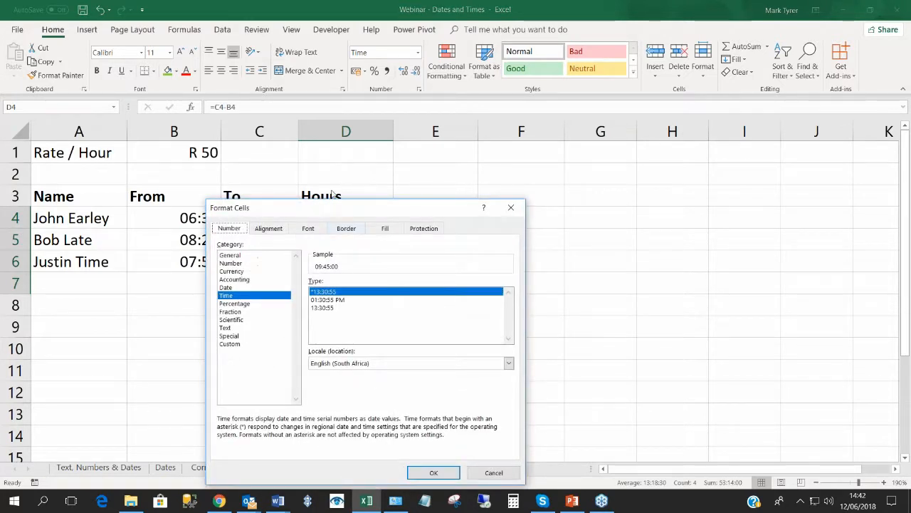
left_click_drag(332, 205, 594, 116)
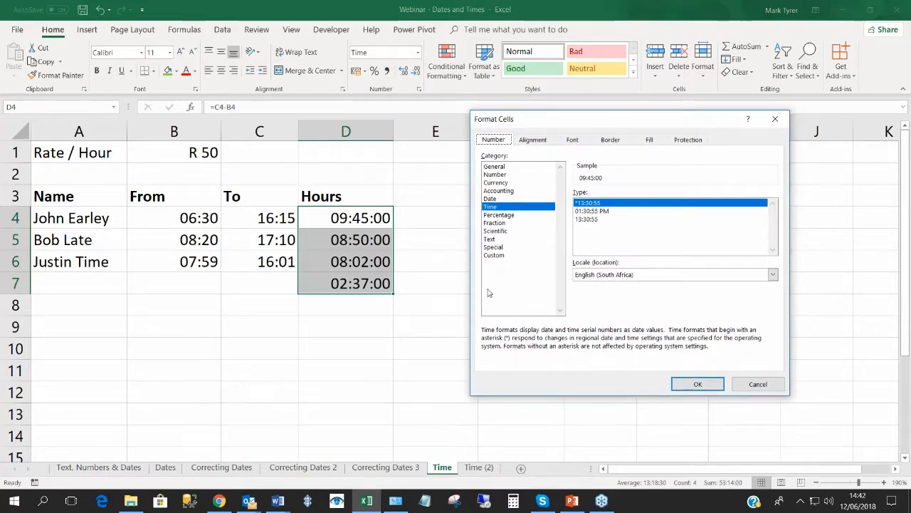
left_click(494, 255)
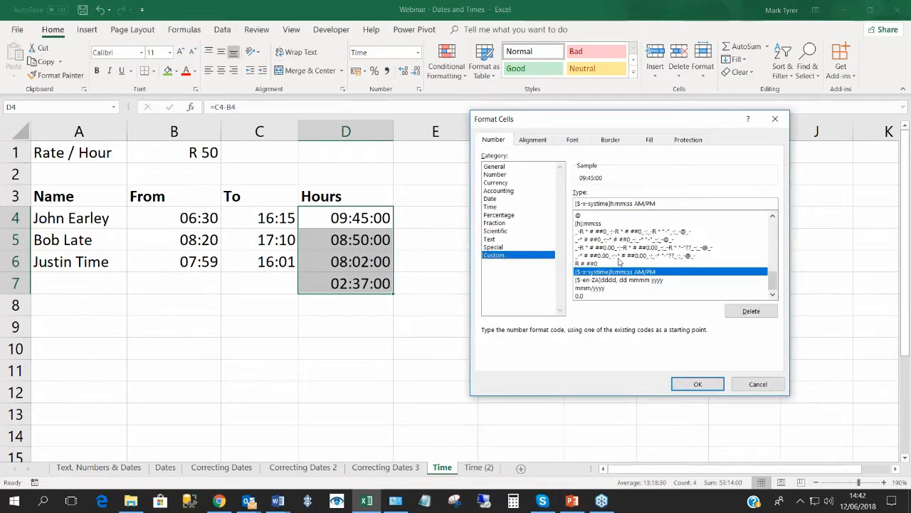
left_click_drag(768, 285, 770, 260)
left_click_drag(659, 204, 513, 213)
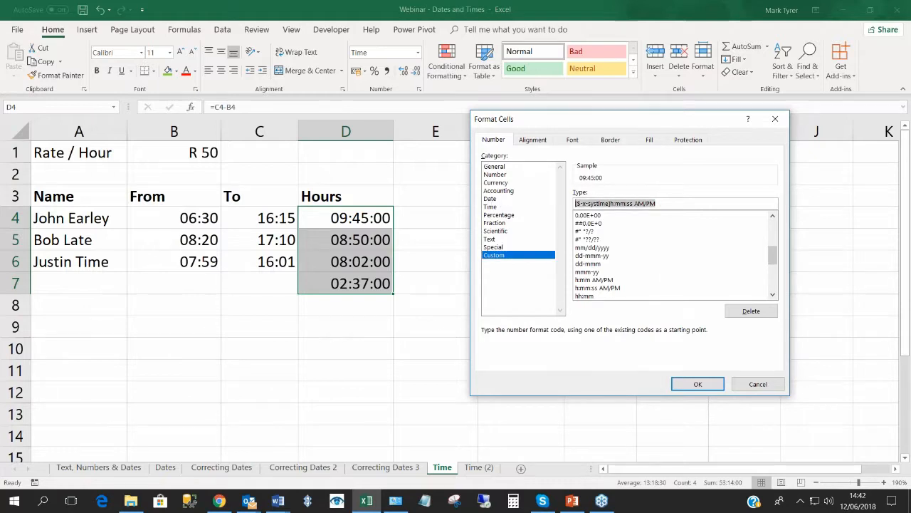
type("dd")
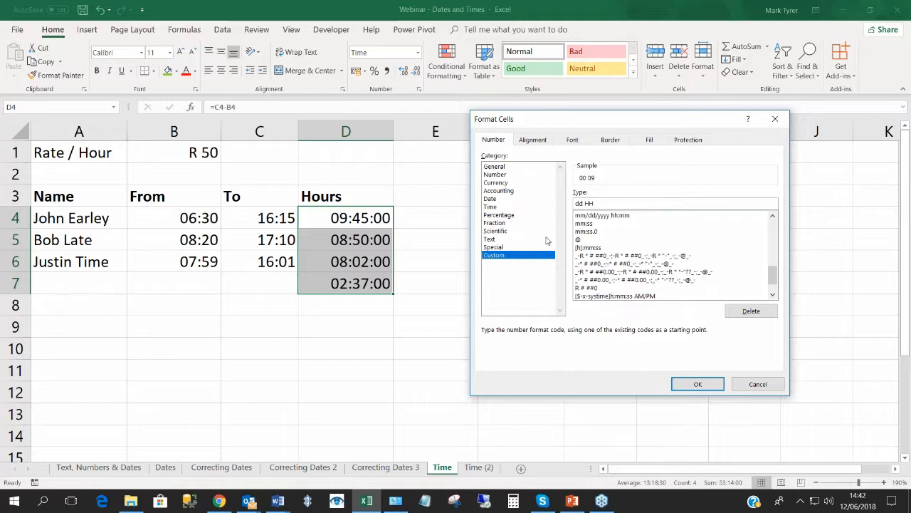
type("HH:mm")
left_click(675, 383)
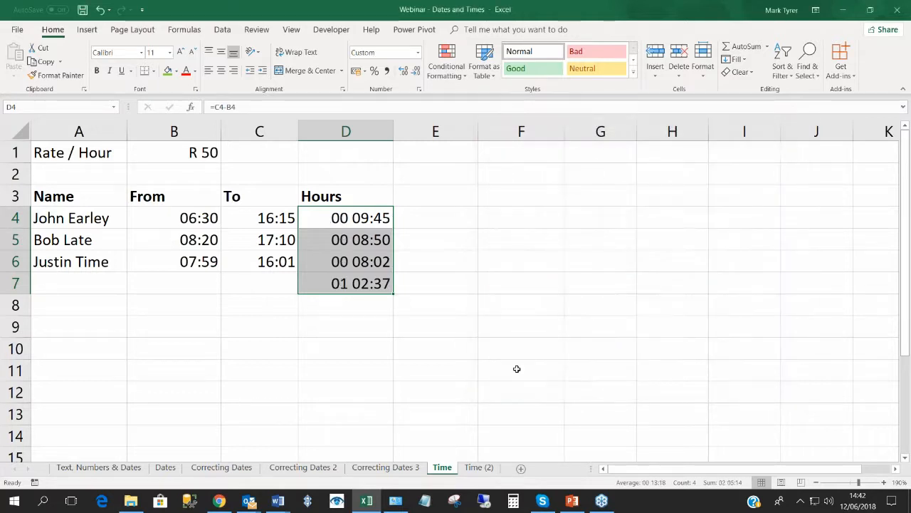
left_click(326, 282)
left_click_drag(335, 221, 336, 261)
left_click(339, 283)
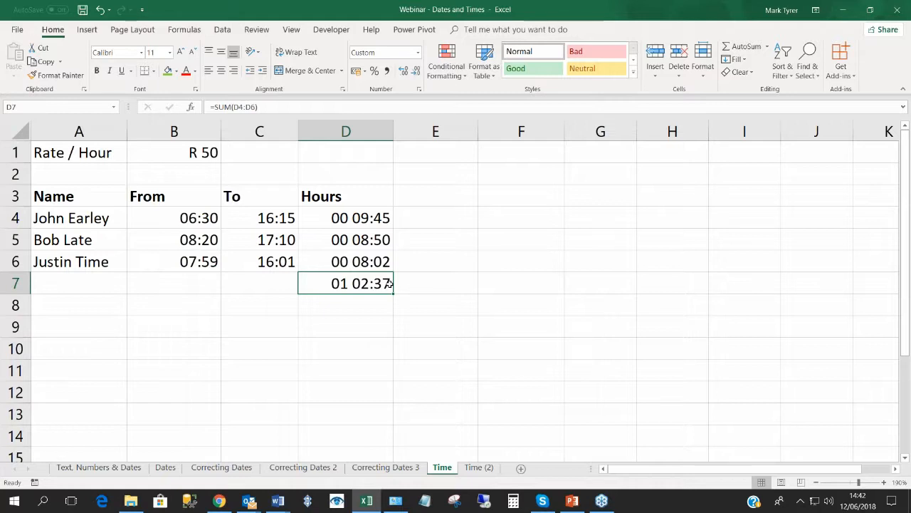
left_click(354, 220)
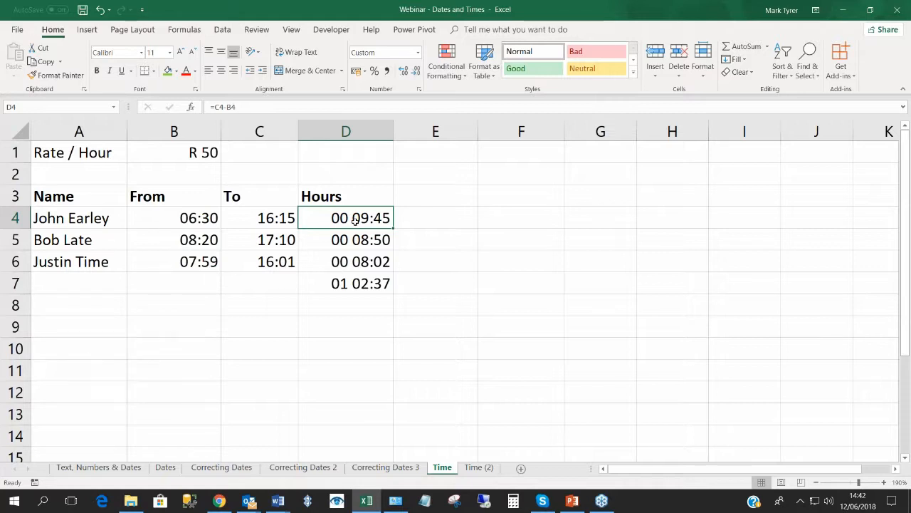
Enter the column heading Rate in E3, beside the Hours heading.
left_click(445, 202)
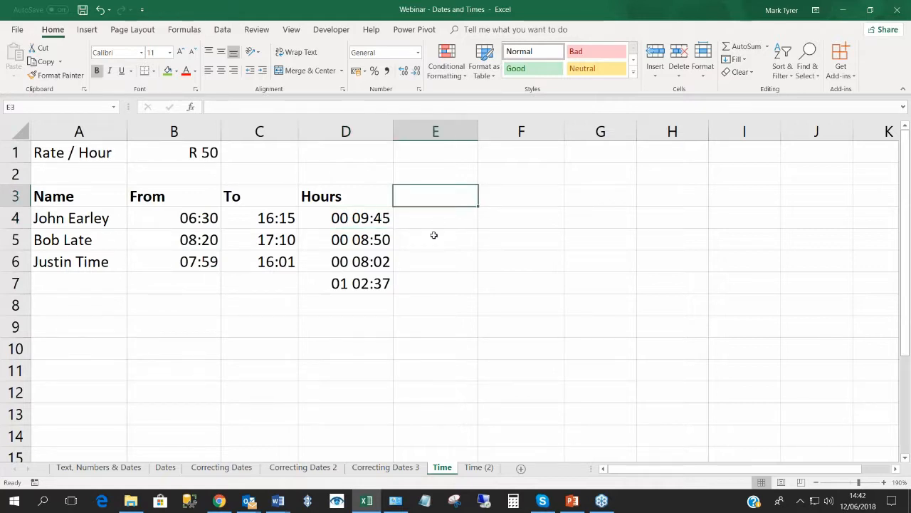
type("Rate")
key("Return")
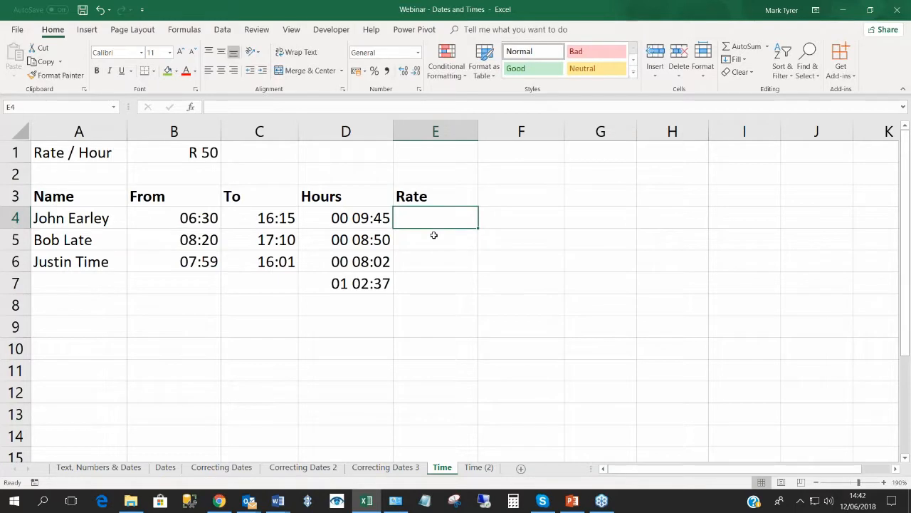
Enter =$B$1 in E4 as the hourly rate and fill it down to E7.
type("=")
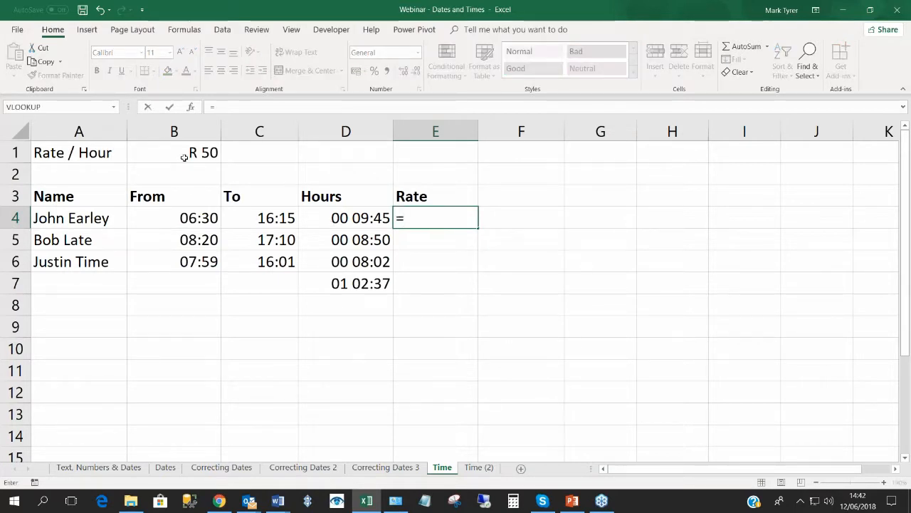
left_click(184, 157)
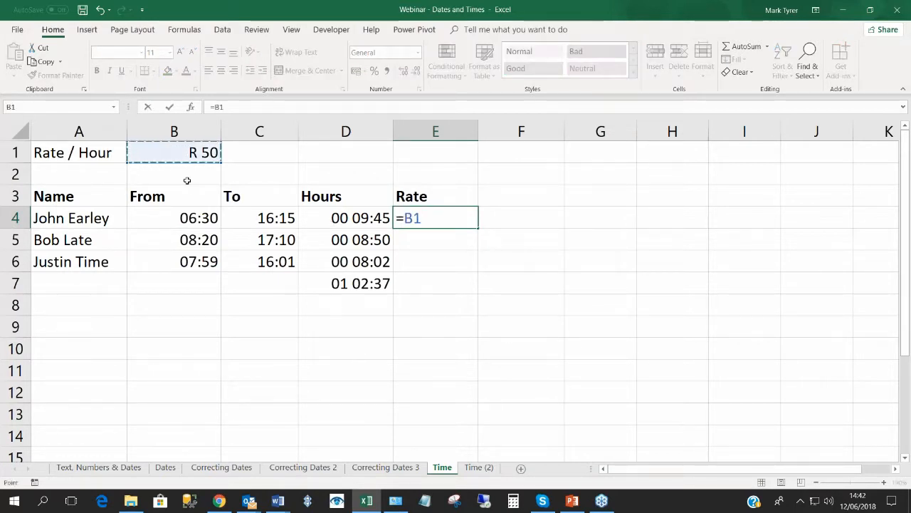
key("F4")
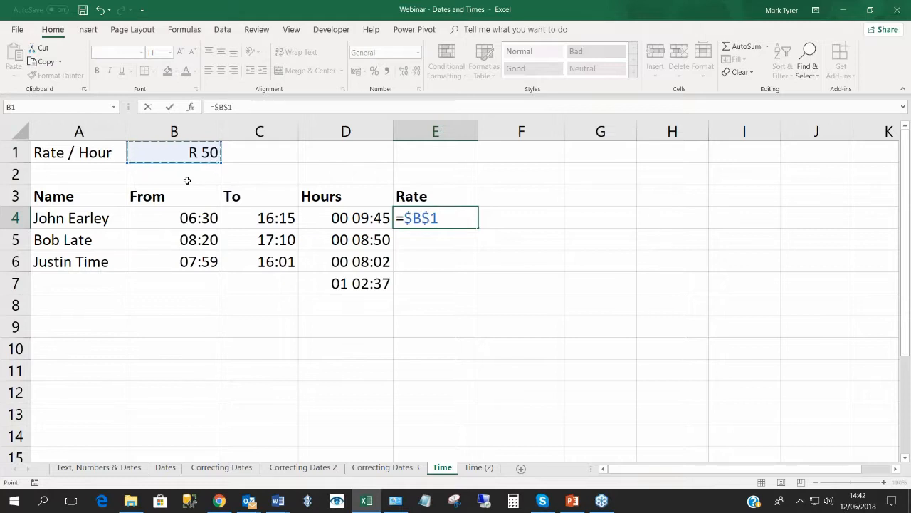
key("Return")
left_click(470, 221)
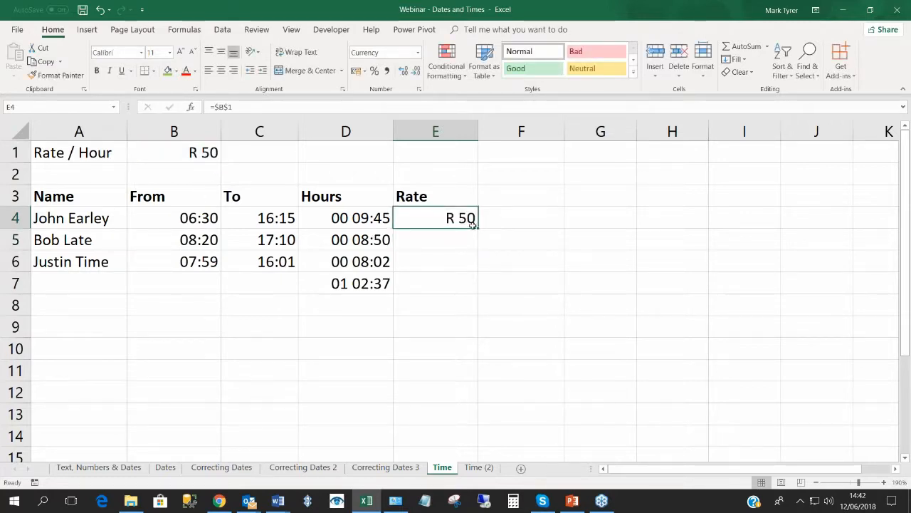
left_click_drag(476, 228, 472, 294)
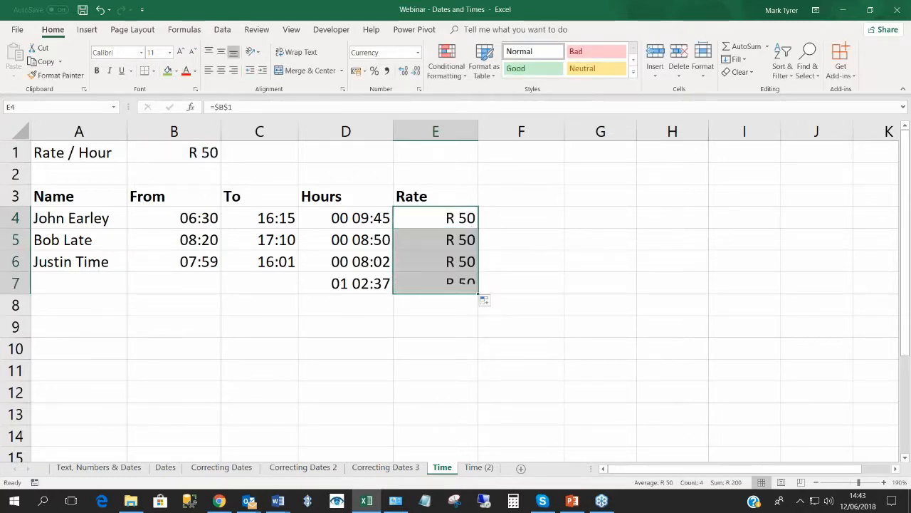
left_click(424, 220)
Add the heading Total in F3 and multiply hours by rate in F4 with =D4*E4.
left_click(525, 197)
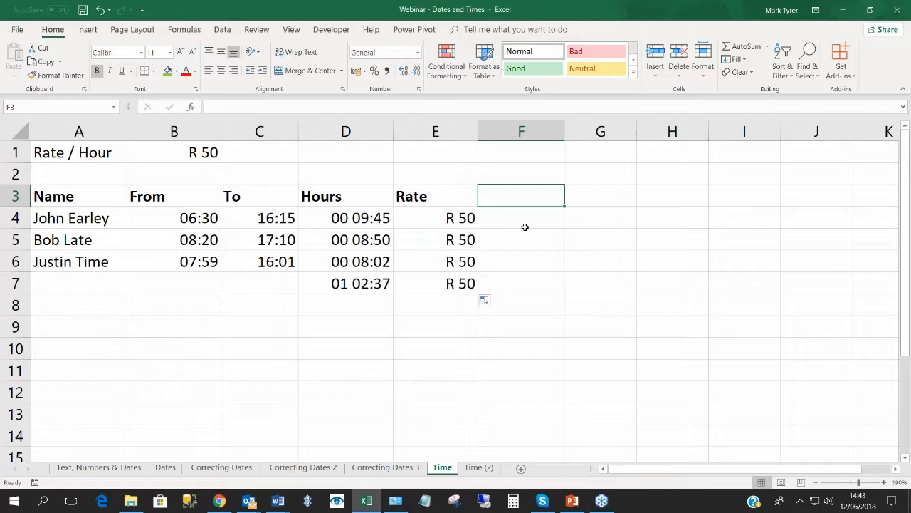
type("Total")
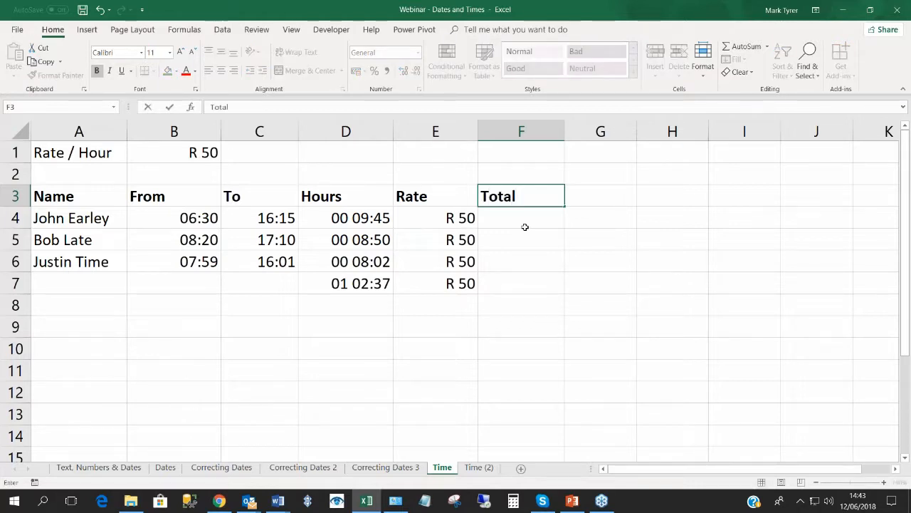
key("Return")
type("=")
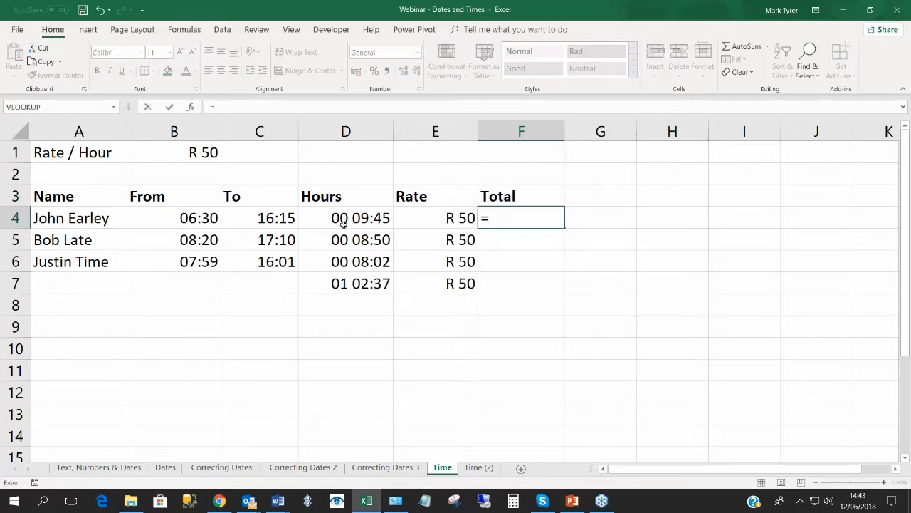
left_click(344, 221)
type("*")
left_click(421, 216)
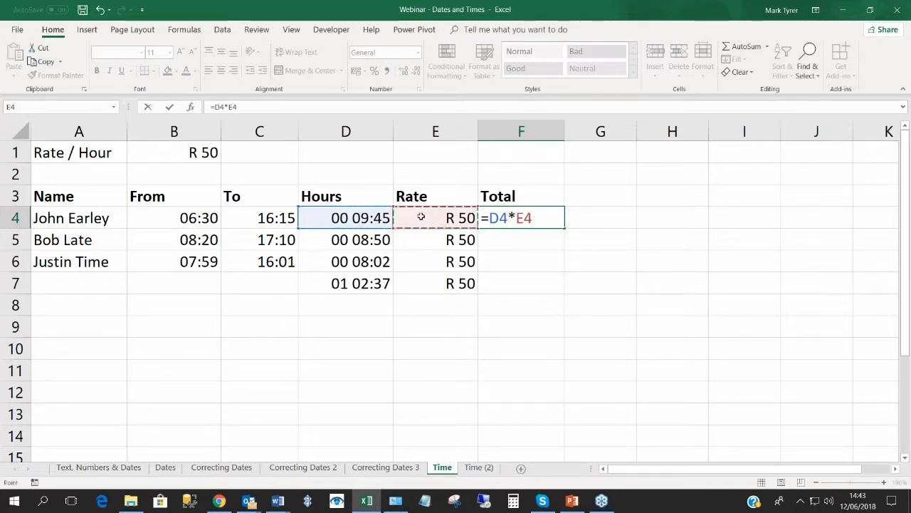
key("Return")
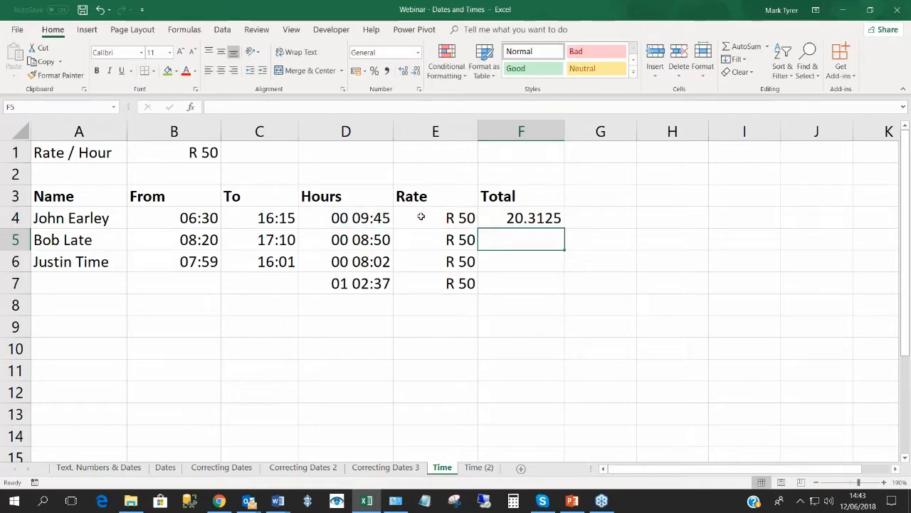
Apply the Currency format with two decimals to the Total in F4.
left_click(524, 213)
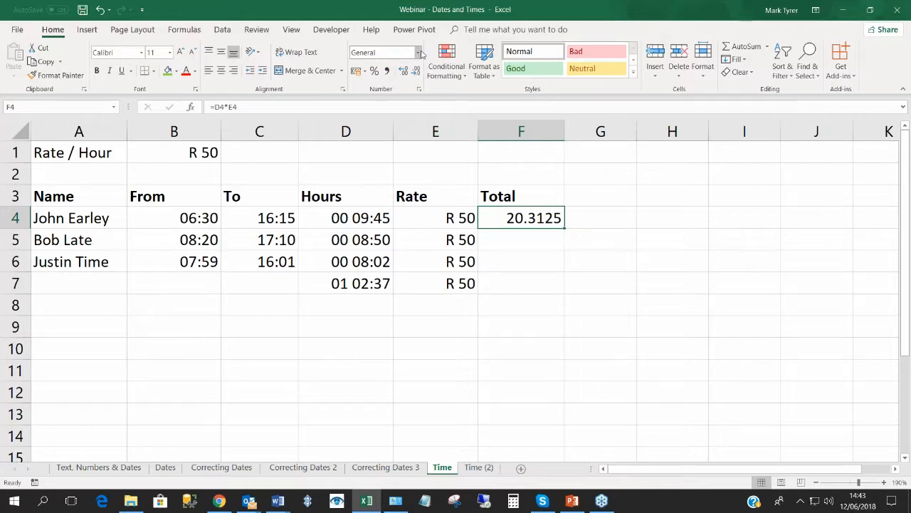
left_click(418, 51)
left_click(386, 132)
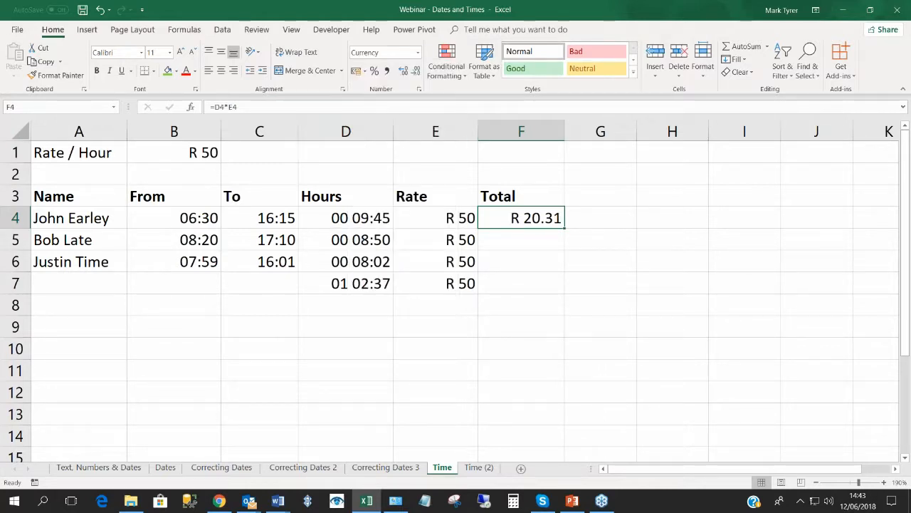
left_click(417, 72)
left_click(416, 71)
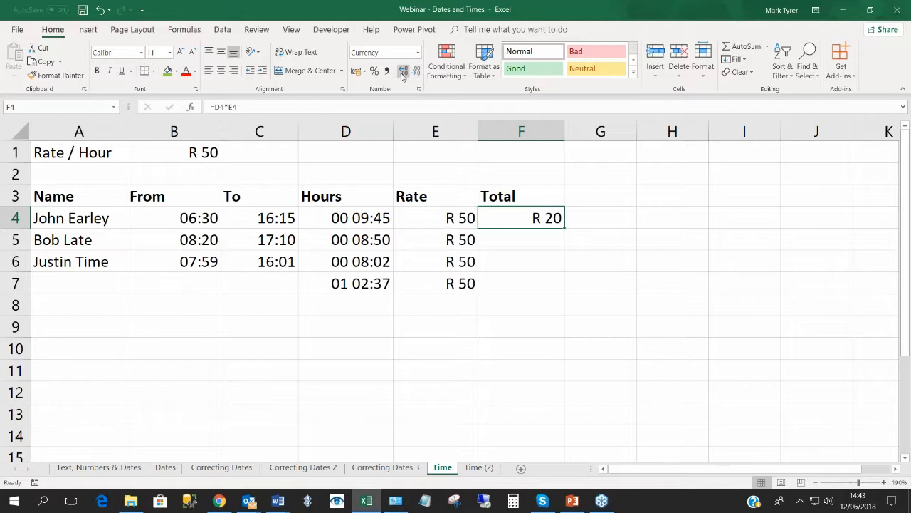
left_click(403, 71)
left_click(403, 71)
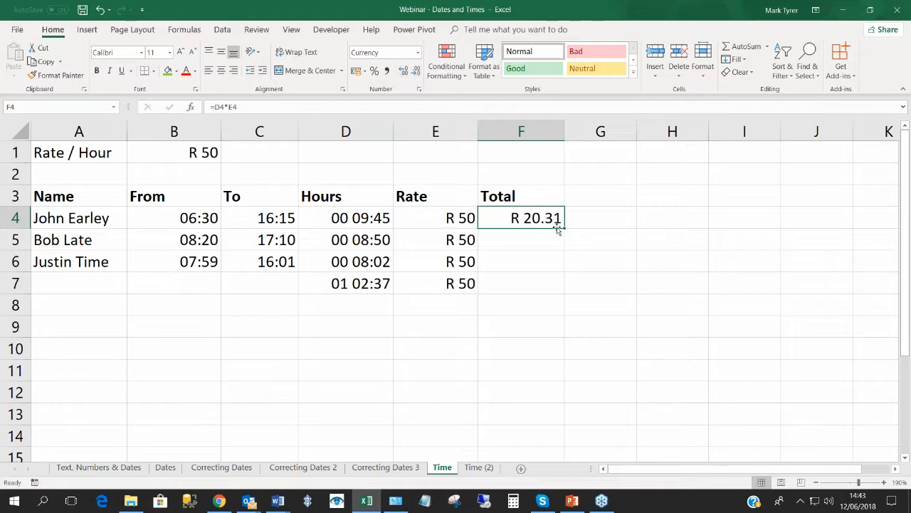
Fill the Total formula from F4 down to F7 and check the Hours and Rate cells it multiplies.
left_click_drag(564, 227, 562, 288)
left_click(535, 223)
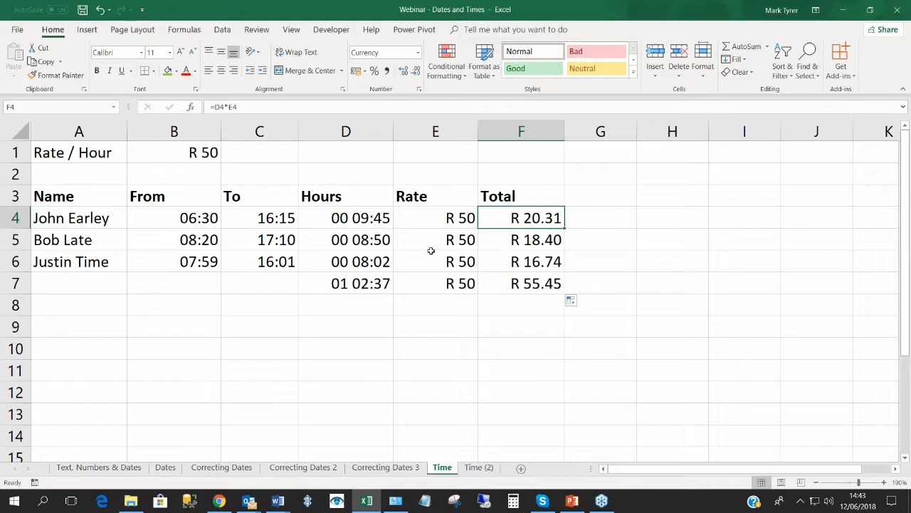
left_click(363, 217)
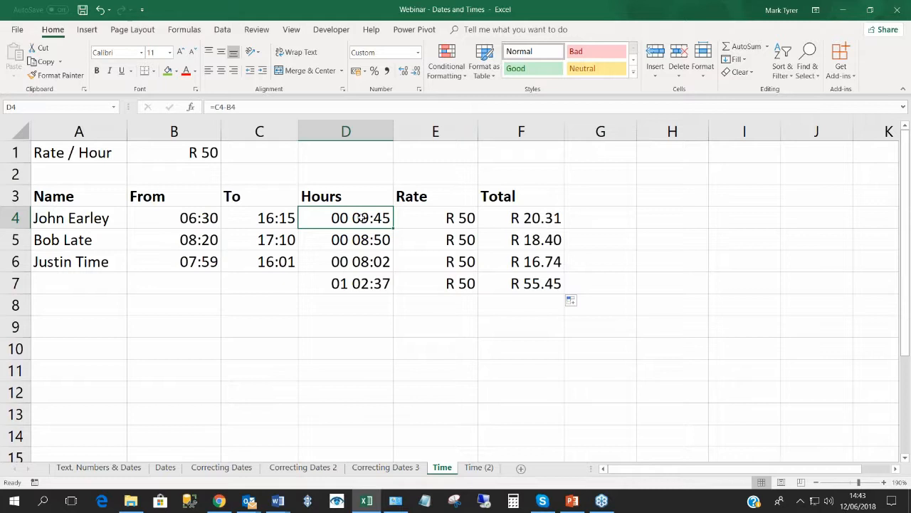
left_click(438, 222)
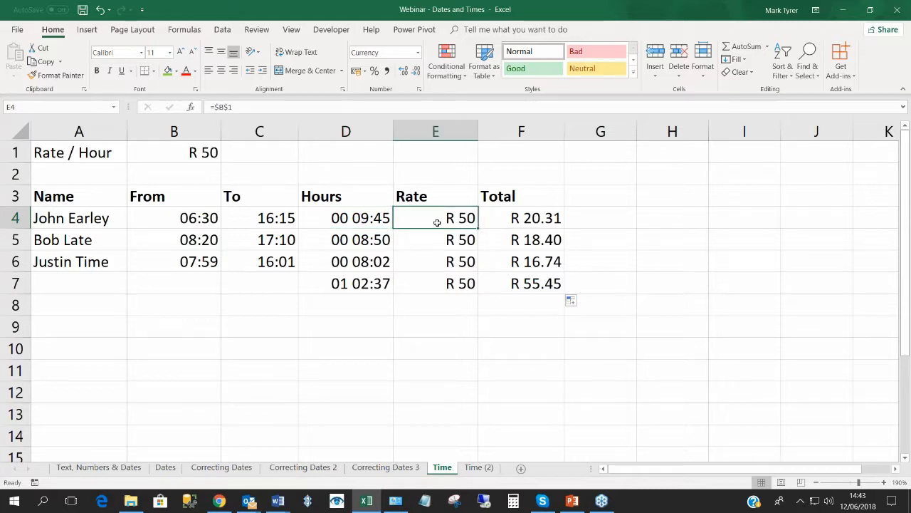
Insert a new column before Rate and head it Hours (num) in E3.
left_click(412, 136)
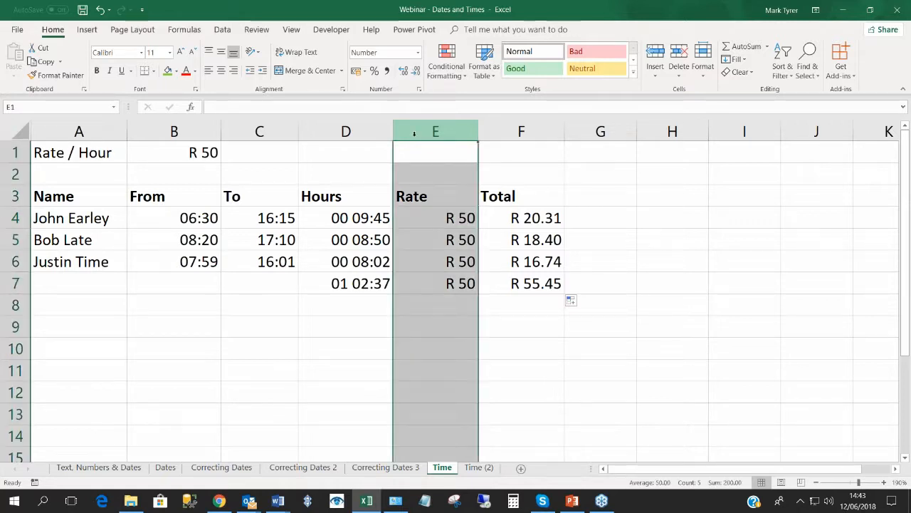
right_click(414, 132)
left_click(430, 218)
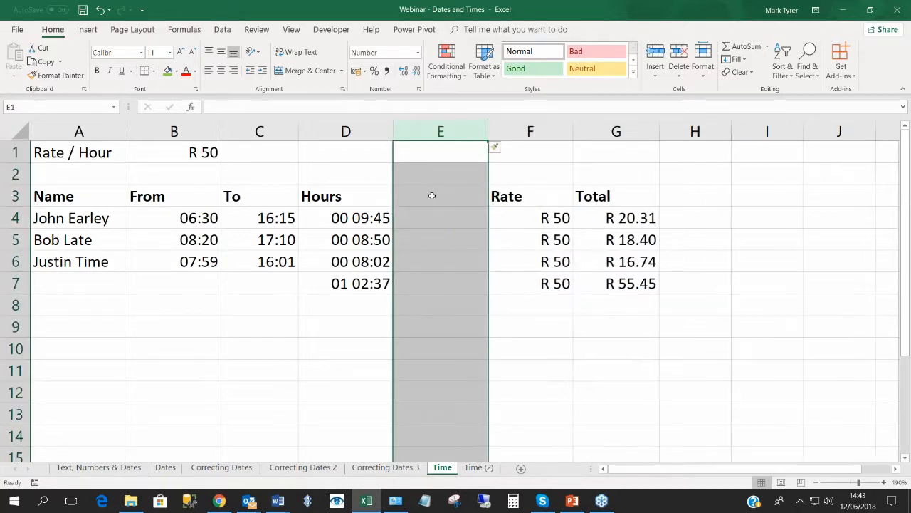
left_click(429, 196)
type("Hours")
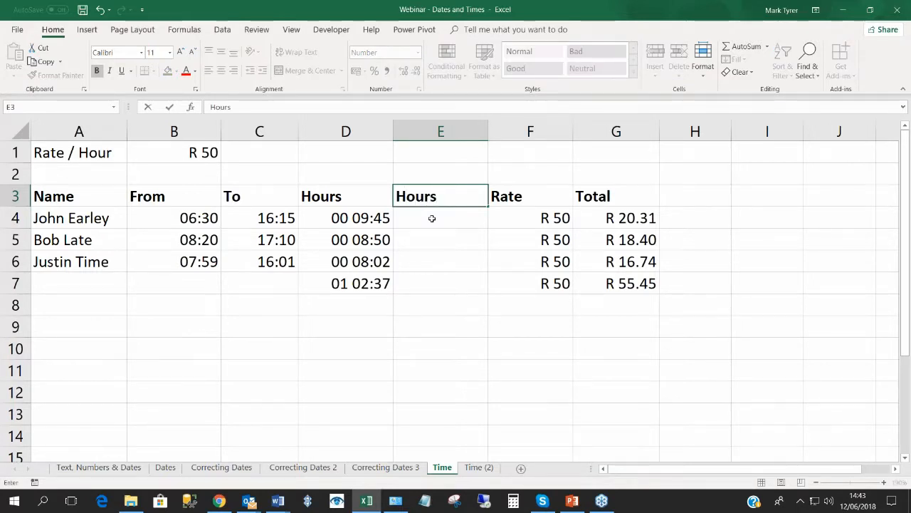
type(" (num)")
key("Return")
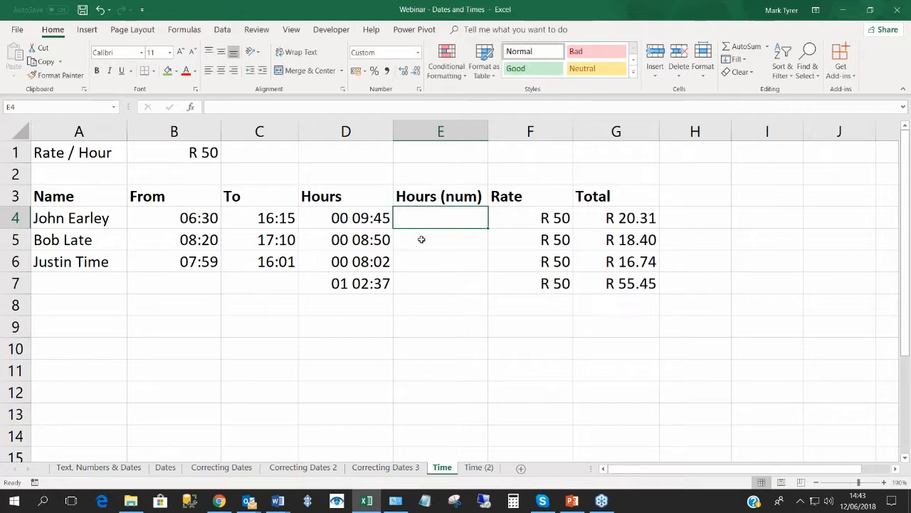
Enter =C4-B4 in E4 to subtract the From time from the To time.
type("=")
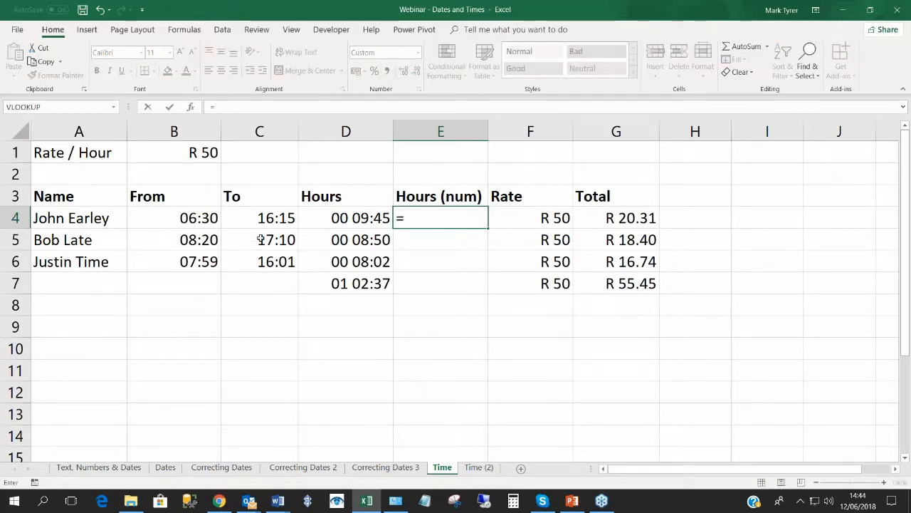
left_click(269, 218)
type("-")
left_click(202, 218)
key("Return")
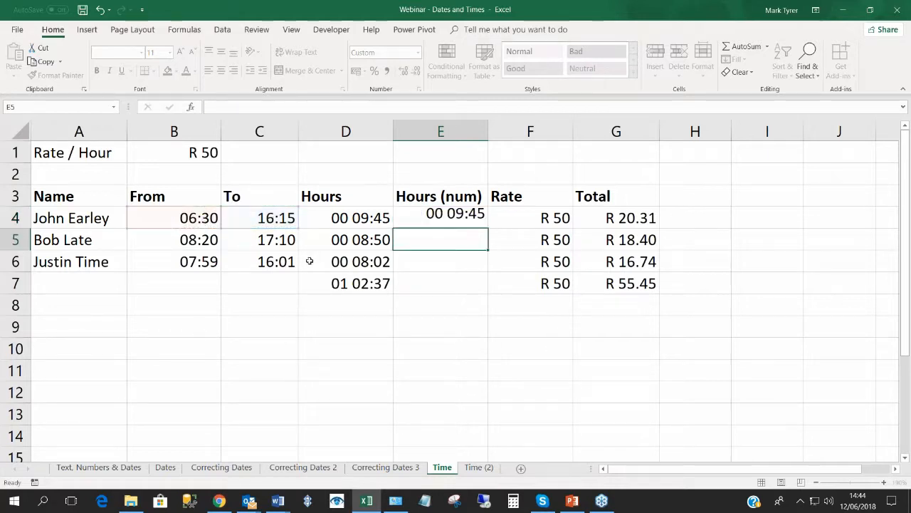
Apply the Number format to the Hours (num) value in E4.
left_click(433, 217)
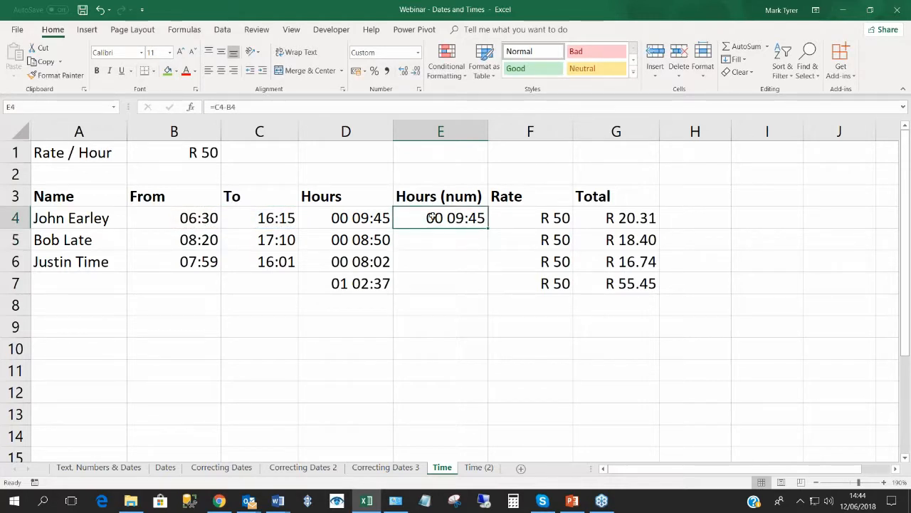
left_click(418, 56)
left_click(395, 94)
left_click(453, 234)
key("Up")
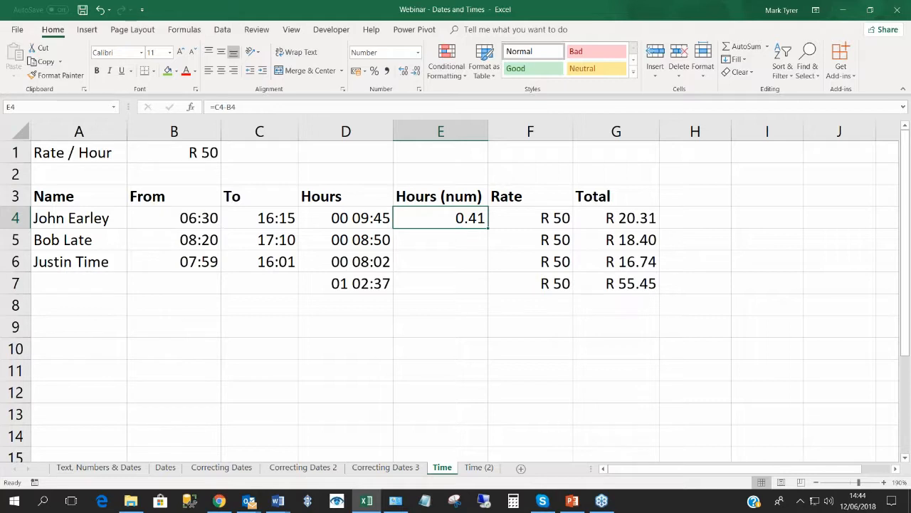
Change the formula in E4 to =(C4-B4)*24 and fill it down to E7.
key("F2")
left_click(403, 218)
type("(")
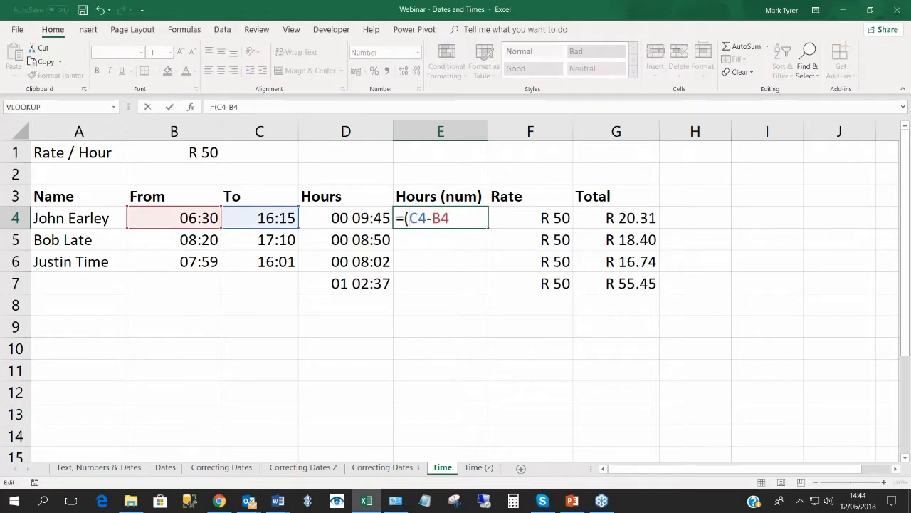
left_click(465, 218)
type(")*24")
key("Return")
left_click(466, 218)
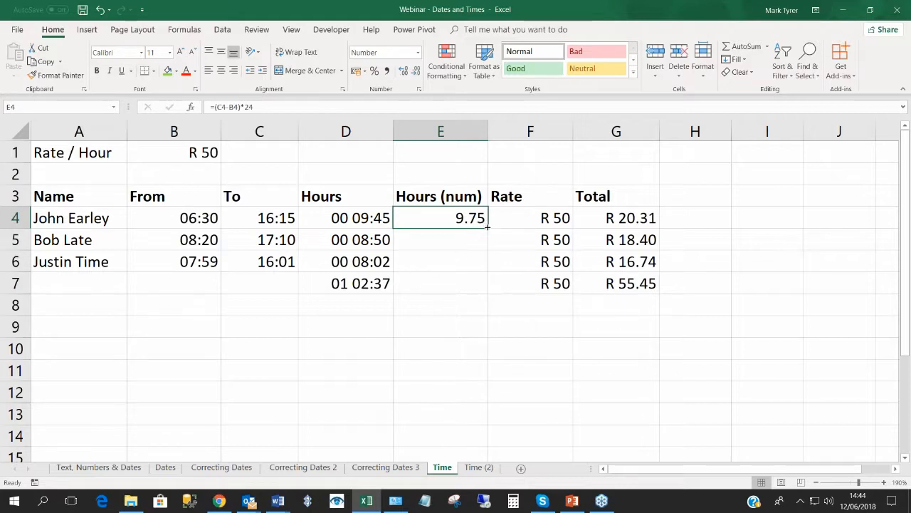
left_click_drag(487, 228, 482, 286)
Change the Total formula in G4 to =E4*F4 and fill it down to G6.
double_click(630, 221)
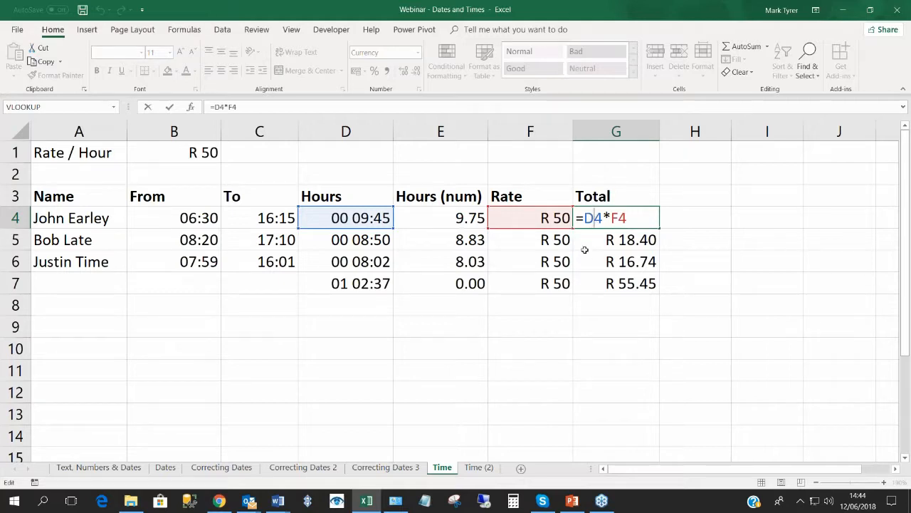
key("BackSpace")
type("E")
key("Return")
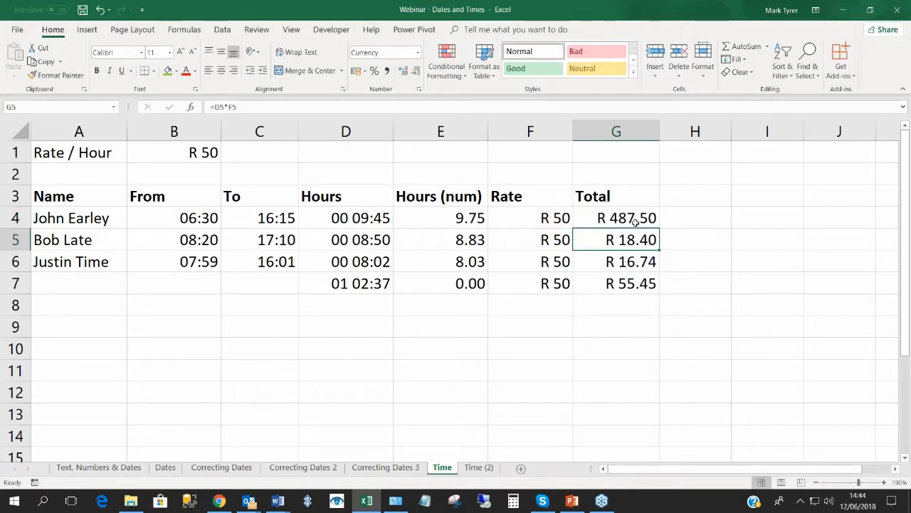
left_click(634, 222)
left_click_drag(658, 227, 659, 273)
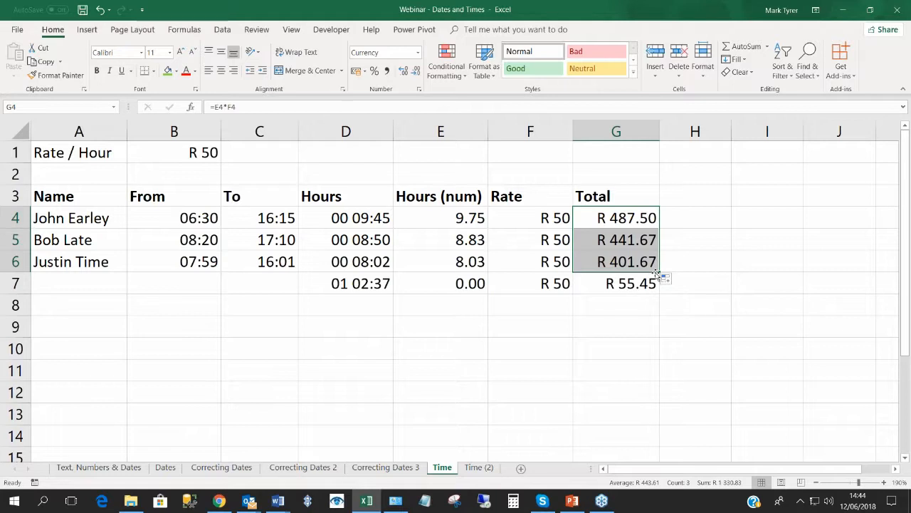
Extend the Total formula into G7, and clear the row 7 entries in D7:G7.
left_click_drag(659, 272, 661, 299)
left_click(632, 310)
left_click(627, 285)
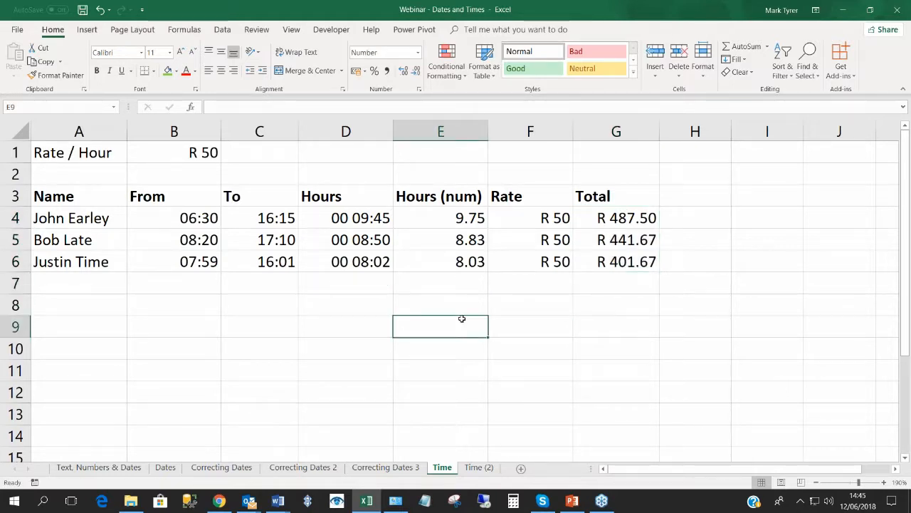